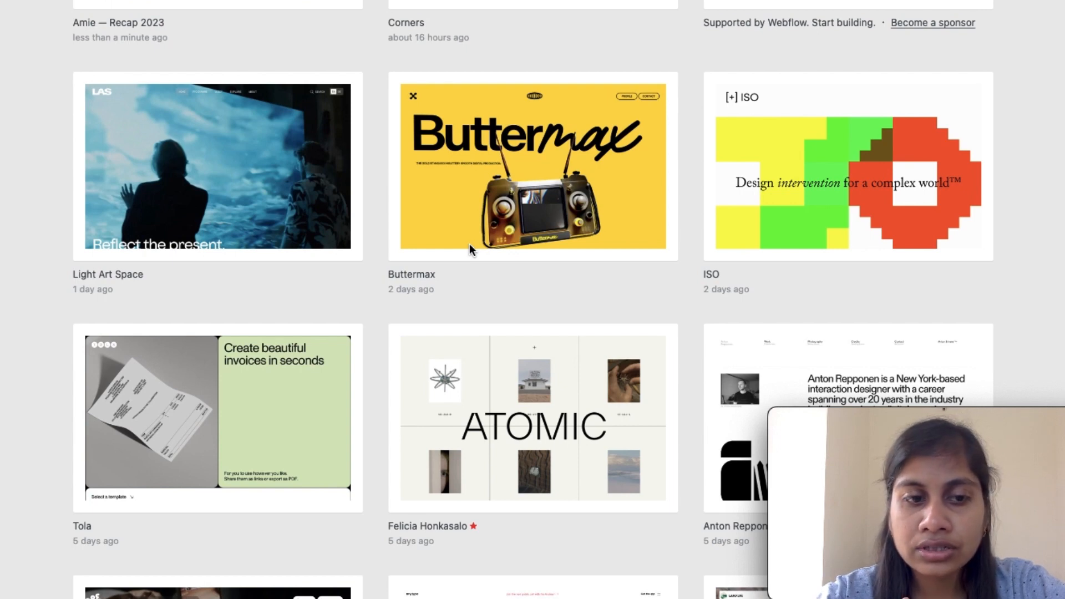
Browse the All Websites gallery on SiteInspire for web design ideas and return to its beginning.
{"action": "scroll", "coordinate": [469, 250], "scroll_direction": "down", "scroll_amount": 4}
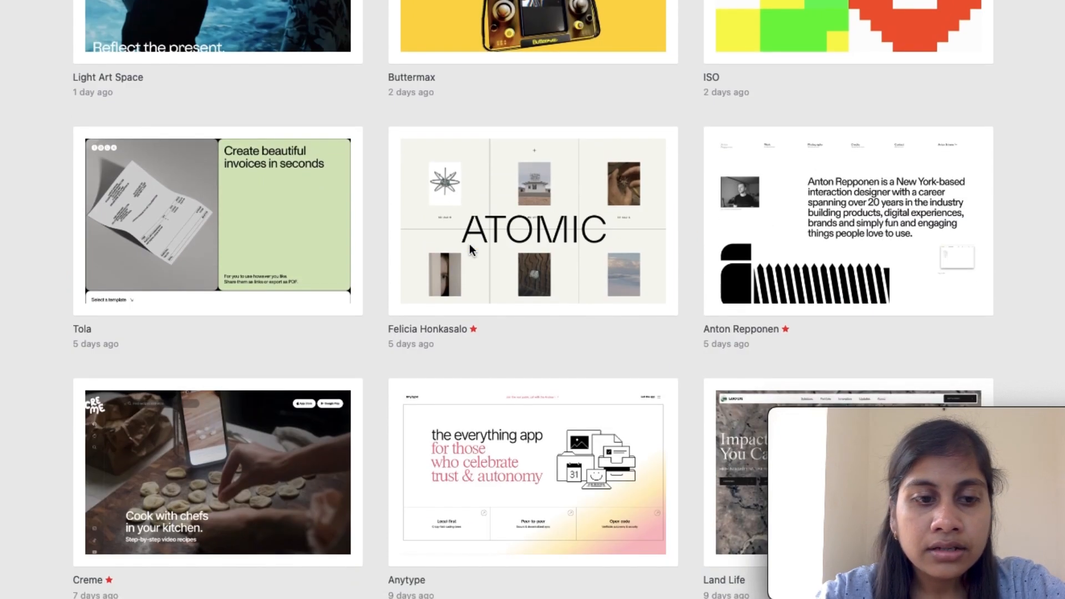
{"action": "scroll", "coordinate": [470, 250], "scroll_direction": "down", "scroll_amount": 3}
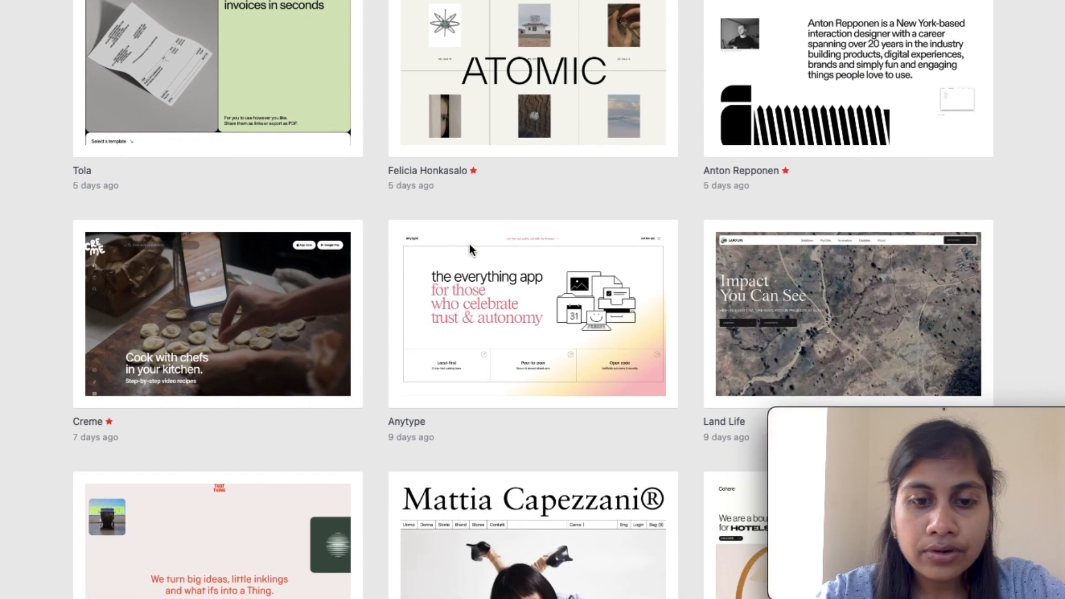
{"action": "scroll", "coordinate": [469, 250], "scroll_direction": "down", "scroll_amount": 4}
{"action": "scroll", "coordinate": [469, 245], "scroll_direction": "down", "scroll_amount": 2}
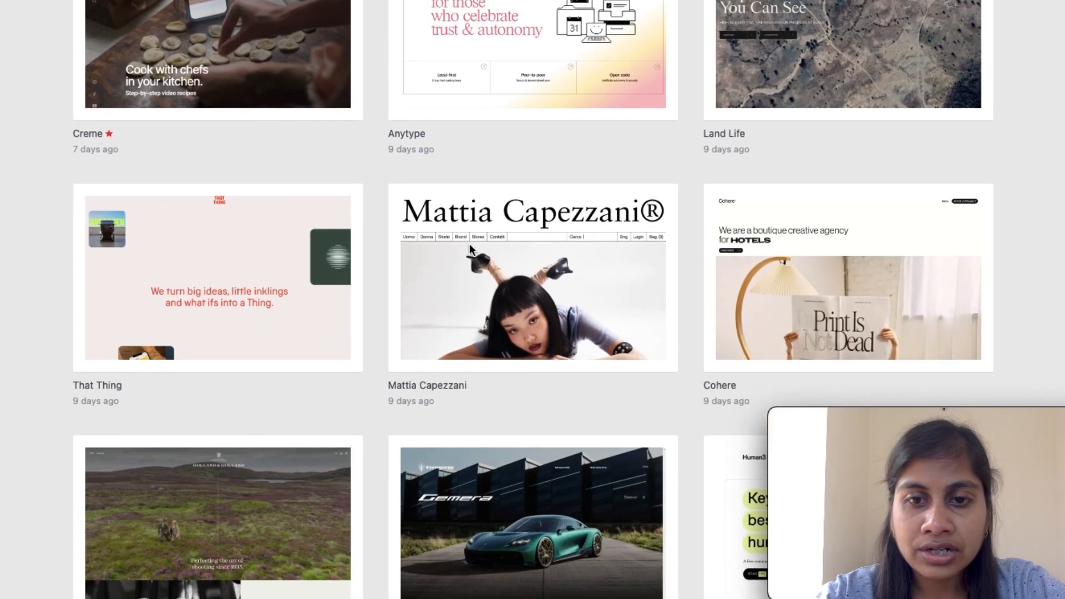
{"action": "scroll", "coordinate": [469, 244], "scroll_direction": "down", "scroll_amount": 5}
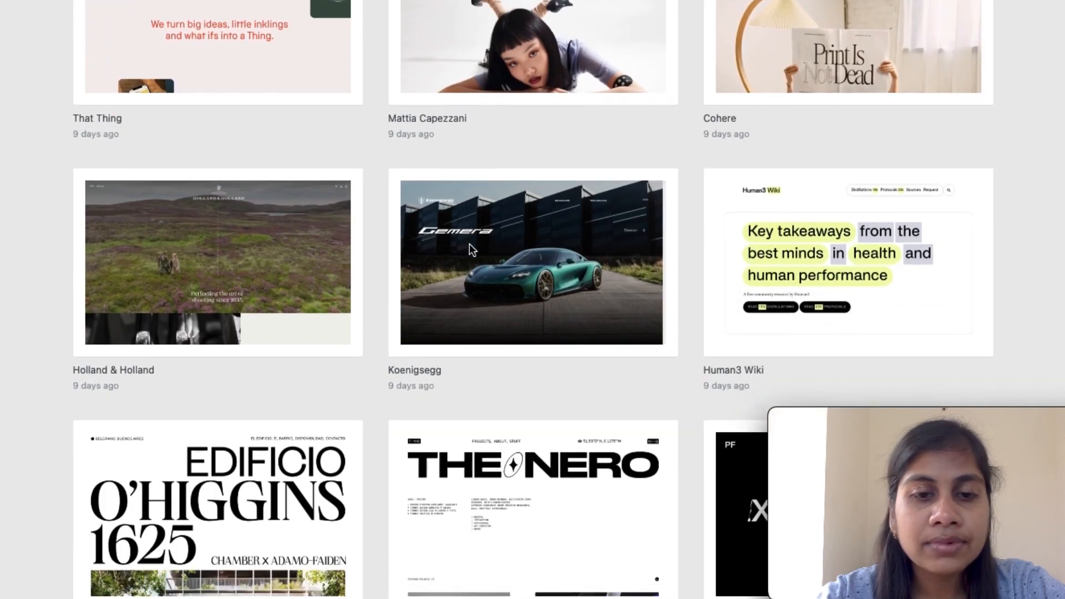
{"action": "scroll", "coordinate": [469, 244], "scroll_direction": "down", "scroll_amount": 3}
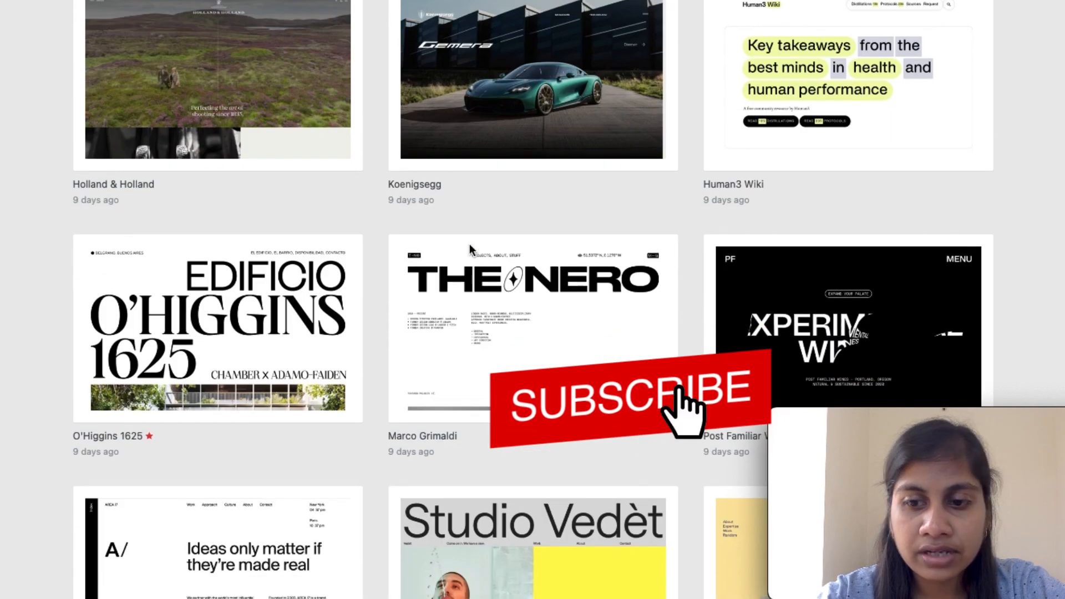
{"action": "scroll", "coordinate": [469, 244], "scroll_direction": "down", "scroll_amount": 5}
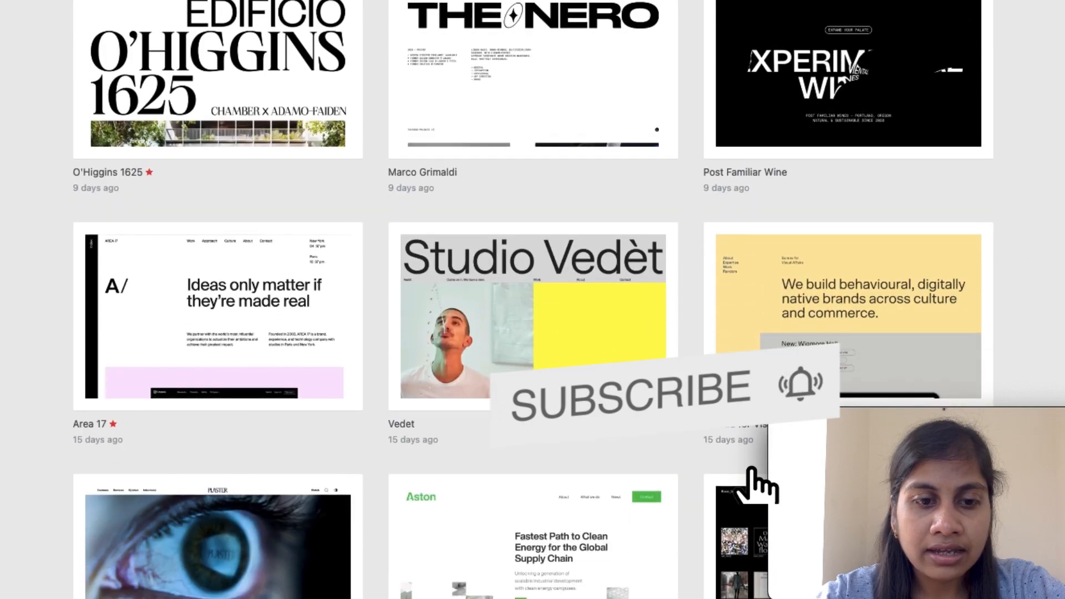
{"action": "scroll", "coordinate": [565, 397], "scroll_direction": "up", "scroll_amount": 11}
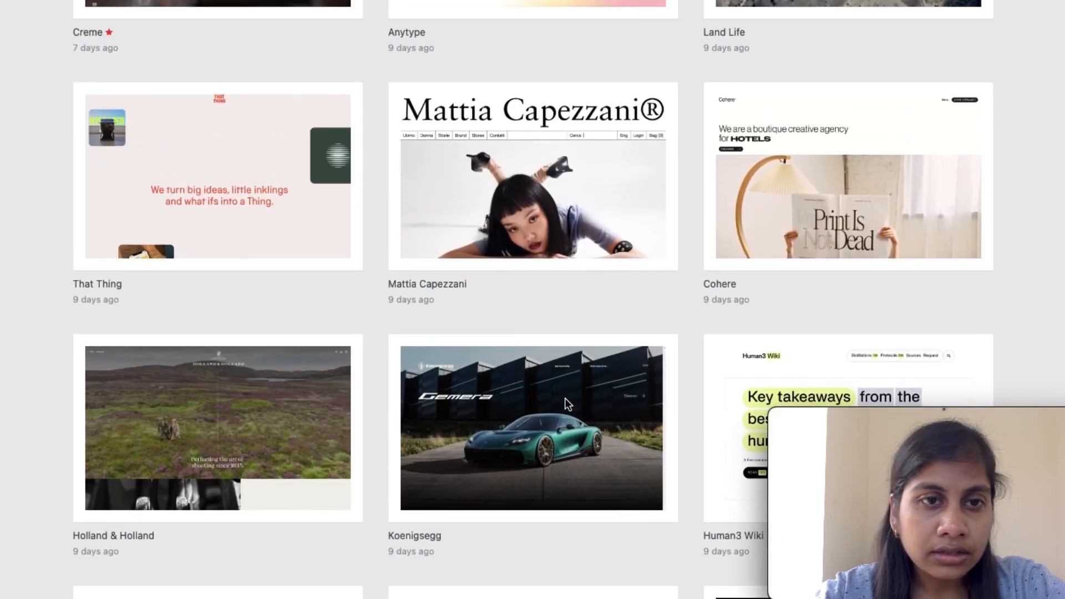
{"action": "scroll", "coordinate": [564, 398], "scroll_direction": "up", "scroll_amount": 20}
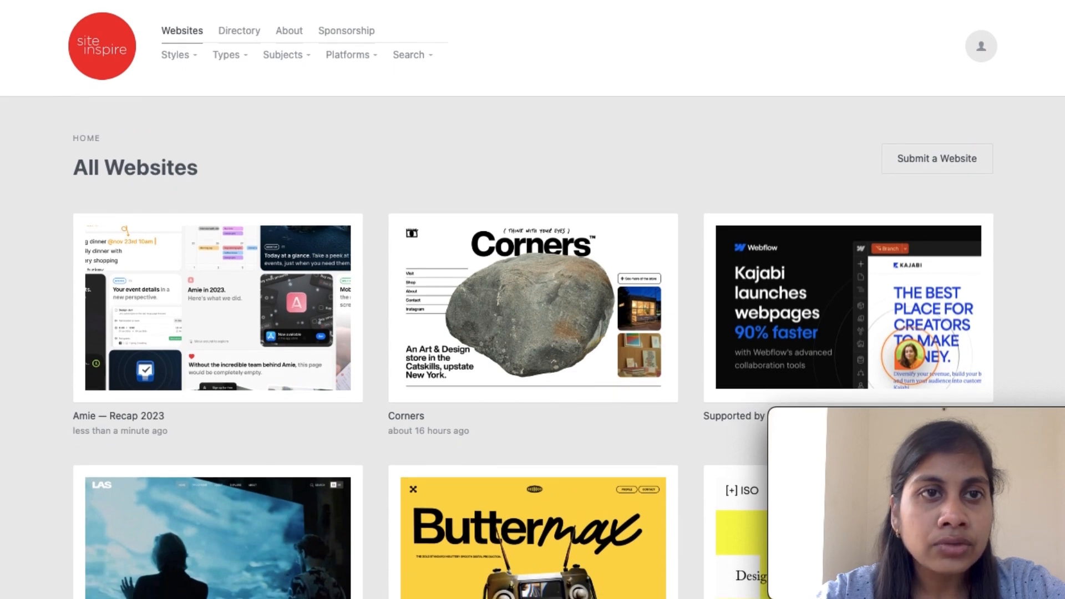
Switch to the Awwwards inspiration results for "courses landing page" and look through the listed designs.
{"action": "key", "text": "ctrl+Tab"}
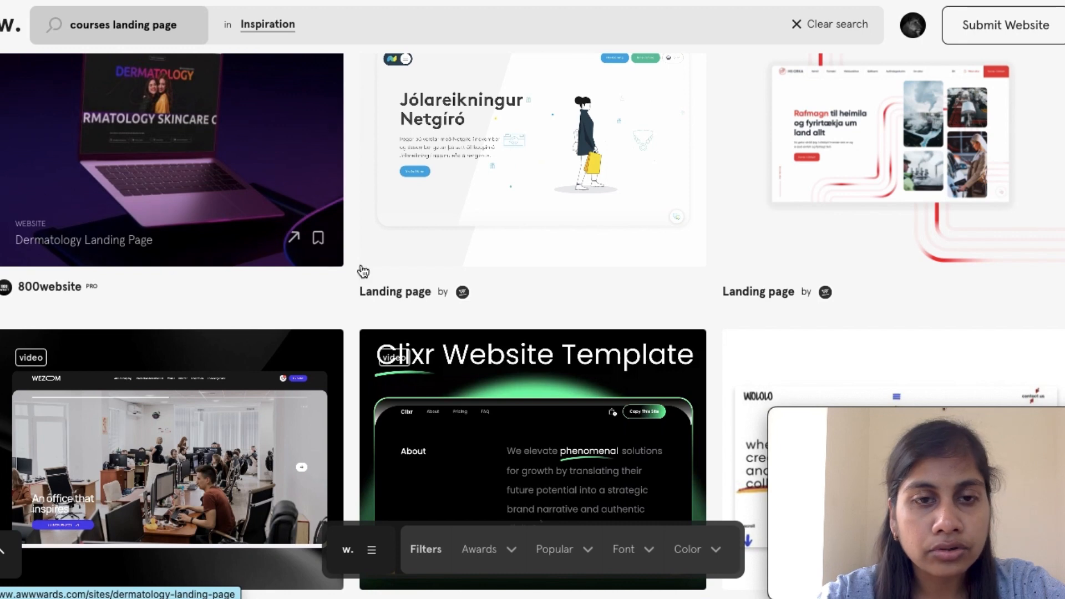
{"action": "scroll", "coordinate": [410, 286], "scroll_direction": "up", "scroll_amount": 3}
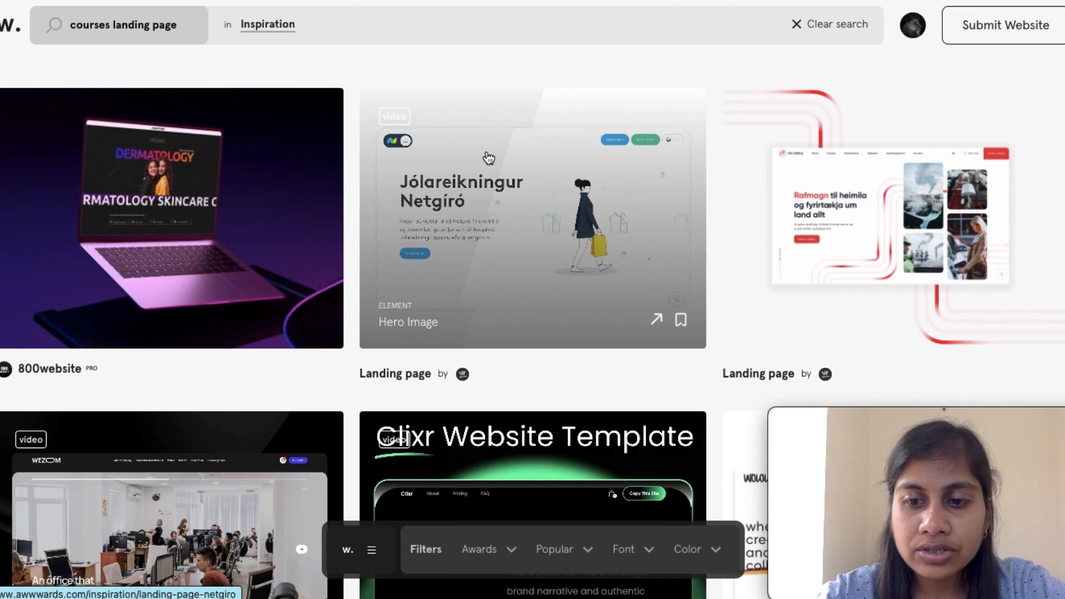
{"action": "scroll", "coordinate": [488, 159], "scroll_direction": "down", "scroll_amount": 3}
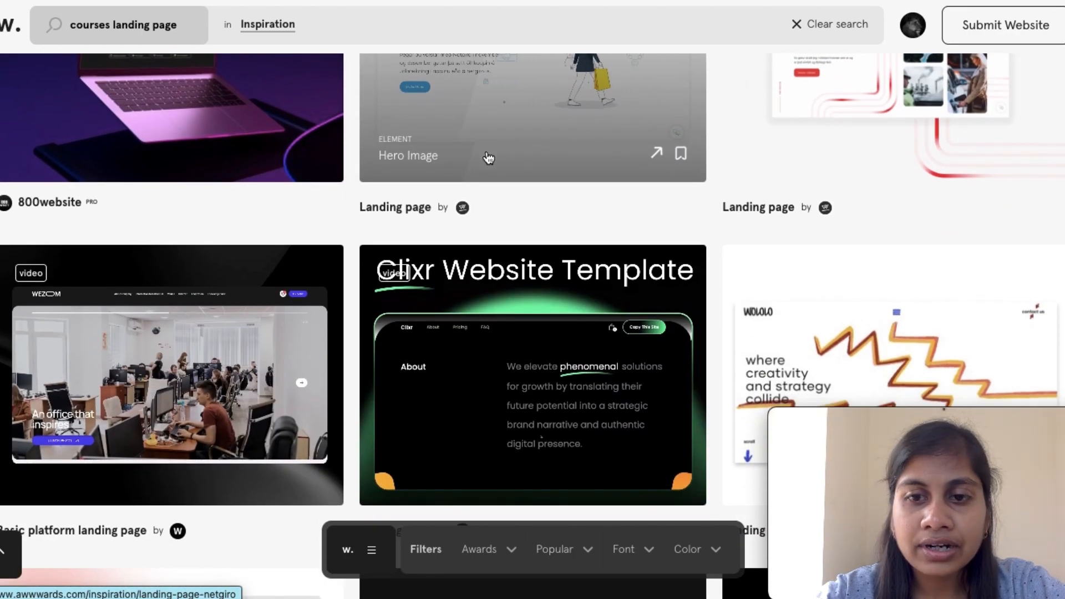
{"action": "scroll", "coordinate": [488, 158], "scroll_direction": "down", "scroll_amount": 5}
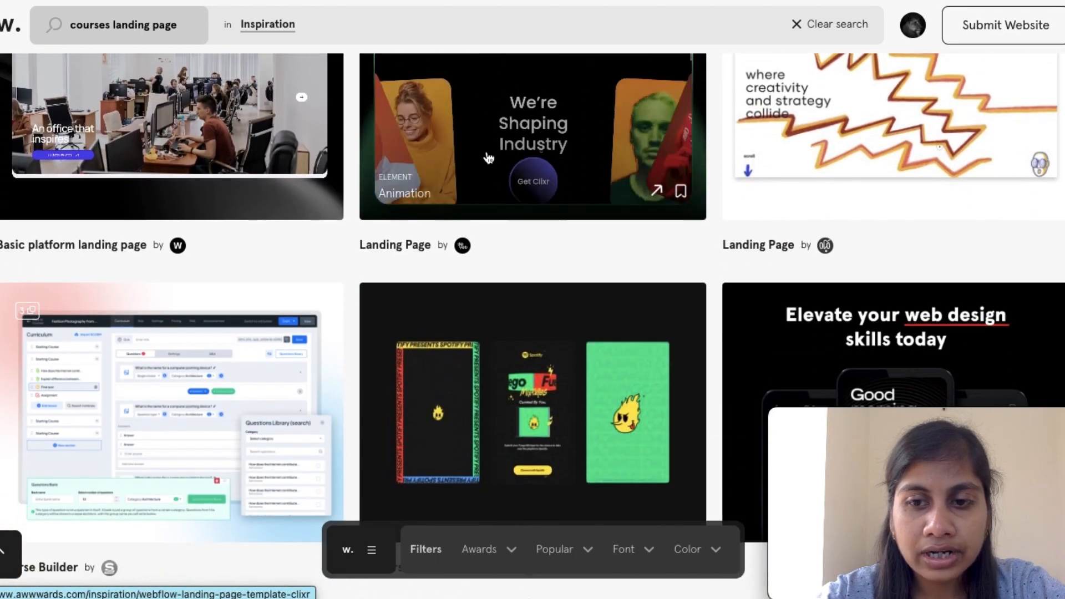
{"action": "scroll", "coordinate": [488, 158], "scroll_direction": "down", "scroll_amount": 1}
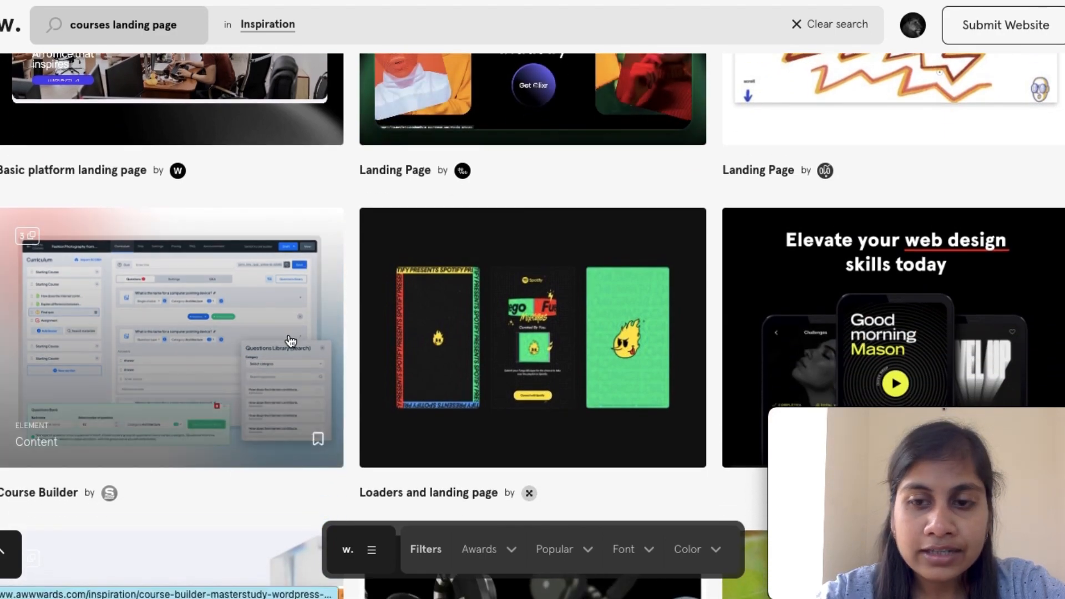
{"action": "scroll", "coordinate": [290, 339], "scroll_direction": "down", "scroll_amount": 4}
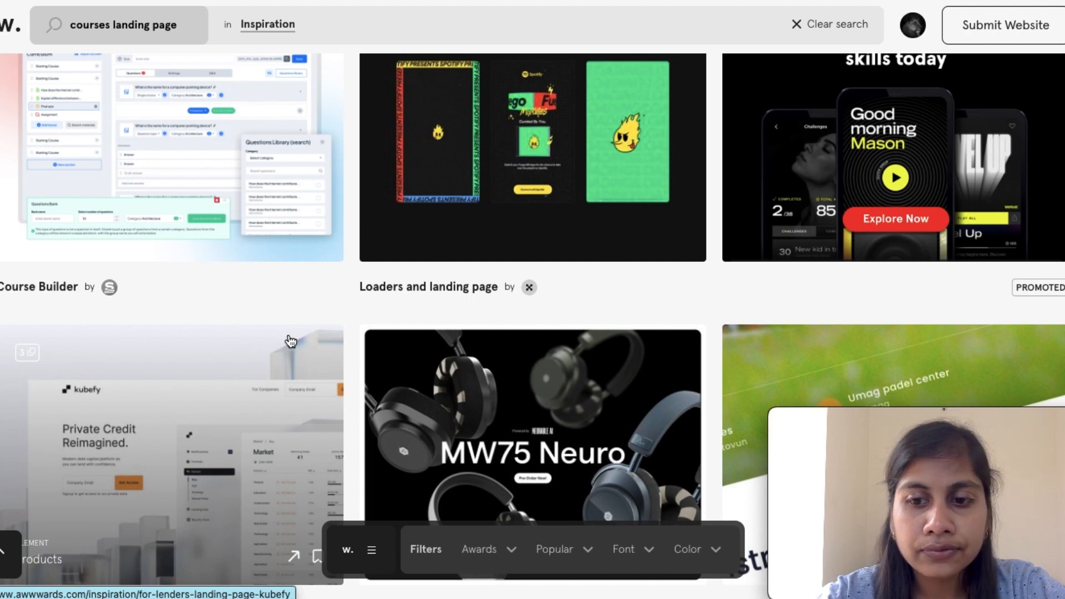
{"action": "scroll", "coordinate": [290, 340], "scroll_direction": "down", "scroll_amount": 2}
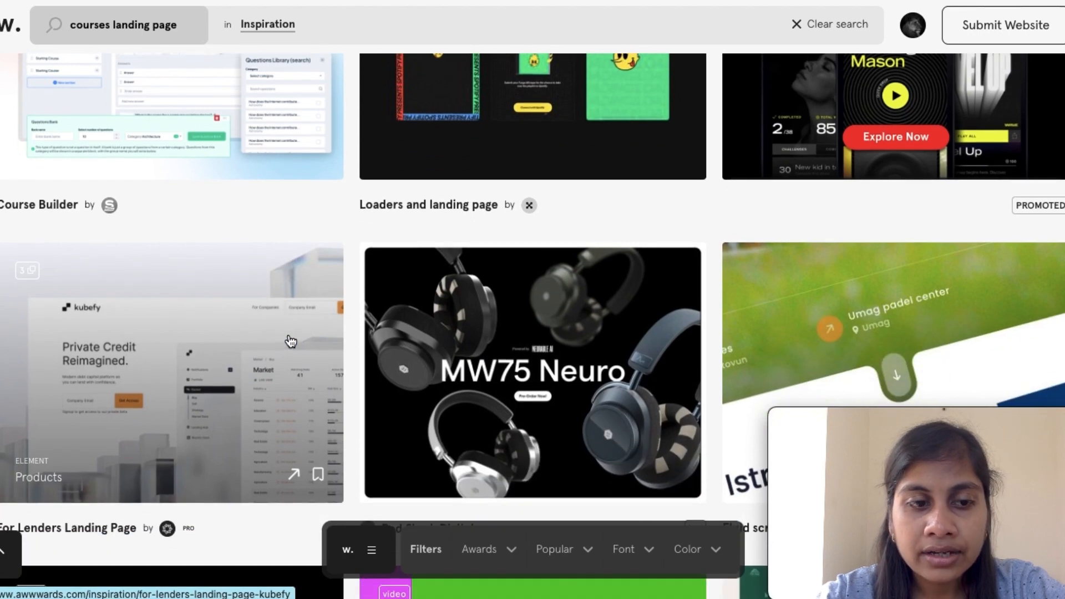
Open the Neurable AI – Landing Page entry by Red Shark Digital and examine its MW75 Neuro hero section.
{"action": "left_click", "coordinate": [469, 366]}
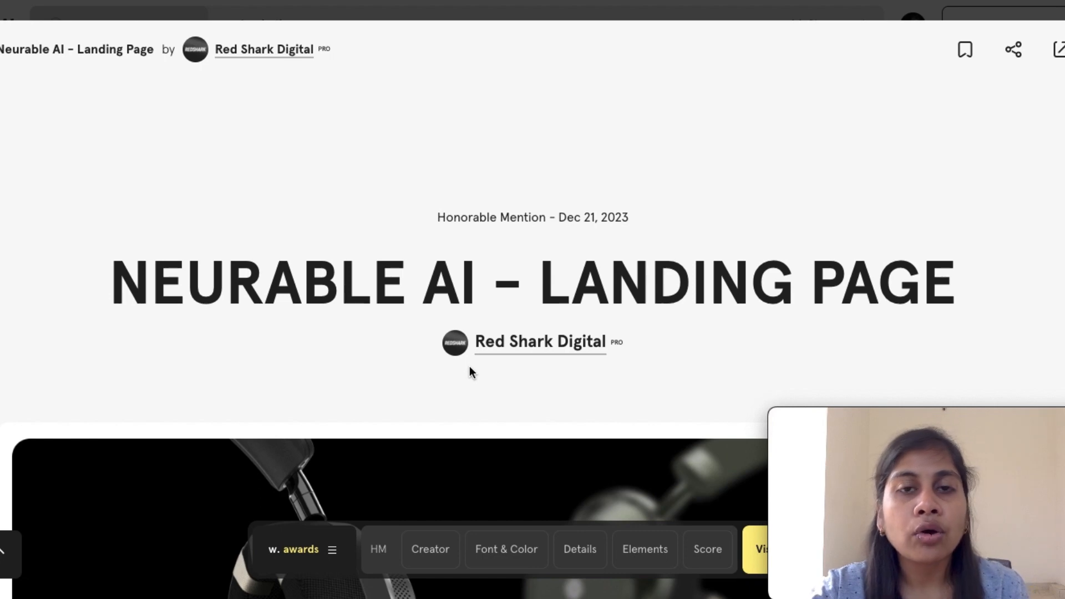
{"action": "scroll", "coordinate": [469, 361], "scroll_direction": "down", "scroll_amount": 3}
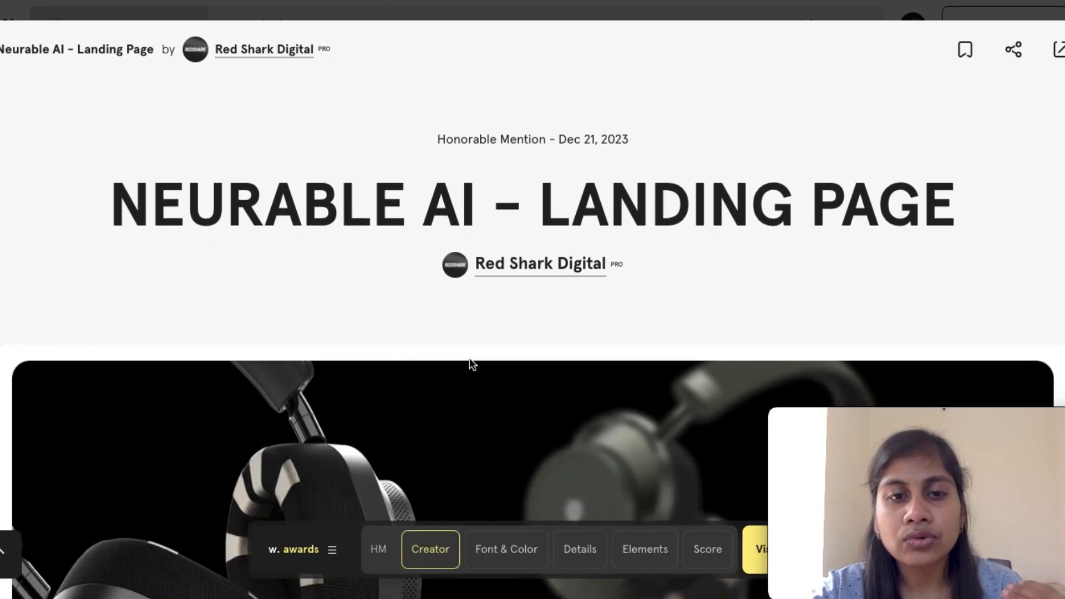
{"action": "scroll", "coordinate": [469, 363], "scroll_direction": "down", "scroll_amount": 1}
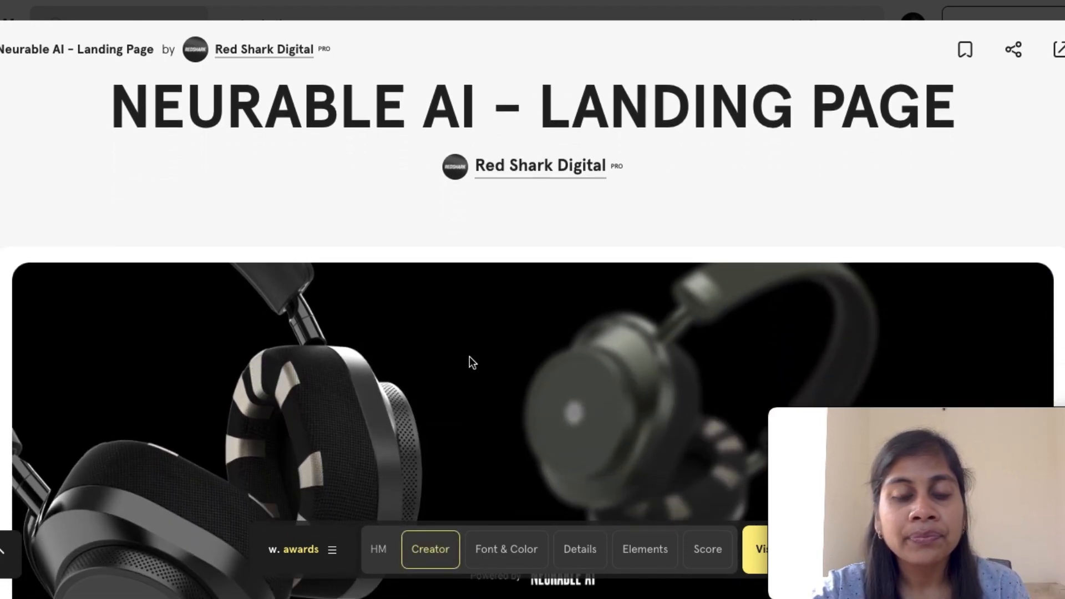
{"action": "scroll", "coordinate": [470, 363], "scroll_direction": "down", "scroll_amount": 3}
{"action": "scroll", "coordinate": [470, 356], "scroll_direction": "down", "scroll_amount": 2}
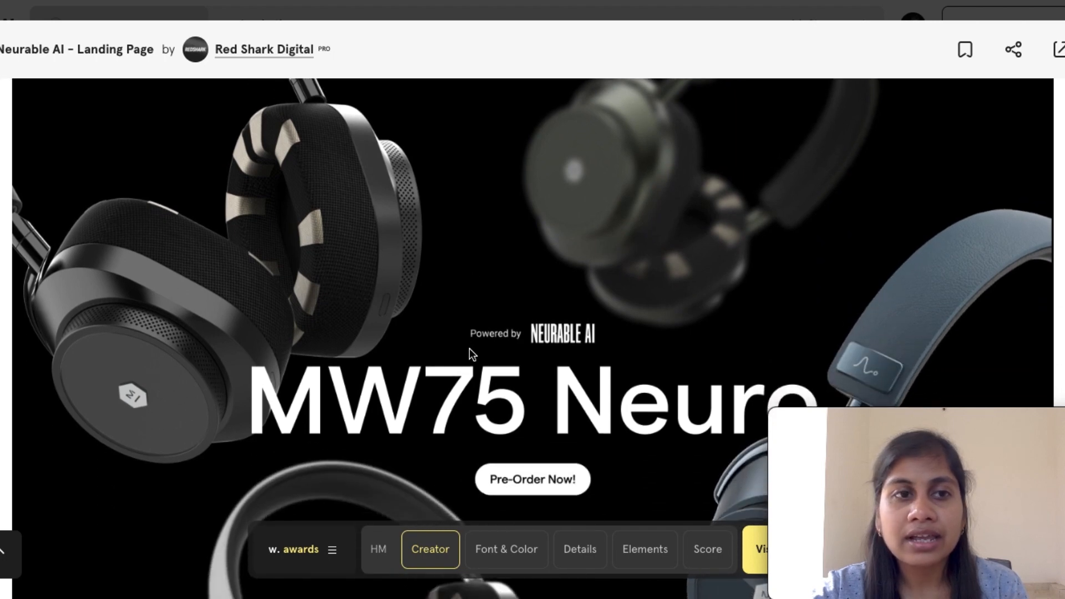
{"action": "scroll", "coordinate": [468, 344], "scroll_direction": "down", "scroll_amount": 2}
{"action": "scroll", "coordinate": [467, 339], "scroll_direction": "down", "scroll_amount": 2}
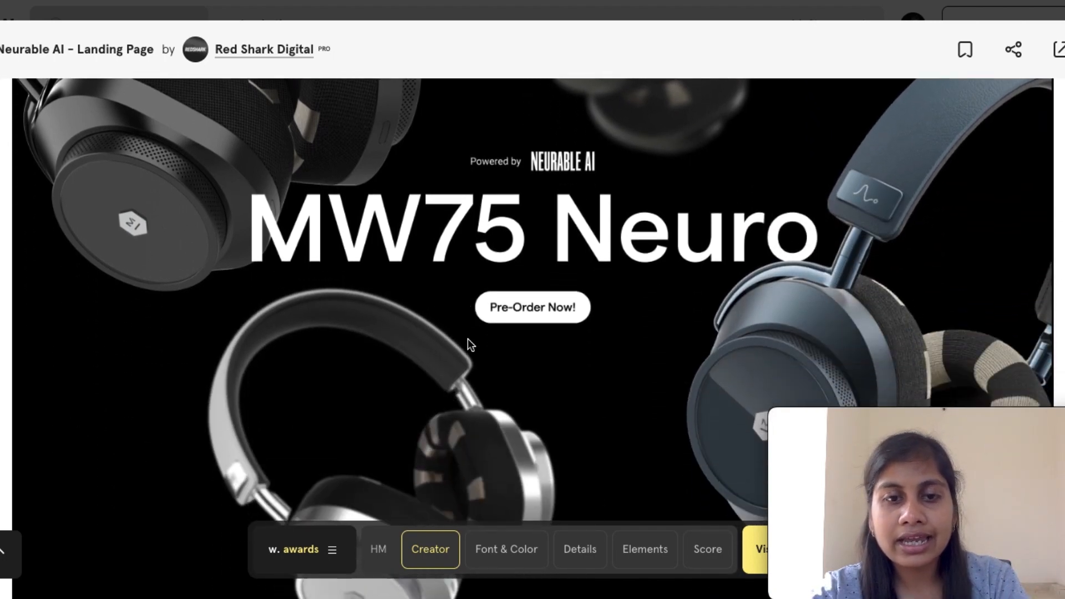
{"action": "scroll", "coordinate": [467, 339], "scroll_direction": "up", "scroll_amount": 2}
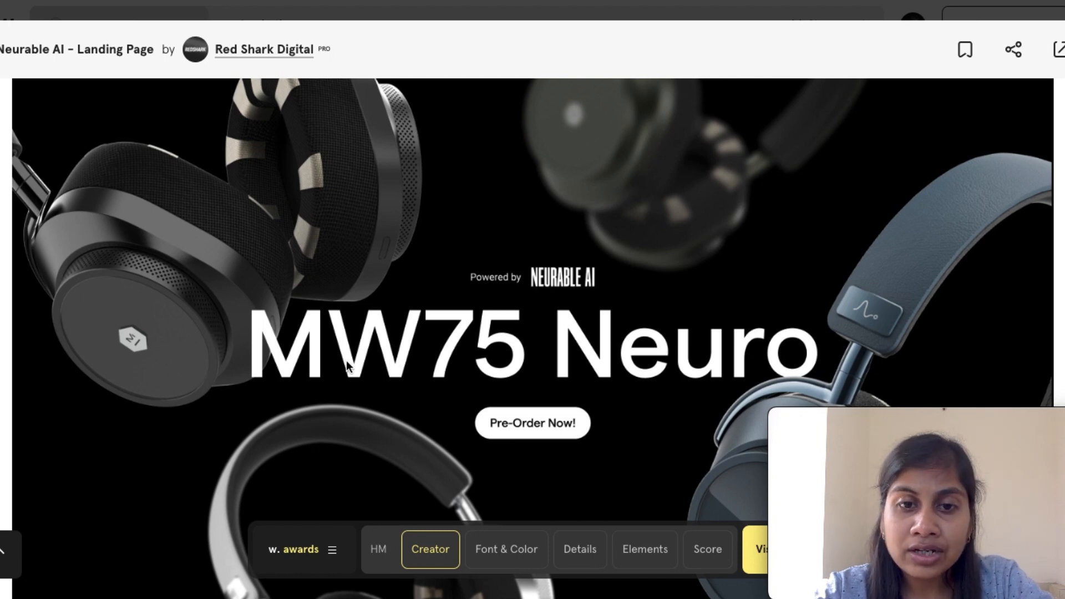
{"action": "scroll", "coordinate": [346, 361], "scroll_direction": "up", "scroll_amount": 1}
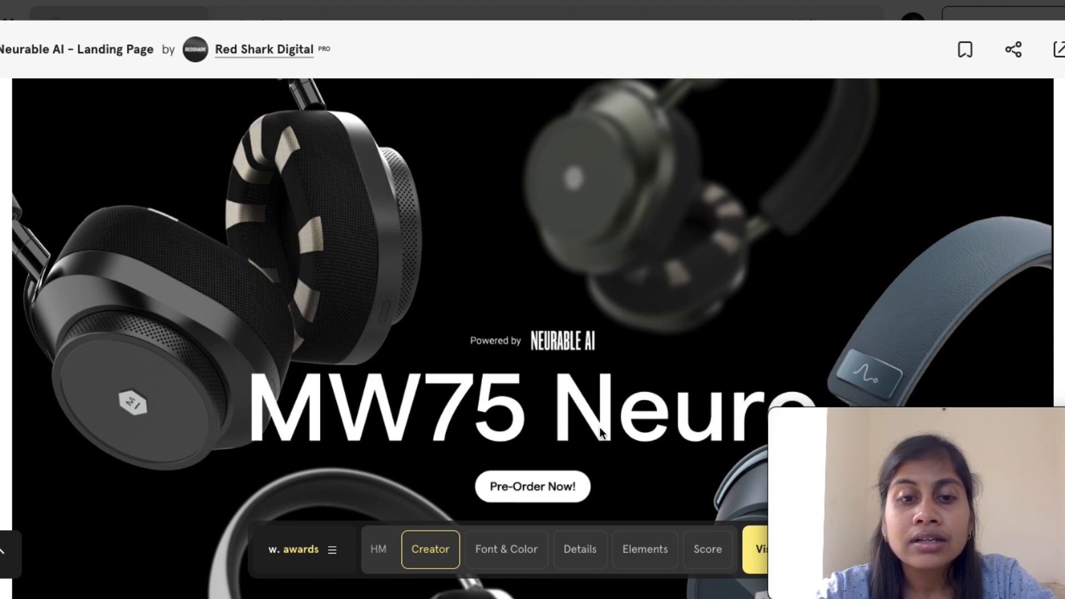
{"action": "scroll", "coordinate": [600, 427], "scroll_direction": "down", "scroll_amount": 2}
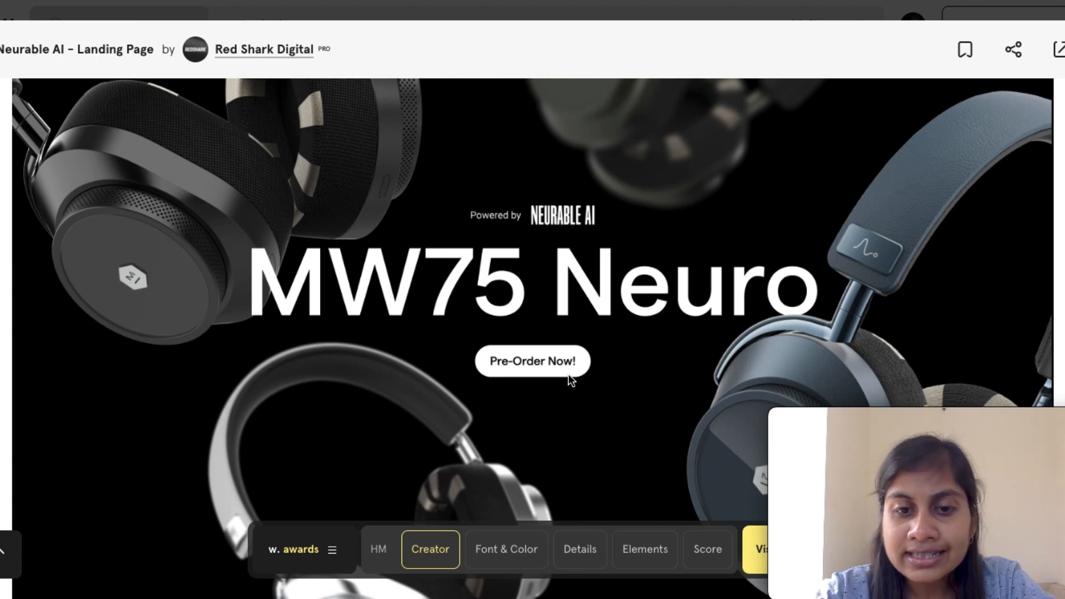
{"action": "scroll", "coordinate": [506, 377], "scroll_direction": "down", "scroll_amount": 2}
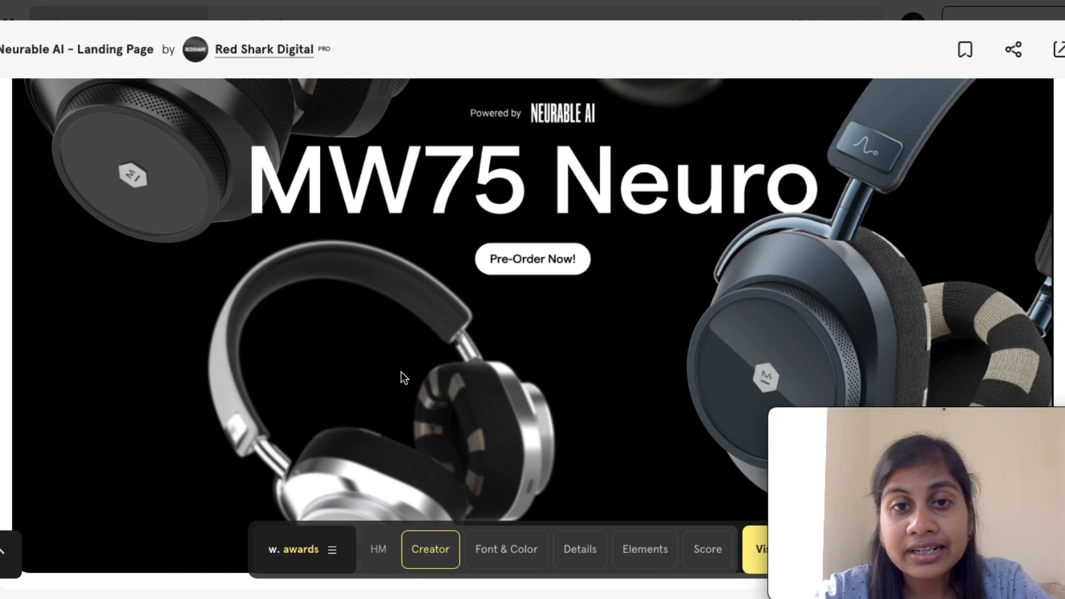
Read the Neurable AI project description below the hero image and return to the courses landing page results.
{"action": "scroll", "coordinate": [401, 371], "scroll_direction": "down", "scroll_amount": 7}
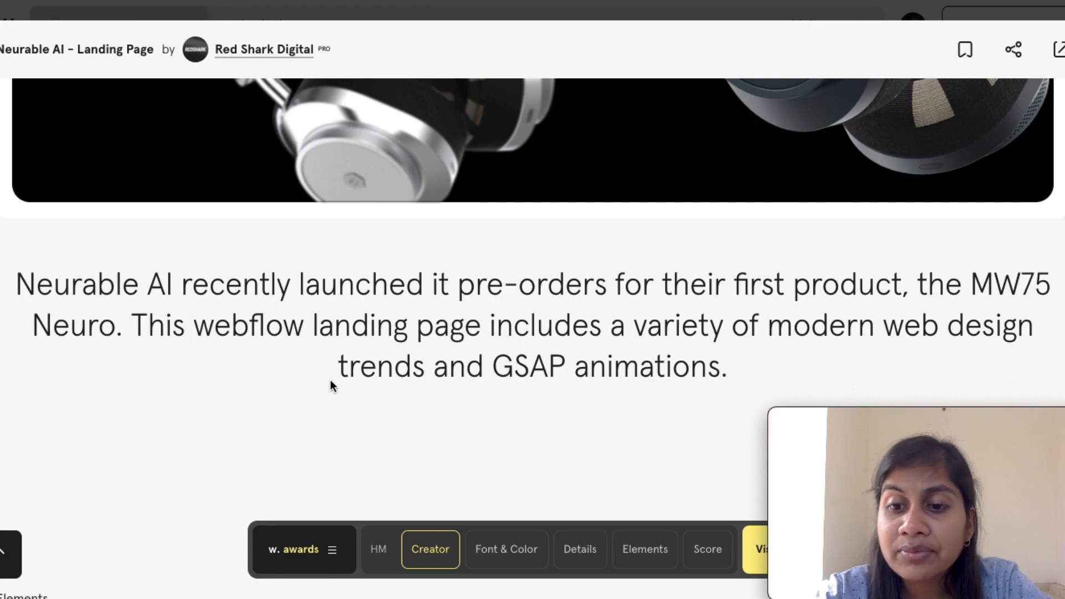
{"action": "scroll", "coordinate": [331, 382], "scroll_direction": "up", "scroll_amount": 7}
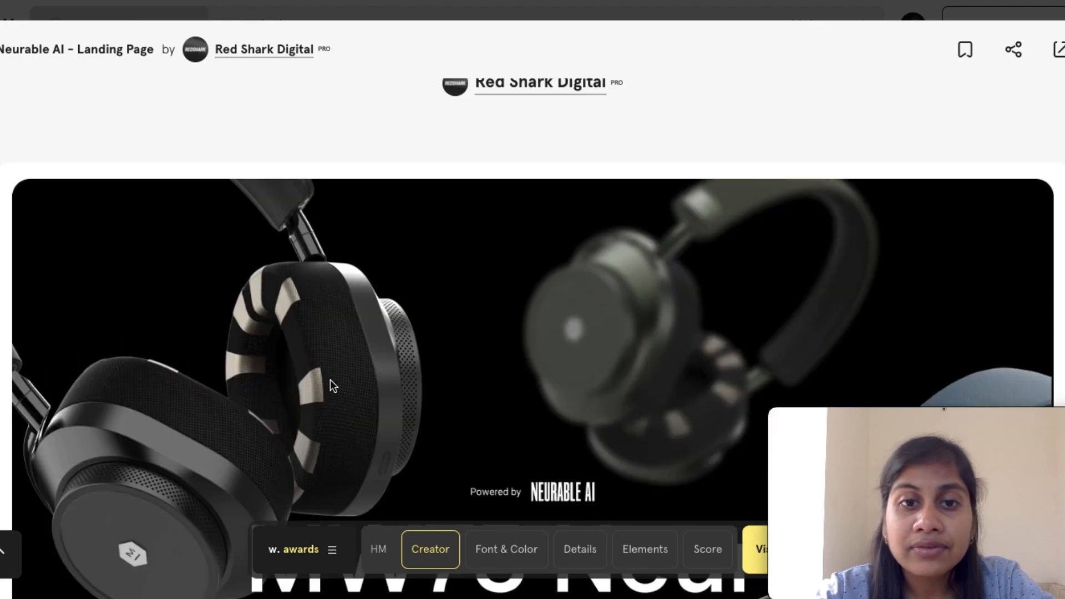
{"action": "scroll", "coordinate": [330, 380], "scroll_direction": "down", "scroll_amount": 7}
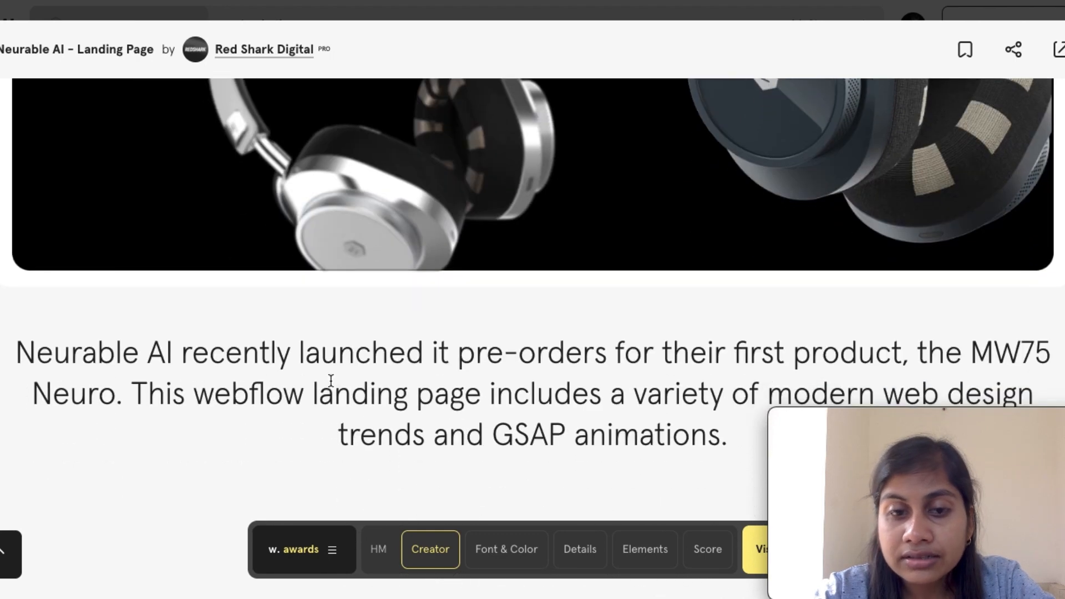
{"action": "scroll", "coordinate": [330, 379], "scroll_direction": "down", "scroll_amount": 2}
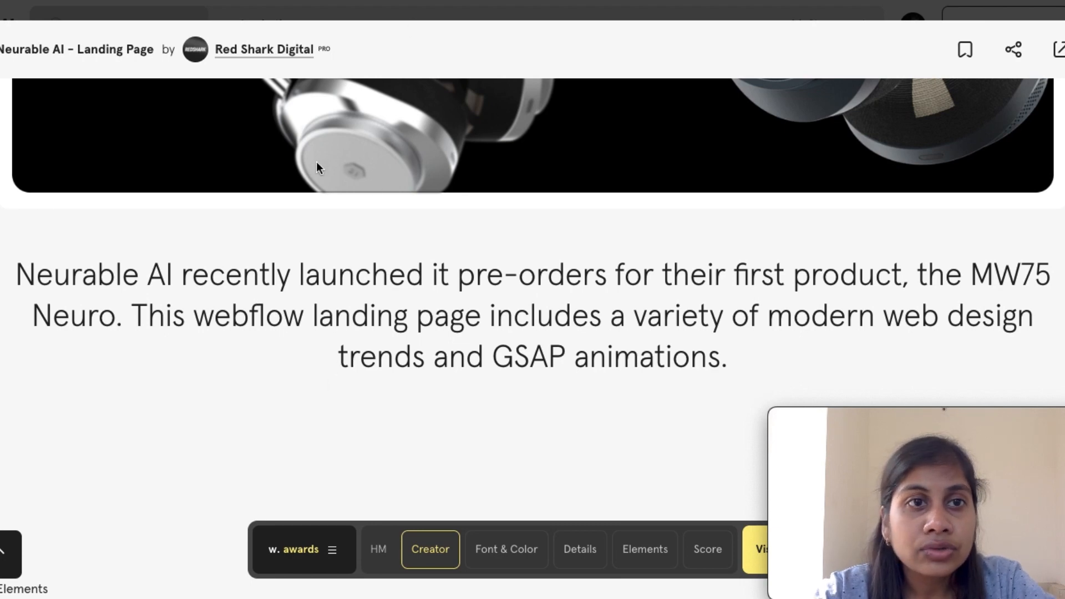
{"action": "left_click", "coordinate": [11, 14]}
{"action": "scroll", "coordinate": [279, 249], "scroll_direction": "down", "scroll_amount": 10}
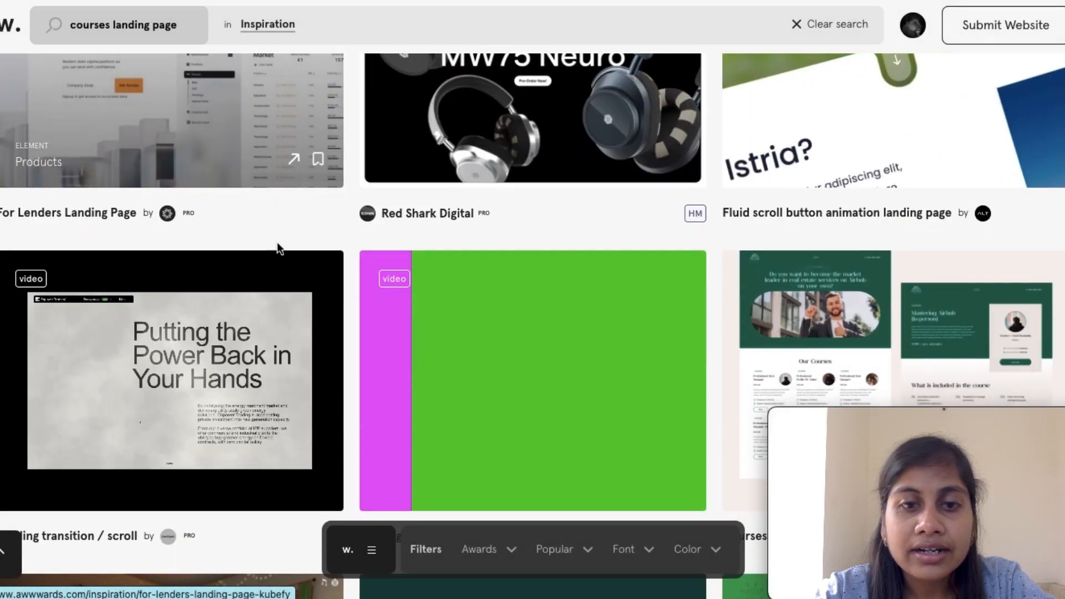
Switch to Landingfolio's course landing page inspirations and review the available industry and color categories.
{"action": "key", "text": "ctrl+Tab"}
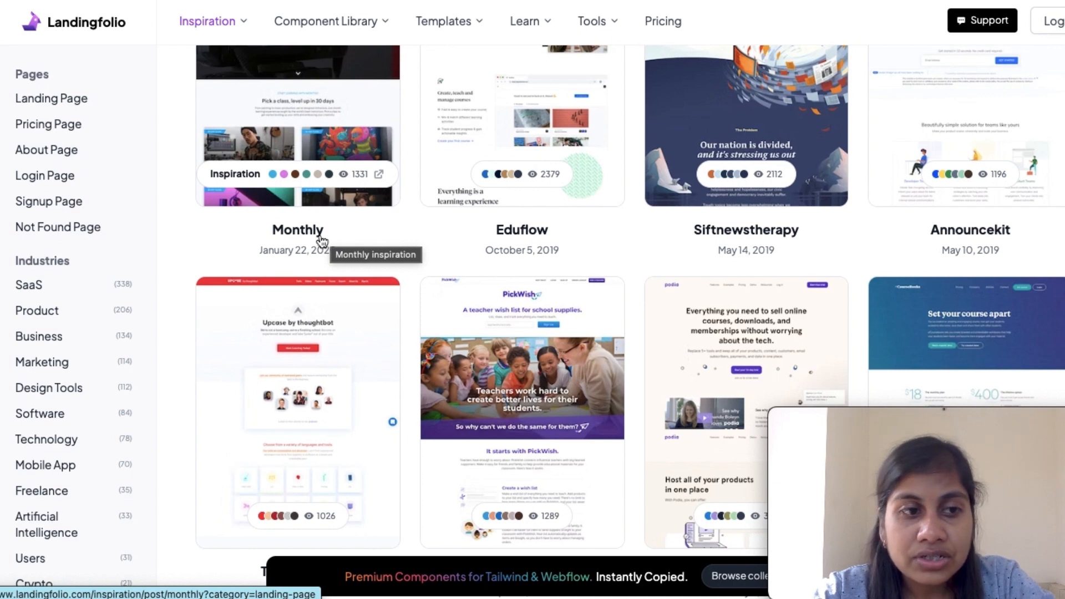
{"action": "scroll", "coordinate": [106, 320], "scroll_direction": "down", "scroll_amount": 3}
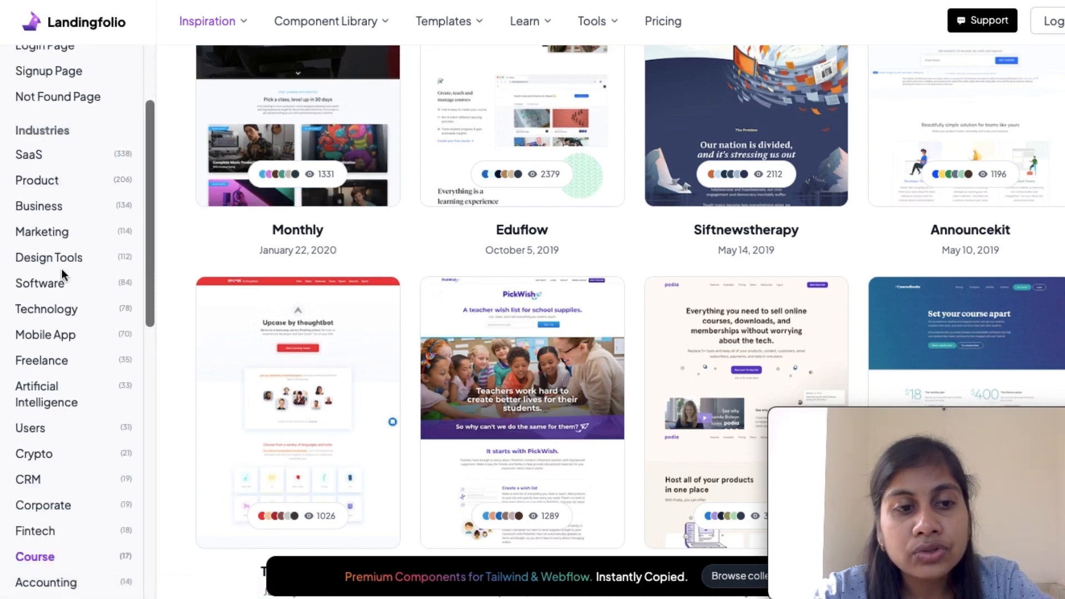
{"action": "scroll", "coordinate": [66, 201], "scroll_direction": "down", "scroll_amount": 3}
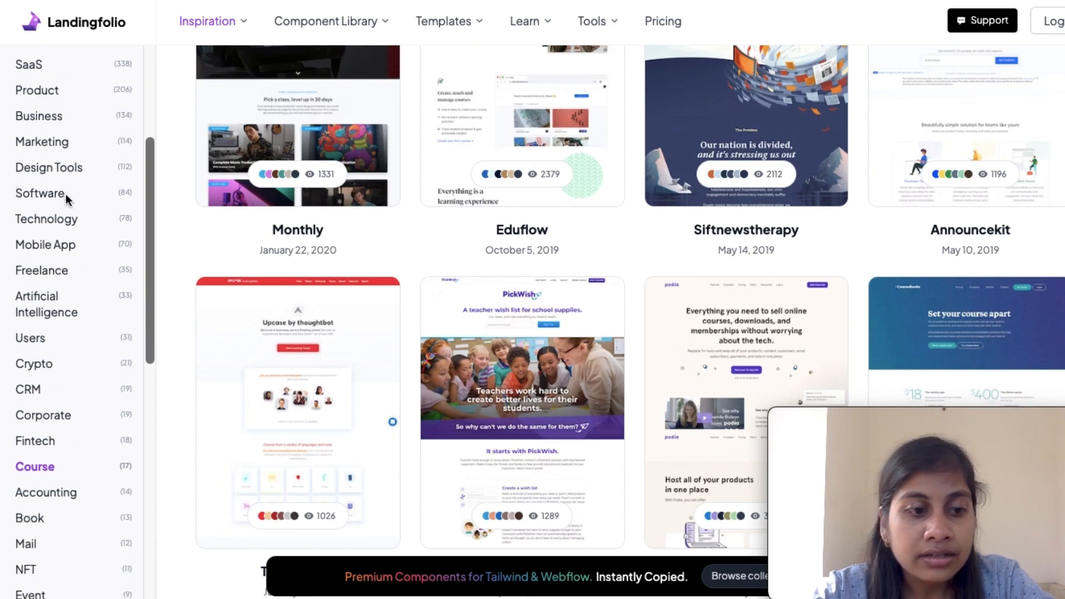
{"action": "scroll", "coordinate": [74, 433], "scroll_direction": "down", "scroll_amount": 10}
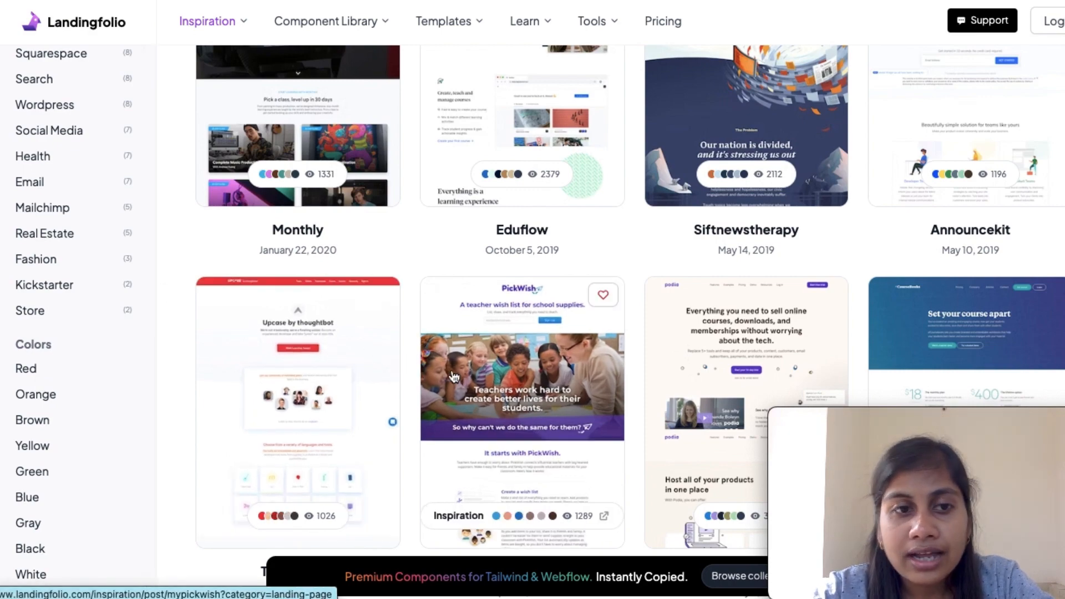
Open the Full Stack landing page example from the course inspirations.
{"action": "scroll", "coordinate": [451, 373], "scroll_direction": "up", "scroll_amount": 8}
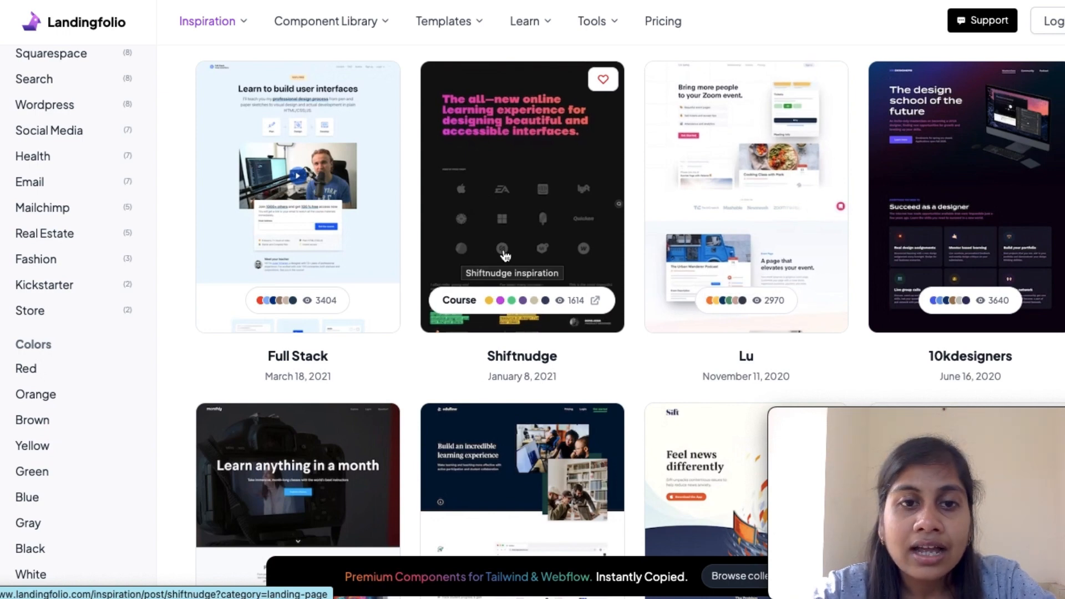
{"action": "left_click", "coordinate": [305, 208]}
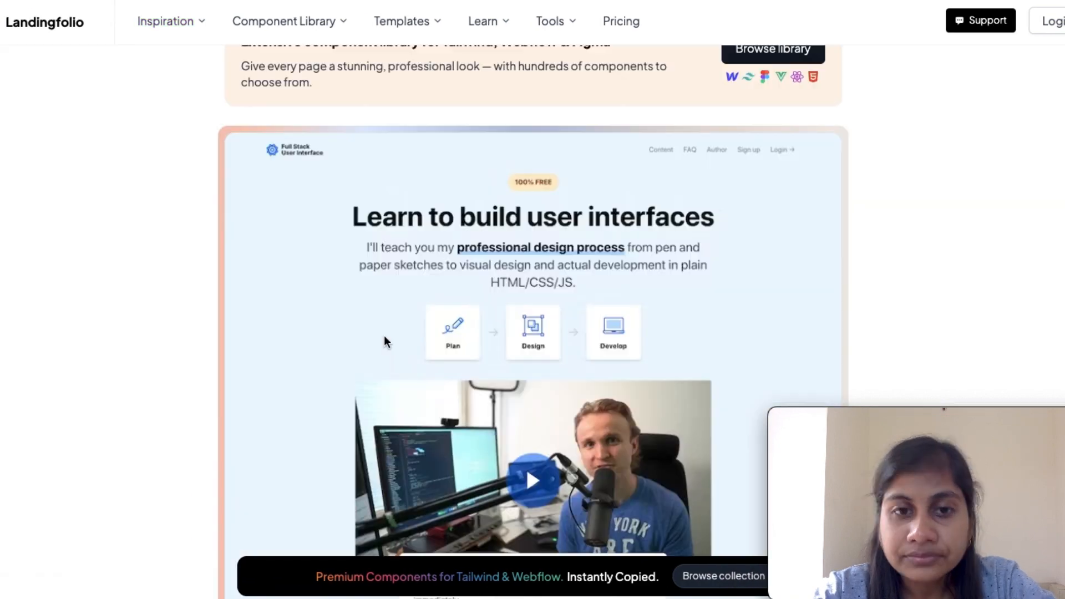
Examine the Full Stack User Interface page's hero, video and email sign-up sections, and return to the course landing page examples.
{"action": "scroll", "coordinate": [471, 327], "scroll_direction": "down", "scroll_amount": 2}
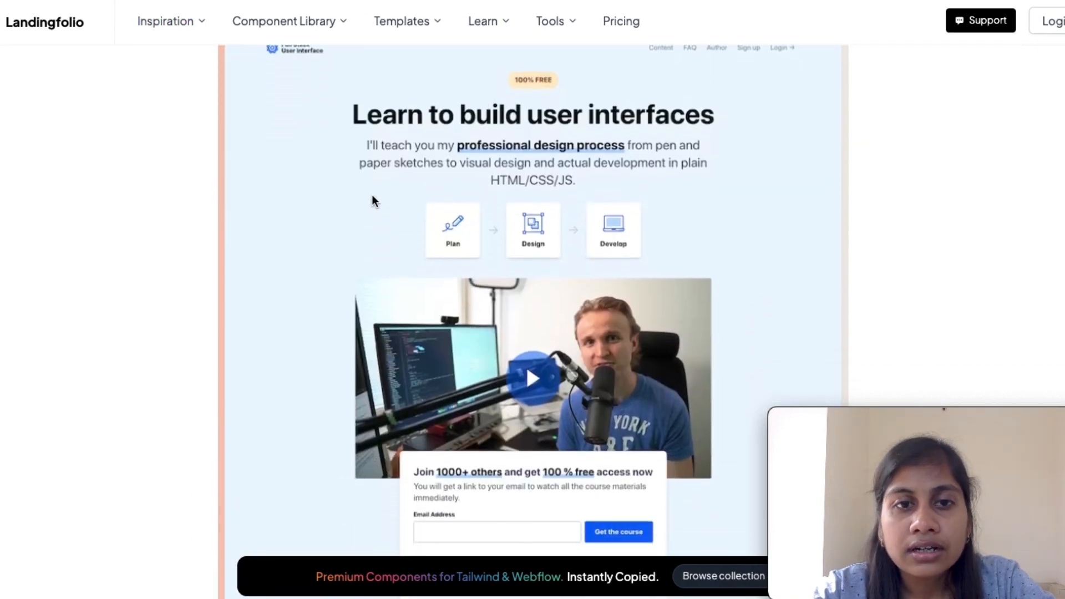
{"action": "scroll", "coordinate": [372, 198], "scroll_direction": "up", "scroll_amount": 2}
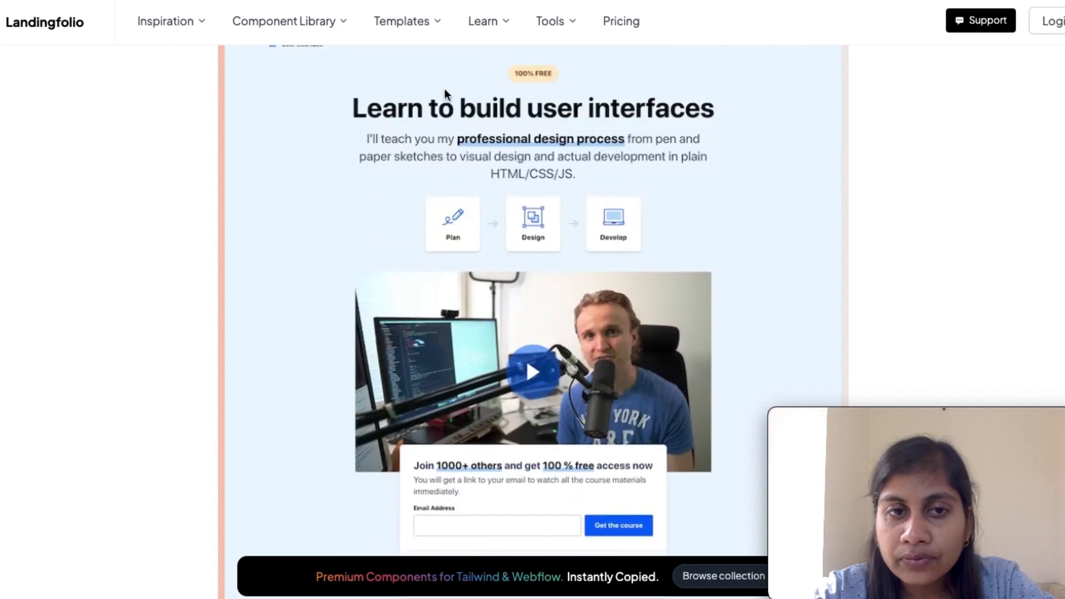
{"action": "mouse_move", "coordinate": [839, 476]}
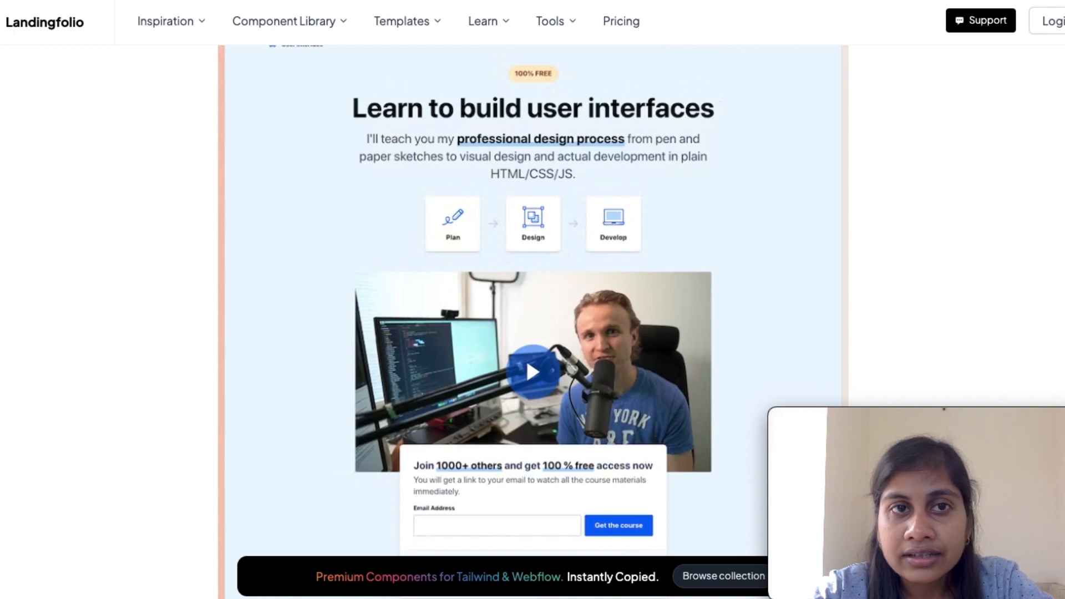
{"action": "key", "text": "alt+Left"}
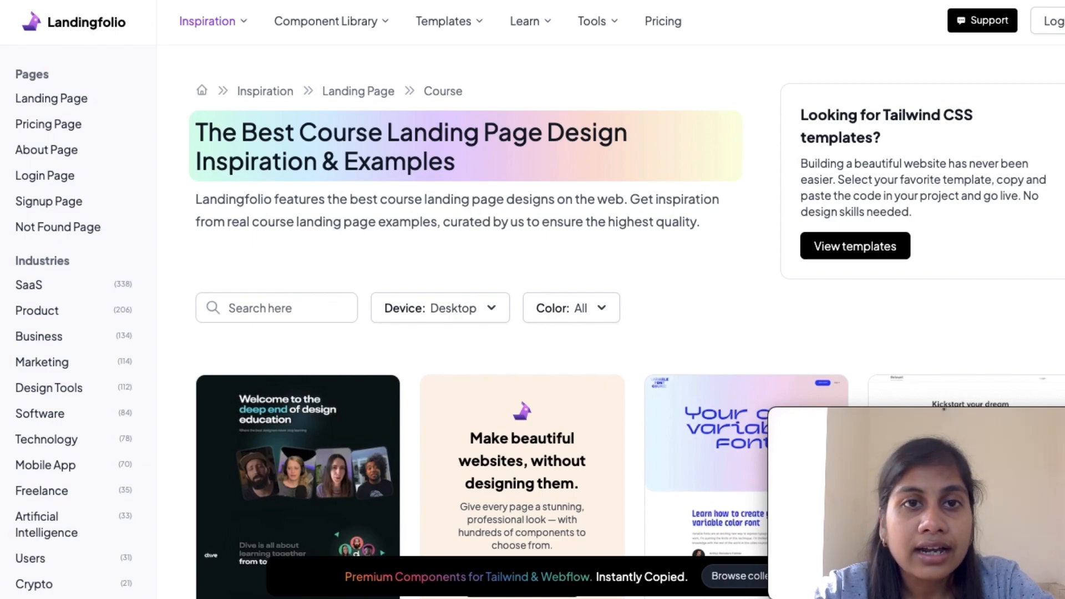
Switch to One Page Love and look through its featured items and latest website inspiration before returning to the page's beginning.
{"action": "key", "text": "ctrl+Tab"}
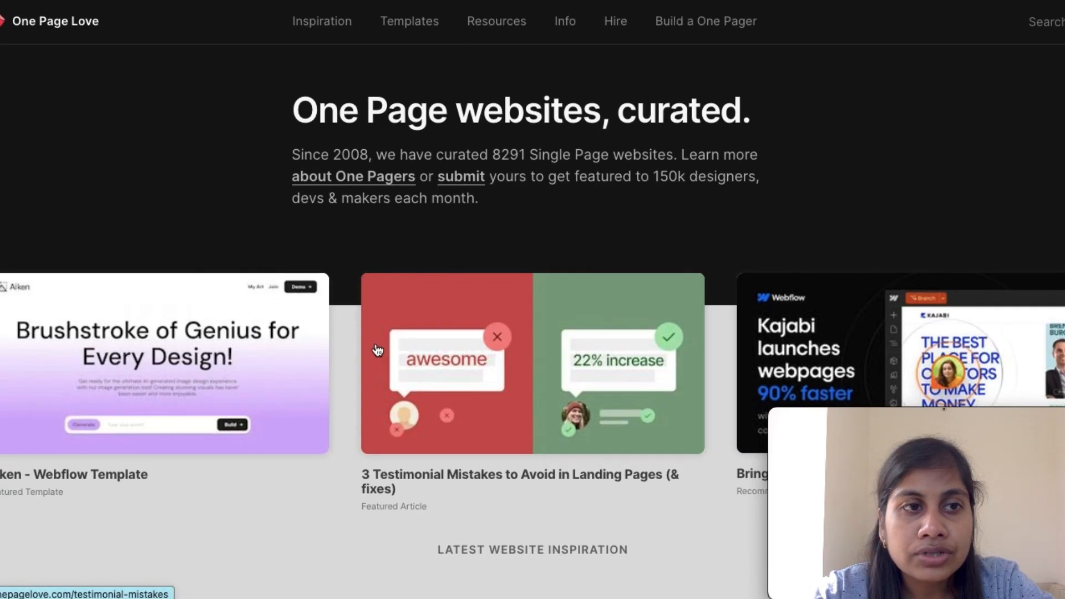
{"action": "scroll", "coordinate": [549, 289], "scroll_direction": "down", "scroll_amount": 4}
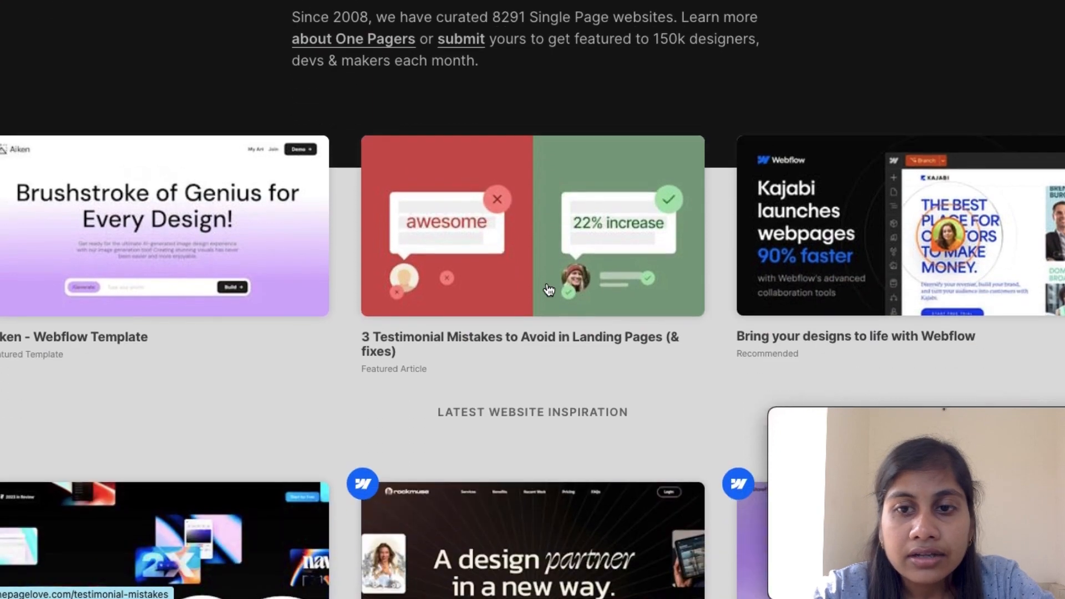
{"action": "scroll", "coordinate": [549, 289], "scroll_direction": "down", "scroll_amount": 8}
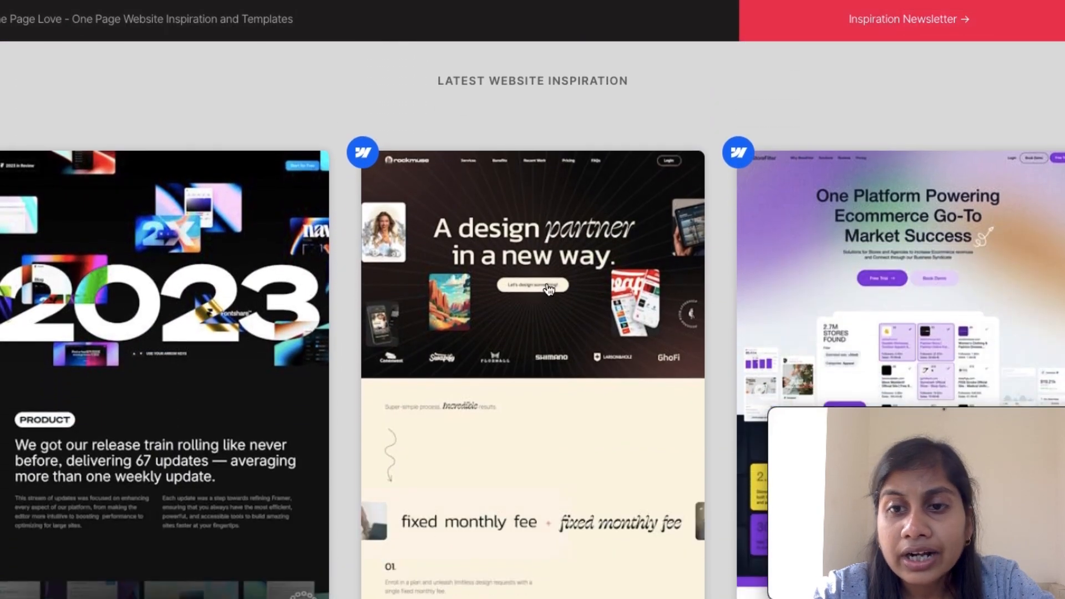
{"action": "scroll", "coordinate": [549, 289], "scroll_direction": "down", "scroll_amount": 7}
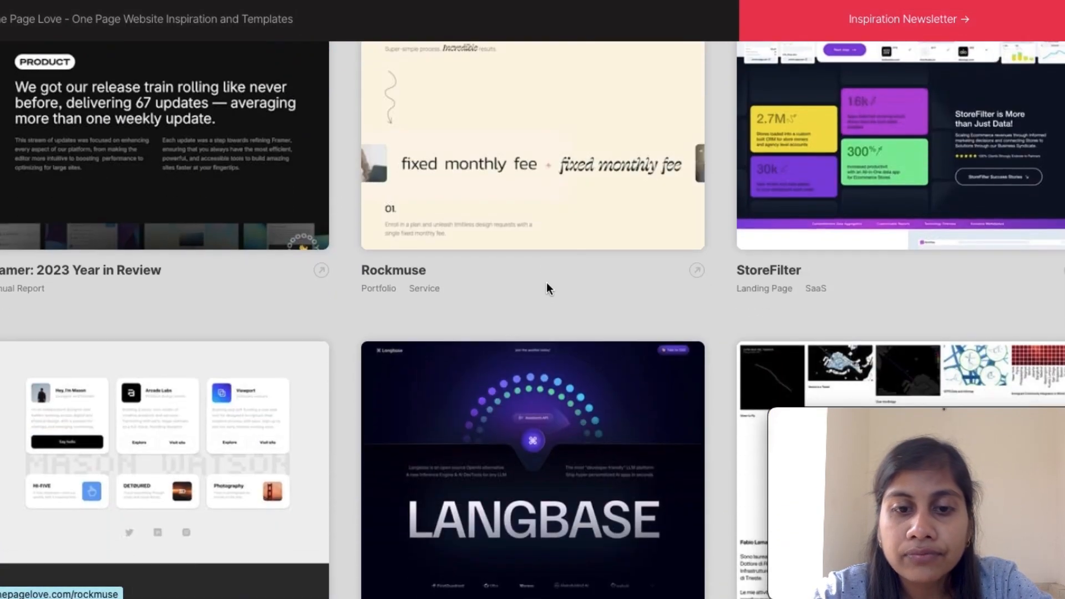
{"action": "scroll", "coordinate": [548, 288], "scroll_direction": "up", "scroll_amount": 20}
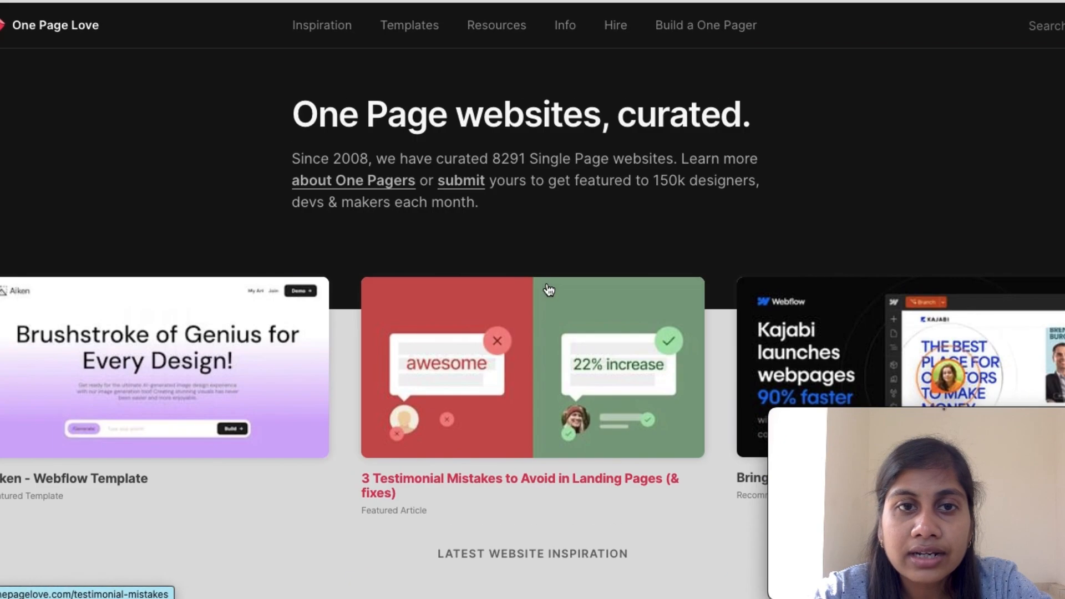
Review One Page Love's inspiration categories, including the site builders and website types, along with its templates and resources.
{"action": "mouse_move", "coordinate": [335, 21]}
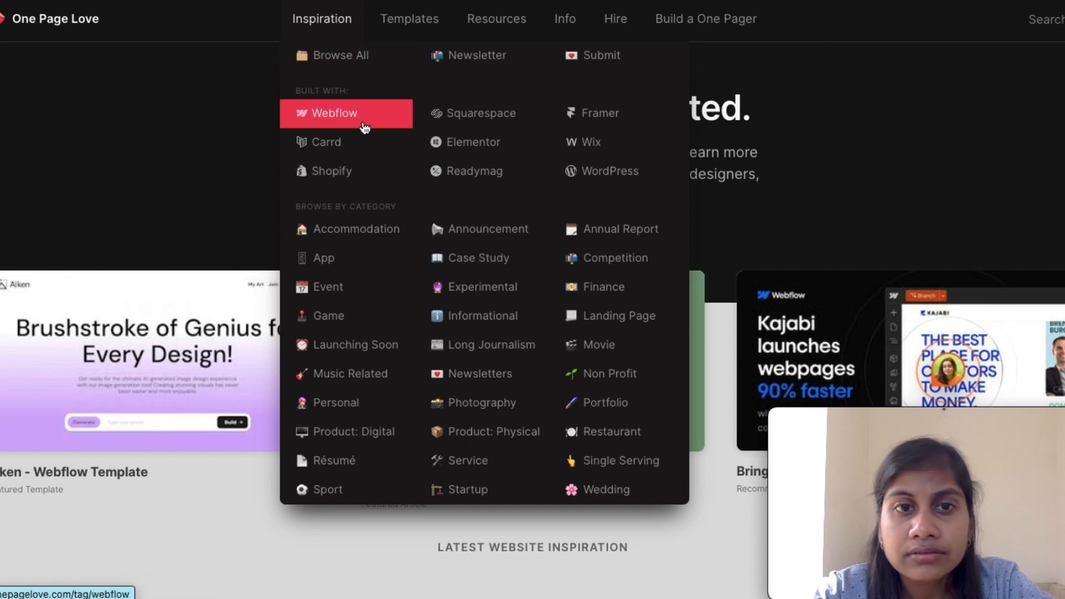
{"action": "mouse_move", "coordinate": [415, 37]}
{"action": "mouse_move", "coordinate": [502, 31]}
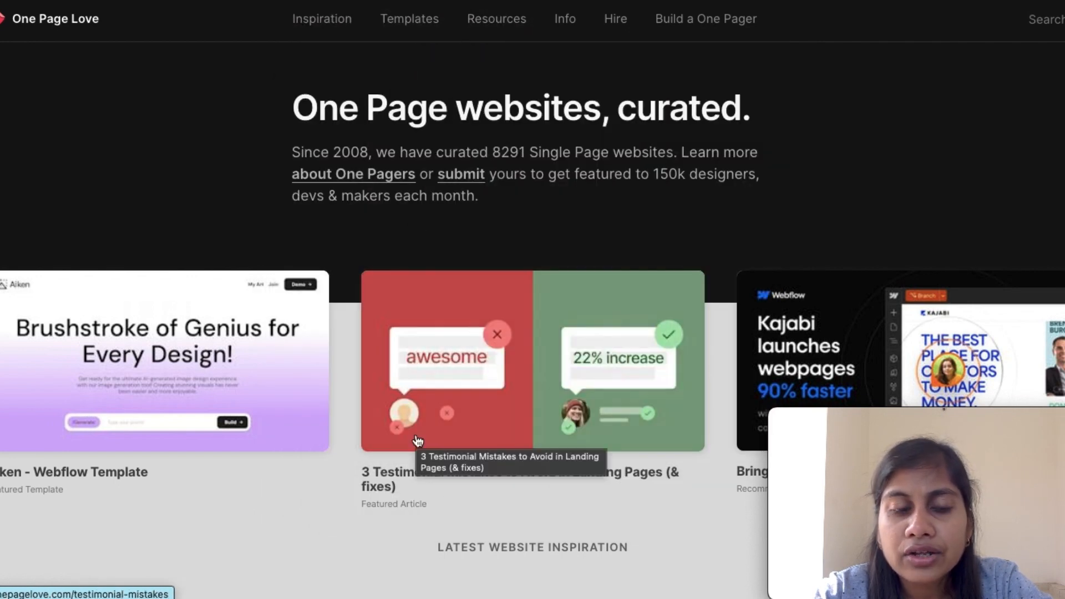
Browse the Framer, Rockmuse and StoreFilter designs in One Page Love's latest website inspiration.
{"action": "scroll", "coordinate": [415, 434], "scroll_direction": "down", "scroll_amount": 3}
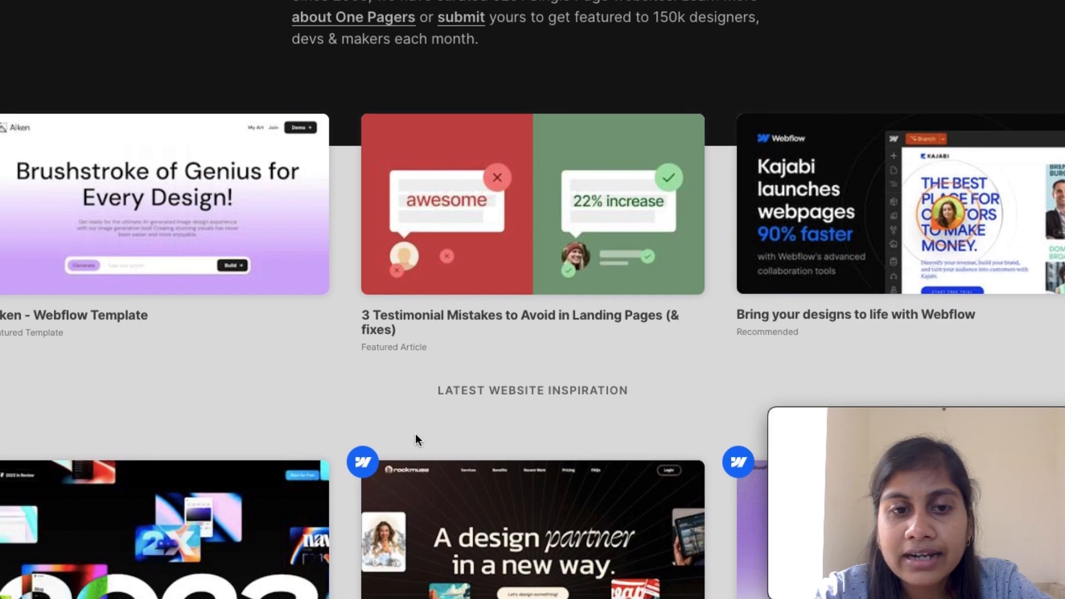
{"action": "scroll", "coordinate": [415, 434], "scroll_direction": "down", "scroll_amount": 4}
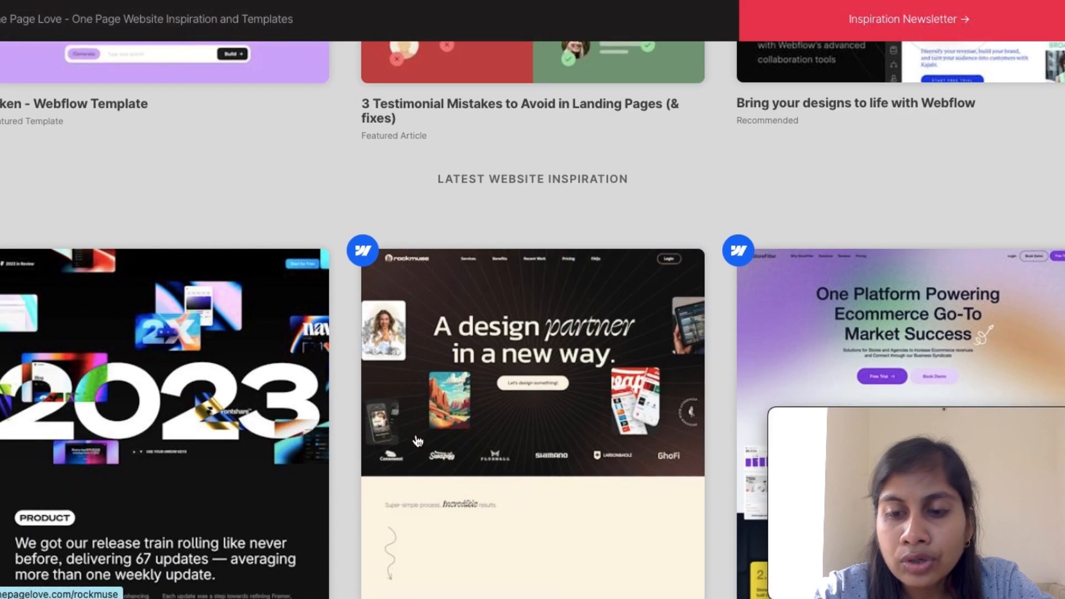
{"action": "scroll", "coordinate": [417, 441], "scroll_direction": "down", "scroll_amount": 7}
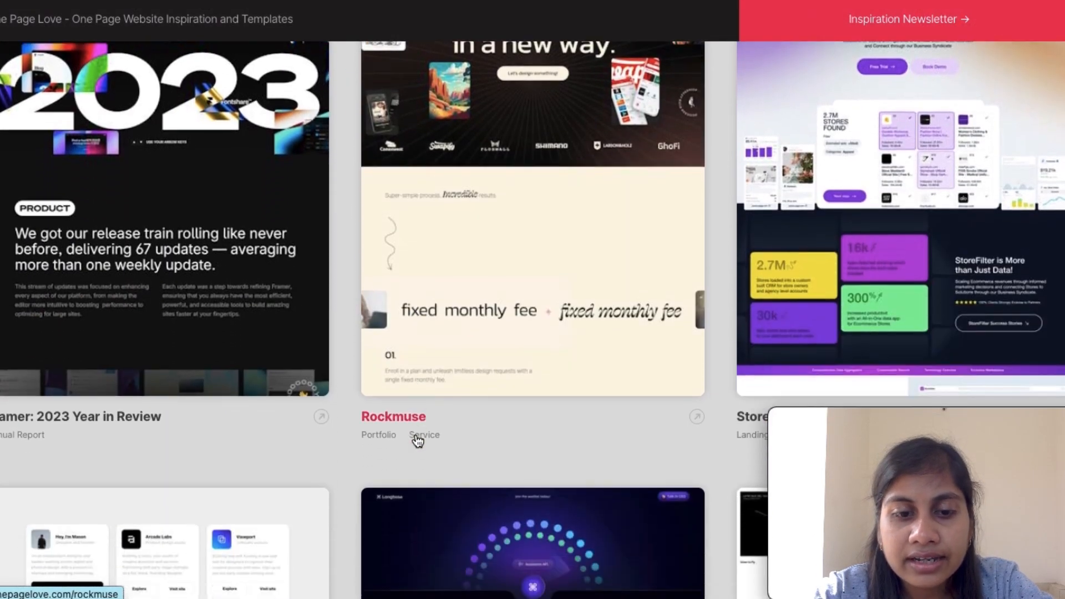
{"action": "scroll", "coordinate": [417, 441], "scroll_direction": "down", "scroll_amount": 8}
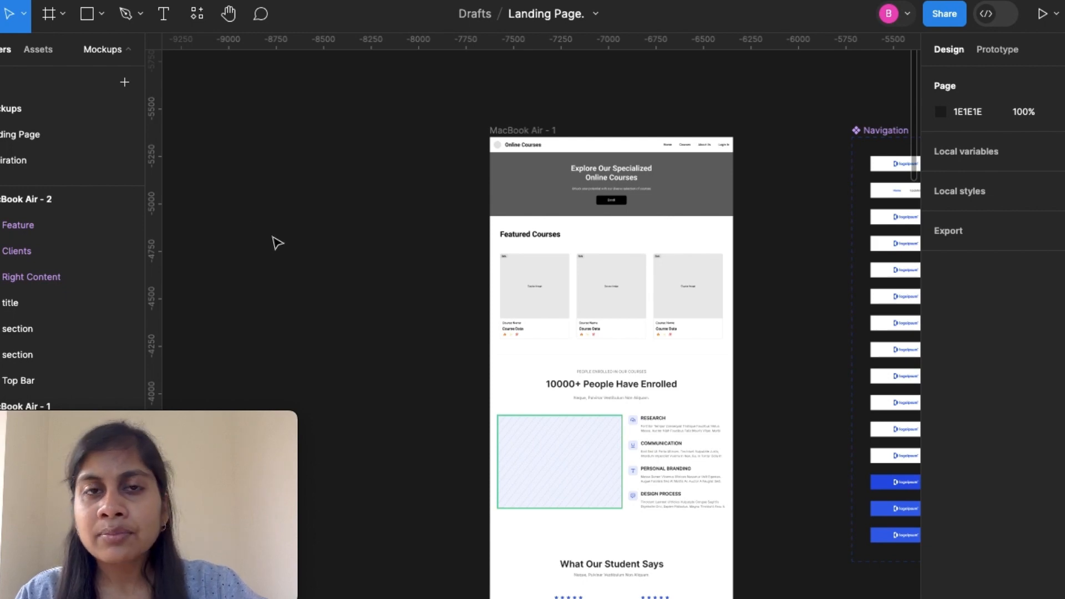
Switch to the Landing Page file in Figma and examine the MacBook Air - 1 online courses wireframe on the Mockups page.
{"action": "scroll", "coordinate": [516, 250], "scroll_direction": "down", "scroll_amount": 3}
{"action": "scroll", "coordinate": [516, 250], "scroll_direction": "right", "scroll_amount": 2}
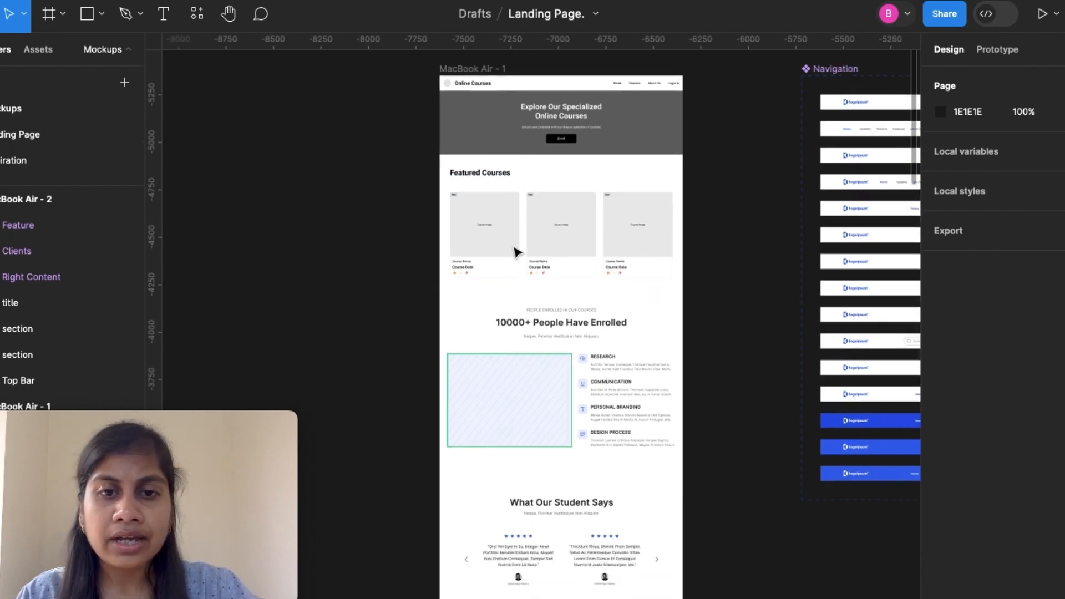
{"action": "scroll", "coordinate": [690, 225], "scroll_direction": "up", "scroll_amount": 2}
{"action": "scroll", "coordinate": [689, 226], "scroll_direction": "right", "scroll_amount": 3}
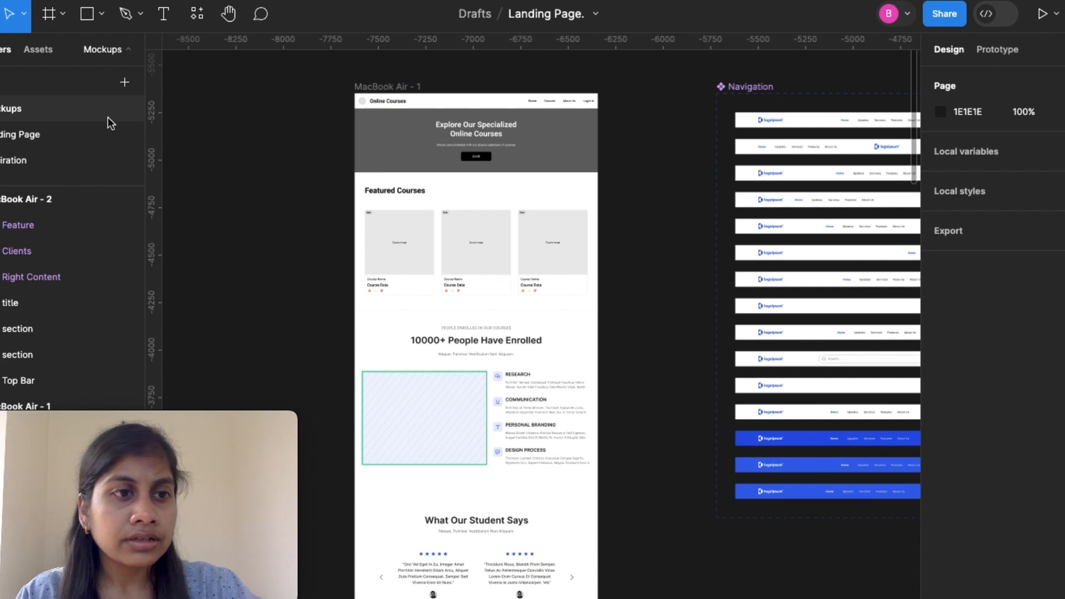
Open the Inspiration page and review the collected Eduflow and Dive screenshots with their red-outlined sections.
{"action": "left_click", "coordinate": [26, 162]}
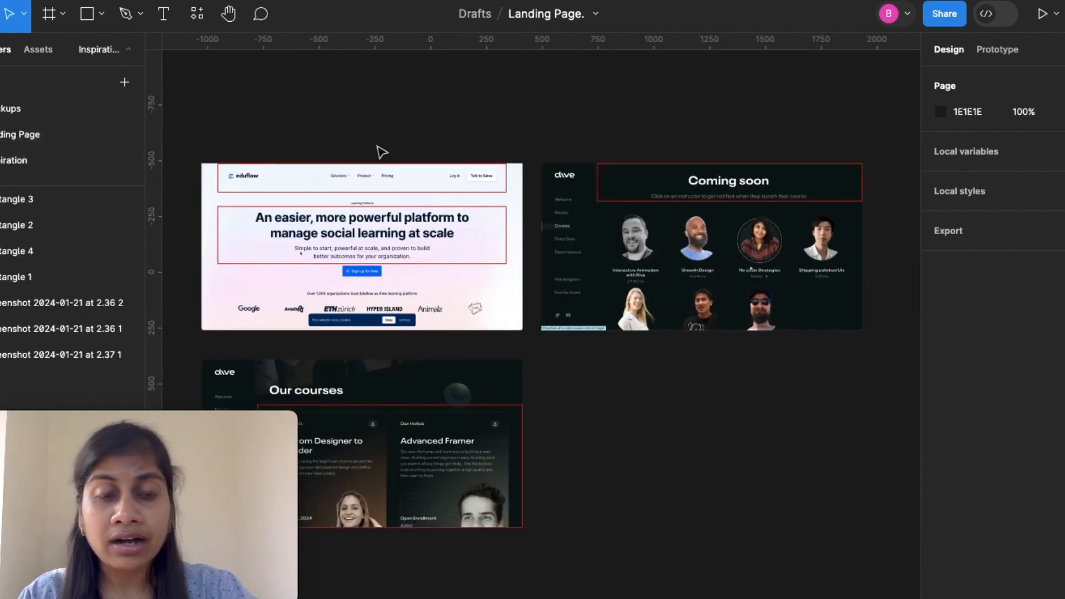
{"action": "scroll", "coordinate": [663, 467], "scroll_direction": "left", "scroll_amount": 3}
{"action": "scroll", "coordinate": [664, 467], "scroll_direction": "down", "scroll_amount": 1}
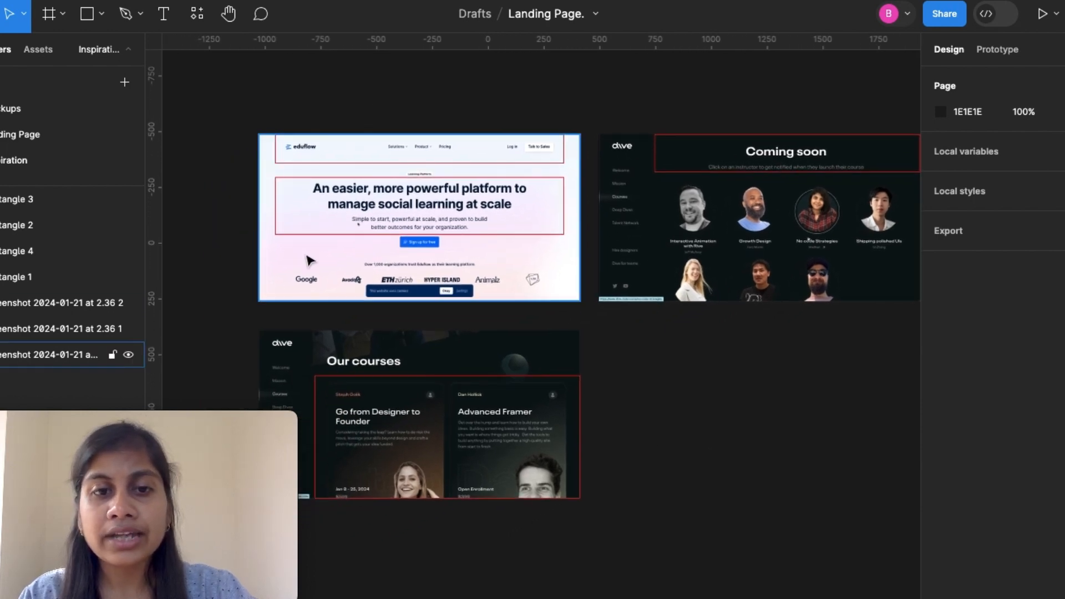
{"action": "left_click", "coordinate": [577, 279]}
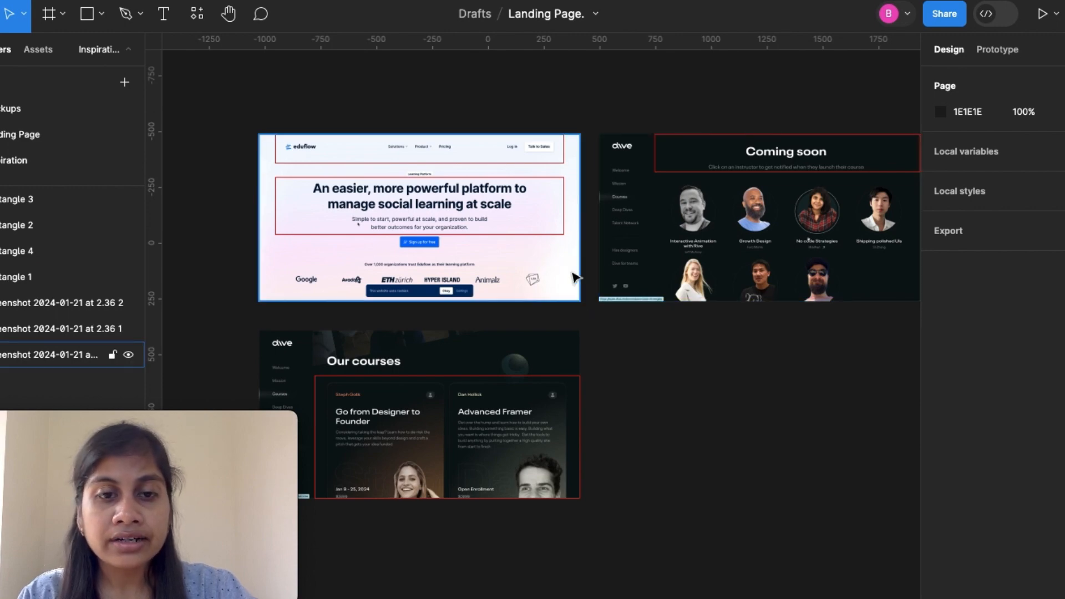
{"action": "left_click", "coordinate": [587, 324]}
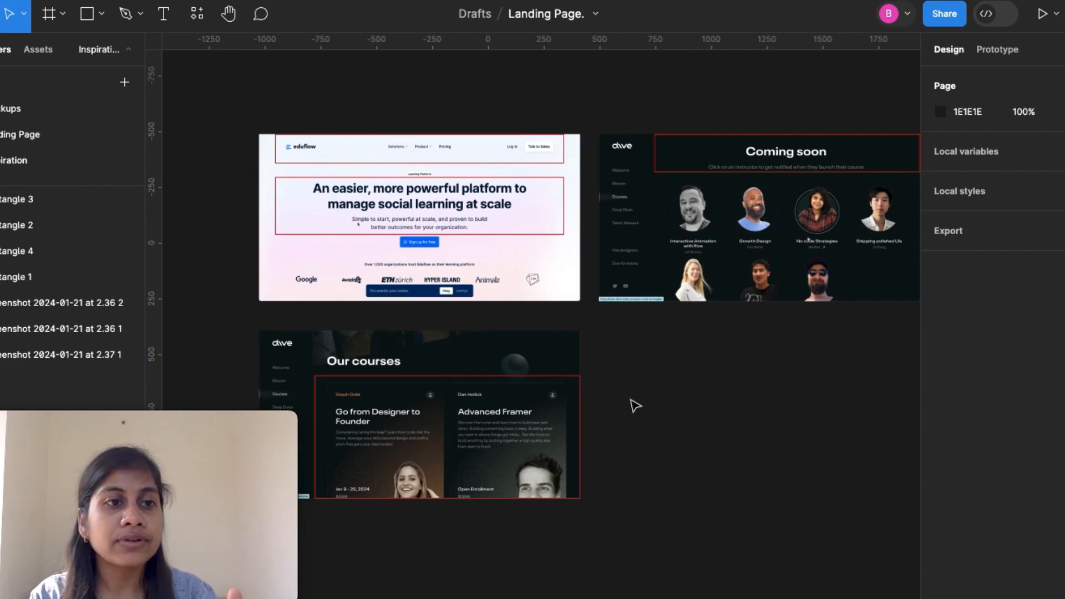
Open the Landing Page page of the file and bring the upper end of the blank Landing Page frame into view.
{"action": "left_click", "coordinate": [78, 134]}
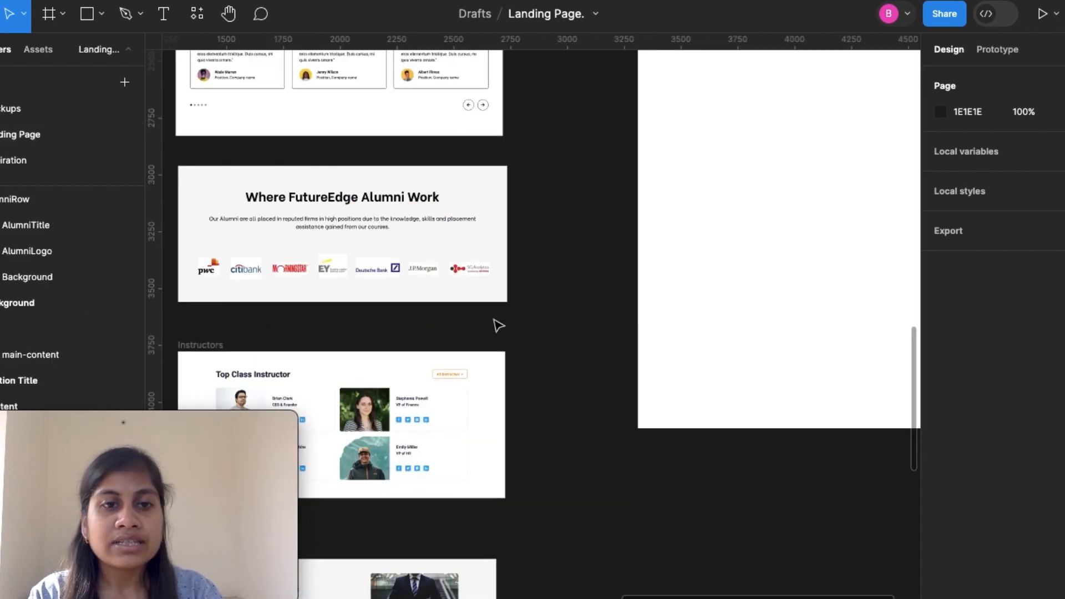
{"action": "scroll", "coordinate": [540, 408], "scroll_direction": "up", "scroll_amount": 6}
{"action": "scroll", "coordinate": [541, 408], "scroll_direction": "right", "scroll_amount": 5}
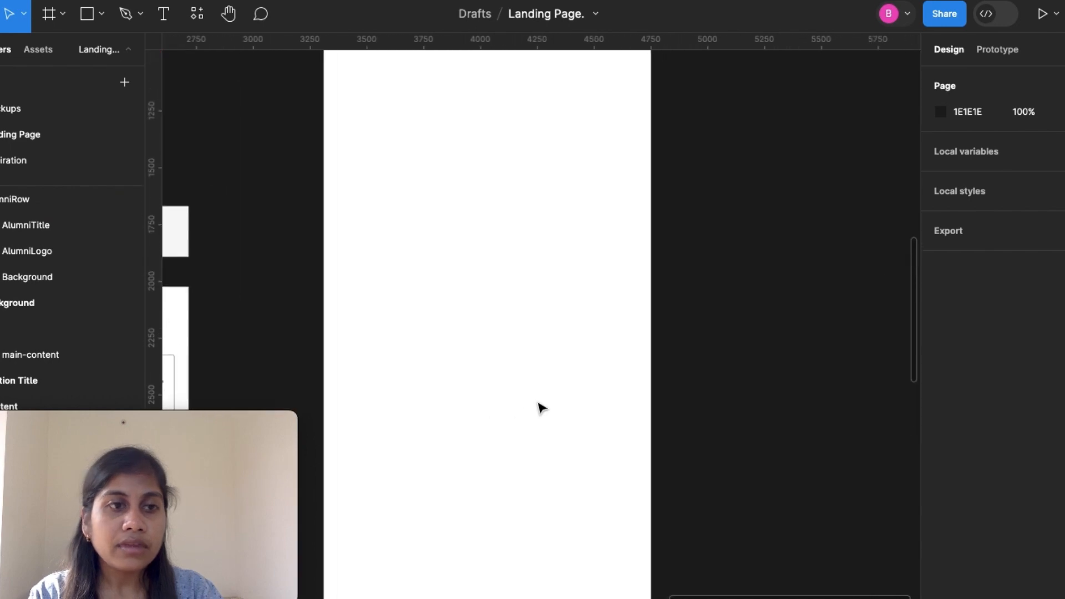
{"action": "scroll", "coordinate": [541, 407], "scroll_direction": "up", "scroll_amount": 5}
{"action": "scroll", "coordinate": [541, 408], "scroll_direction": "right", "scroll_amount": 1}
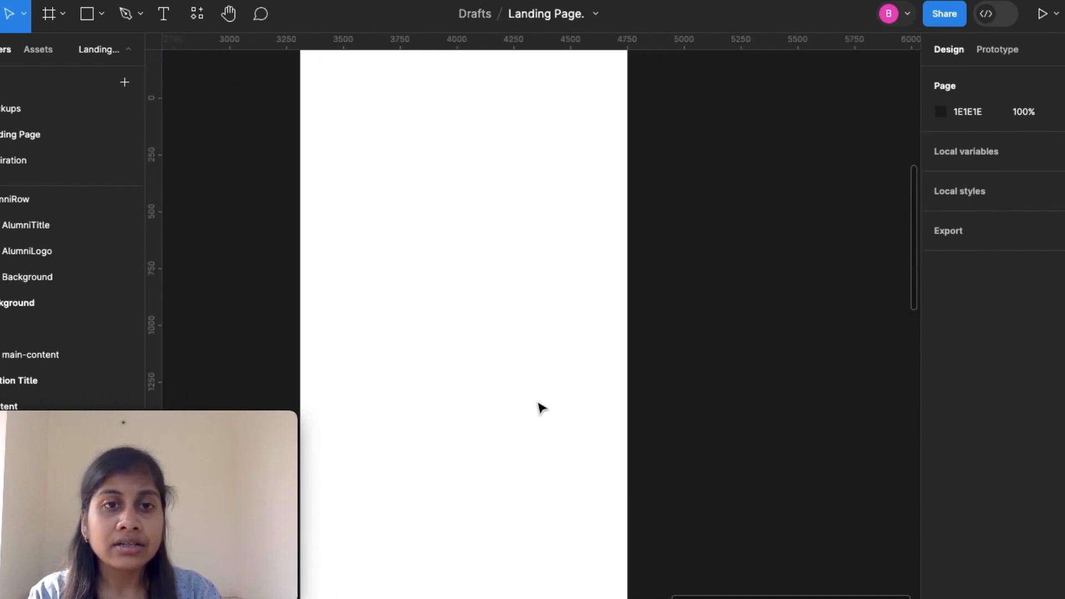
{"action": "scroll", "coordinate": [541, 408], "scroll_direction": "up", "scroll_amount": 5}
{"action": "scroll", "coordinate": [540, 408], "scroll_direction": "left", "scroll_amount": 1}
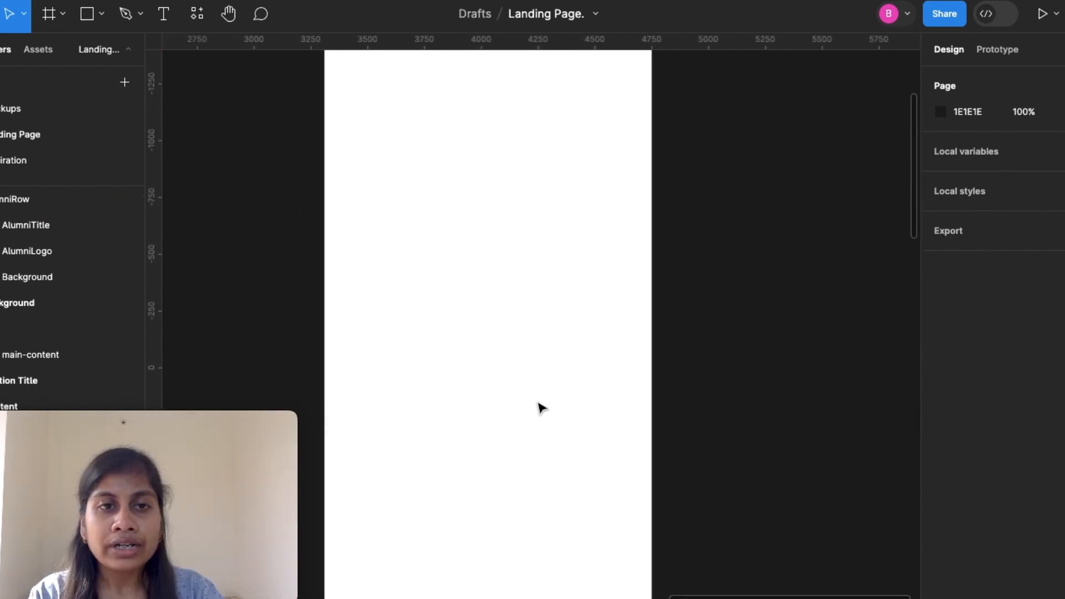
{"action": "scroll", "coordinate": [542, 407], "scroll_direction": "up", "scroll_amount": 2}
{"action": "scroll", "coordinate": [542, 407], "scroll_direction": "right", "scroll_amount": 1}
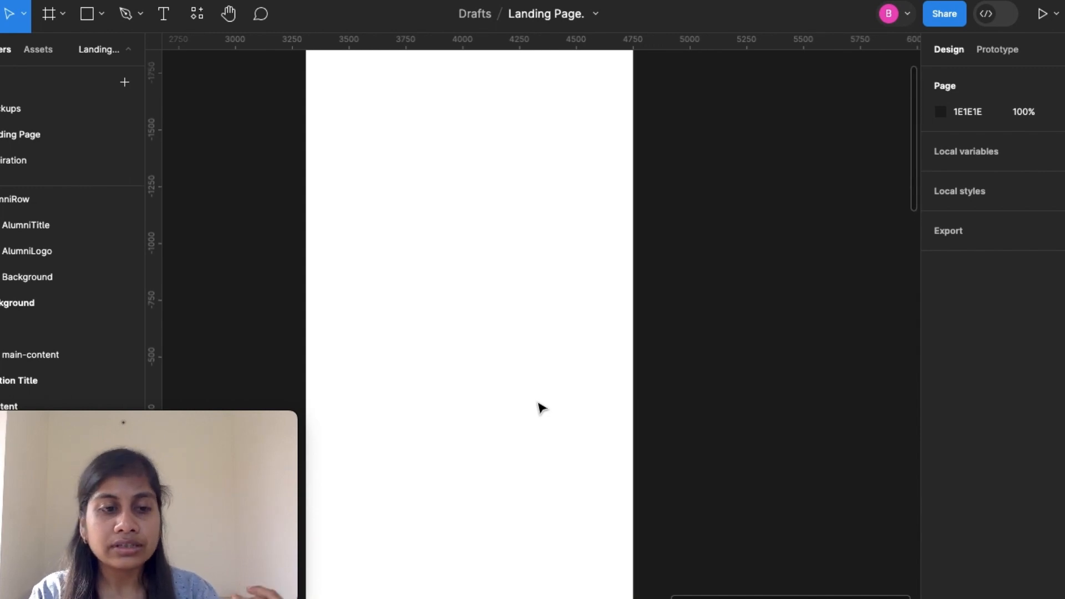
{"action": "scroll", "coordinate": [542, 408], "scroll_direction": "up", "scroll_amount": 3}
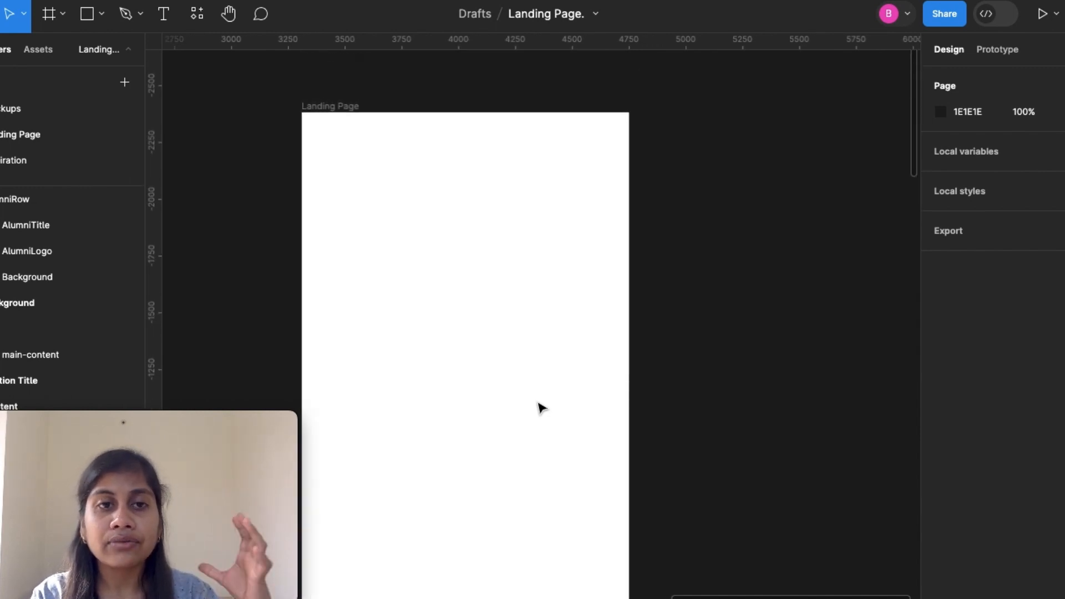
{"action": "scroll", "coordinate": [542, 408], "scroll_direction": "left", "scroll_amount": 2}
{"action": "scroll", "coordinate": [542, 408], "scroll_direction": "up", "scroll_amount": 1}
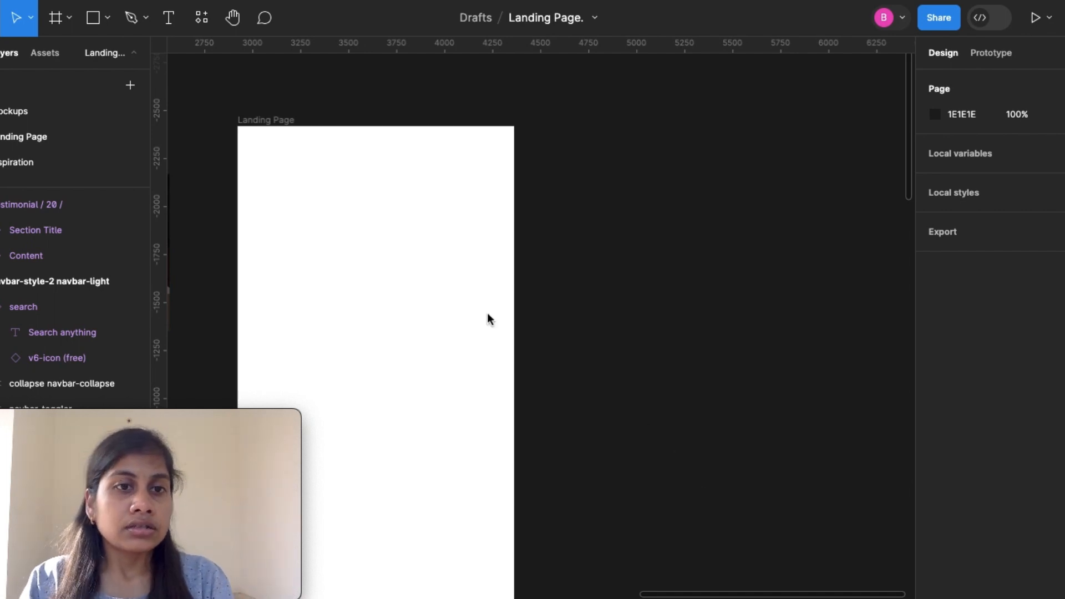
Paste the copied 1440 × 818 hero frame with the darkened presentation photo into the empty Landing Page frame.
{"action": "left_click", "coordinate": [277, 122]}
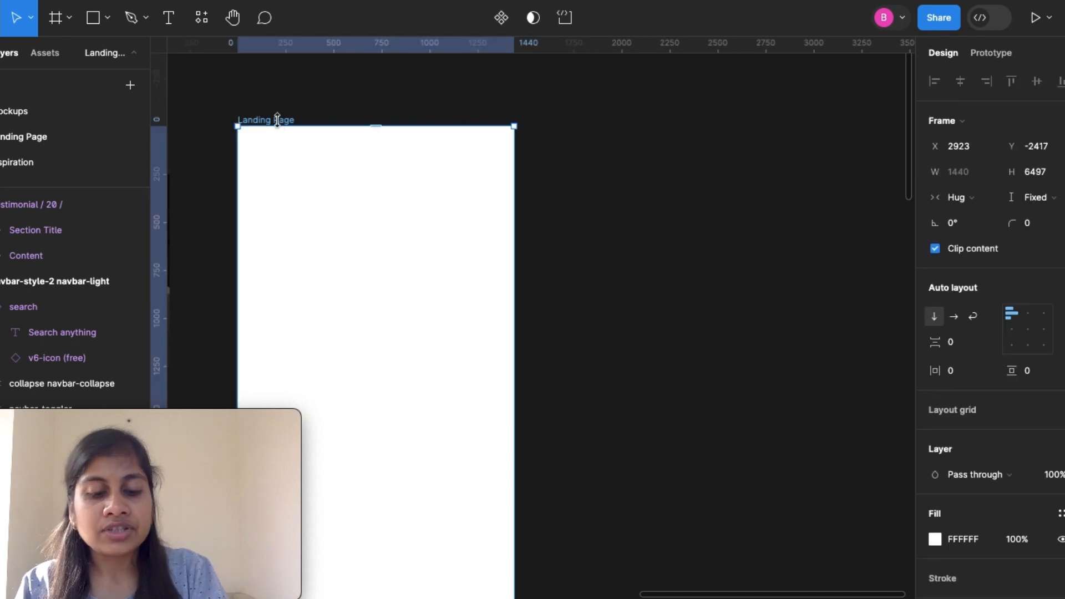
{"action": "key", "text": "ctrl+v"}
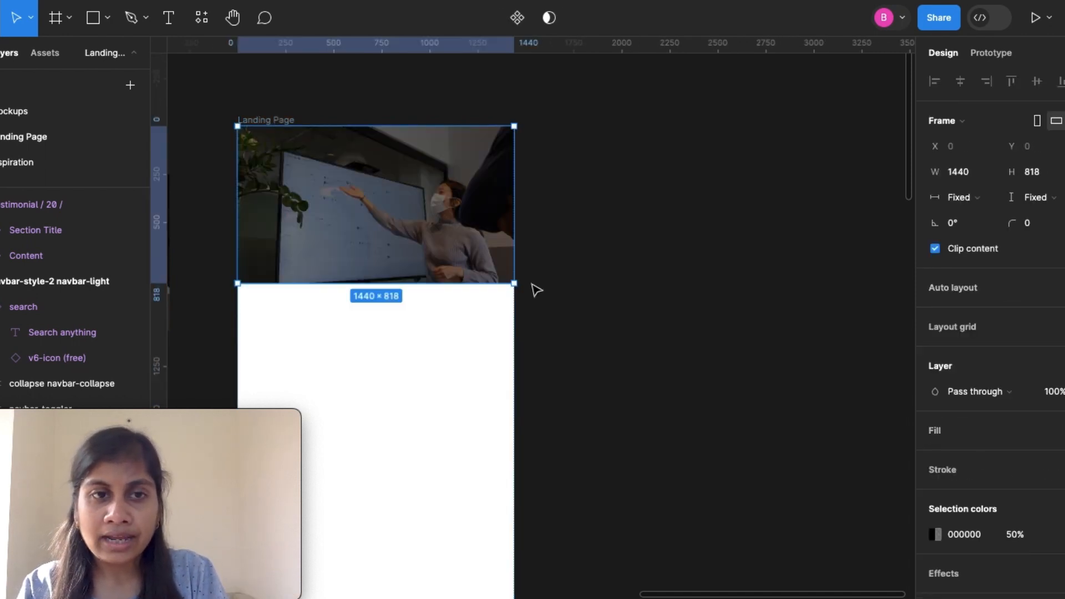
{"action": "left_click", "coordinate": [596, 285]}
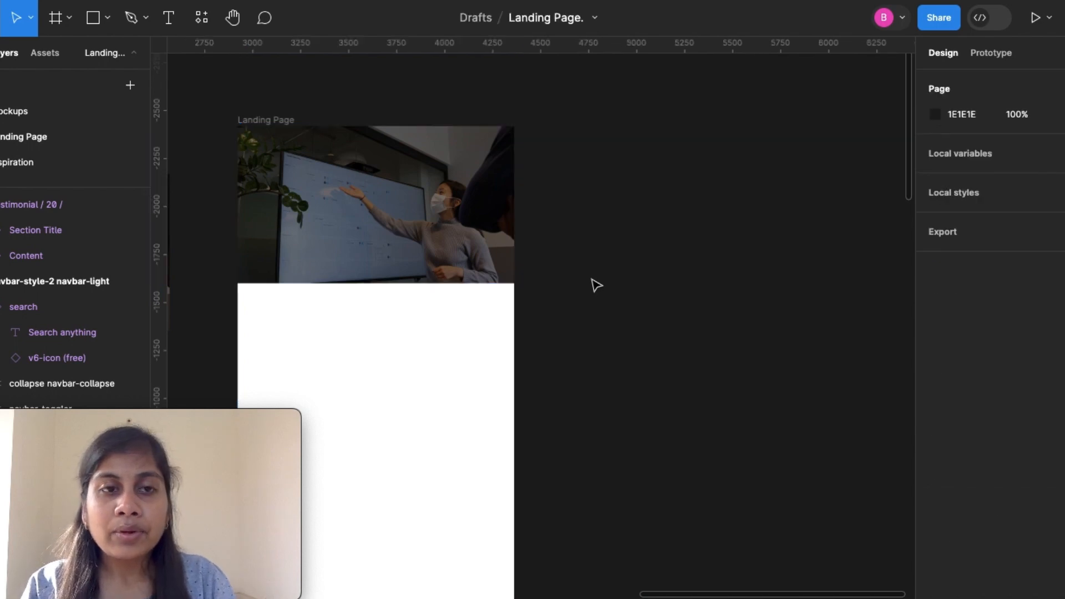
Add a white "Brand Logo" text in Roboto ExtraBold 32 near the upper-left corner of the hero photo.
{"action": "left_click", "coordinate": [169, 18]}
{"action": "scroll", "coordinate": [305, 203], "scroll_direction": "up", "scroll_amount": 5}
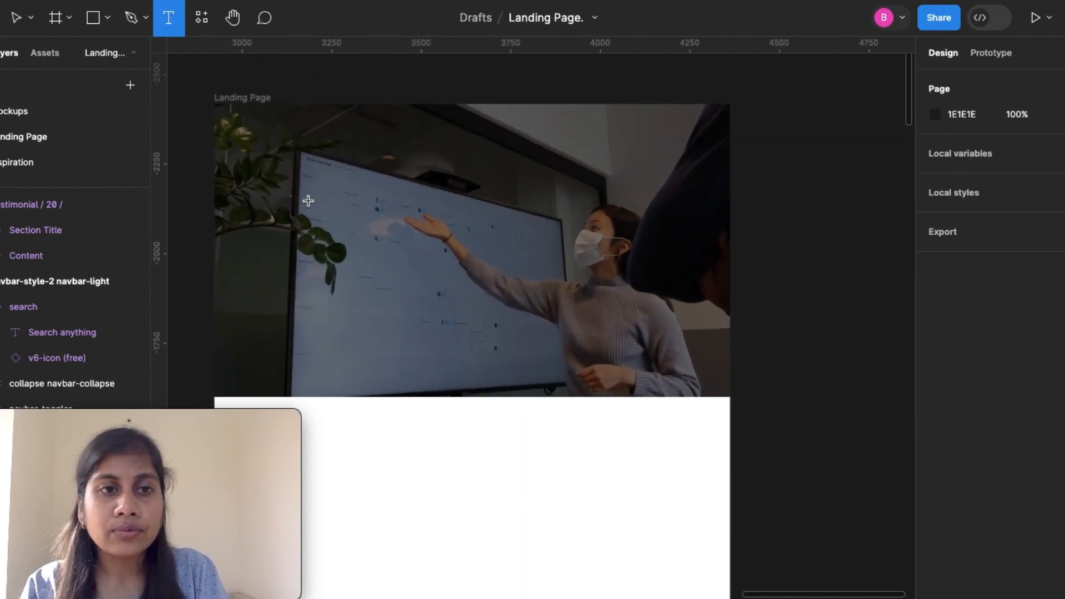
{"action": "scroll", "coordinate": [307, 200], "scroll_direction": "up", "scroll_amount": 3}
{"action": "left_click", "coordinate": [300, 191]}
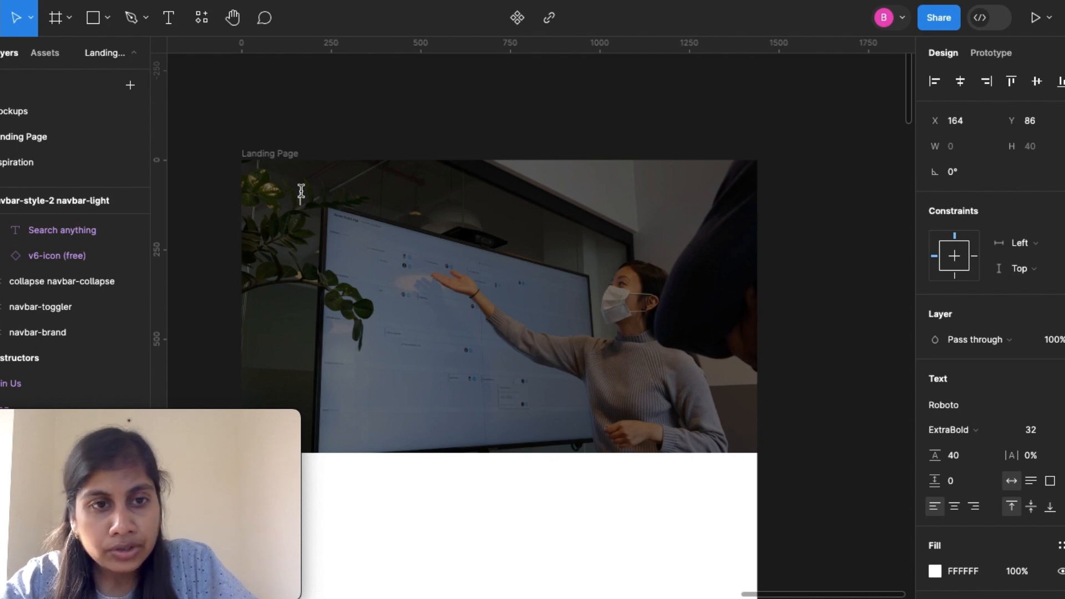
{"action": "type", "text": "B"}
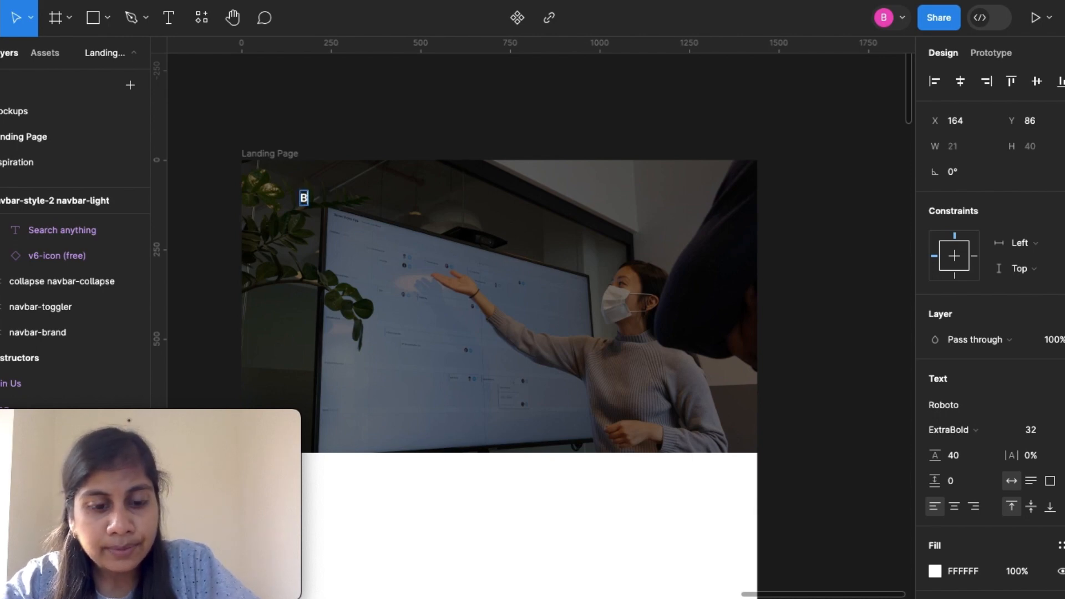
{"action": "type", "text": "rand L"}
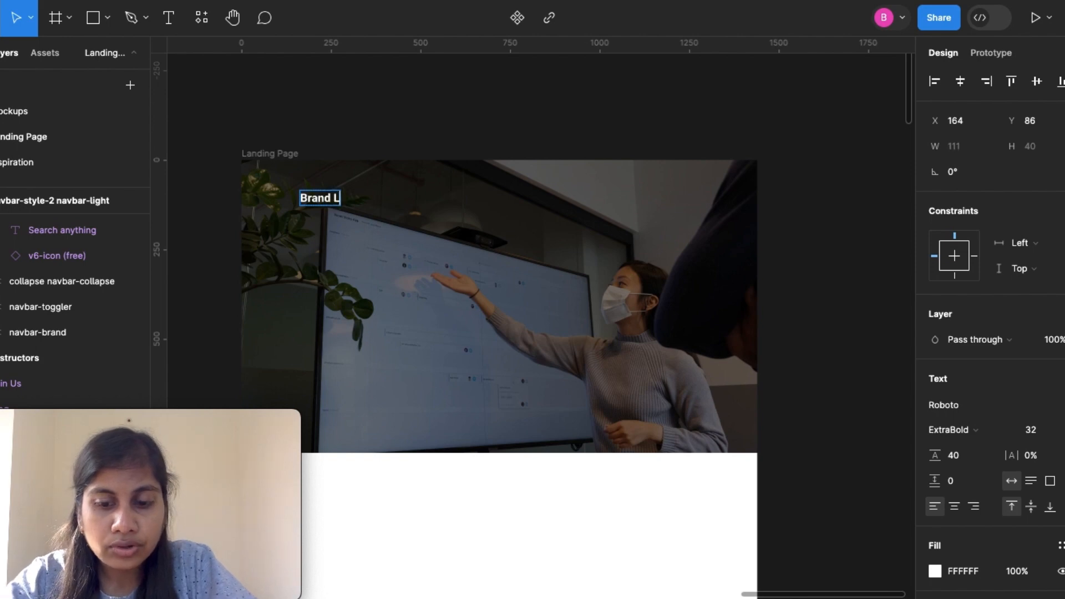
{"action": "type", "text": "ogo"}
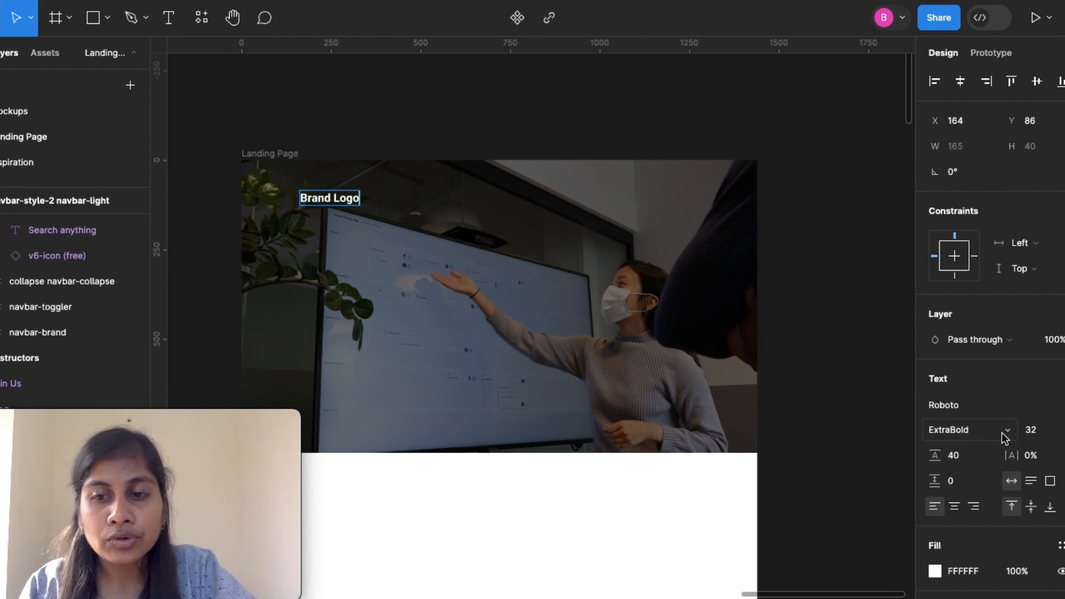
{"action": "left_click", "coordinate": [1007, 432]}
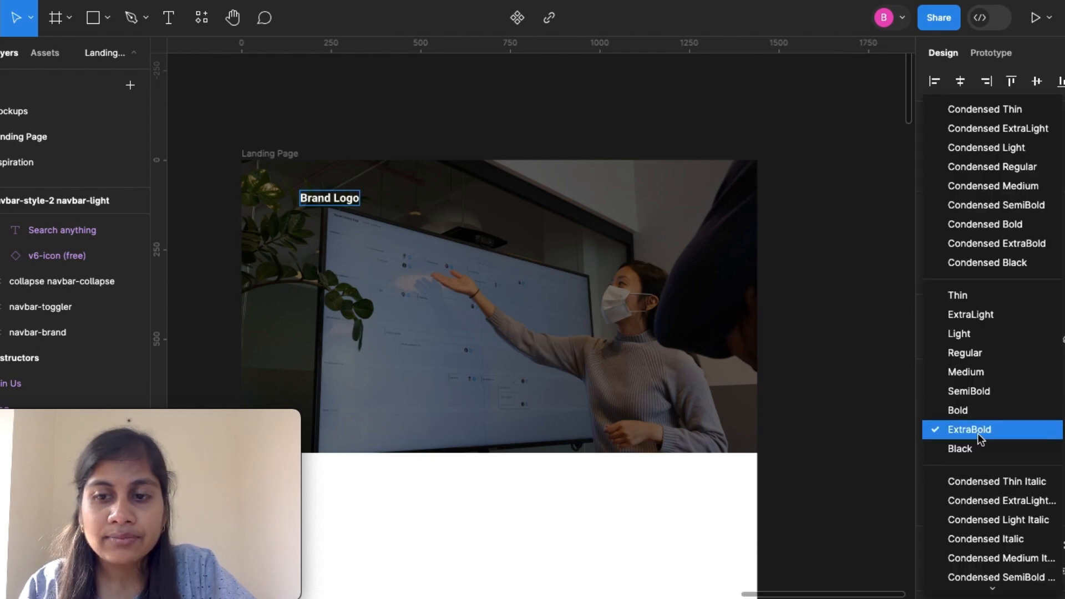
{"action": "left_click", "coordinate": [822, 414]}
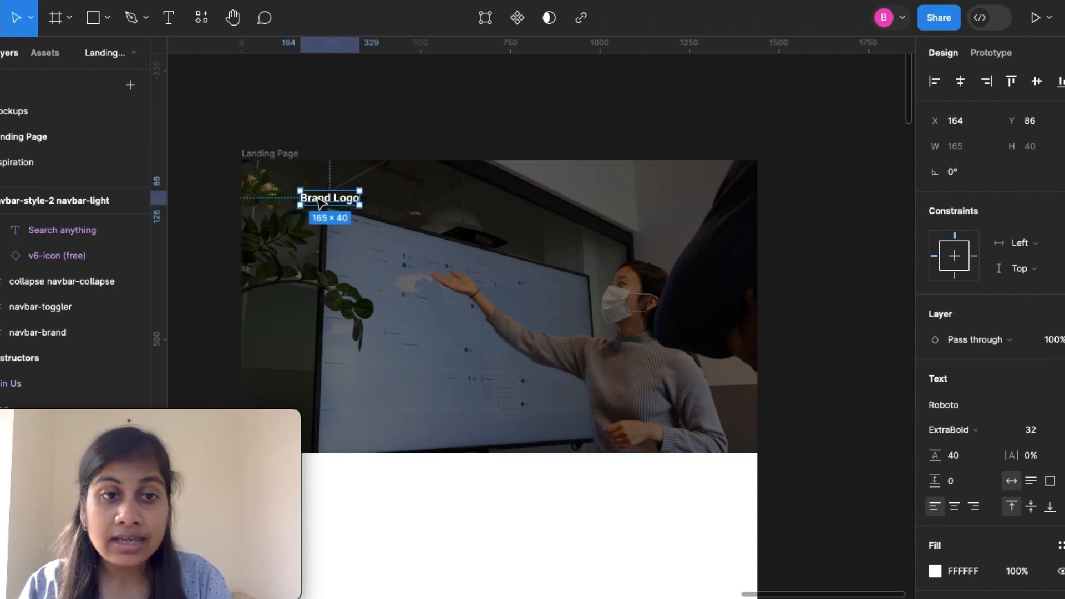
Move the Brand Logo text closer to the hero's upper-left corner, to about X 64, Y 35.
{"action": "left_click_drag", "start_coordinate": [323, 203], "coordinate": [289, 186]}
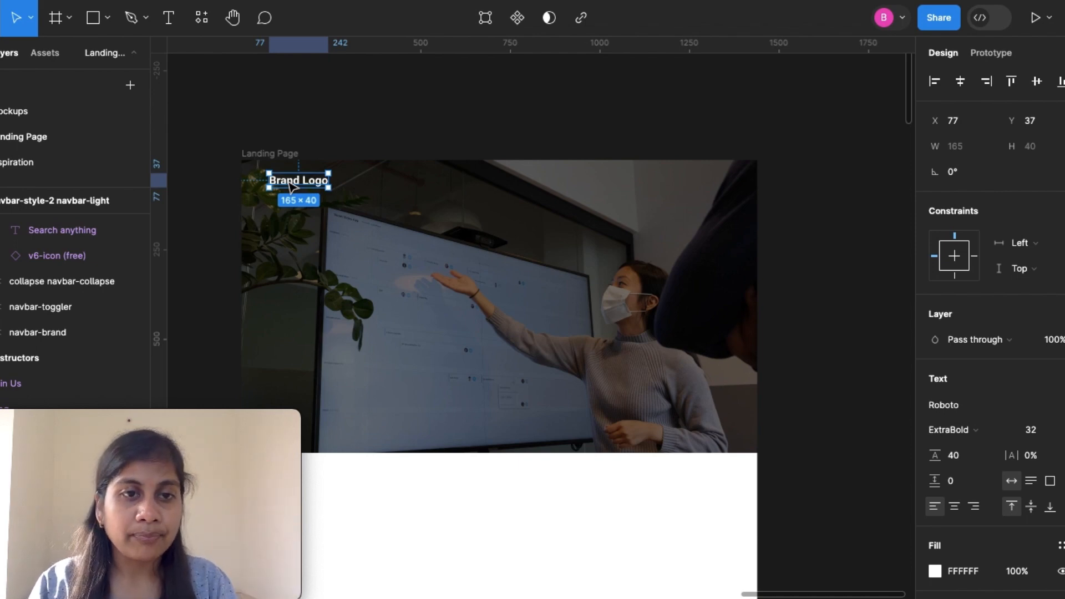
{"action": "left_click_drag", "start_coordinate": [289, 186], "coordinate": [289, 186]}
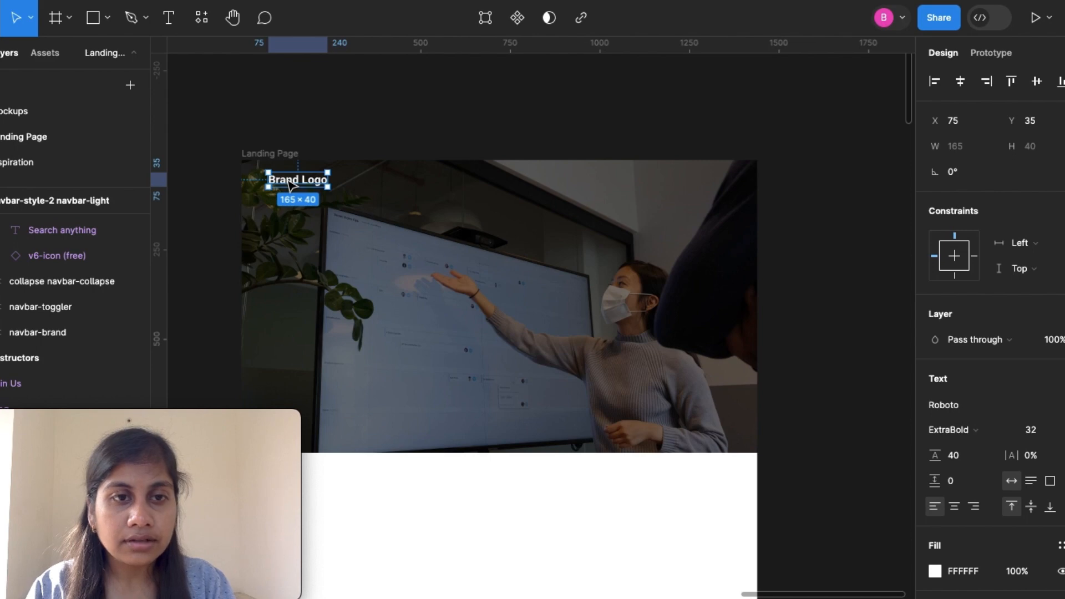
{"action": "left_click_drag", "start_coordinate": [289, 185], "coordinate": [284, 185]}
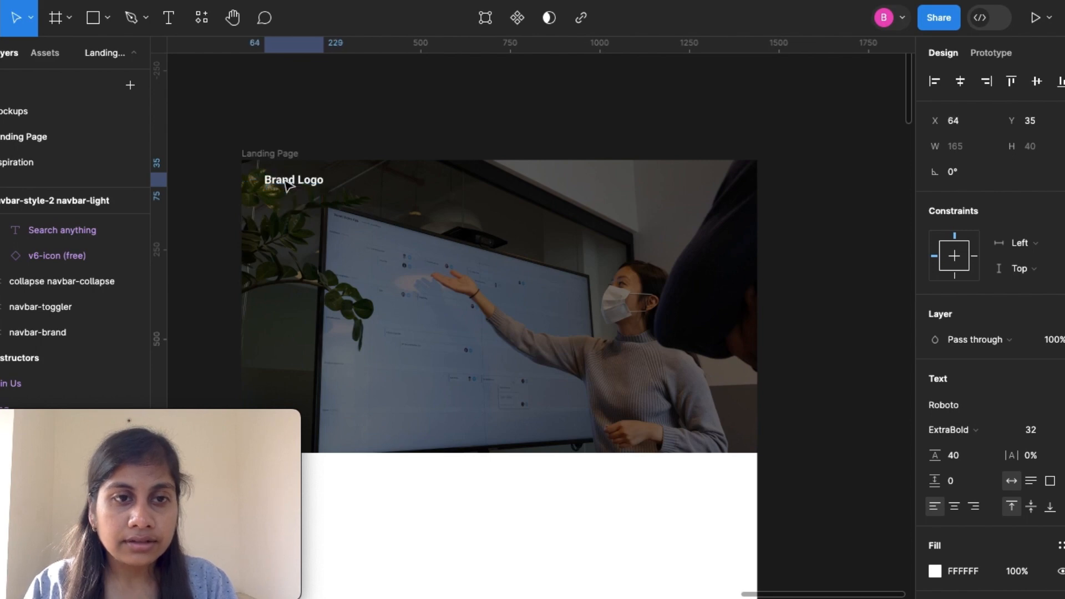
Nudge the Brand Logo text to X 50, Y 30, checking its distances to the Landing Page frame edges.
{"action": "left_click", "coordinate": [271, 154]}
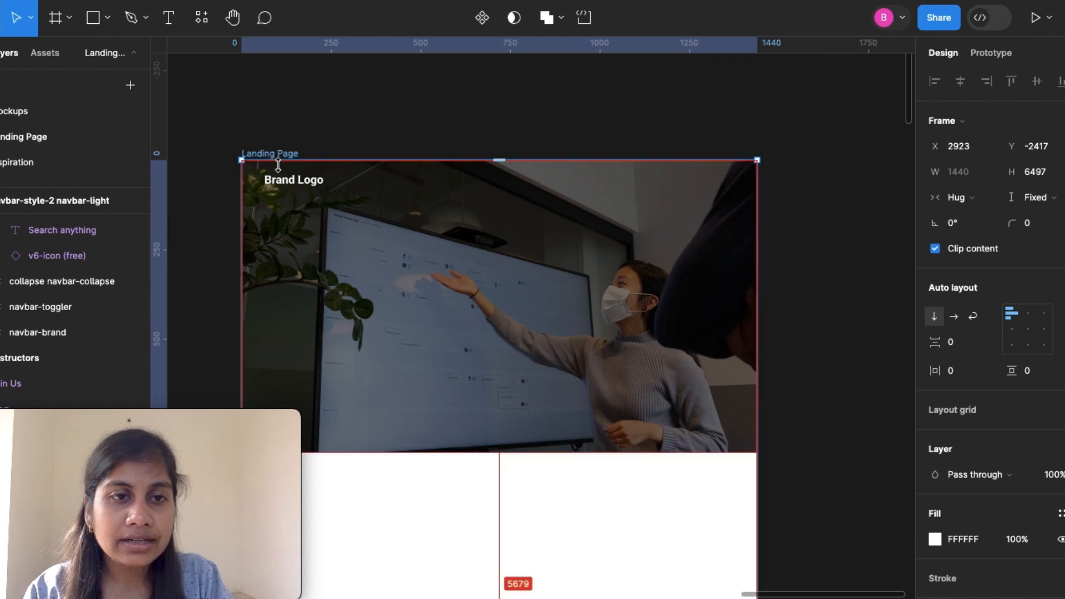
{"action": "left_click", "coordinate": [288, 187]}
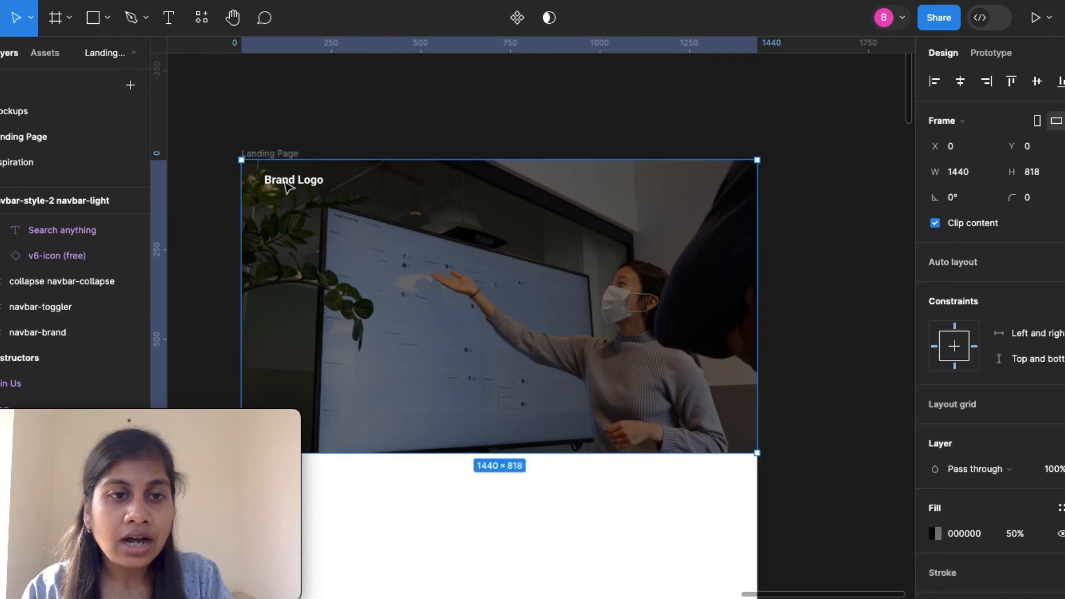
{"action": "left_click", "coordinate": [288, 187]}
{"action": "key", "text": "alt"}
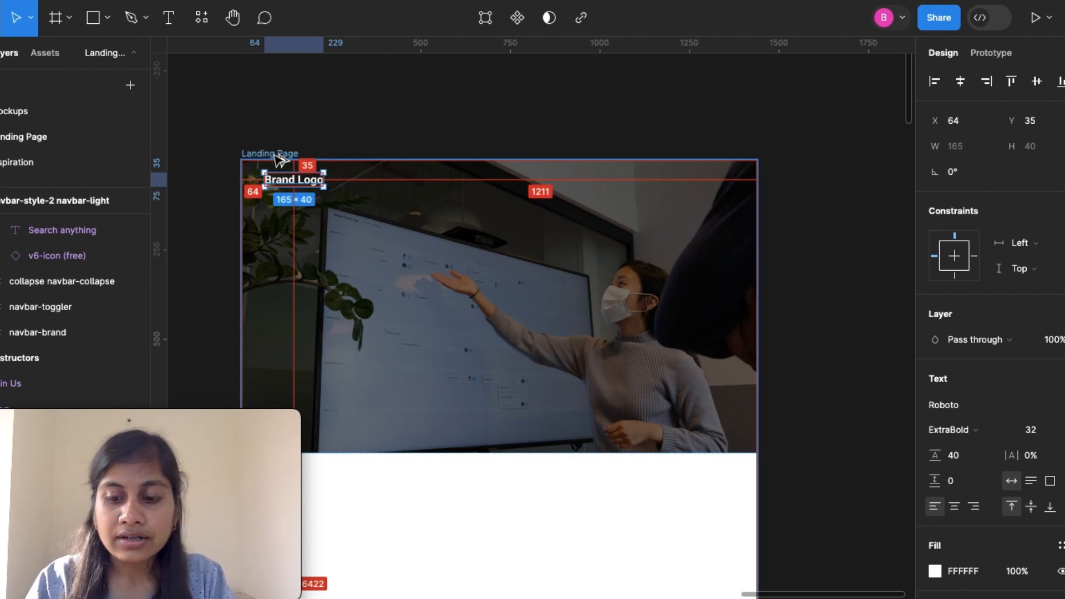
{"action": "key", "text": "Up"}
{"action": "key", "text": "Up"}
{"action": "key", "text": "Up"}
{"action": "key", "text": "Up"}
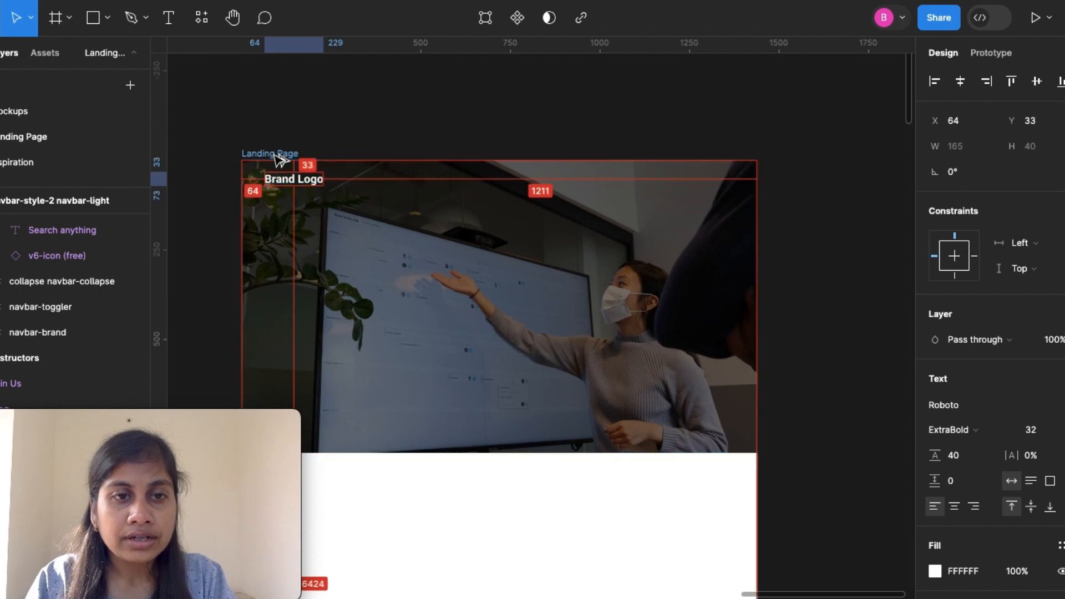
{"action": "key", "text": "Up"}
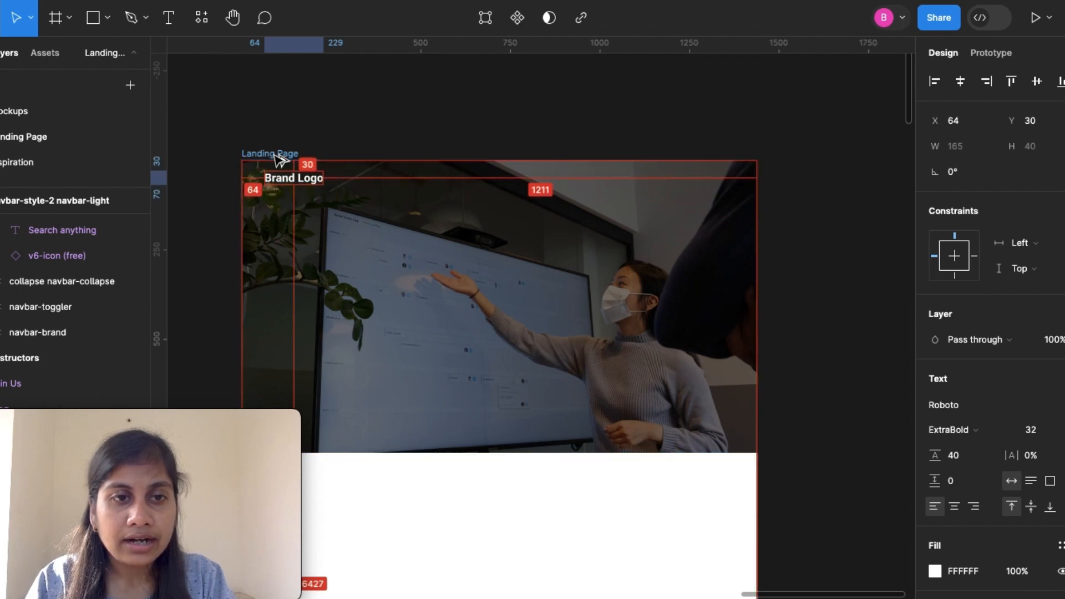
{"action": "key", "text": "Left"}
{"action": "key", "text": "Left"}
{"action": "key", "text": "Left"}
{"action": "key", "text": "Left"}
{"action": "key", "text": "Left"}
{"action": "key", "text": "Left"}
{"action": "key", "text": "Left"}
{"action": "key", "text": "Left"}
{"action": "key", "text": "Left"}
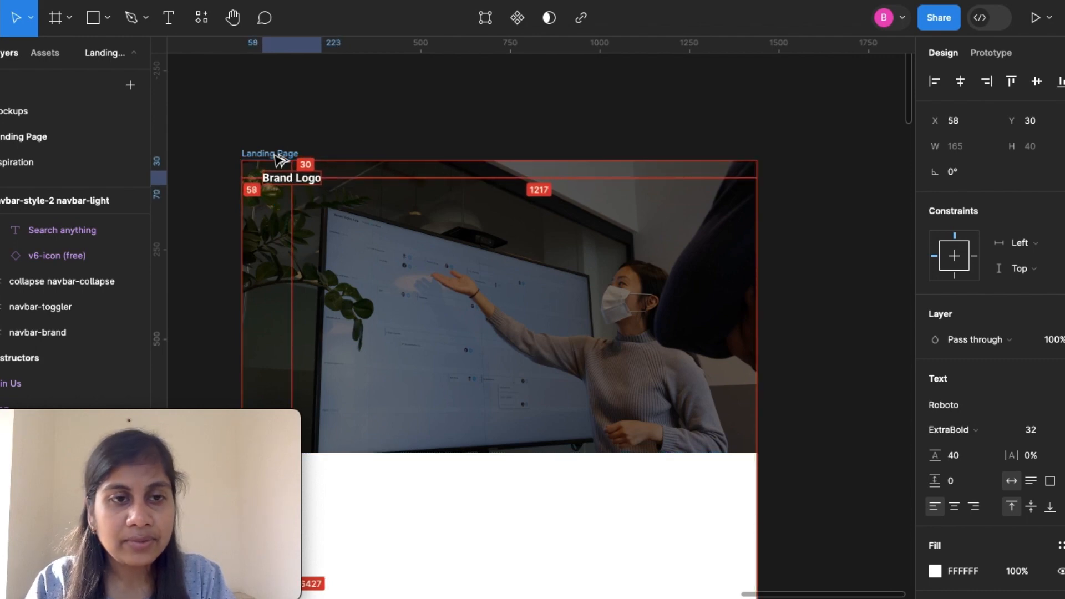
{"action": "key", "text": "Left"}
{"action": "key", "text": "Left"}
{"action": "key", "text": "Left"}
{"action": "key", "text": "Left"}
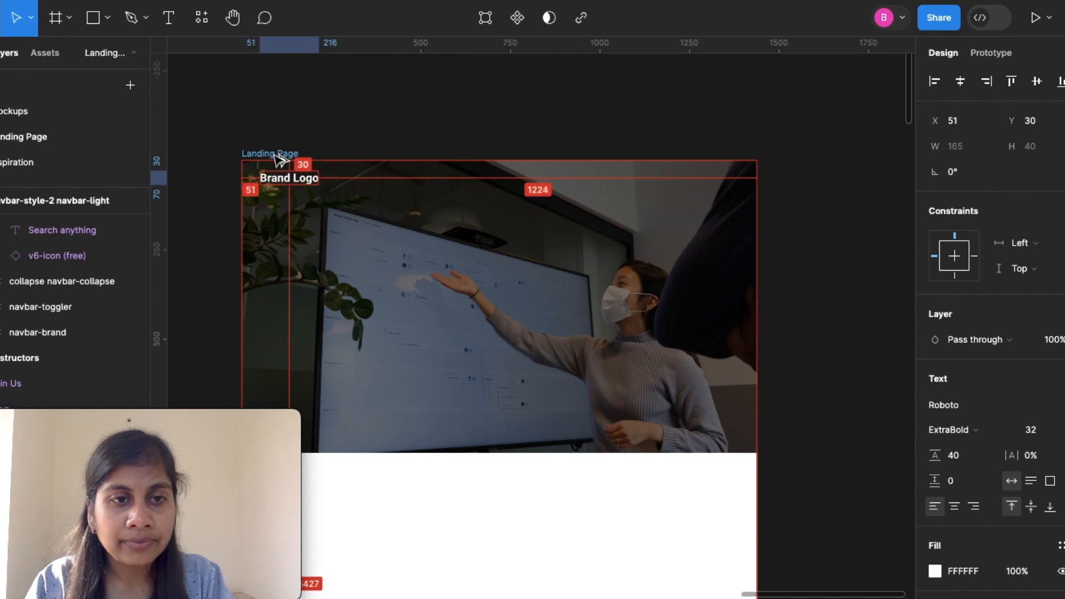
{"action": "key", "text": "Left"}
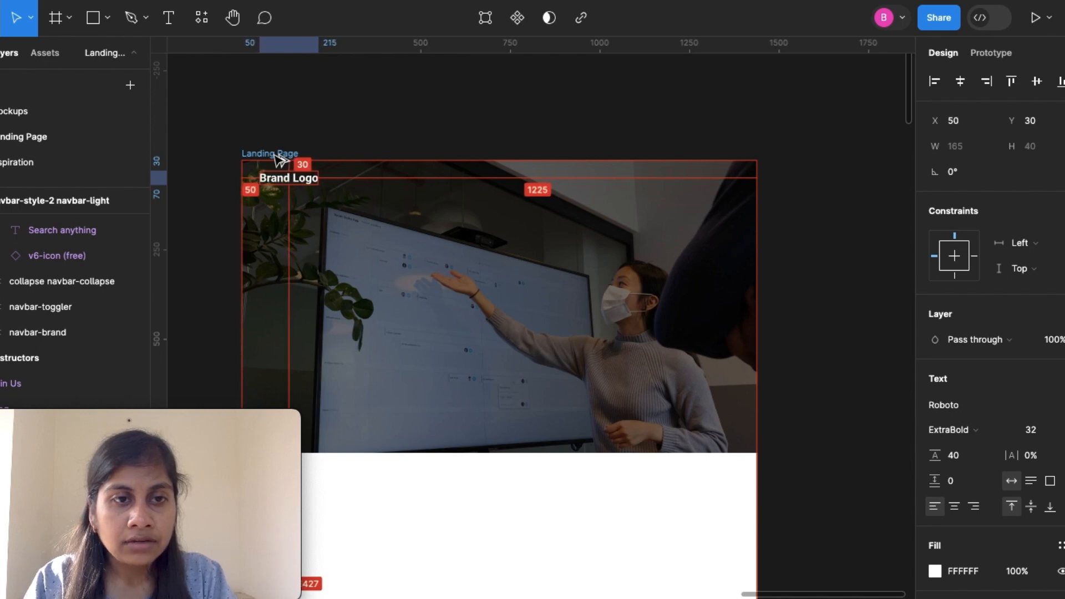
{"action": "left_click", "coordinate": [406, 82]}
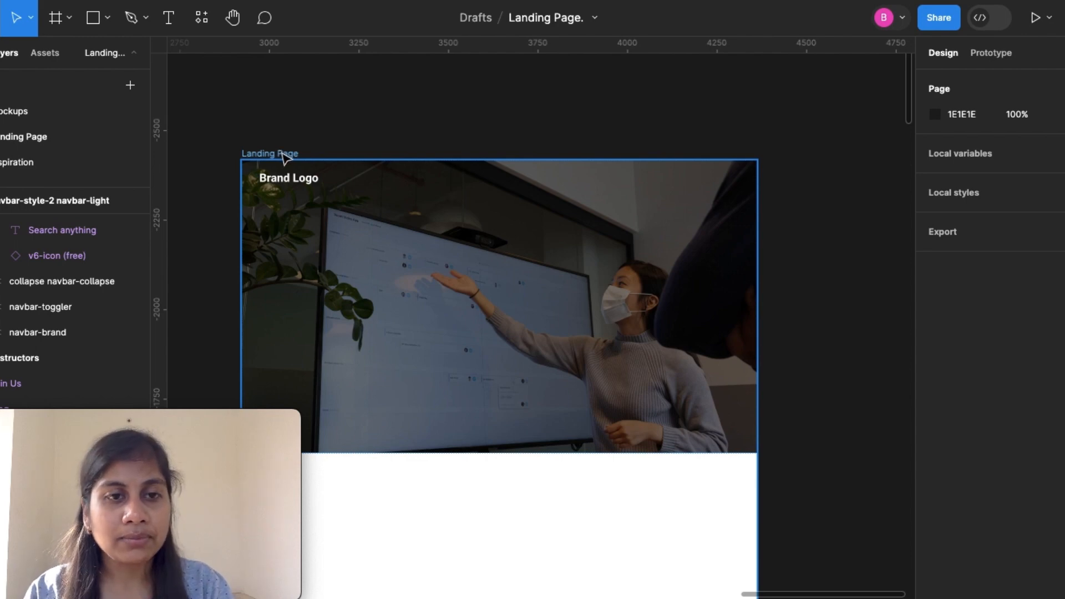
Add a "Home" text over the presentation screen in the hero photo.
{"action": "left_click", "coordinate": [172, 25]}
{"action": "left_click", "coordinate": [380, 285]}
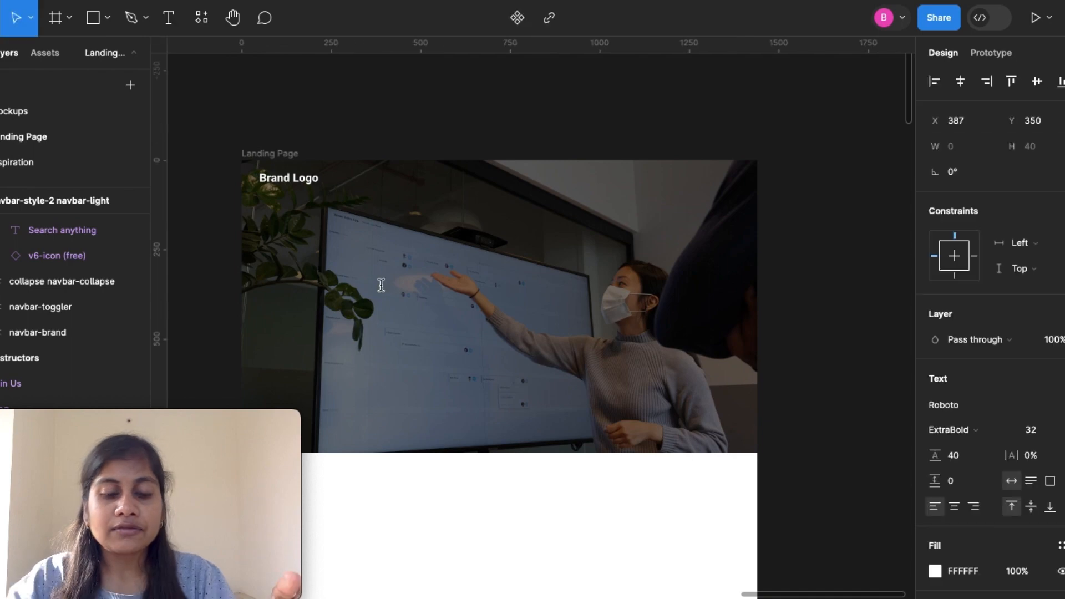
{"action": "type", "text": "Home"}
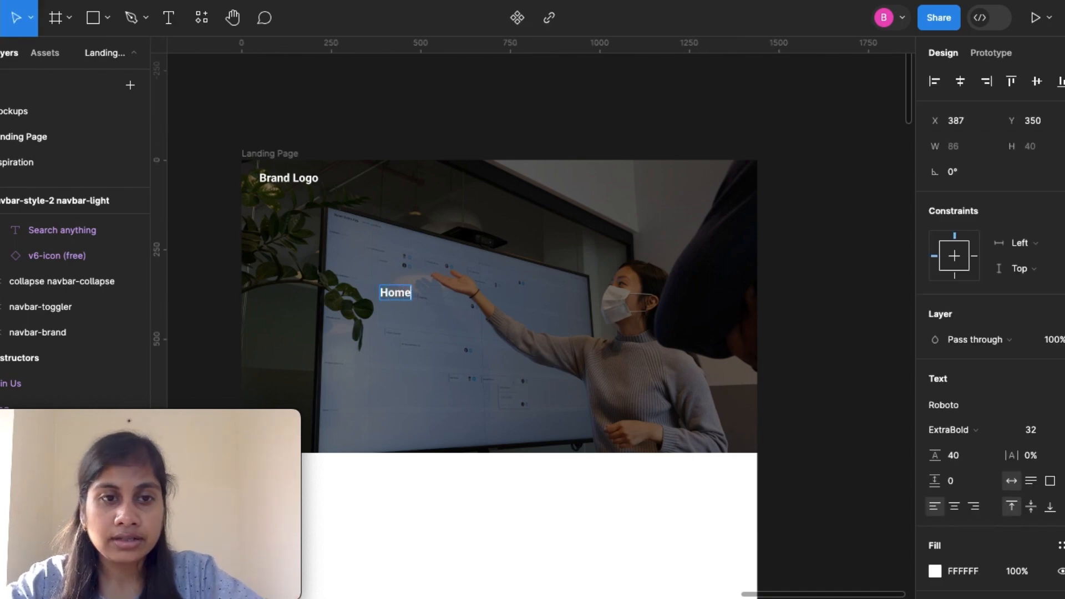
{"action": "key", "text": "Escape"}
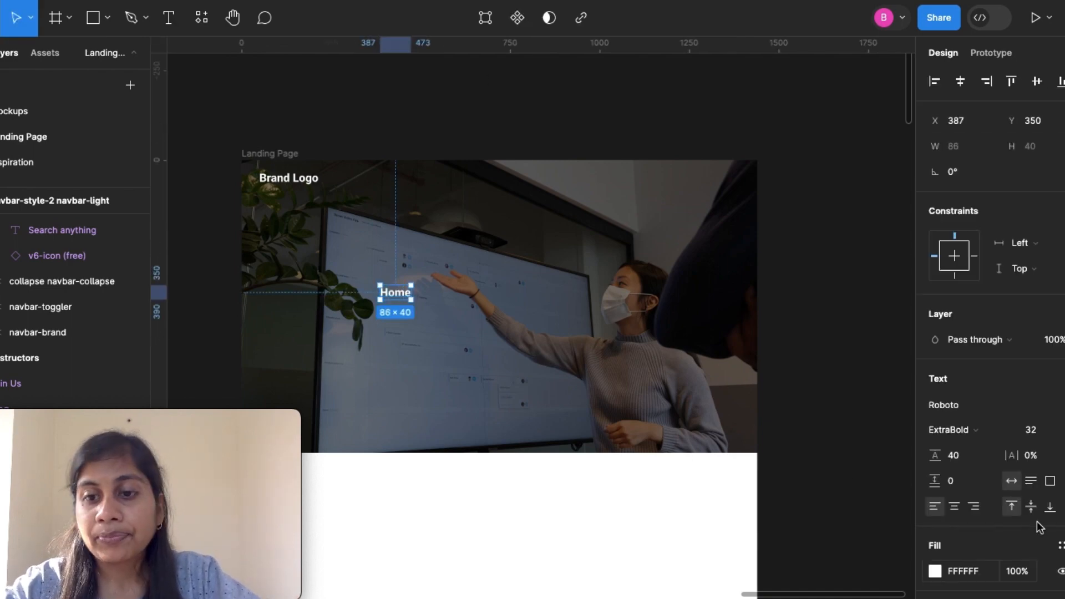
Set the Home text's font weight to Medium and its size to 20.
{"action": "left_click", "coordinate": [1005, 432]}
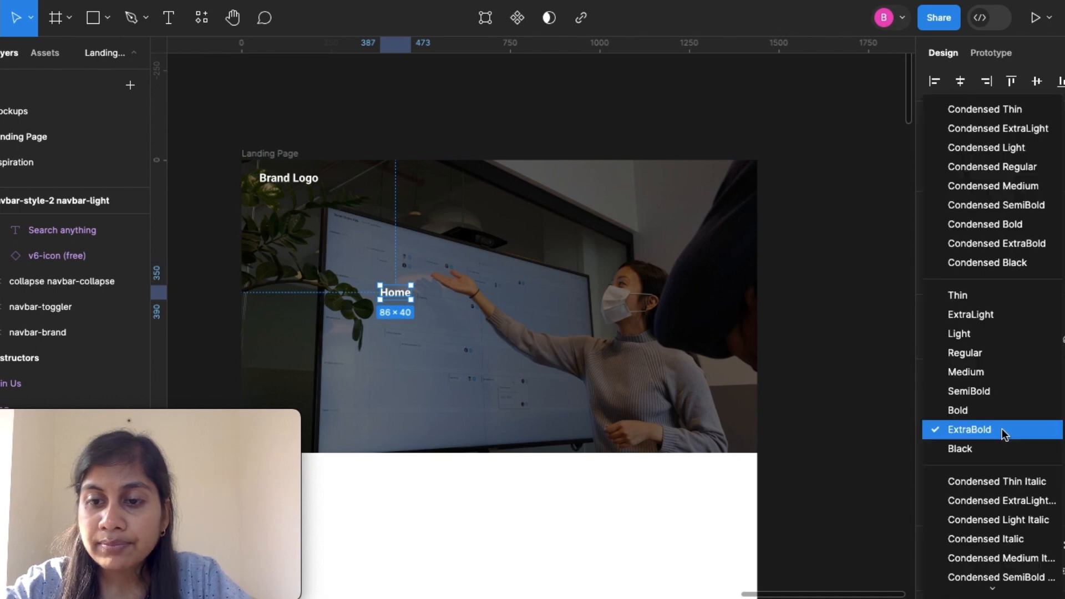
{"action": "left_click", "coordinate": [987, 372]}
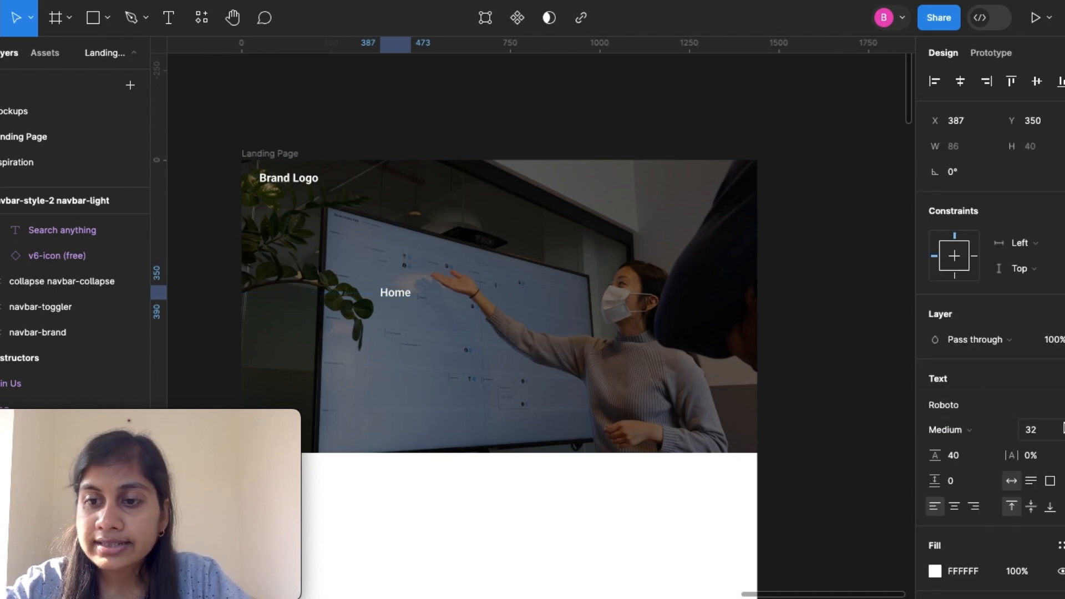
{"action": "left_click", "coordinate": [1051, 430]}
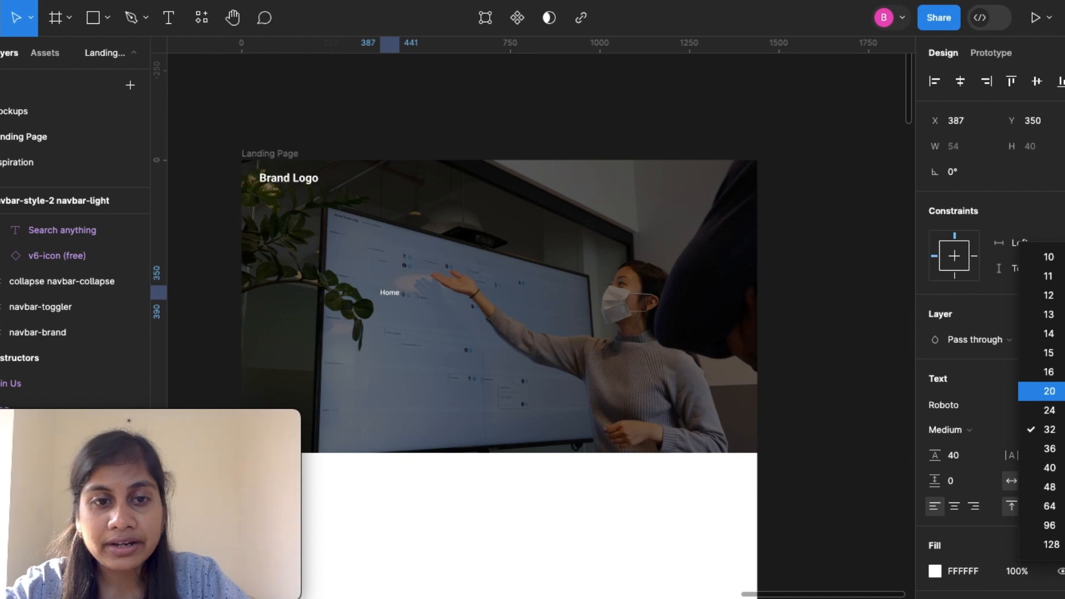
{"action": "left_click", "coordinate": [1049, 391]}
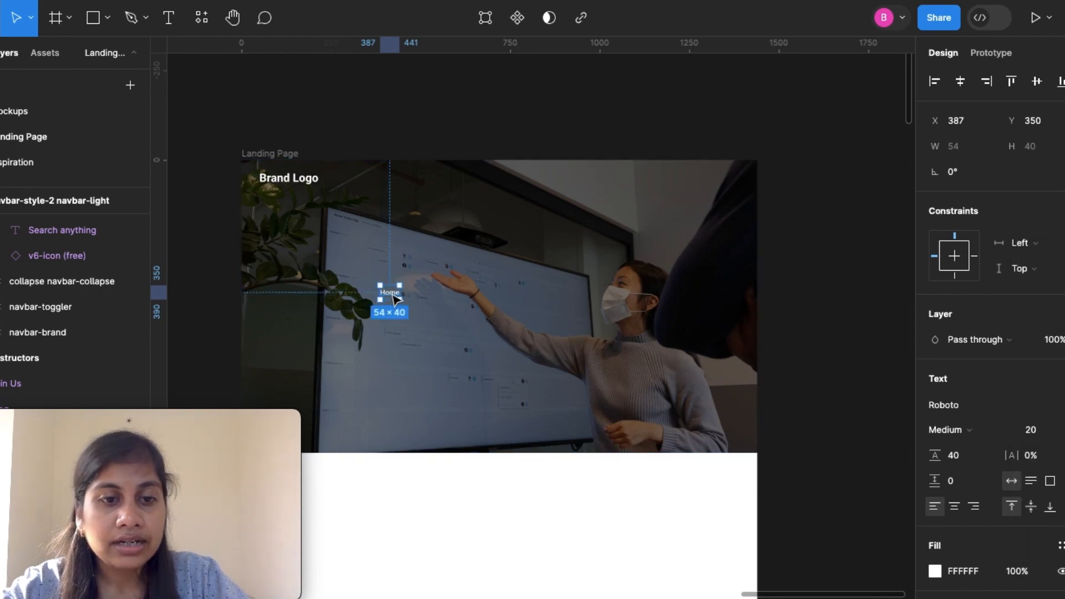
Move the Home text up into the navigation row, level with Brand Logo and to its right.
{"action": "left_click_drag", "start_coordinate": [394, 300], "coordinate": [411, 190]}
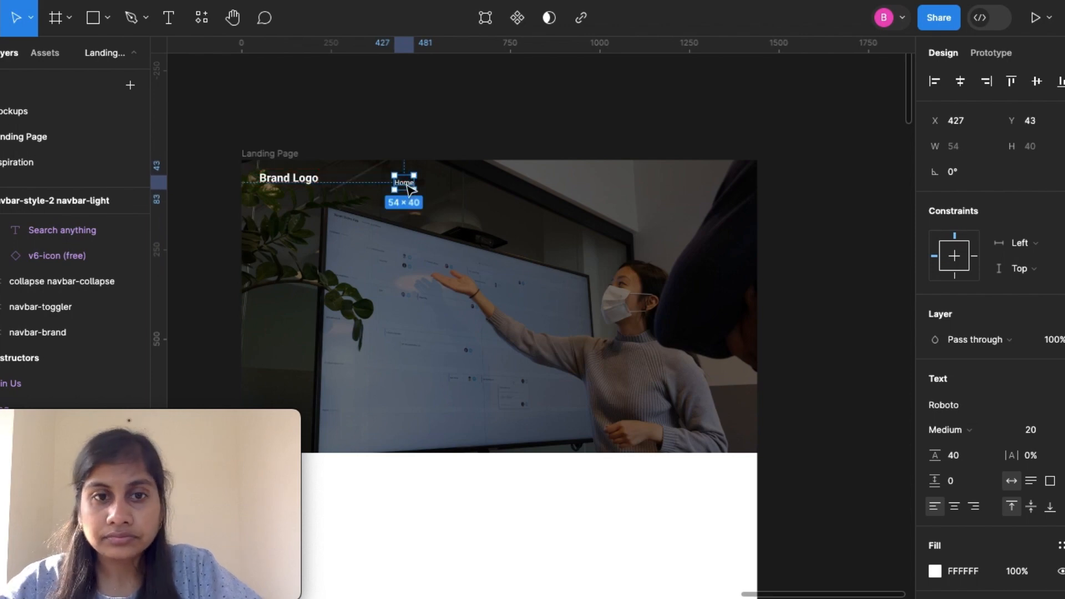
{"action": "key", "text": "shift+Up"}
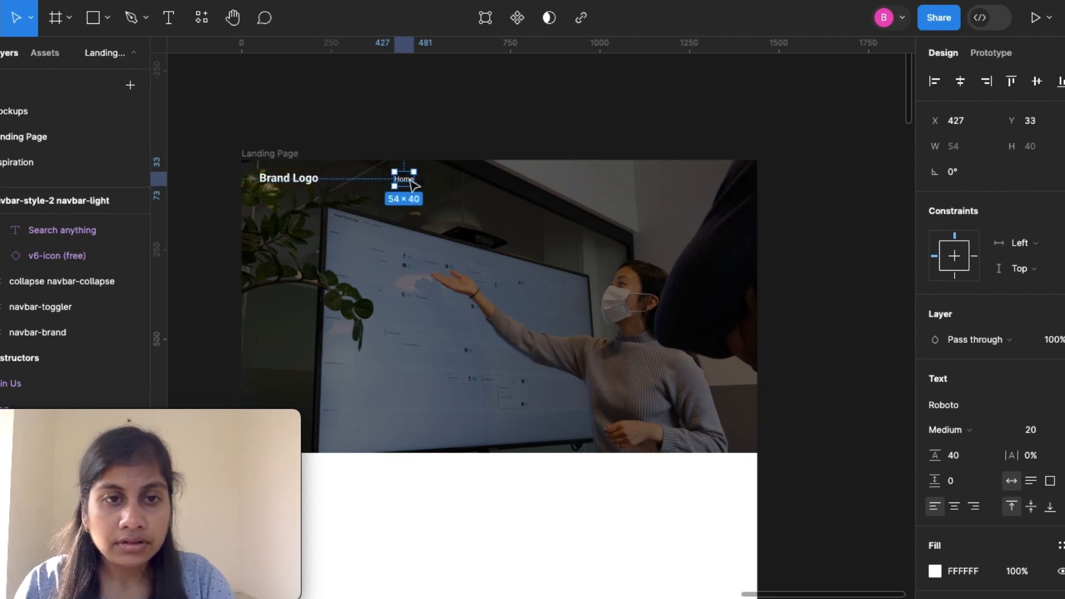
{"action": "left_click_drag", "start_coordinate": [411, 188], "coordinate": [414, 183]}
Add a layout grid to the Landing Page frame and change its type to Columns.
{"action": "left_click", "coordinate": [256, 158]}
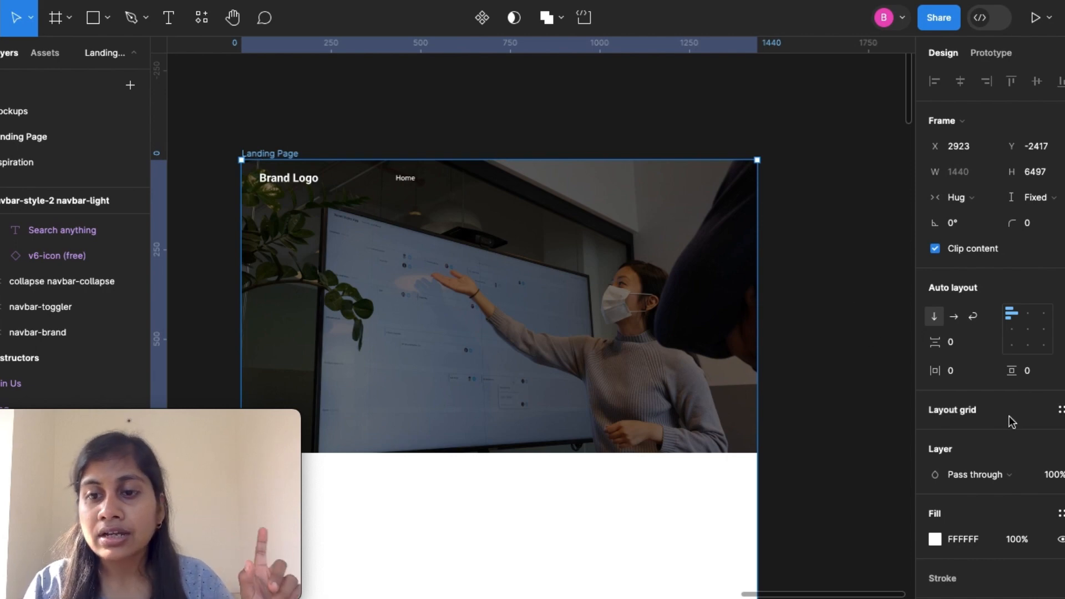
{"action": "scroll", "coordinate": [1011, 422], "scroll_direction": "down", "scroll_amount": 2}
{"action": "left_click", "coordinate": [967, 369]}
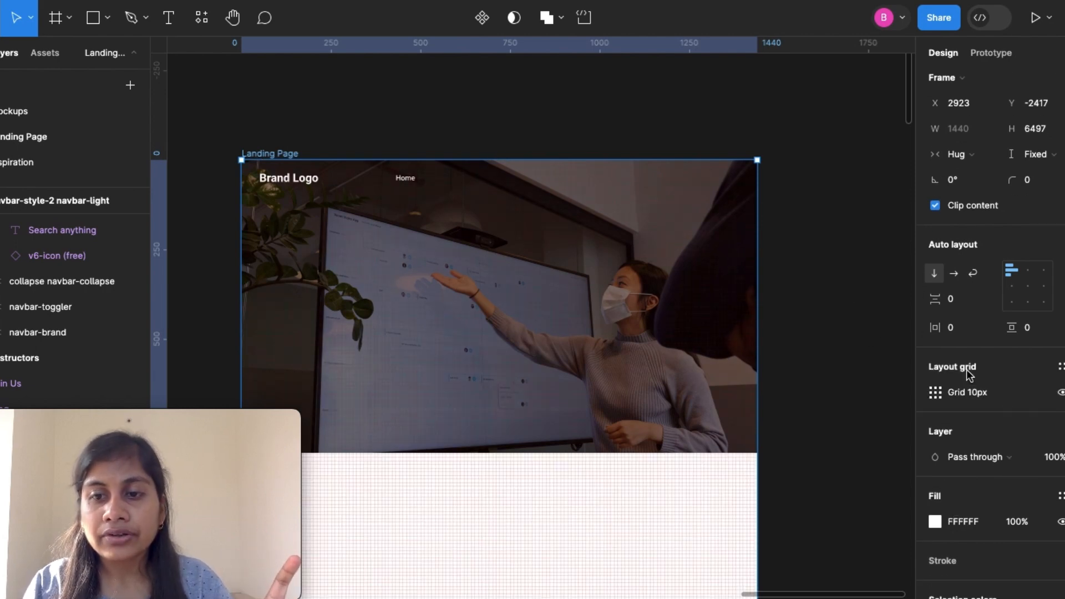
{"action": "left_click", "coordinate": [936, 392]}
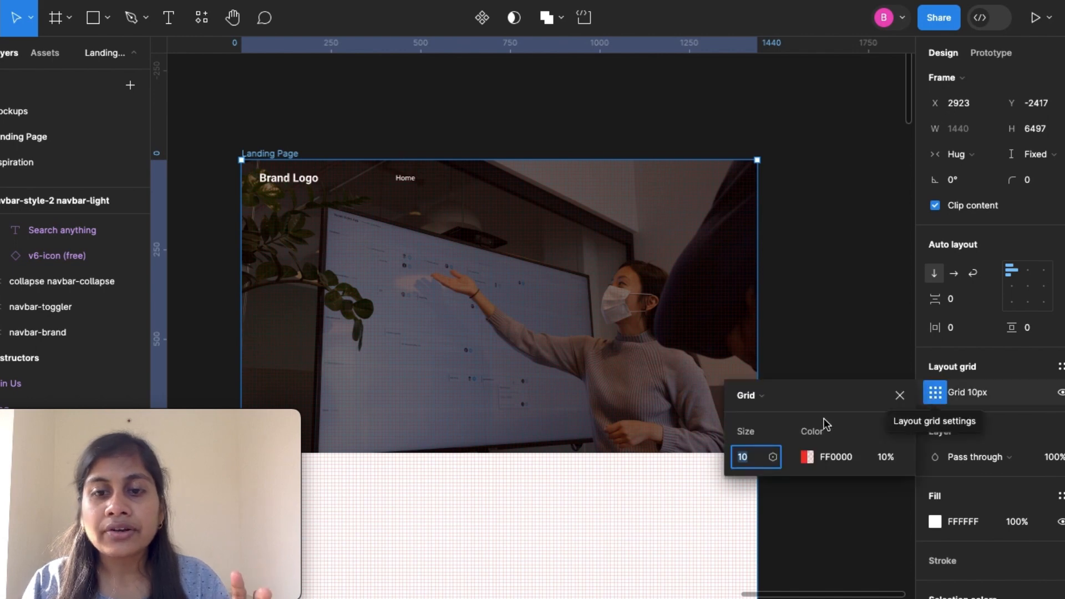
{"action": "left_click", "coordinate": [756, 465]}
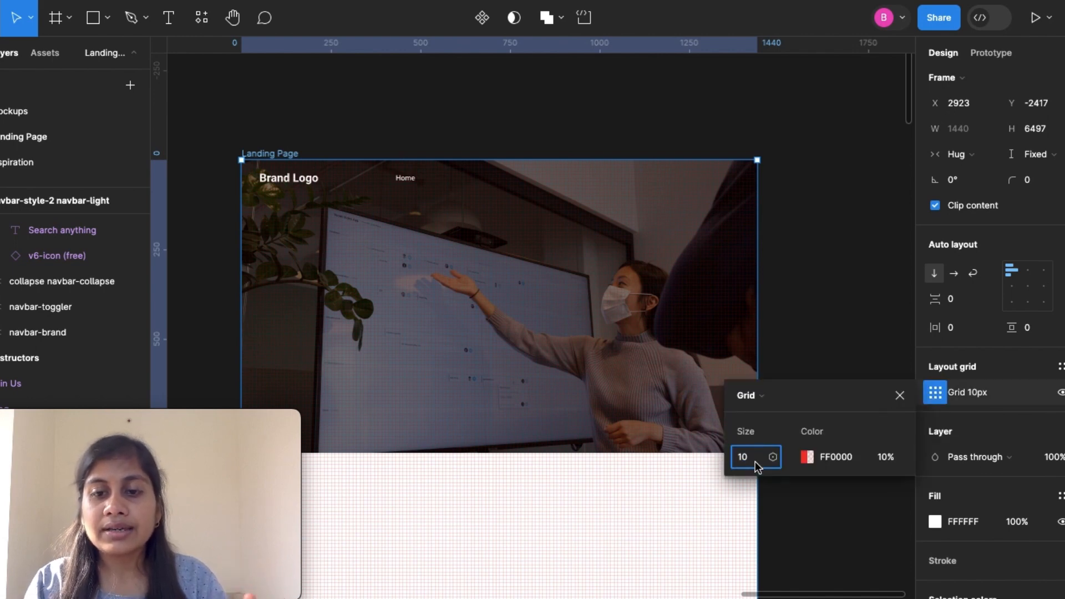
{"action": "left_click", "coordinate": [782, 402]}
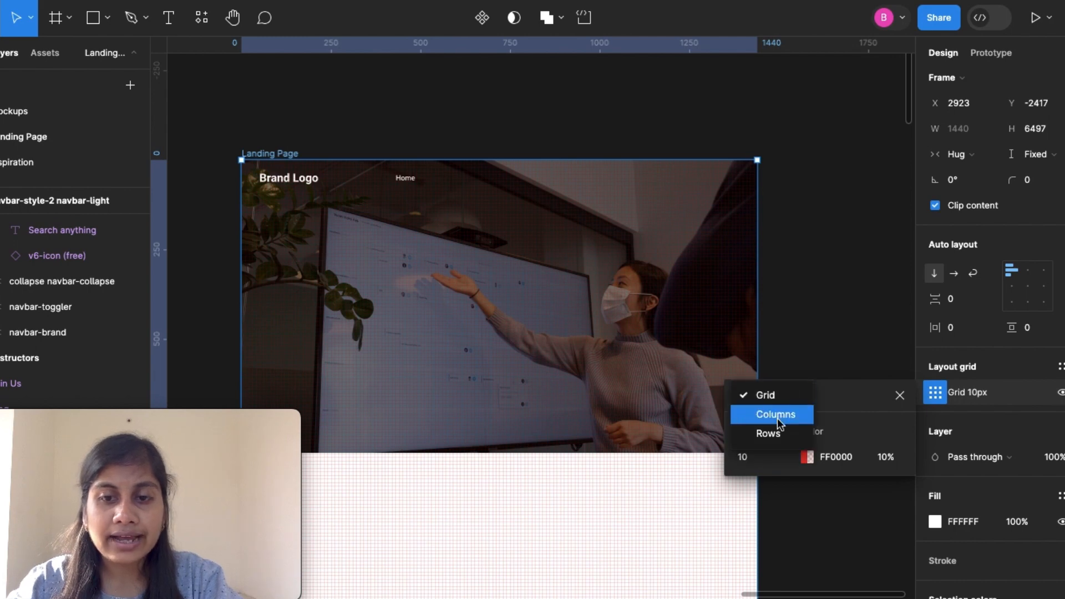
{"action": "left_click", "coordinate": [776, 420]}
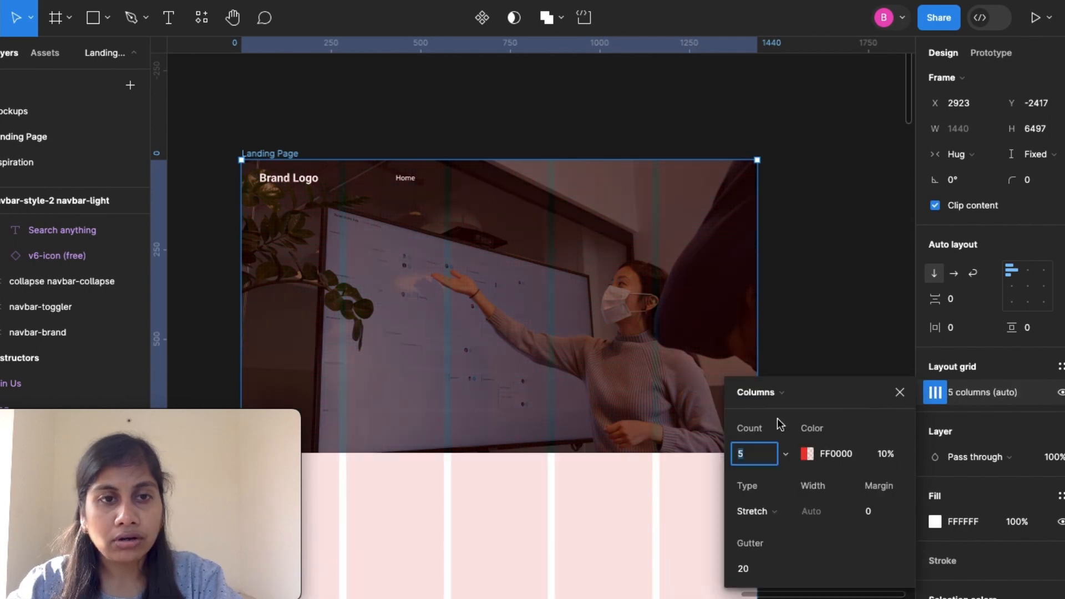
Set the Landing Page column grid's count to 12.
{"action": "left_click", "coordinate": [754, 456]}
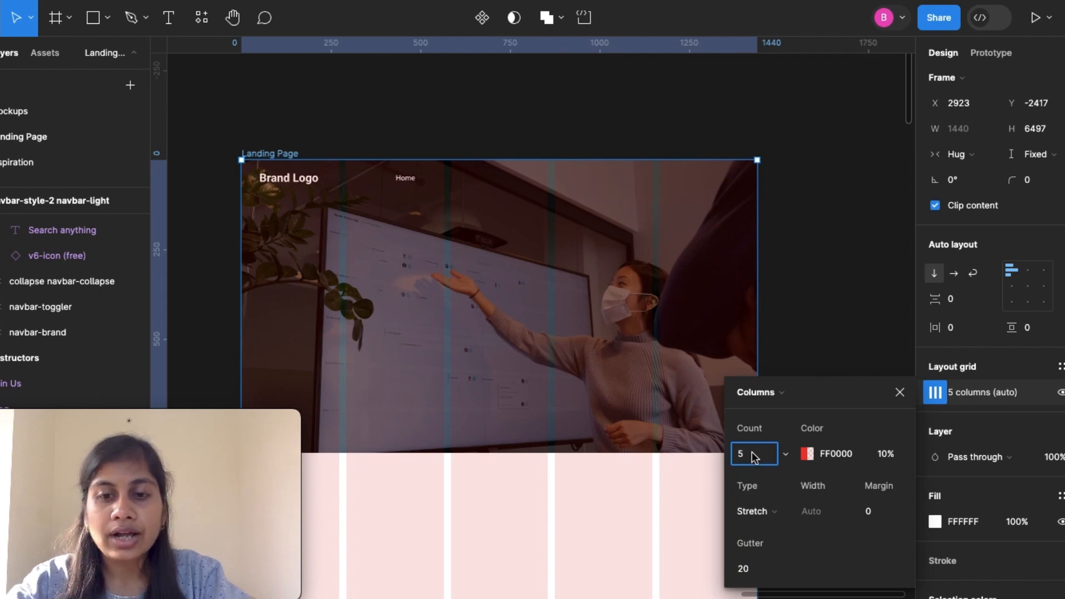
{"action": "key", "text": "BackSpace"}
{"action": "type", "text": "12"}
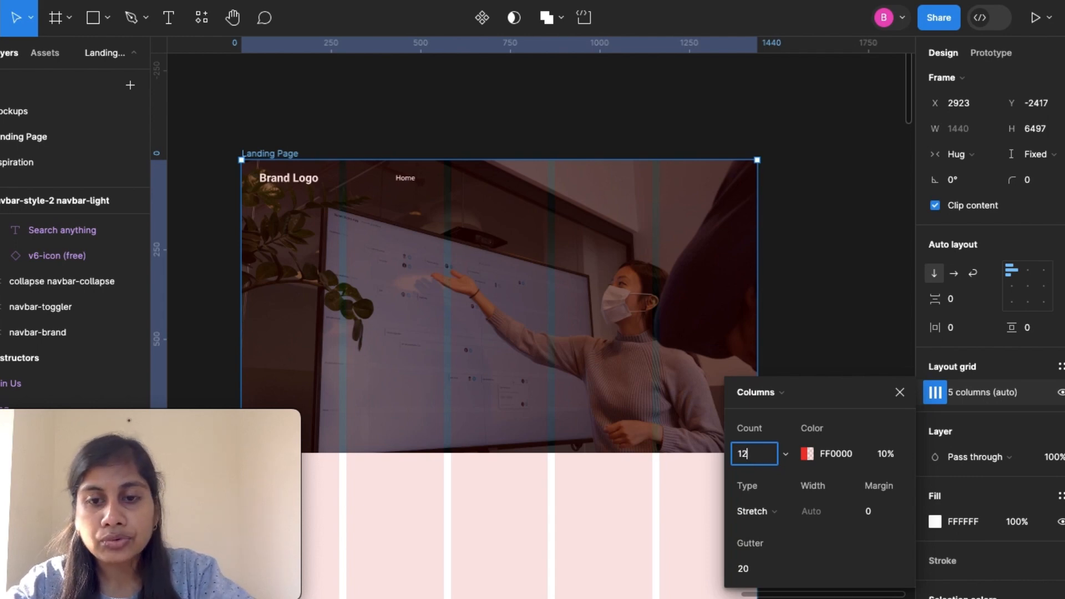
{"action": "key", "text": "Return"}
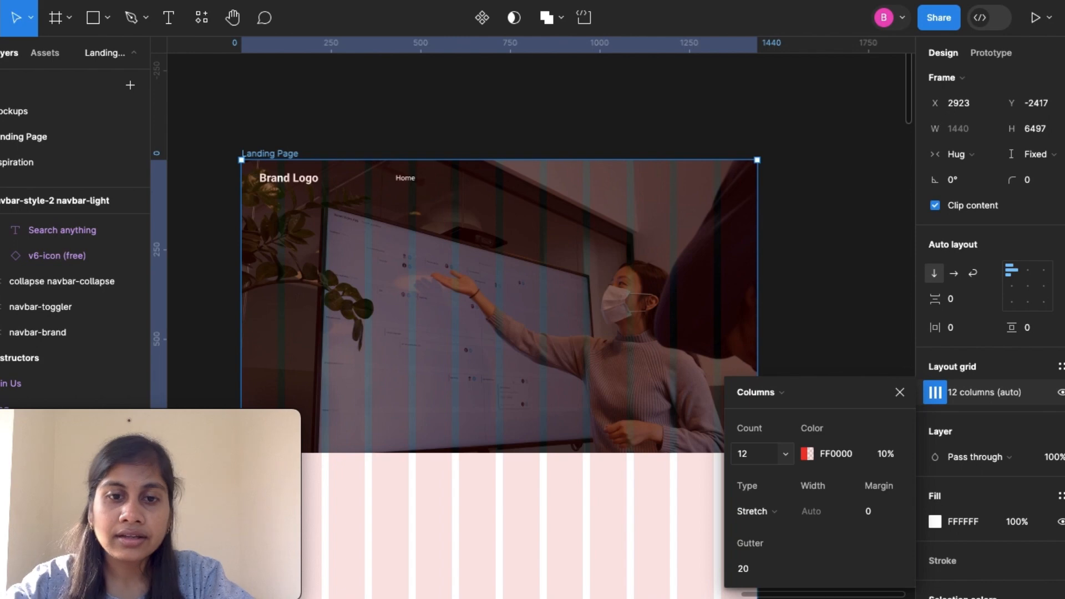
Set the column grid's margin to 32 and its gutter to 24, closing the grid settings.
{"action": "left_click", "coordinate": [874, 517]}
{"action": "key", "text": "BackSpace"}
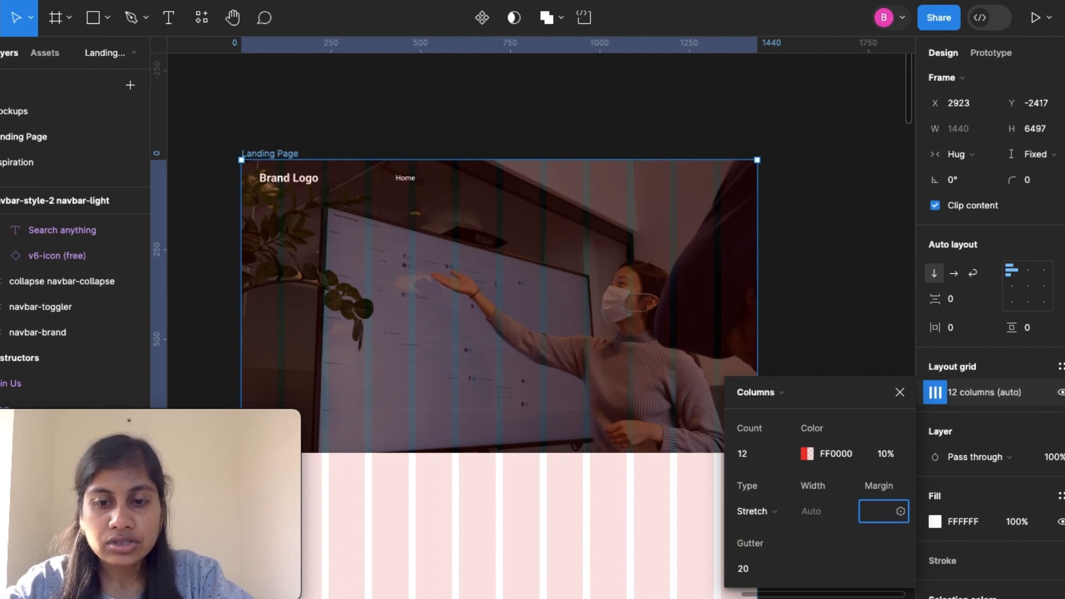
{"action": "type", "text": "32"}
{"action": "key", "text": "Return"}
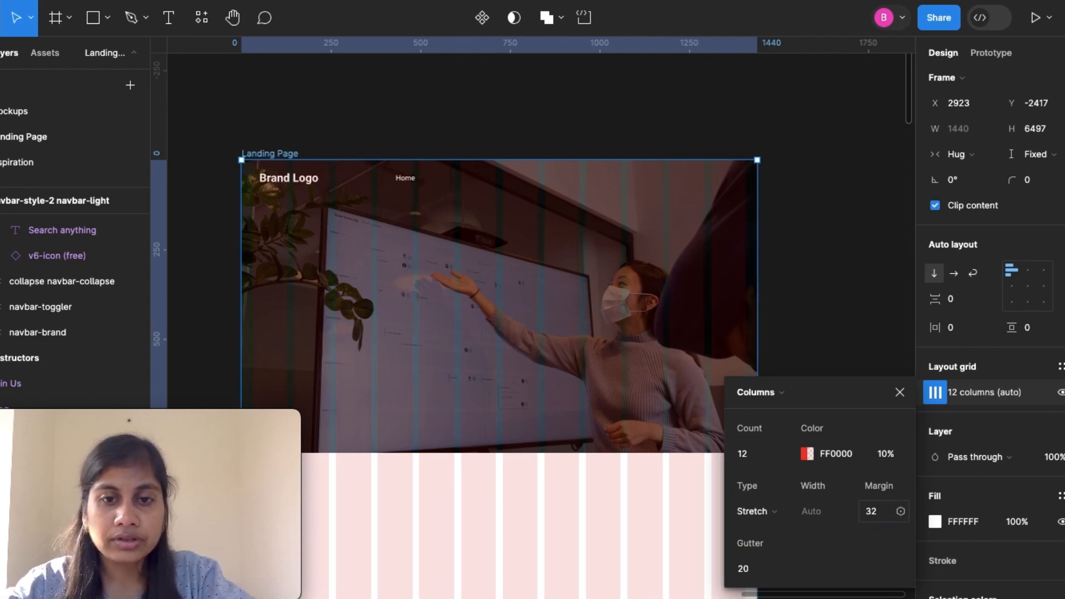
{"action": "left_click", "coordinate": [761, 571]}
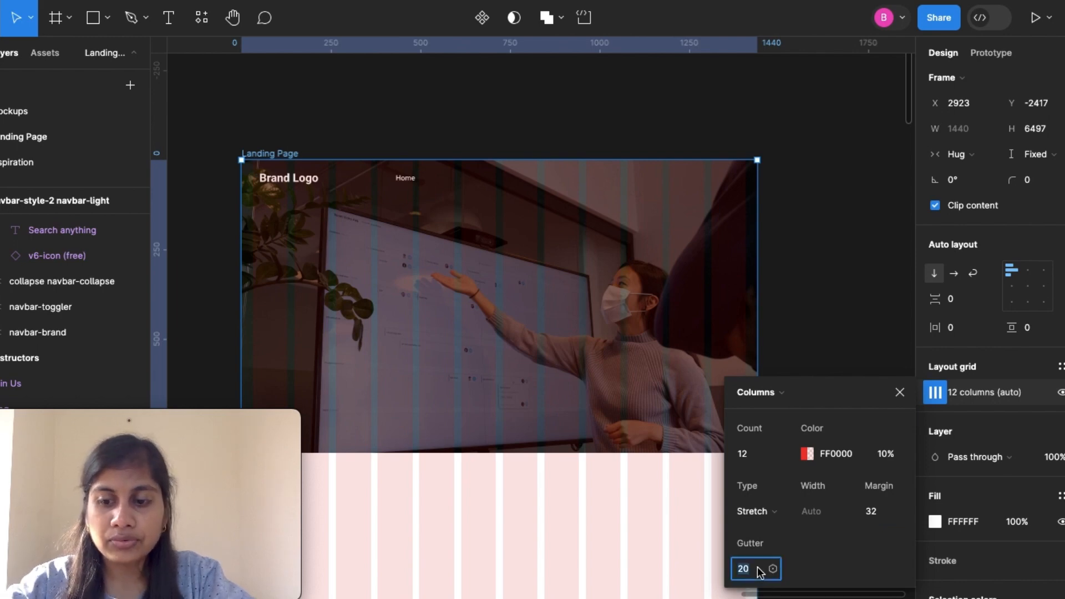
{"action": "key", "text": "BackSpace"}
{"action": "type", "text": "24"}
{"action": "key", "text": "Return"}
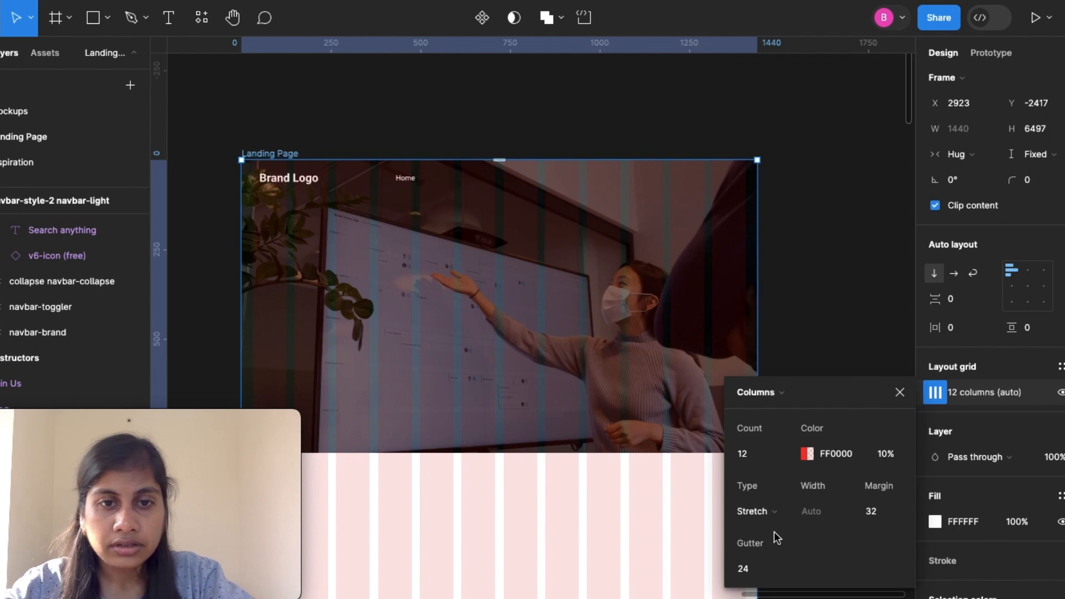
{"action": "left_click", "coordinate": [899, 392]}
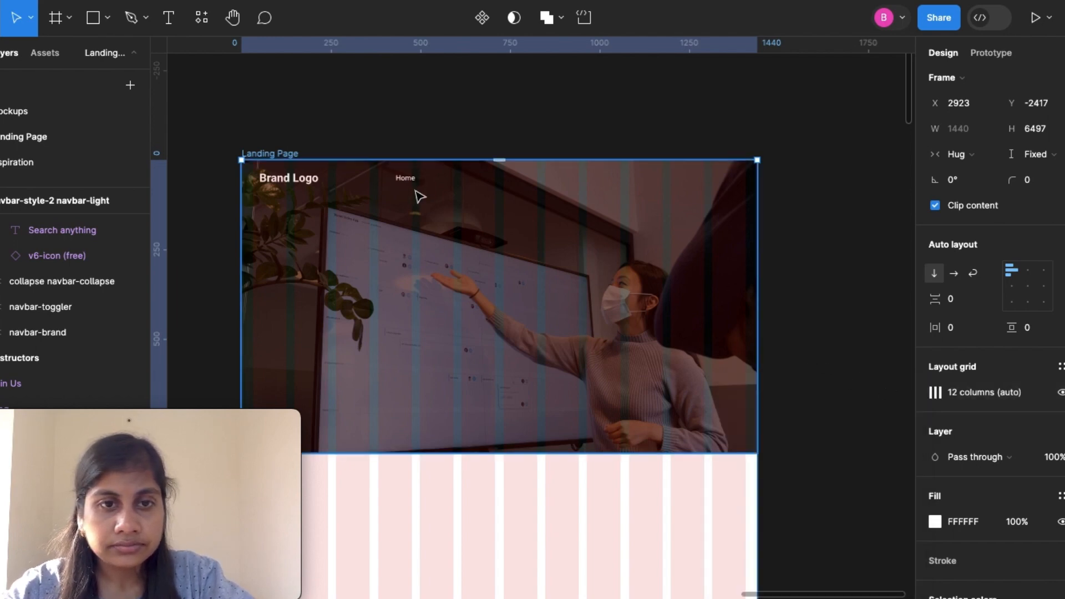
Duplicate the Home navigation text and shift the copy 100 px to the right of the original.
{"action": "key", "text": "XF86MonBrightnessUp"}
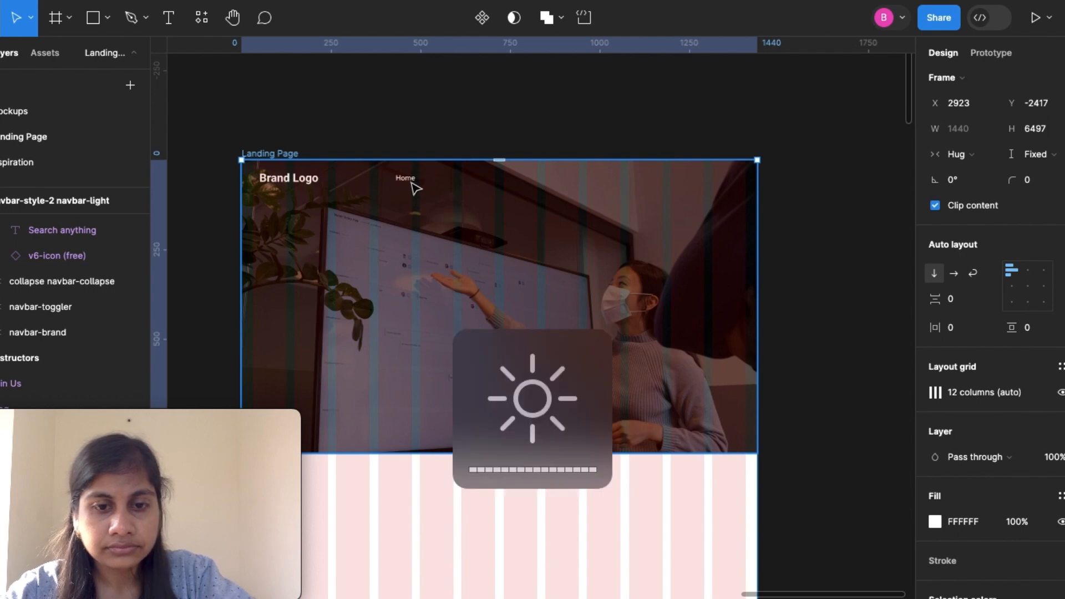
{"action": "left_click", "coordinate": [412, 185]}
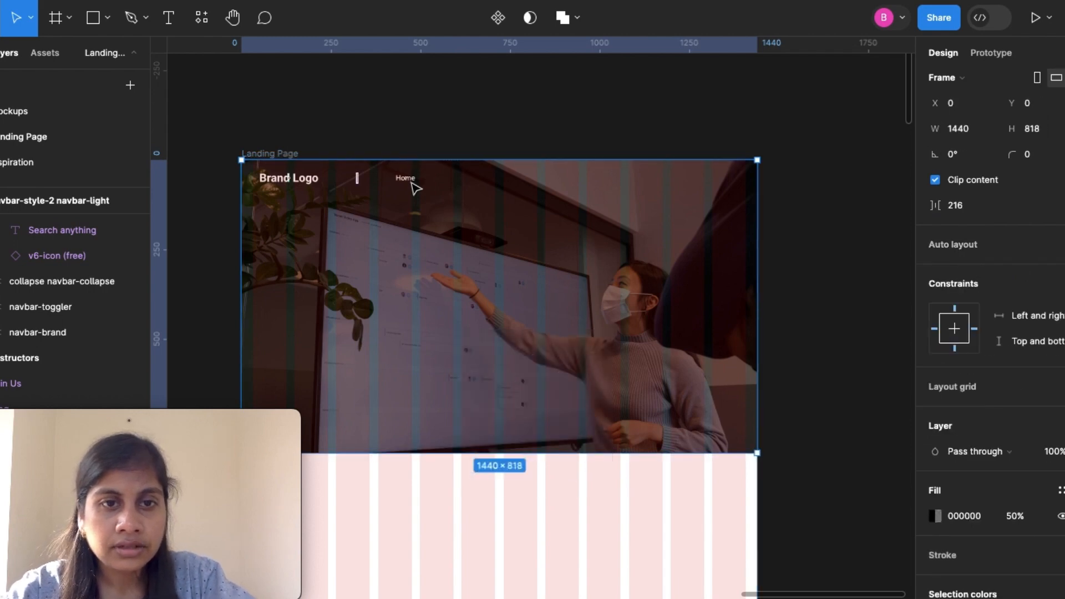
{"action": "double_click", "coordinate": [413, 186]}
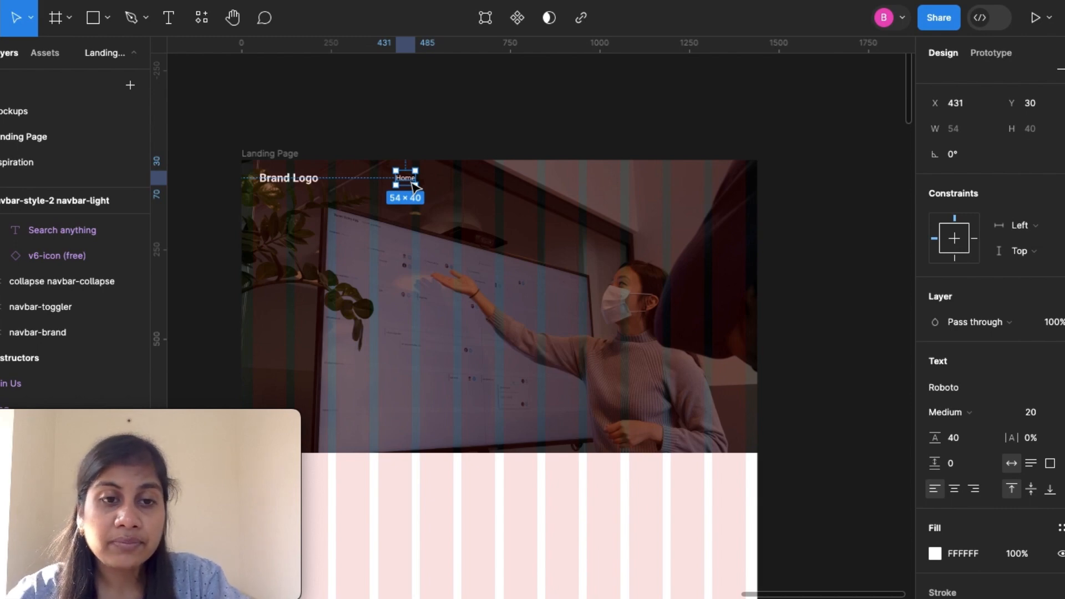
{"action": "key", "text": "ctrl+d"}
{"action": "key", "text": "shift+Right"}
{"action": "key", "text": "shift+Right"}
{"action": "key", "text": "shift+Right"}
{"action": "key", "text": "shift+Right"}
{"action": "key", "text": "shift+Right"}
{"action": "key", "text": "shift+Right"}
{"action": "key", "text": "shift+Right"}
{"action": "key", "text": "shift+Right"}
{"action": "key", "text": "shift+Right"}
{"action": "key", "text": "shift+Right"}
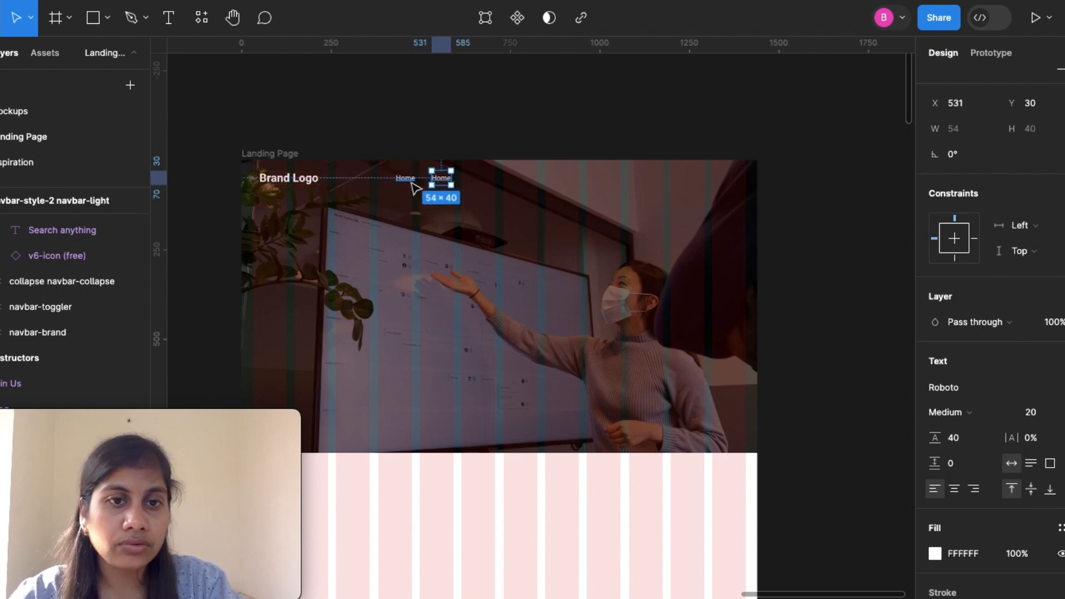
Nudge the duplicated Home text left until its gap to the original Home text is 30 px.
{"action": "key", "text": "alt"}
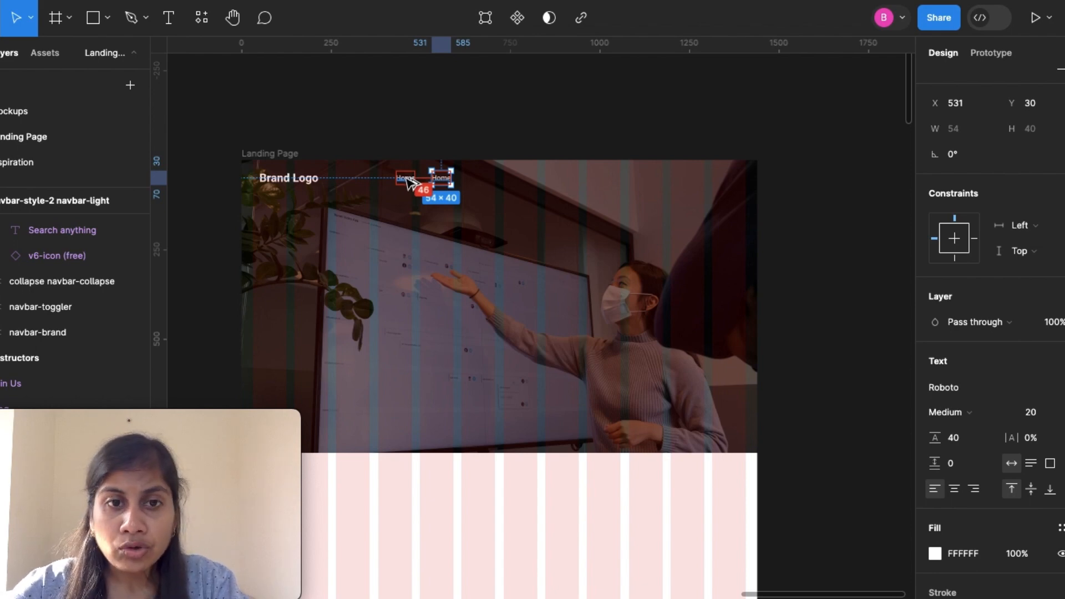
{"action": "key", "text": "Left"}
{"action": "key", "text": "Left"}
{"action": "key", "text": "Left"}
{"action": "key", "text": "Left"}
{"action": "key", "text": "Left"}
{"action": "key", "text": "Left"}
{"action": "key", "text": "Left"}
{"action": "key", "text": "Left"}
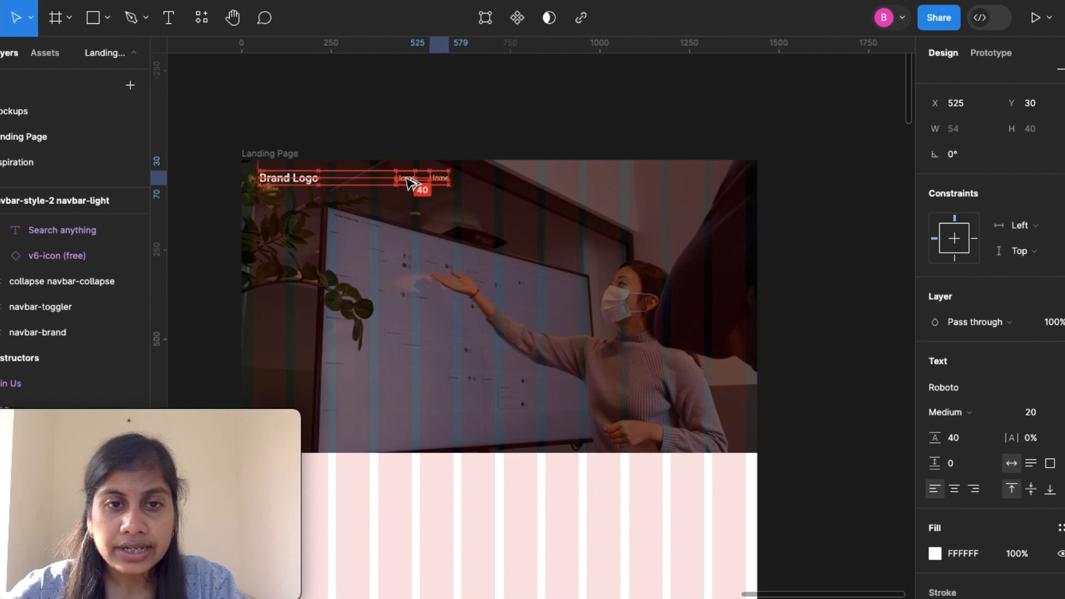
{"action": "key", "text": "Left"}
{"action": "key", "text": "Left"}
{"action": "key", "text": "Left"}
{"action": "key", "text": "Left"}
{"action": "key", "text": "Left"}
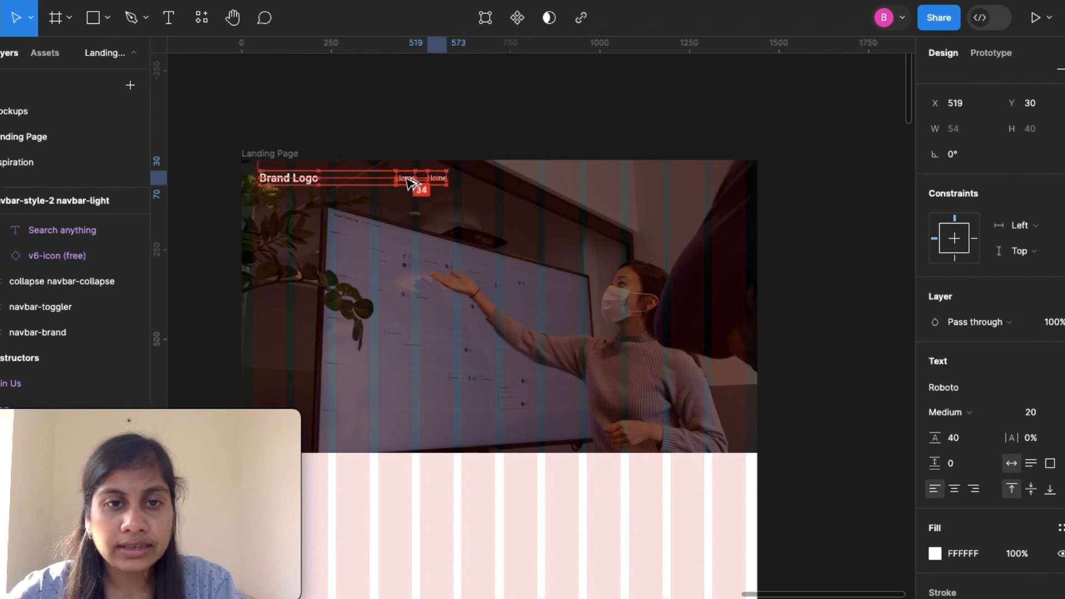
{"action": "key", "text": "Left"}
{"action": "key", "text": "Left"}
{"action": "key", "text": "Left"}
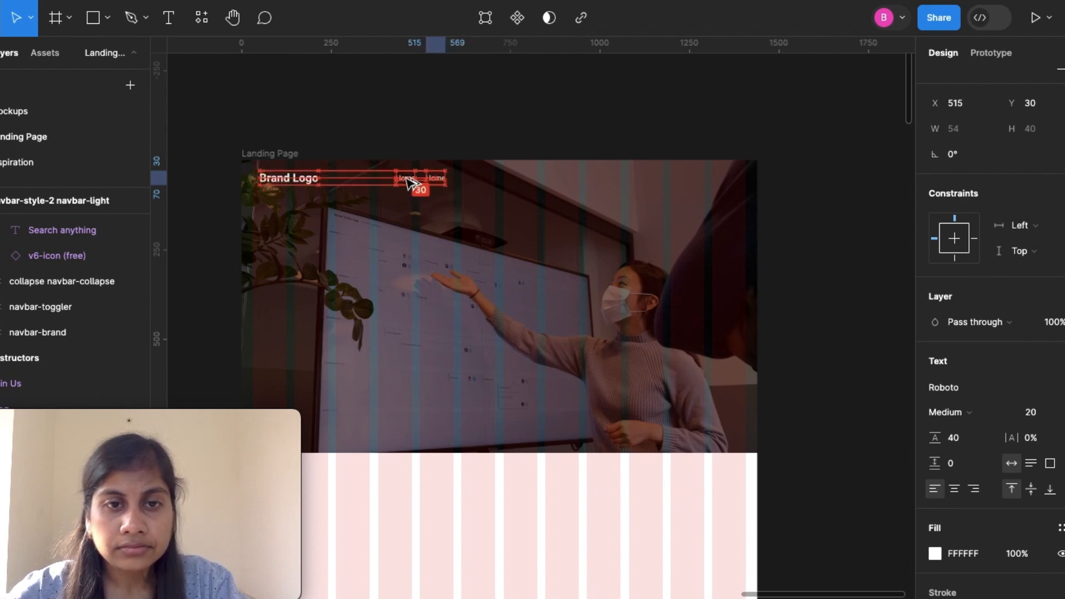
Change the duplicated text to "Courses" and combine it with Home in a horizontal auto layout.
{"action": "double_click", "coordinate": [434, 176]}
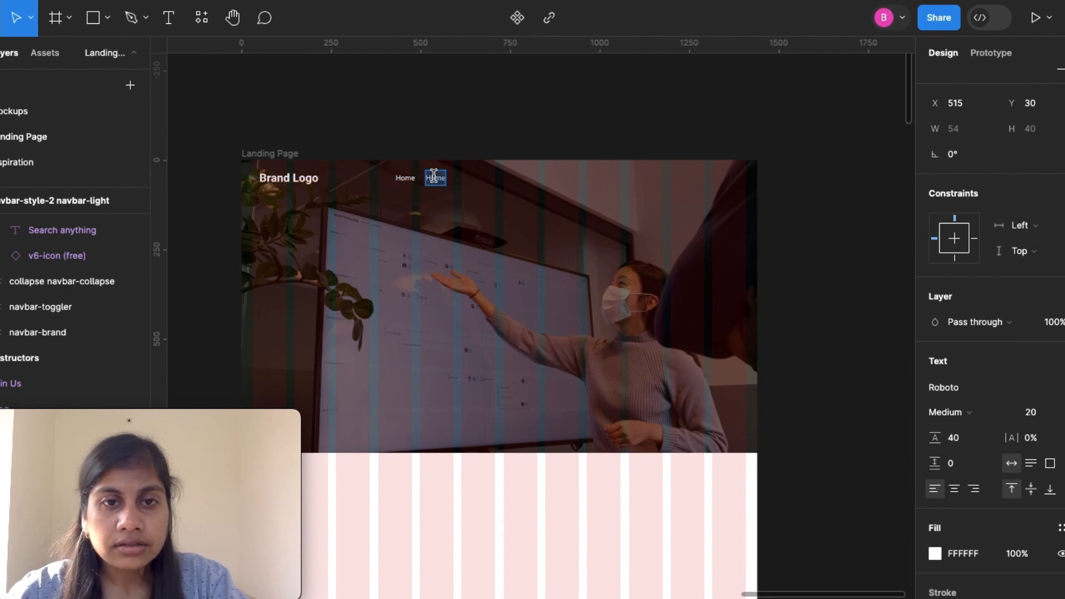
{"action": "key", "text": "BackSpace"}
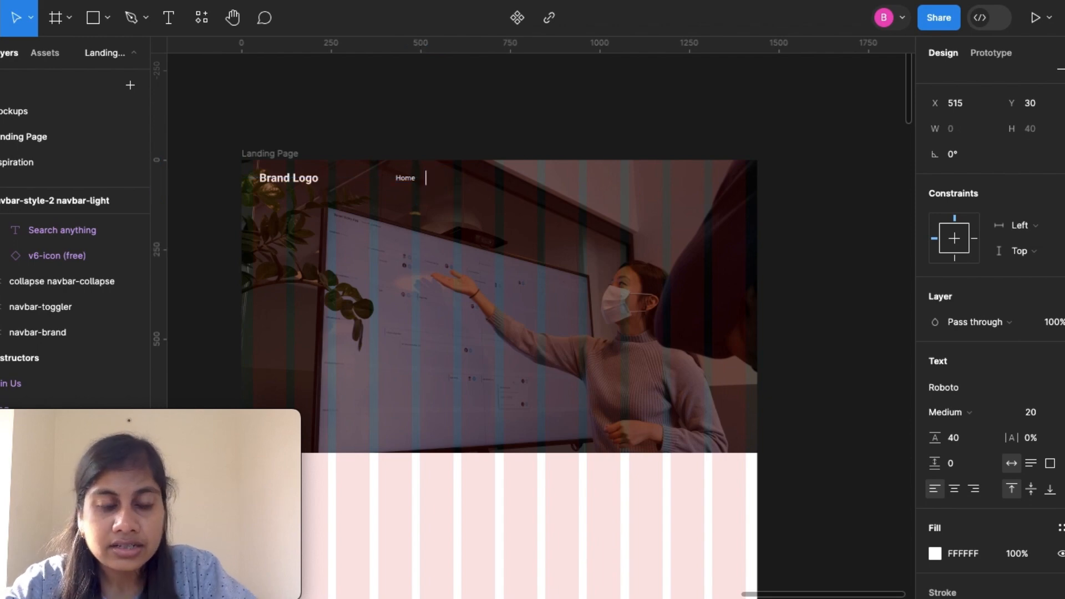
{"action": "type", "text": "Courses"}
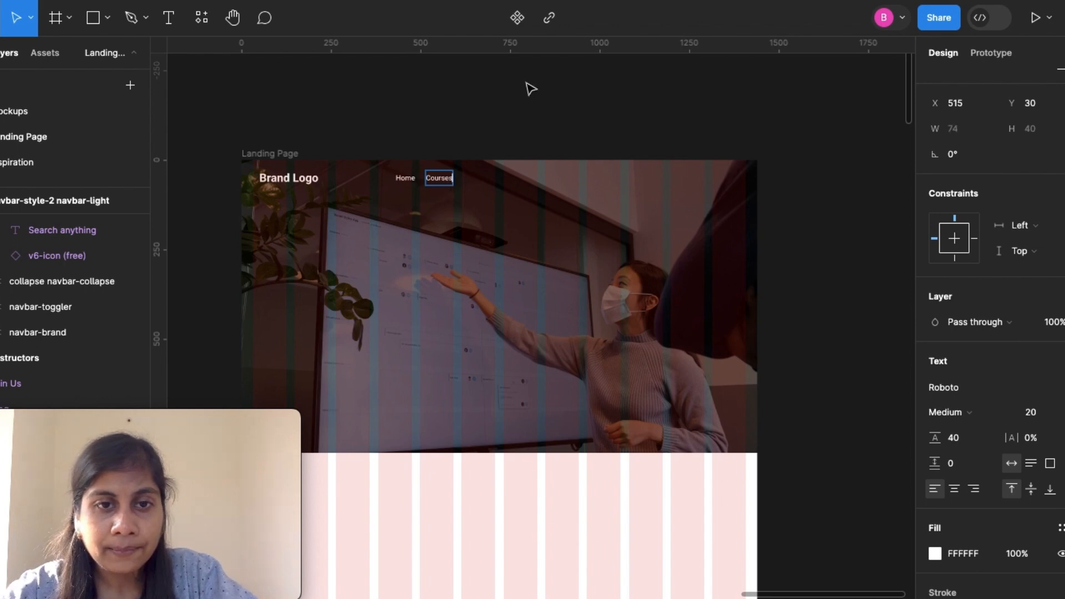
{"action": "key", "text": "Escape"}
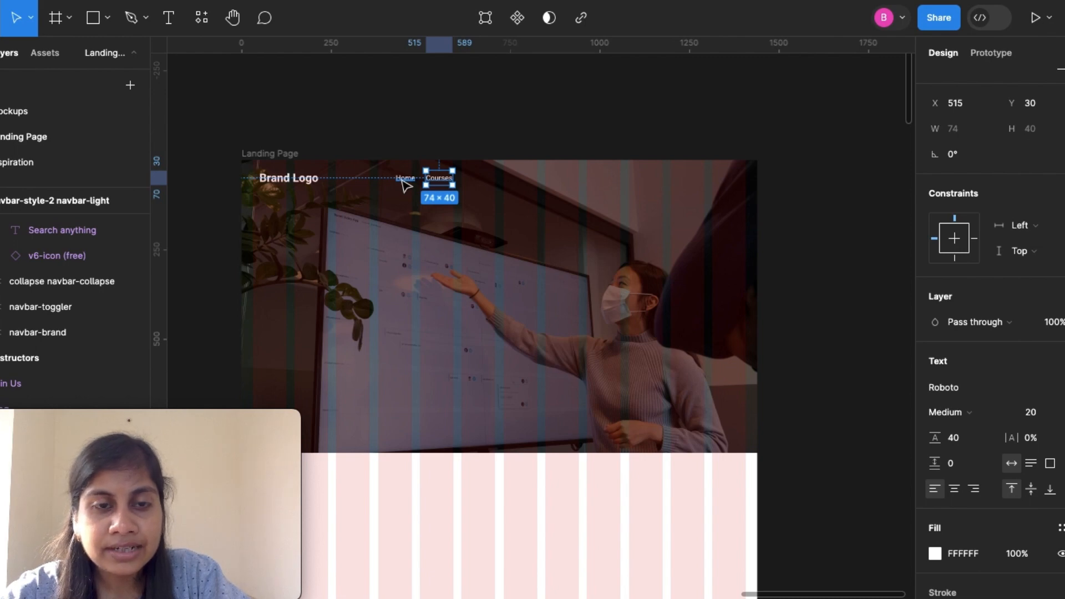
{"action": "left_click", "coordinate": [405, 179], "text": "shift"}
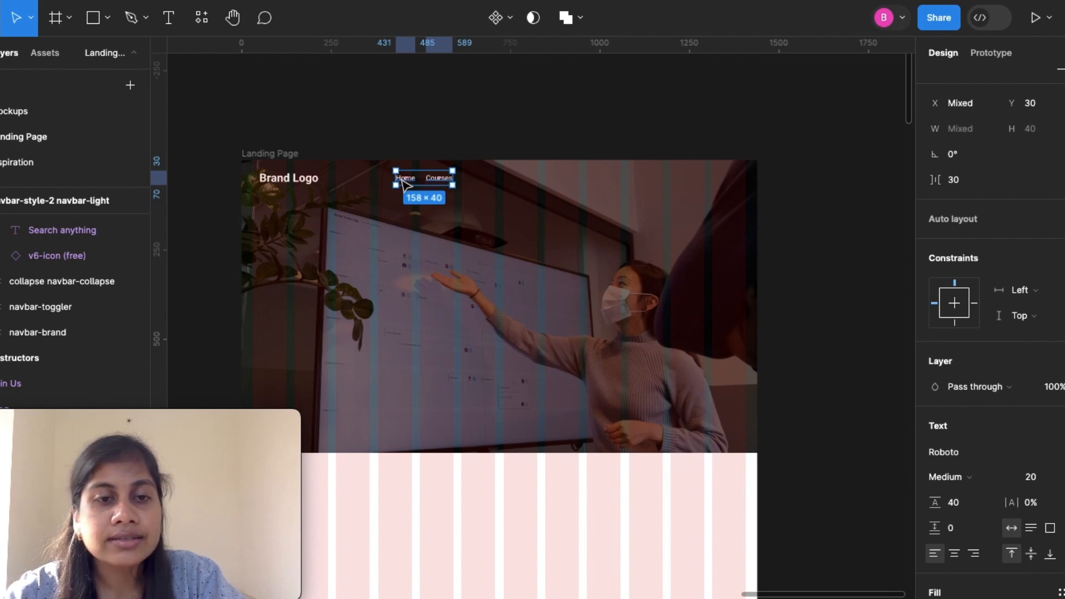
{"action": "key", "text": "shift+a"}
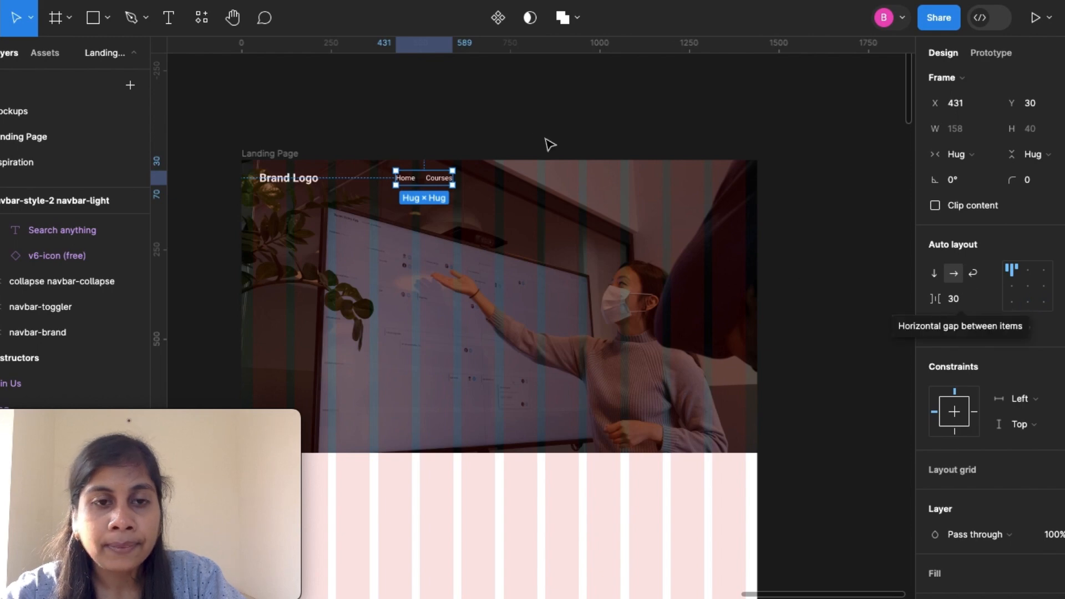
Duplicate the Courses item inside the navigation auto layout and change the copy's text to "Pricing".
{"action": "double_click", "coordinate": [442, 183]}
{"action": "key", "text": "ctrl+d"}
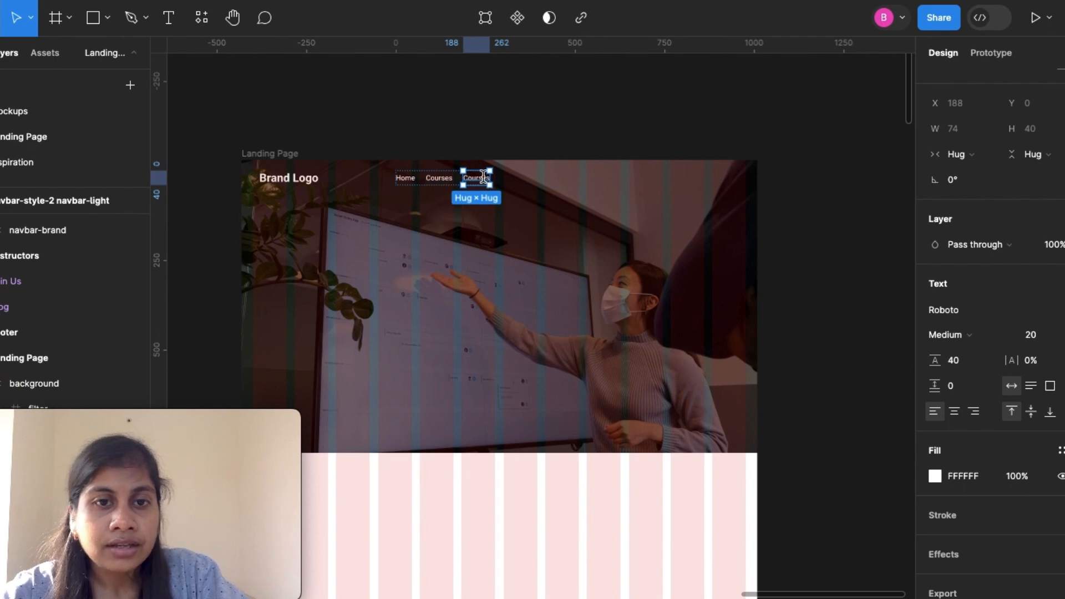
{"action": "double_click", "coordinate": [486, 178]}
{"action": "key", "text": "BackSpace"}
{"action": "type", "text": "Price"}
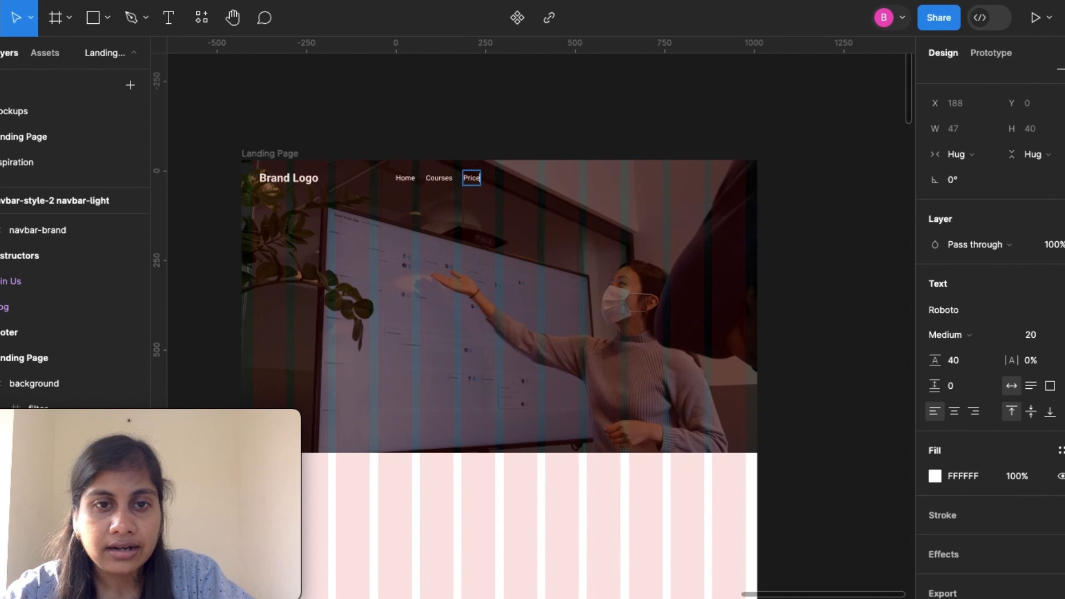
{"action": "key", "text": "BackSpace"}
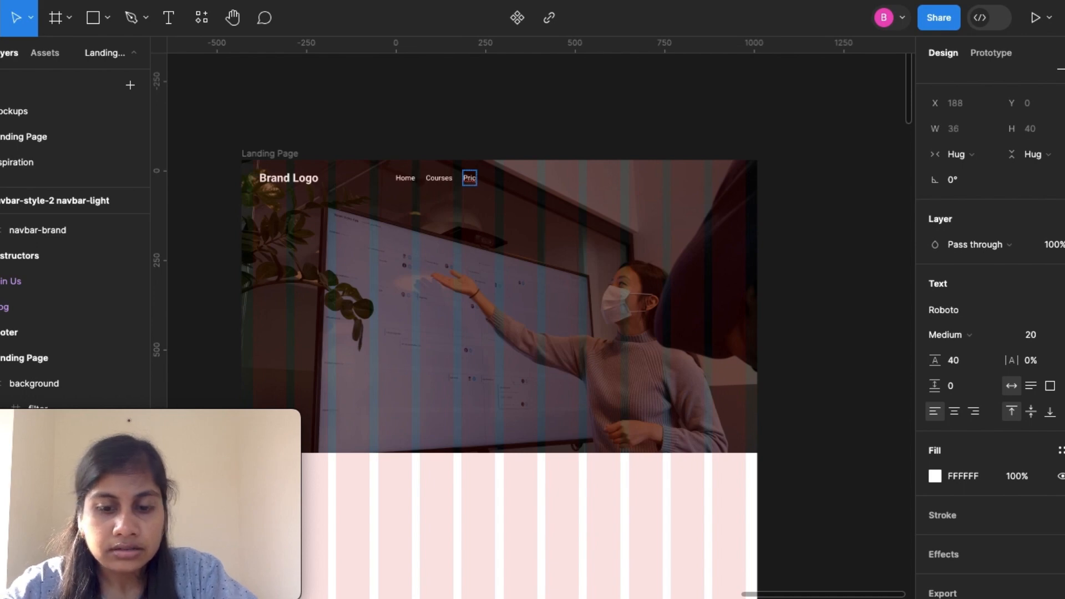
{"action": "type", "text": "in"}
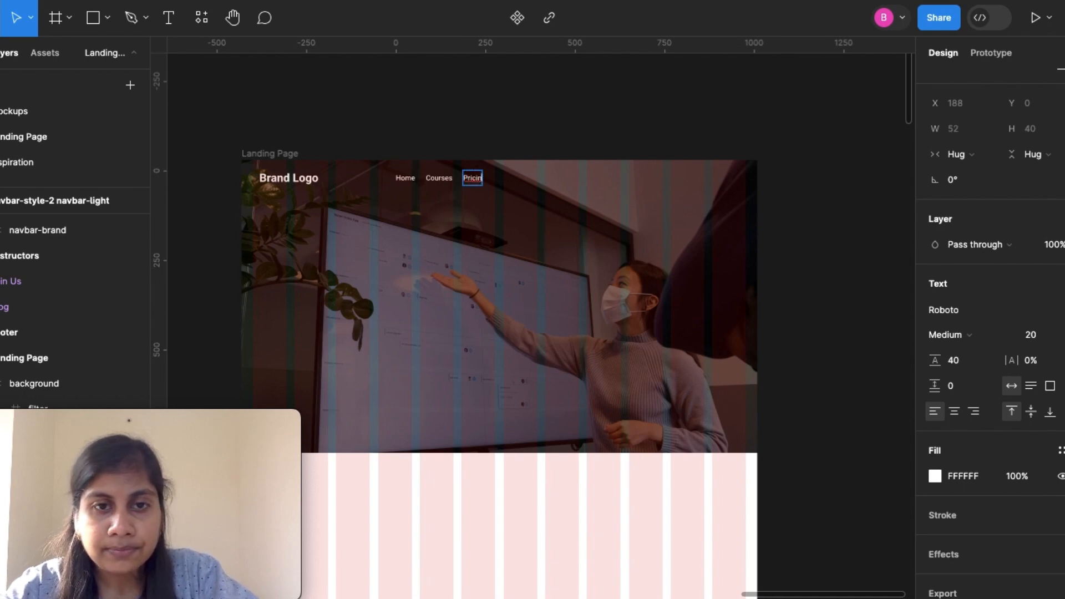
{"action": "type", "text": "g"}
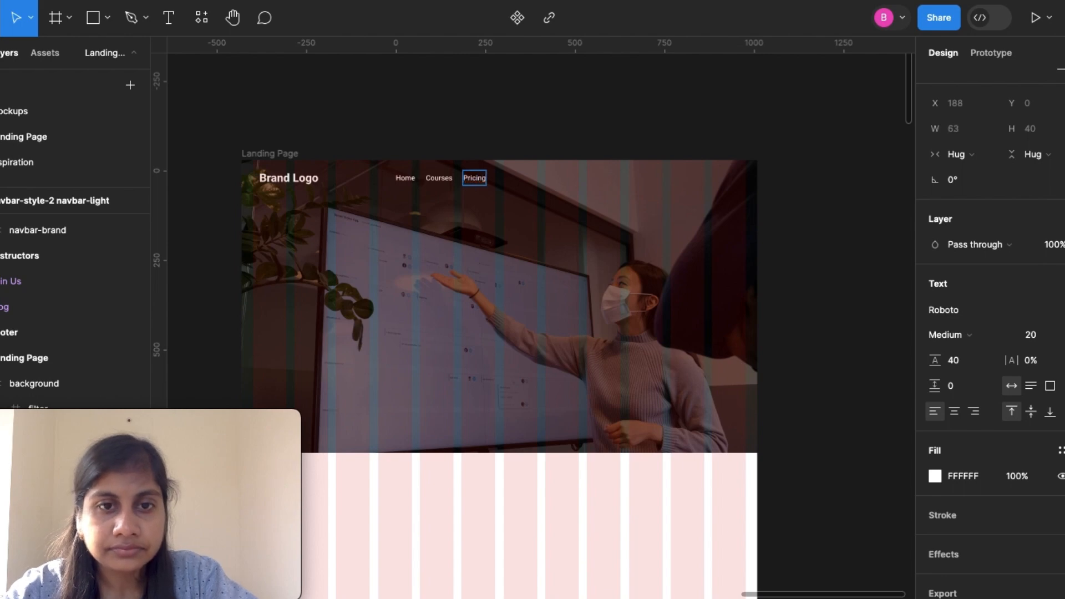
{"action": "key", "text": "Escape"}
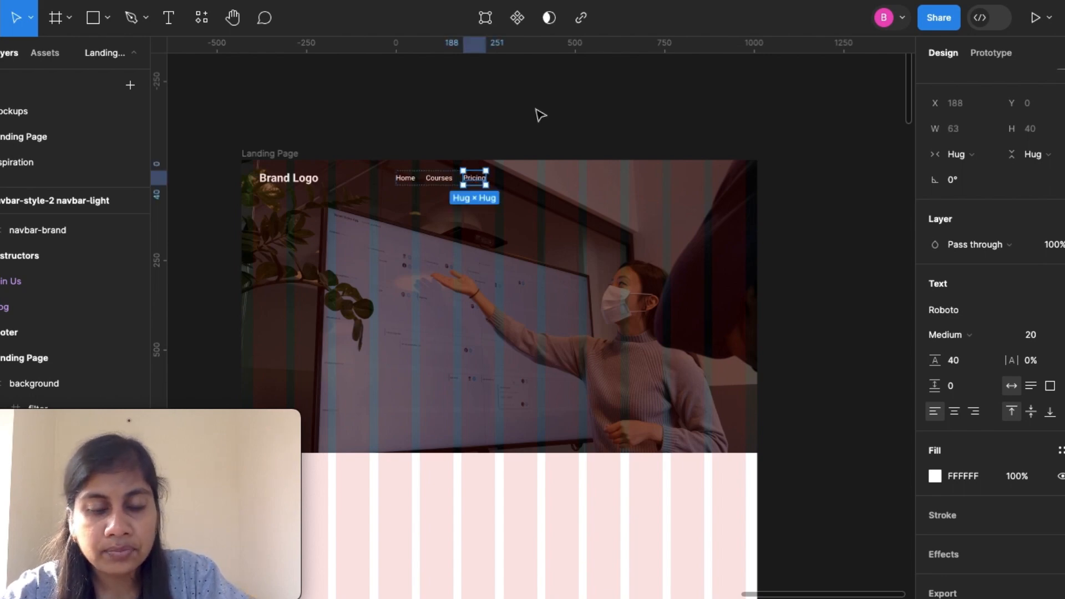
Duplicate the Pricing item inside the navigation auto layout and change the copy's text to "Contact".
{"action": "key", "text": "ctrl+d"}
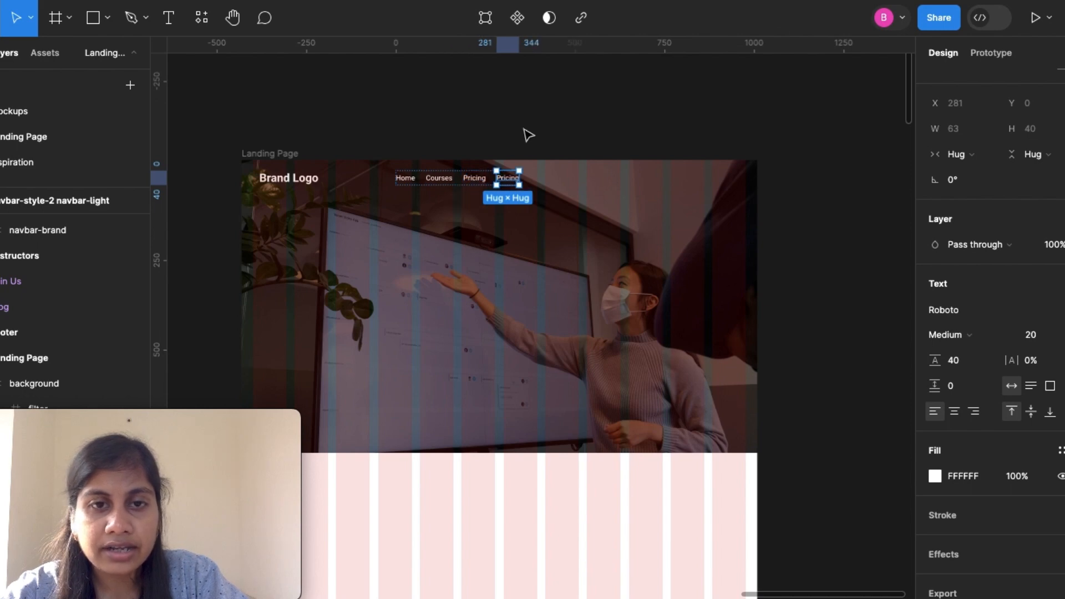
{"action": "double_click", "coordinate": [511, 183]}
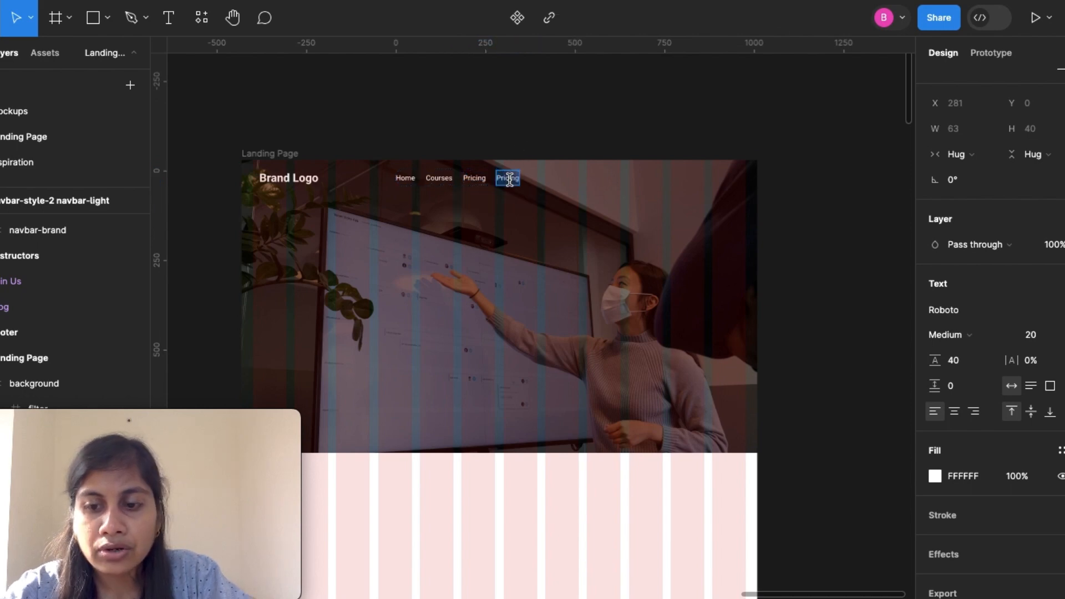
{"action": "key", "text": "BackSpace"}
{"action": "type", "text": "Contact"}
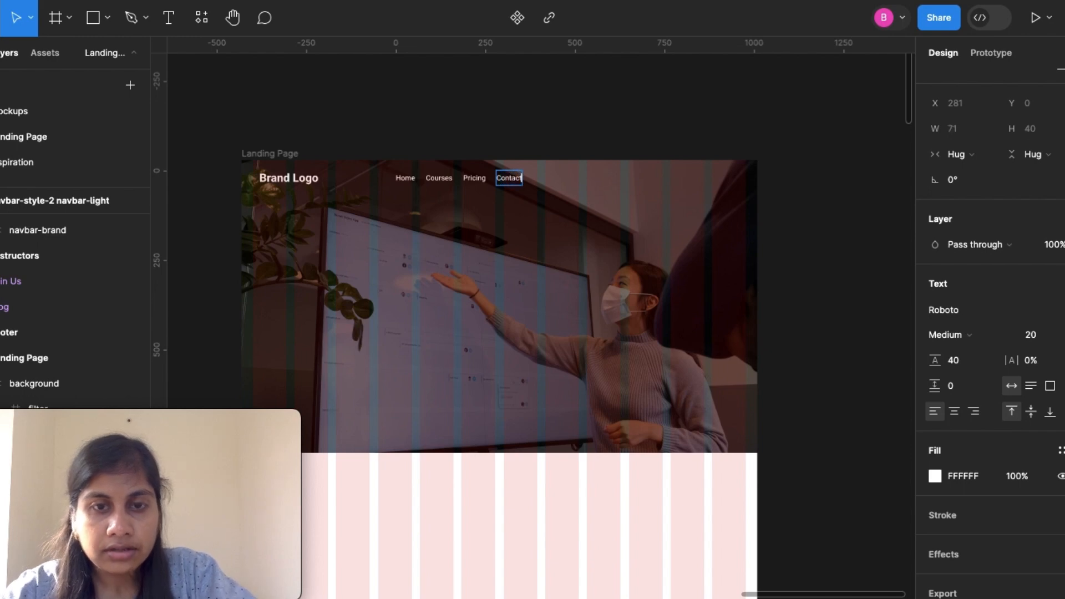
{"action": "left_click", "coordinate": [589, 119]}
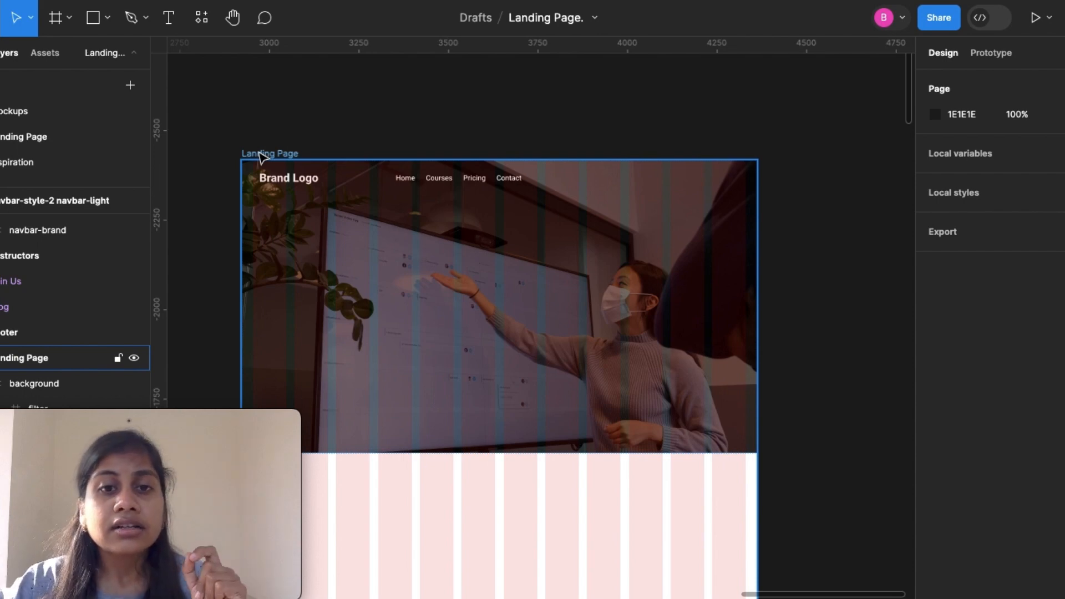
Draw a rectangle about 185 × 47 in the navigation row, to the right of Contact.
{"action": "left_click", "coordinate": [292, 163]}
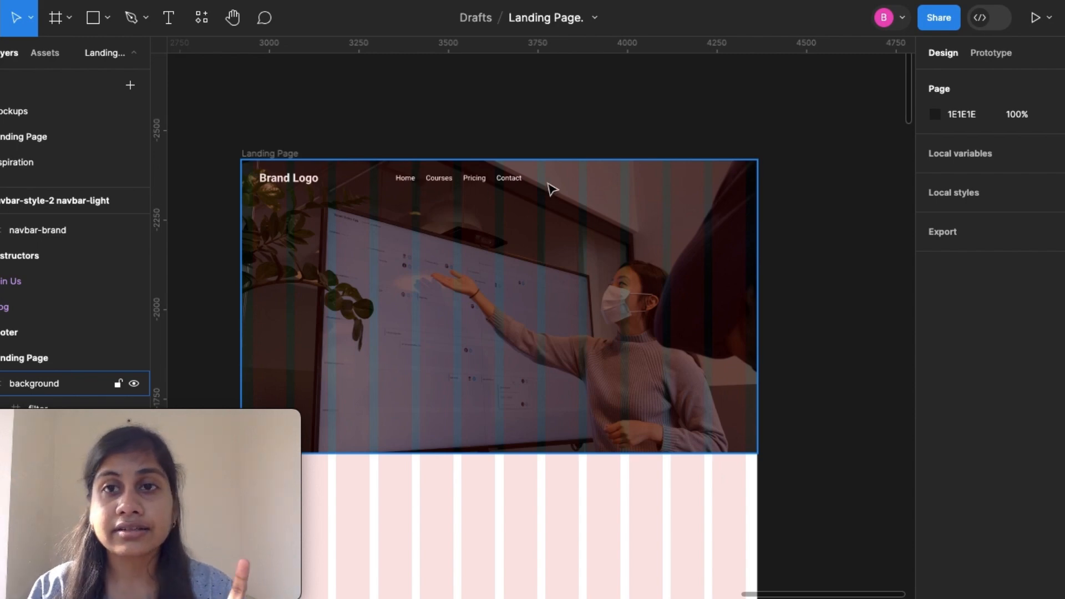
{"action": "left_click", "coordinate": [108, 21]}
{"action": "left_click", "coordinate": [102, 57]}
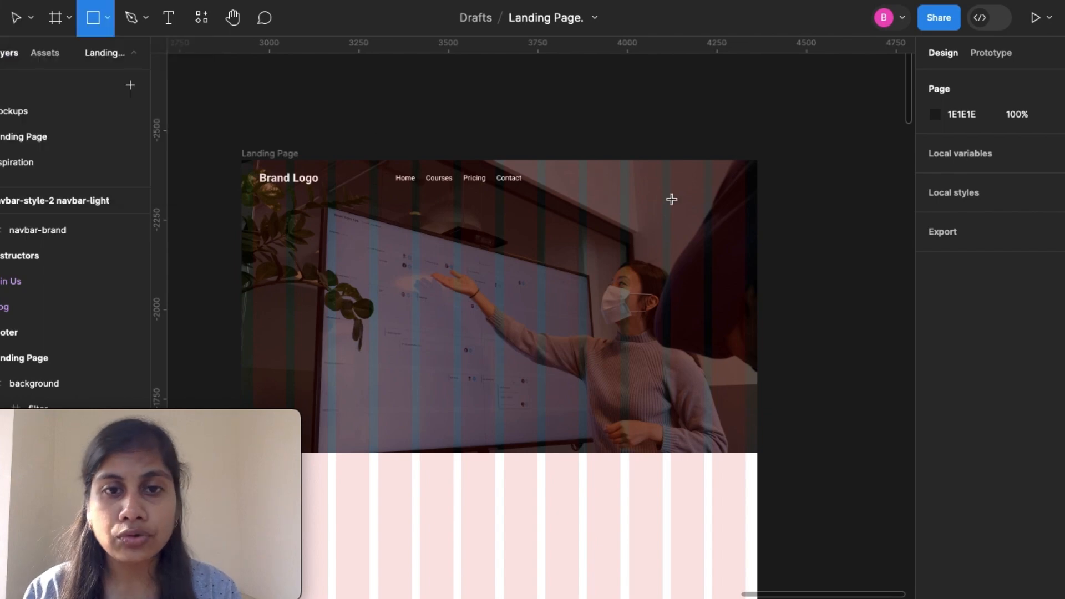
{"action": "mouse_move", "coordinate": [571, 173]}
{"action": "left_mouse_down"}
{"action": "mouse_move", "coordinate": [639, 192]}
{"action": "mouse_move", "coordinate": [621, 182]}
{"action": "mouse_move", "coordinate": [630, 184]}
{"action": "left_mouse_up"}
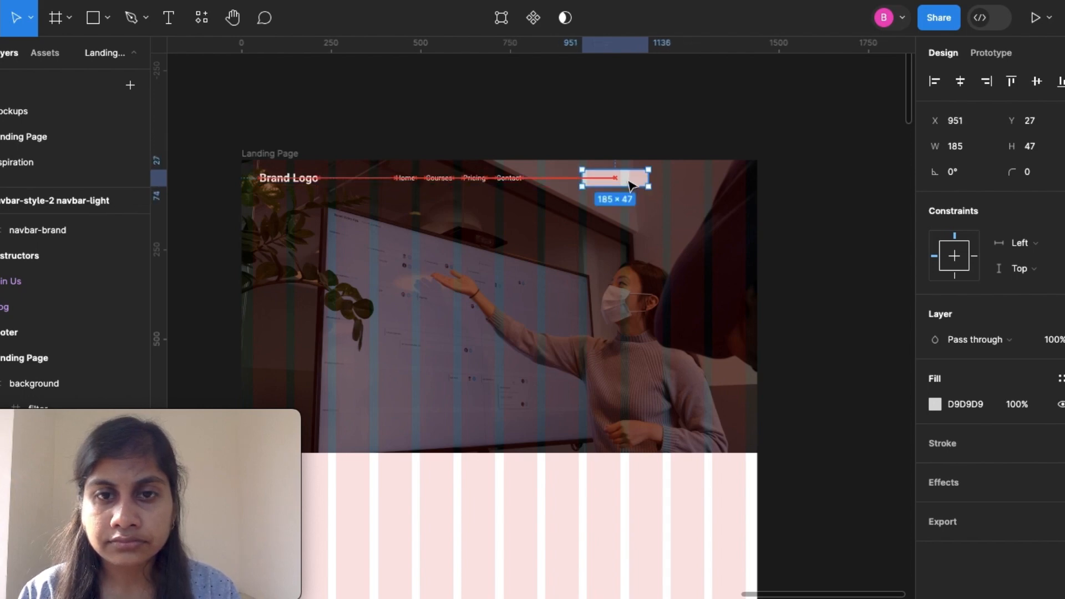
Set the corner radius of the rectangle in the navigation row to 4.
{"action": "left_click", "coordinate": [1042, 177]}
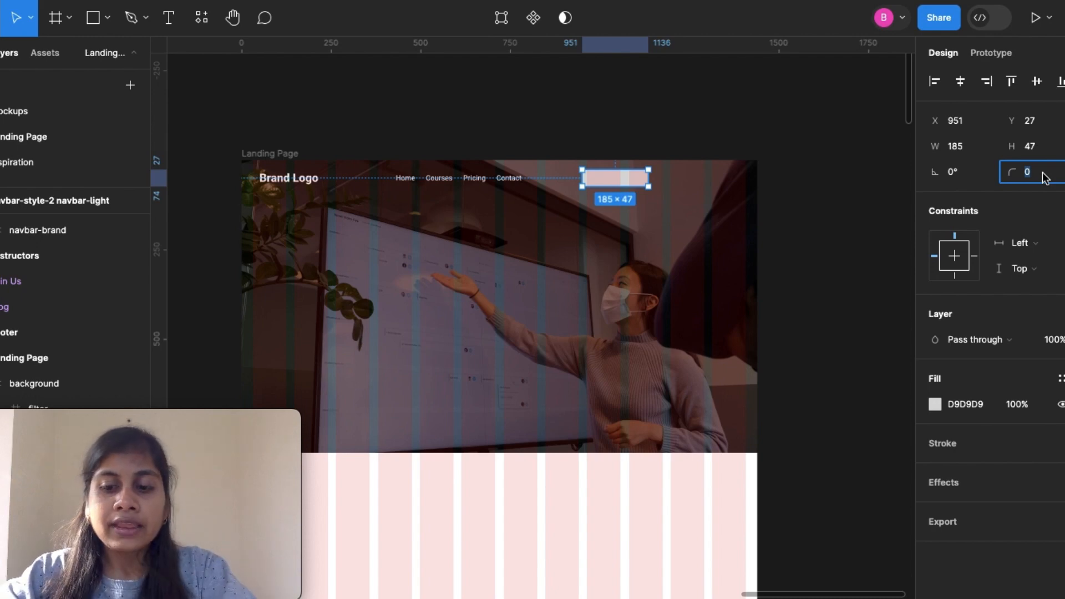
{"action": "key", "text": "BackSpace"}
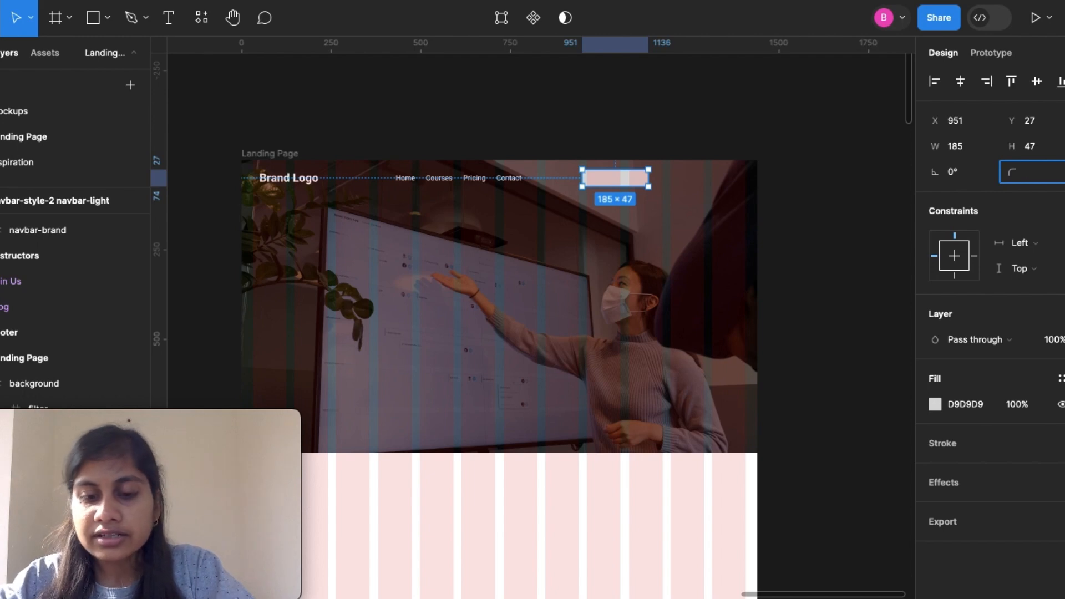
{"action": "type", "text": "4"}
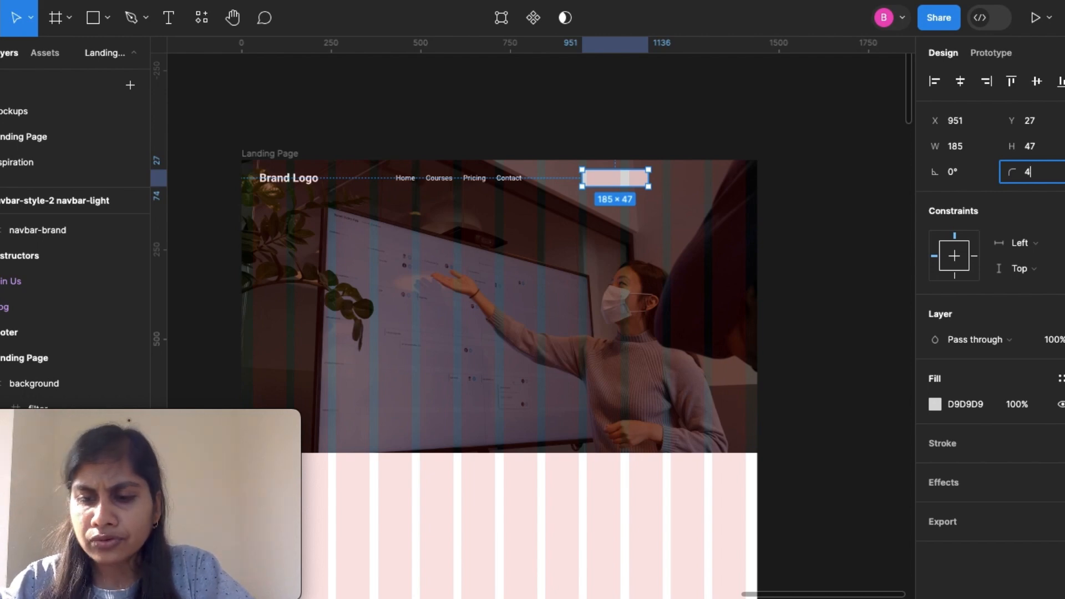
Place a "Login" text label in the middle of the rectangle and align both on their horizontal centers.
{"action": "left_click", "coordinate": [614, 176]}
{"action": "left_click_drag", "start_coordinate": [615, 183], "coordinate": [621, 184]}
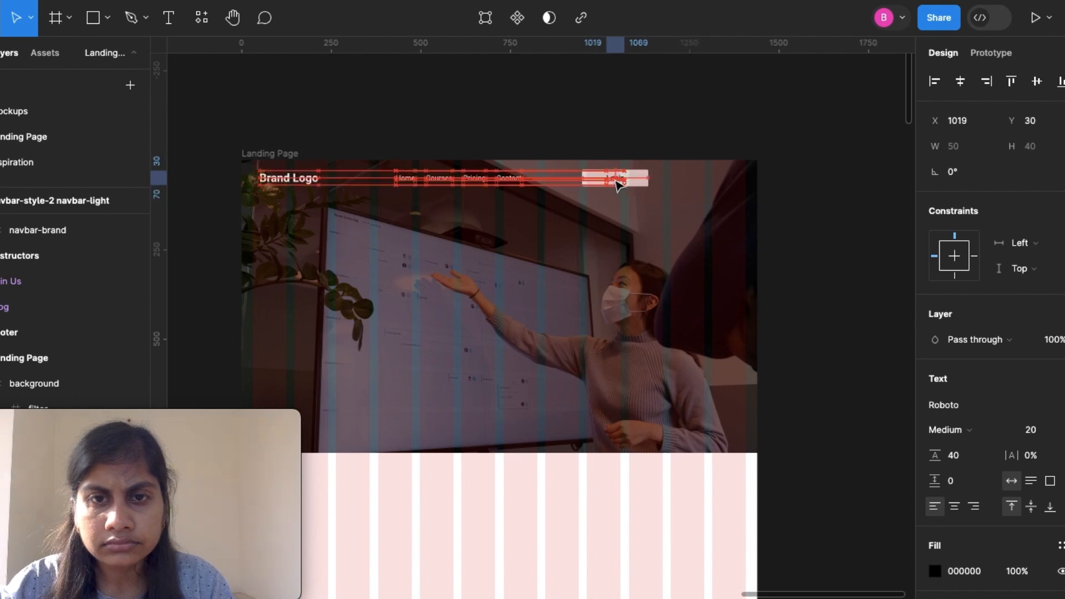
{"action": "key", "text": "ctrl+z"}
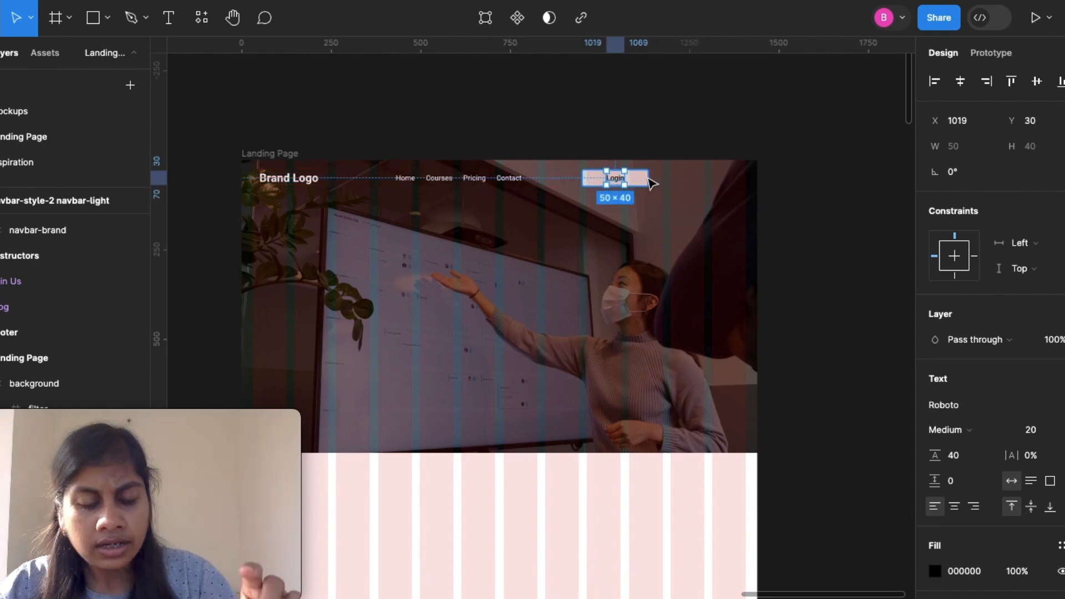
{"action": "key", "text": "alt"}
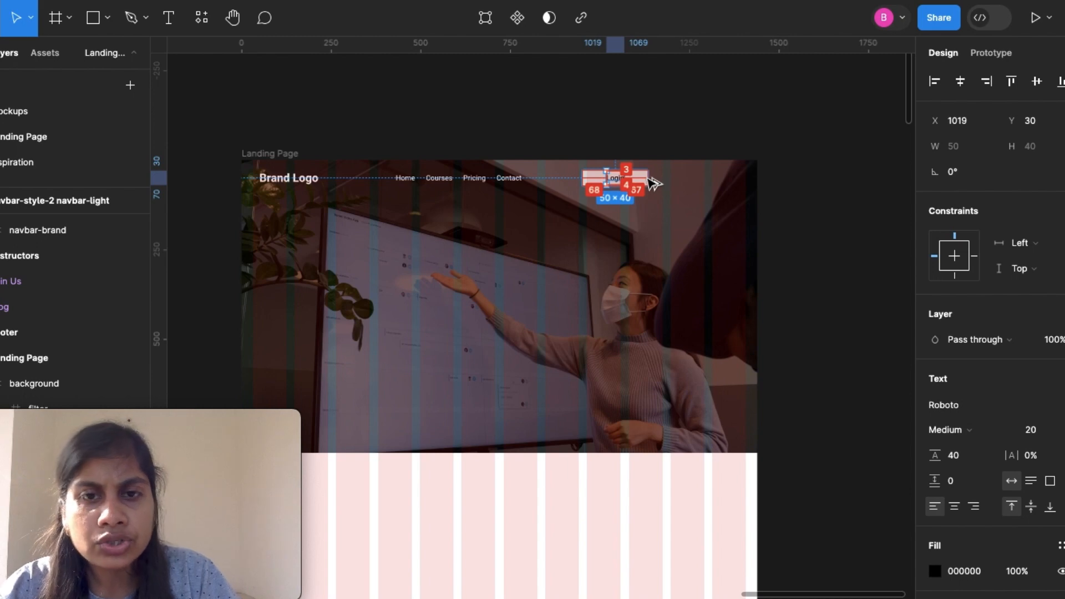
{"action": "scroll", "coordinate": [650, 180], "scroll_direction": "up", "scroll_amount": 5}
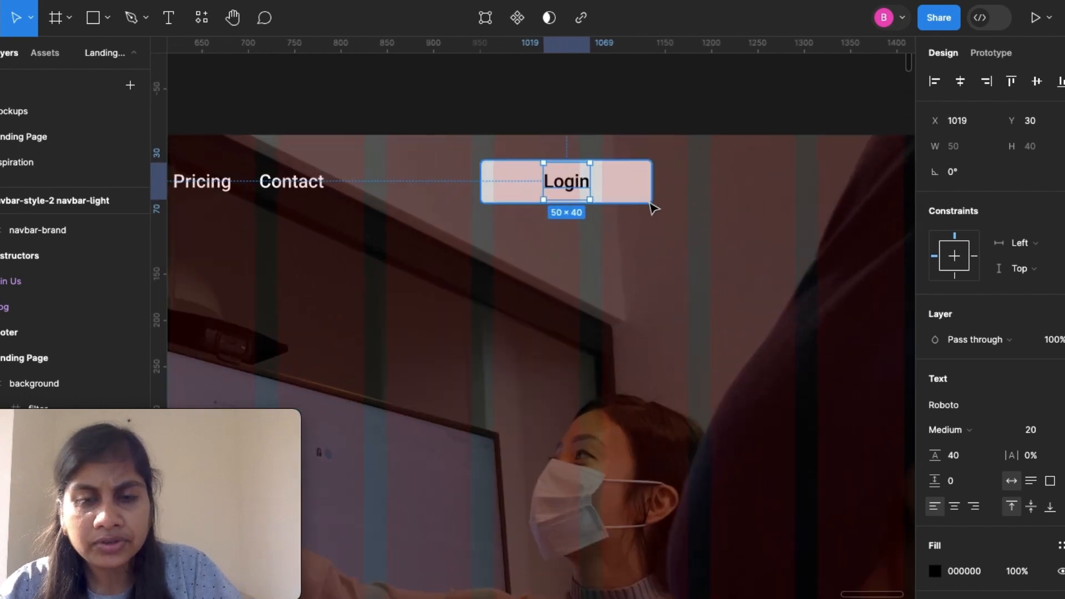
{"action": "key", "text": "alt"}
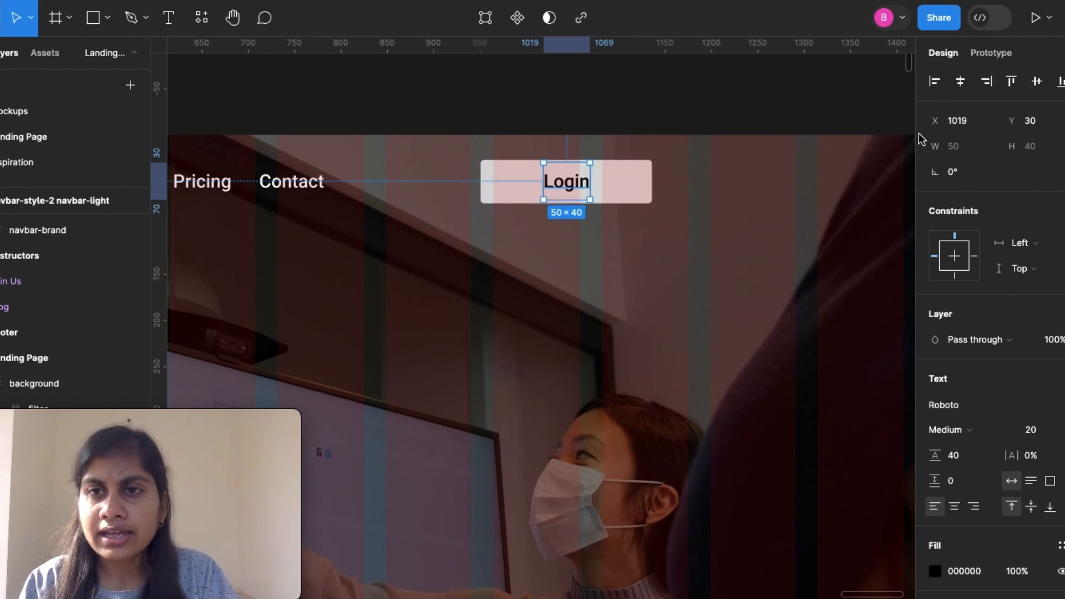
{"action": "left_click", "coordinate": [647, 184], "text": "shift"}
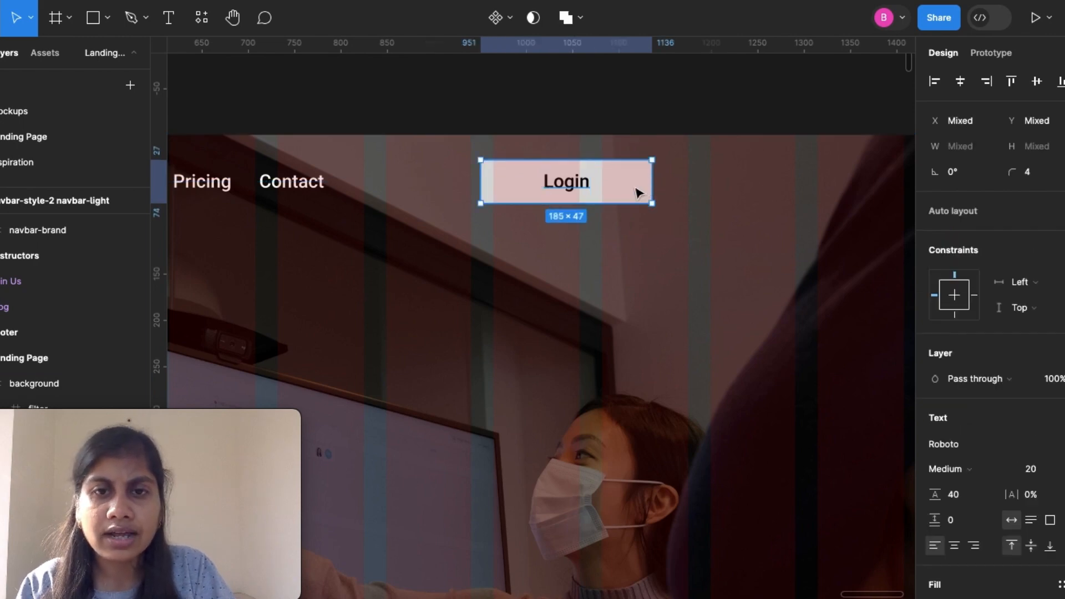
{"action": "left_click", "coordinate": [960, 81]}
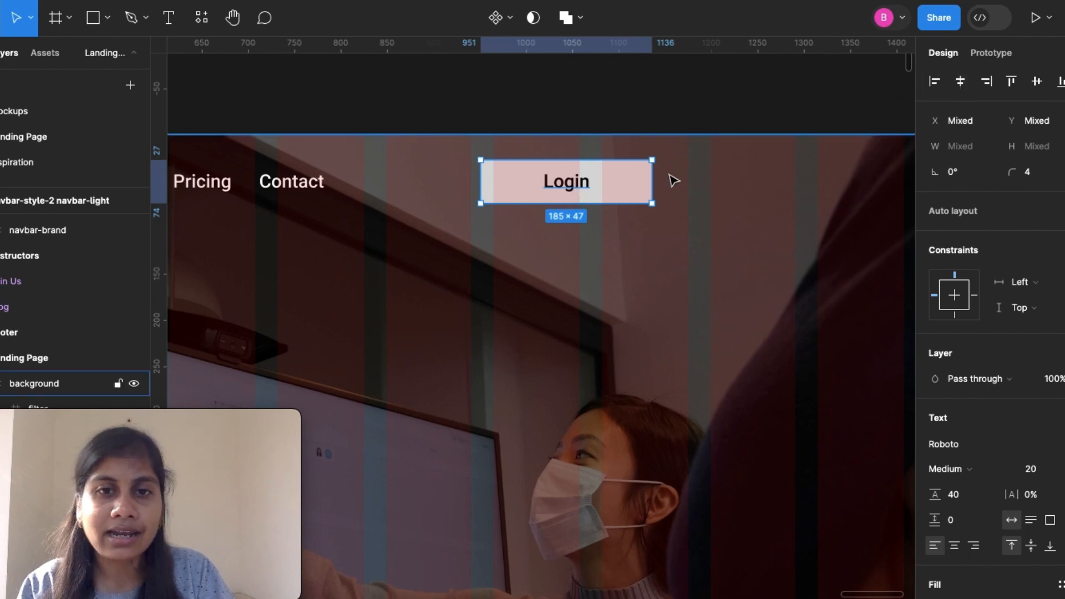
Change the fill of the rectangle behind Login to the blue 0085FF.
{"action": "left_click", "coordinate": [629, 204]}
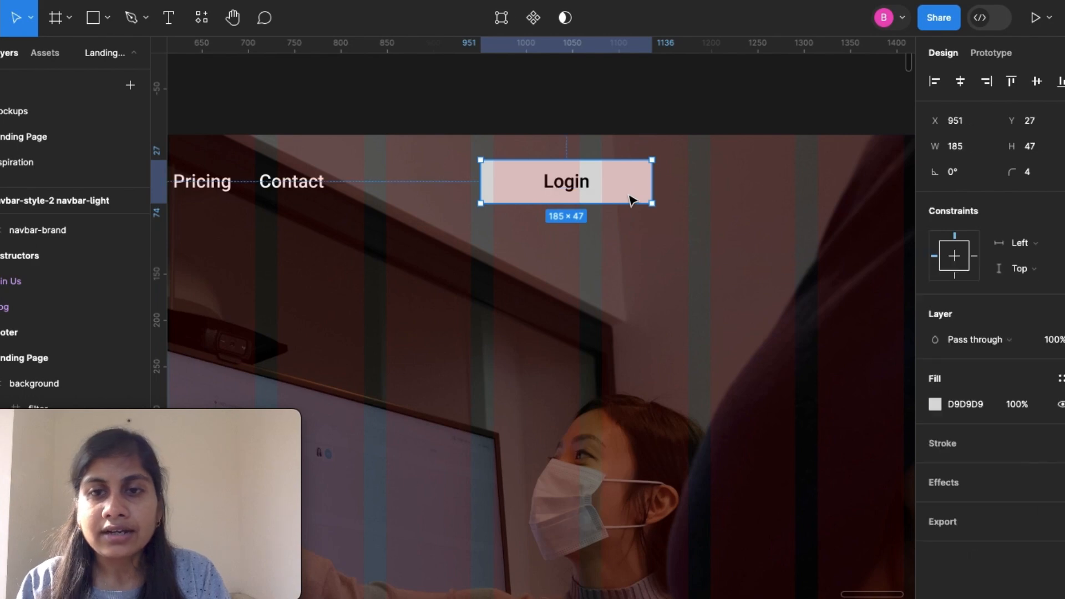
{"action": "left_click", "coordinate": [935, 405]}
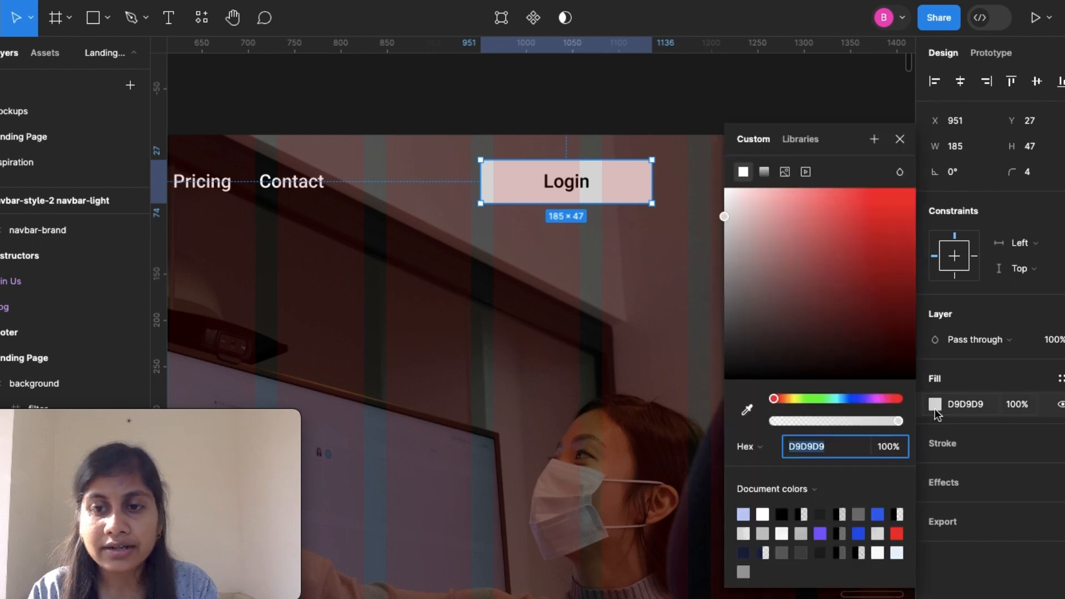
{"action": "left_click", "coordinate": [748, 417]}
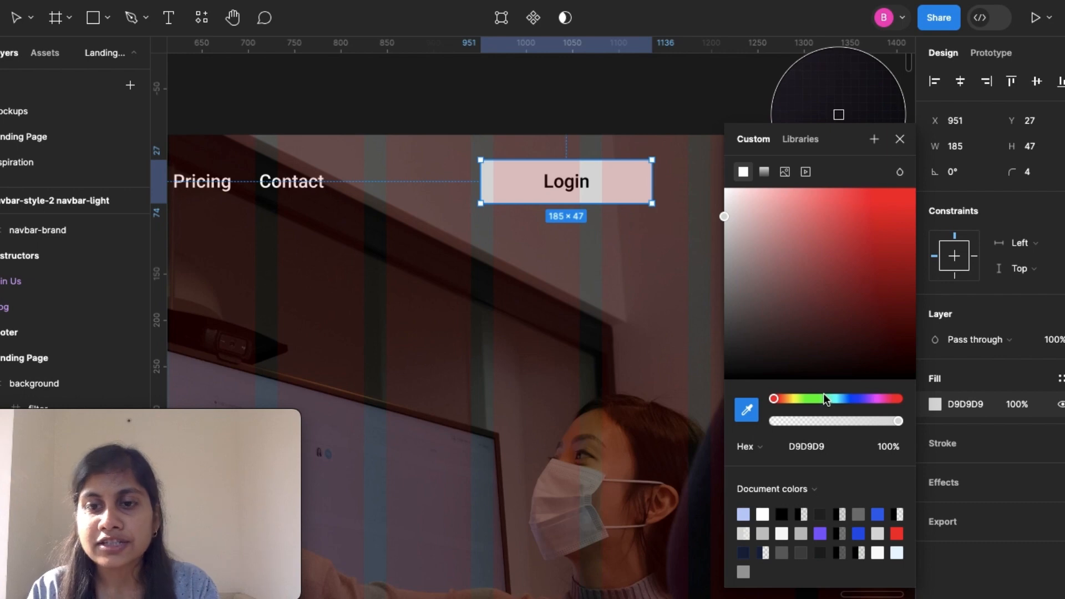
{"action": "left_click_drag", "start_coordinate": [843, 398], "coordinate": [844, 396]}
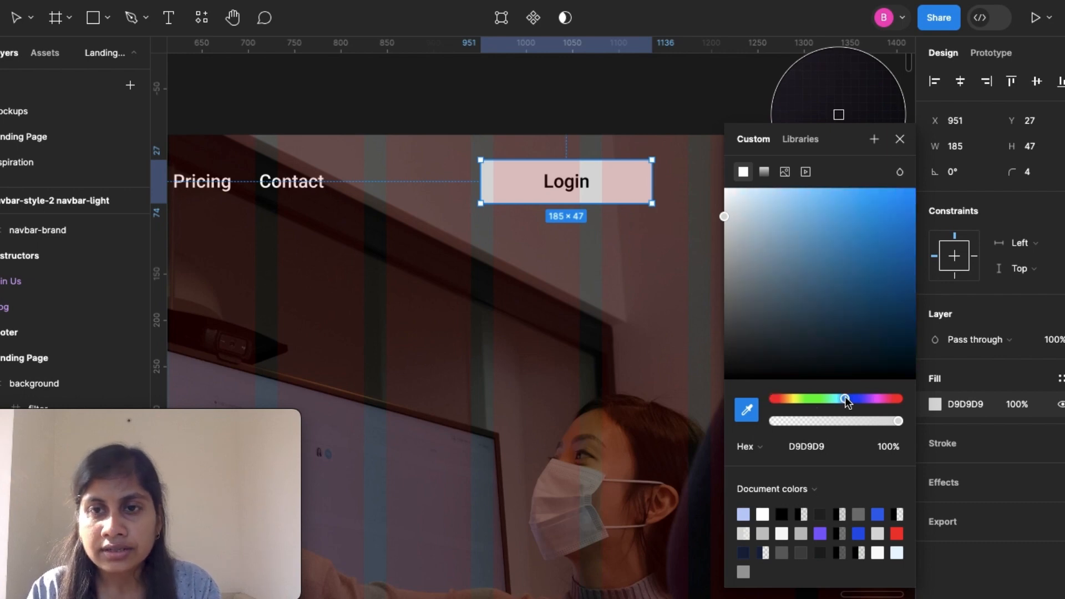
{"action": "left_click", "coordinate": [908, 188]}
{"action": "left_click_drag", "start_coordinate": [910, 188], "coordinate": [921, 177]}
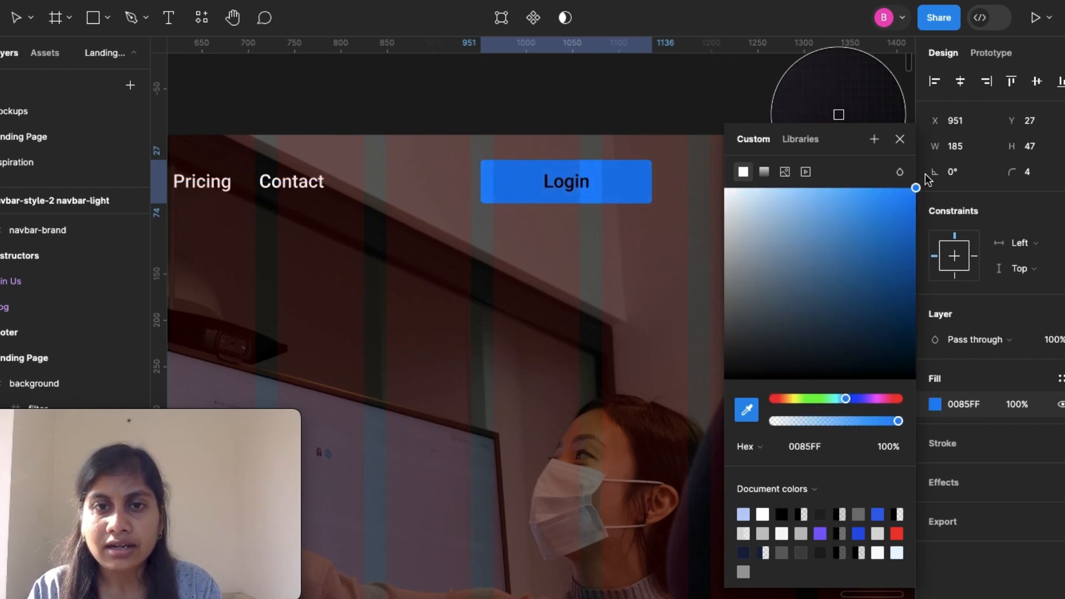
{"action": "left_click", "coordinate": [900, 139]}
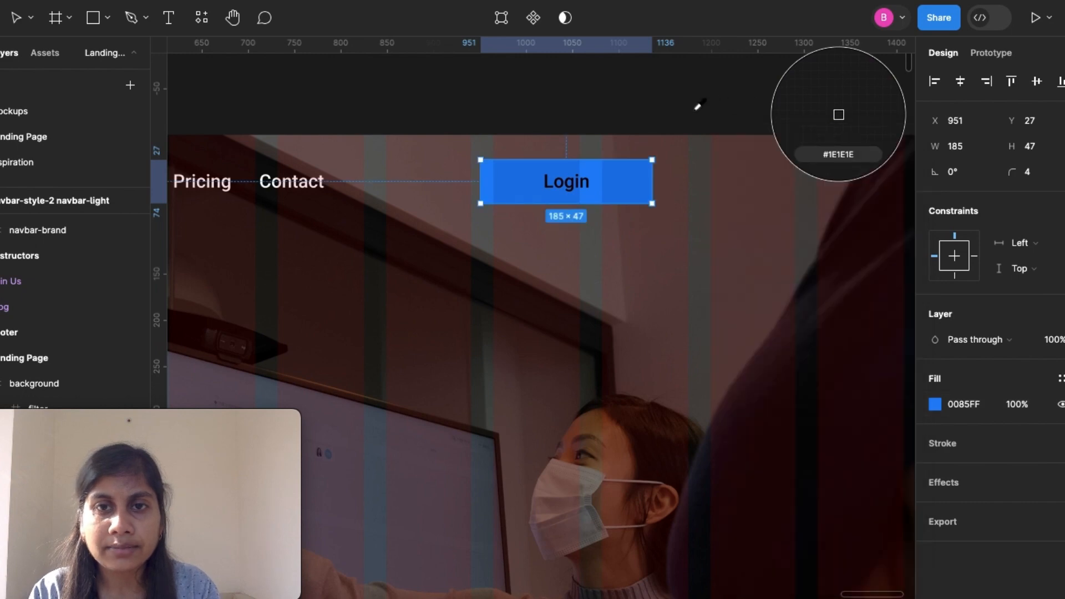
{"action": "left_click", "coordinate": [15, 18]}
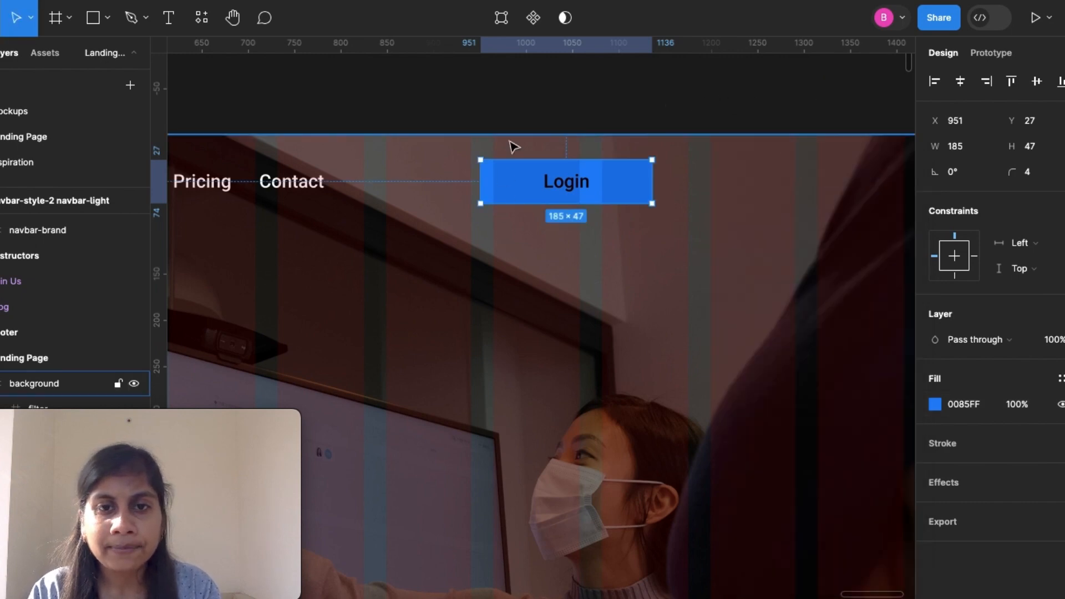
Change the fill of the Login text to white, FFFFFF.
{"action": "double_click", "coordinate": [581, 191]}
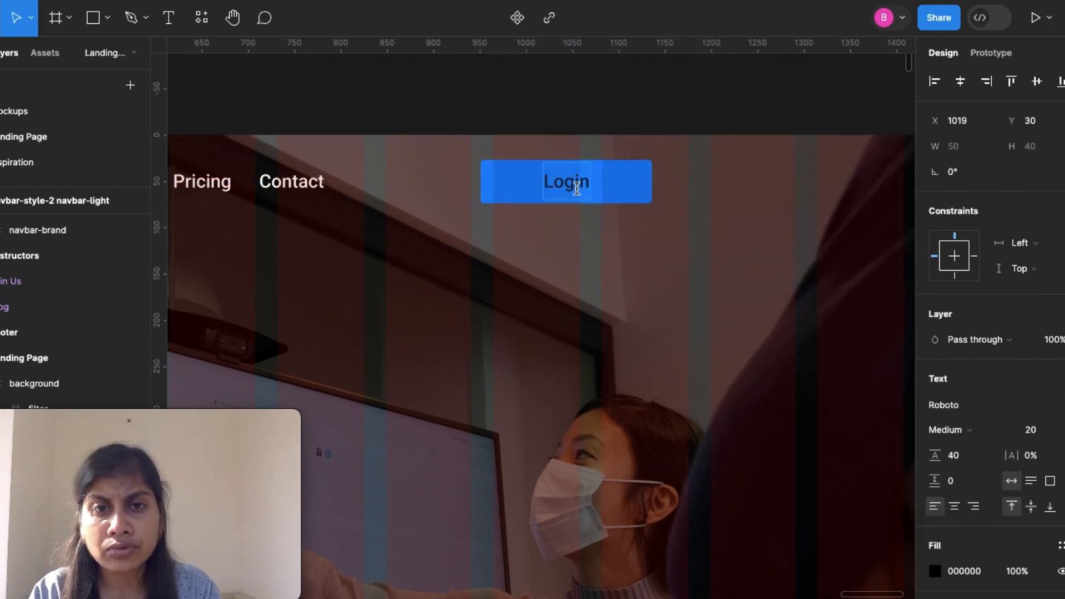
{"action": "scroll", "coordinate": [955, 497], "scroll_direction": "down", "scroll_amount": 3}
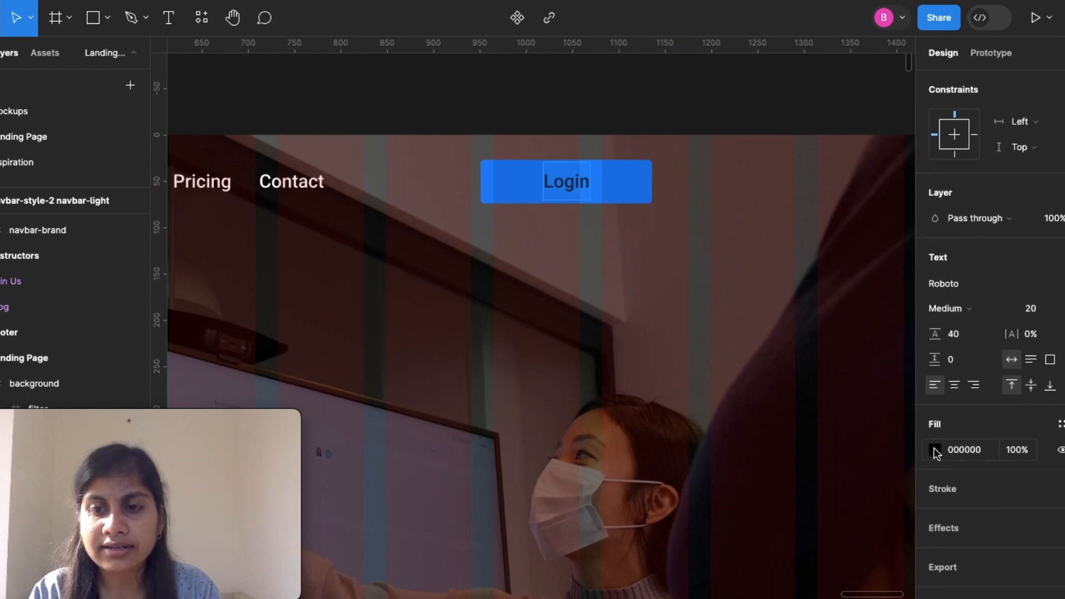
{"action": "left_click", "coordinate": [935, 450]}
{"action": "left_click", "coordinate": [733, 200]}
{"action": "left_click_drag", "start_coordinate": [710, 152], "coordinate": [707, 151]}
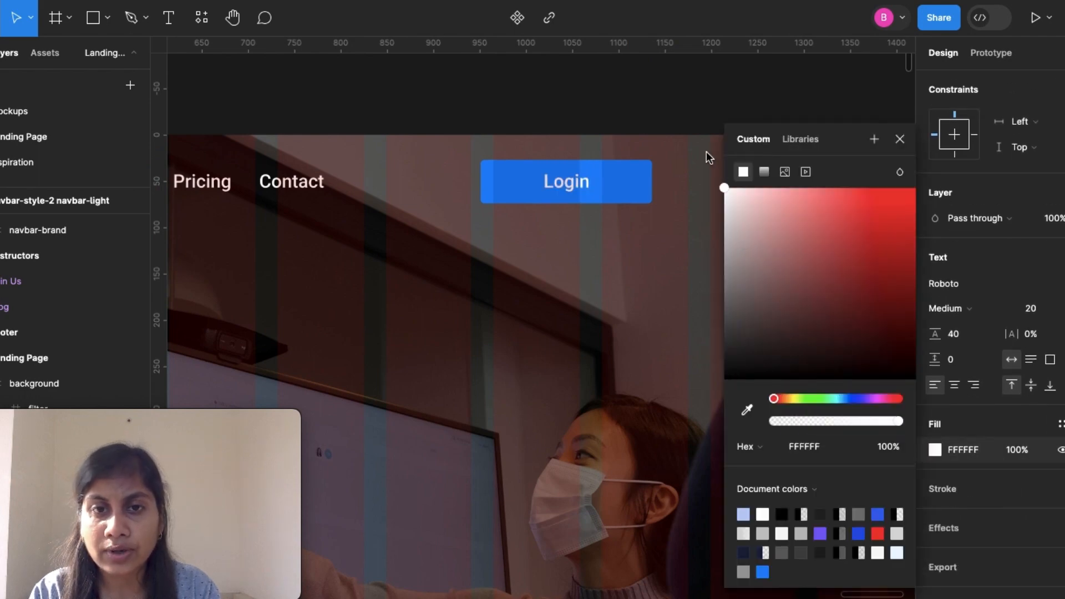
{"action": "left_click", "coordinate": [900, 139]}
{"action": "key", "text": "Escape"}
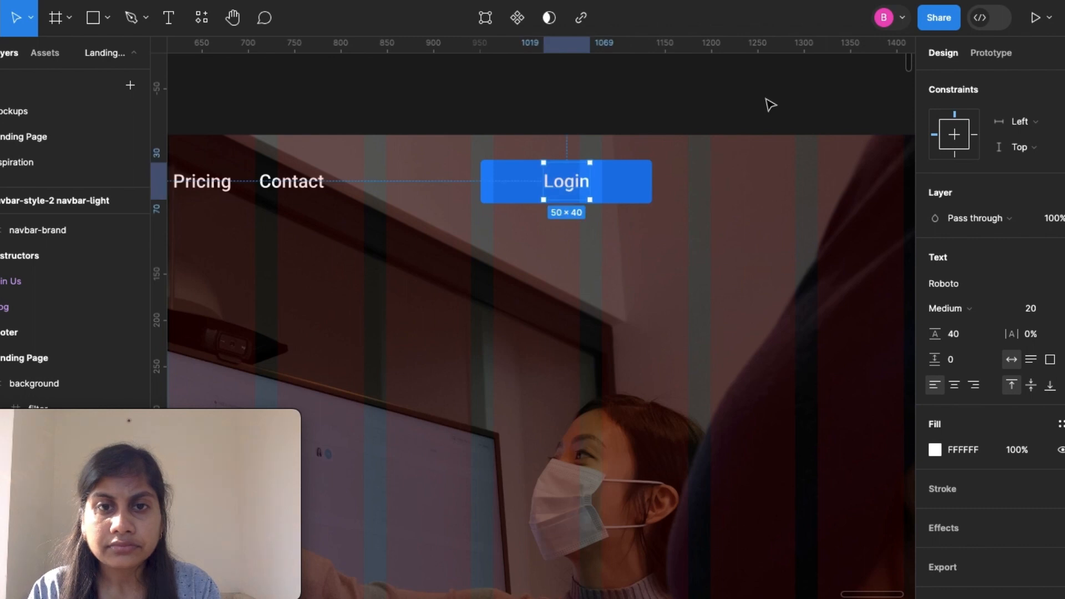
{"action": "left_click", "coordinate": [767, 102]}
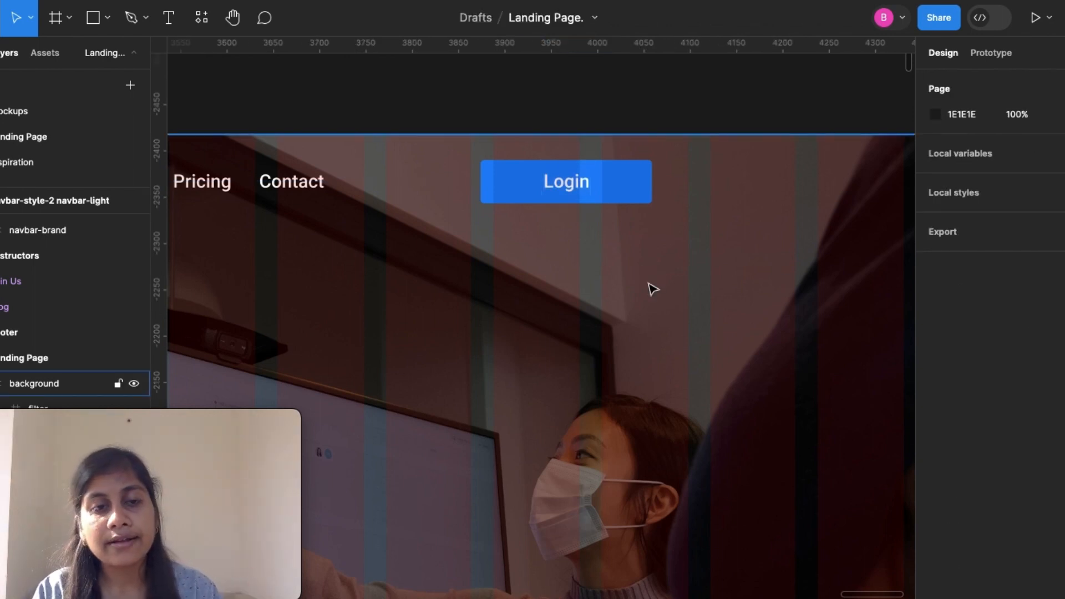
Combine the Login text and its blue rectangle into a button with auto layout.
{"action": "scroll", "coordinate": [653, 289], "scroll_direction": "down", "scroll_amount": 5}
{"action": "scroll", "coordinate": [657, 302], "scroll_direction": "up", "scroll_amount": 3}
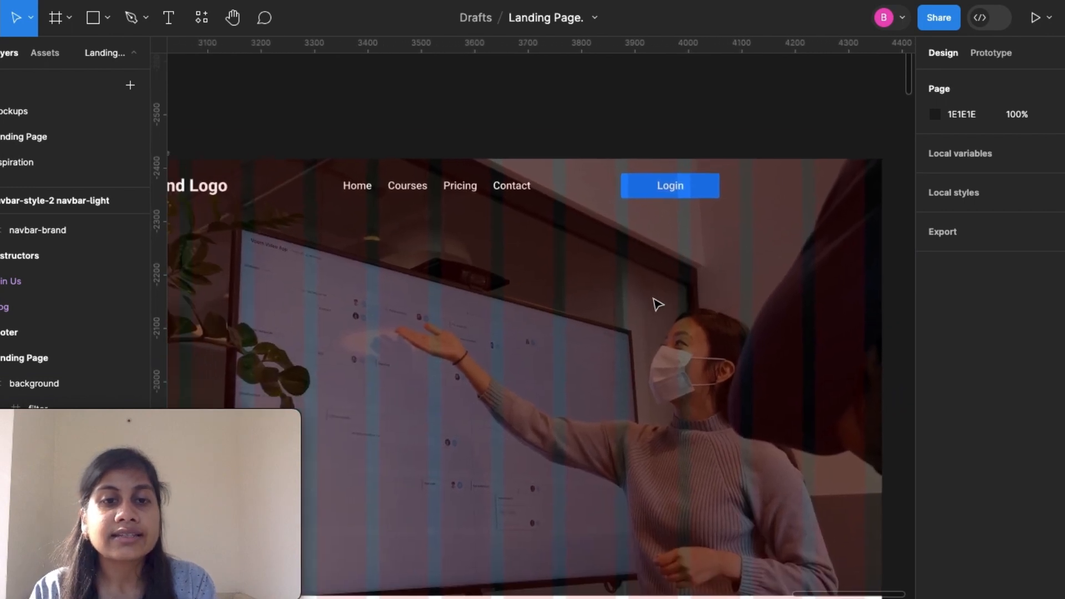
{"action": "scroll", "coordinate": [658, 304], "scroll_direction": "left", "scroll_amount": 3}
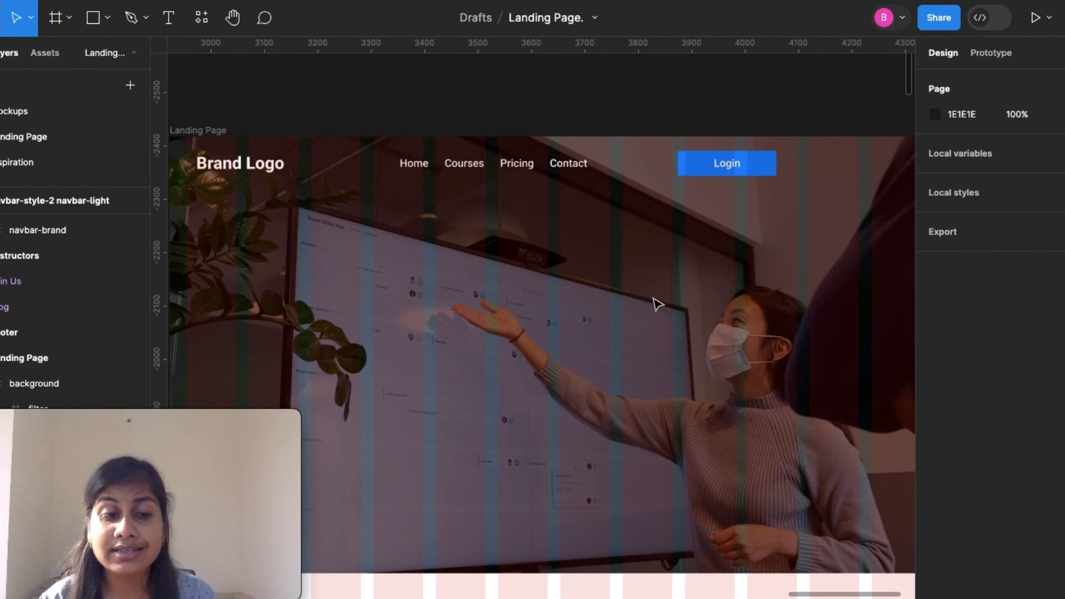
{"action": "triple_click", "coordinate": [733, 169]}
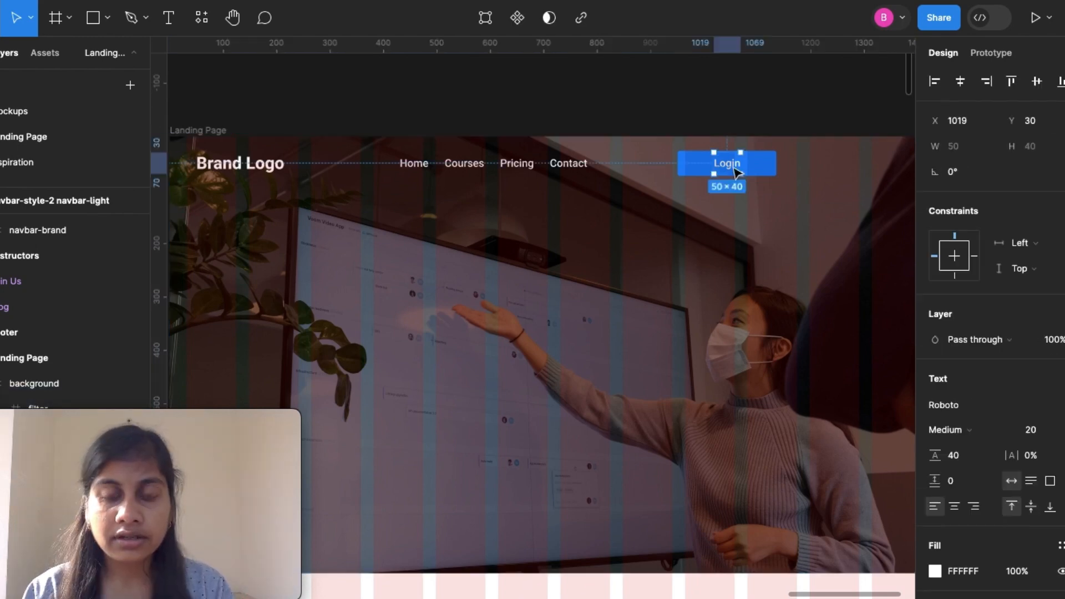
{"action": "double_click", "coordinate": [734, 170]}
{"action": "left_click", "coordinate": [777, 122]}
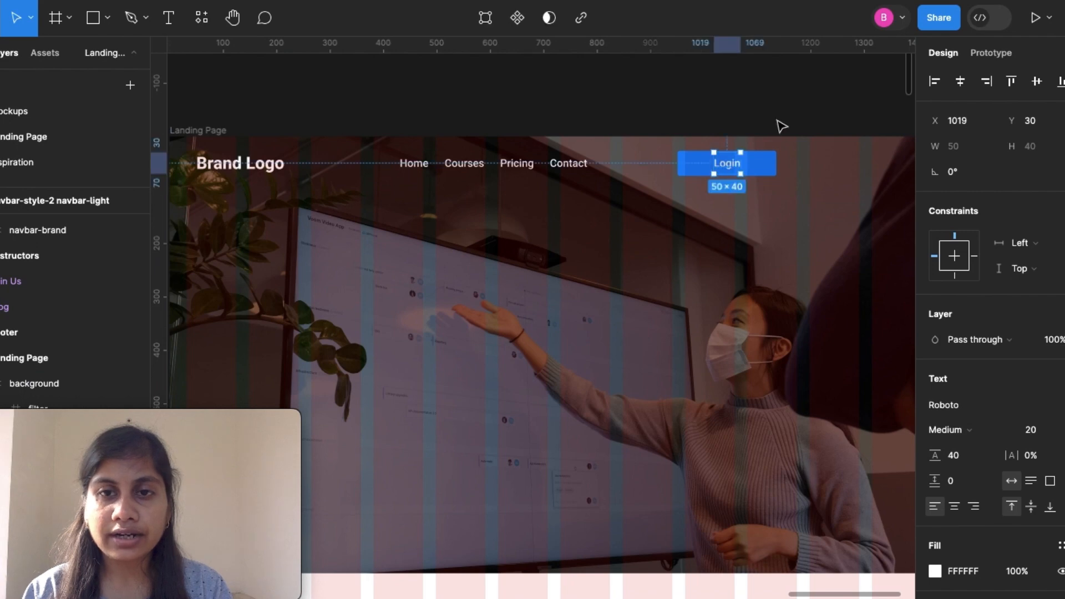
{"action": "left_click", "coordinate": [774, 169], "text": "shift"}
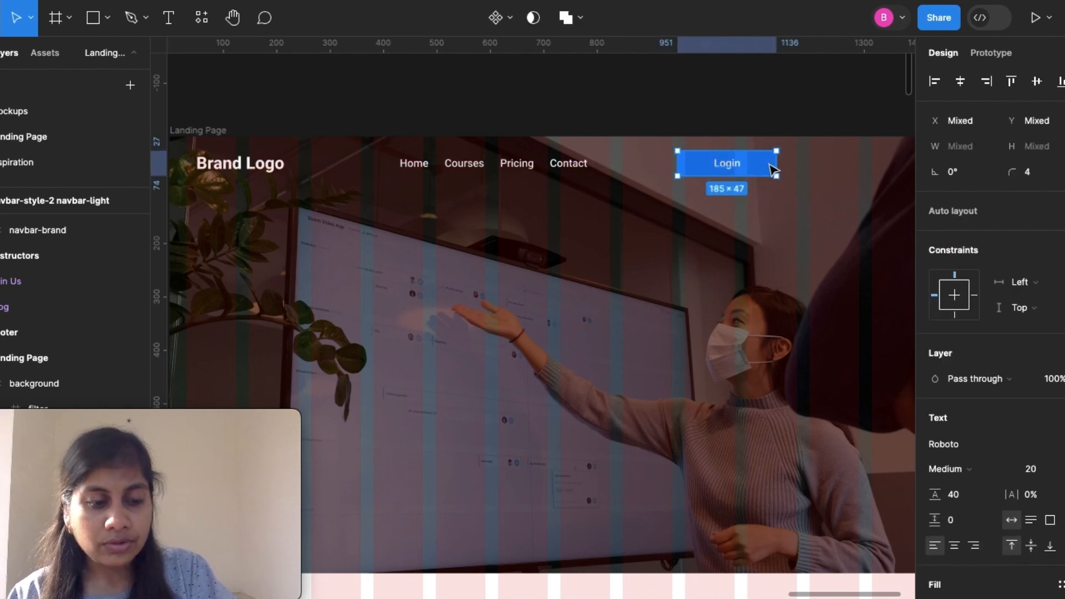
{"action": "key", "text": "shift+a"}
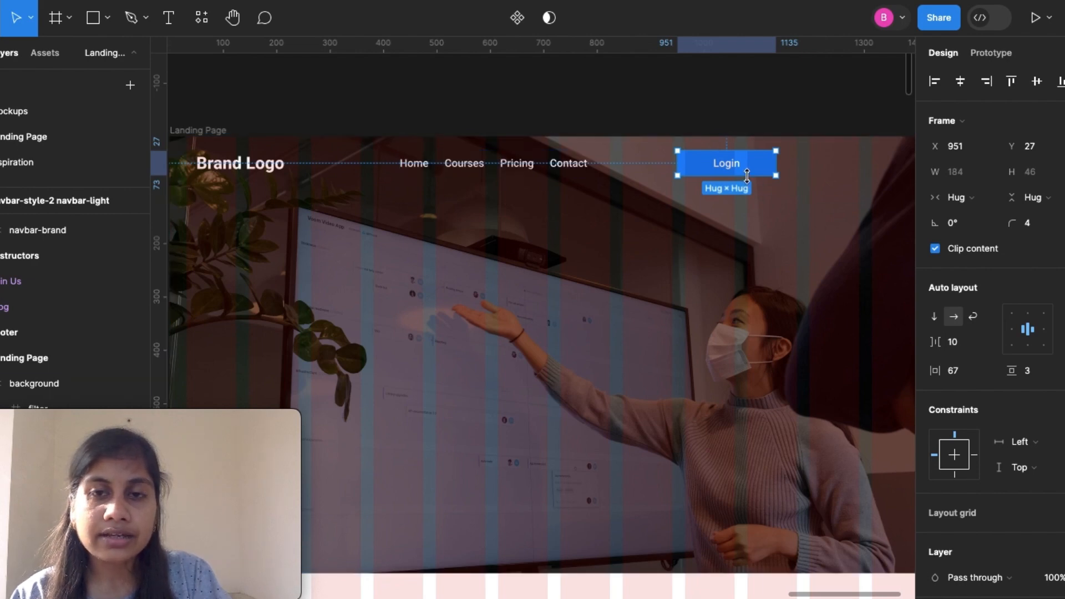
Combine the Brand Logo, the menu links and the Login button in one horizontal auto layout.
{"action": "left_click", "coordinate": [562, 168], "text": "shift"}
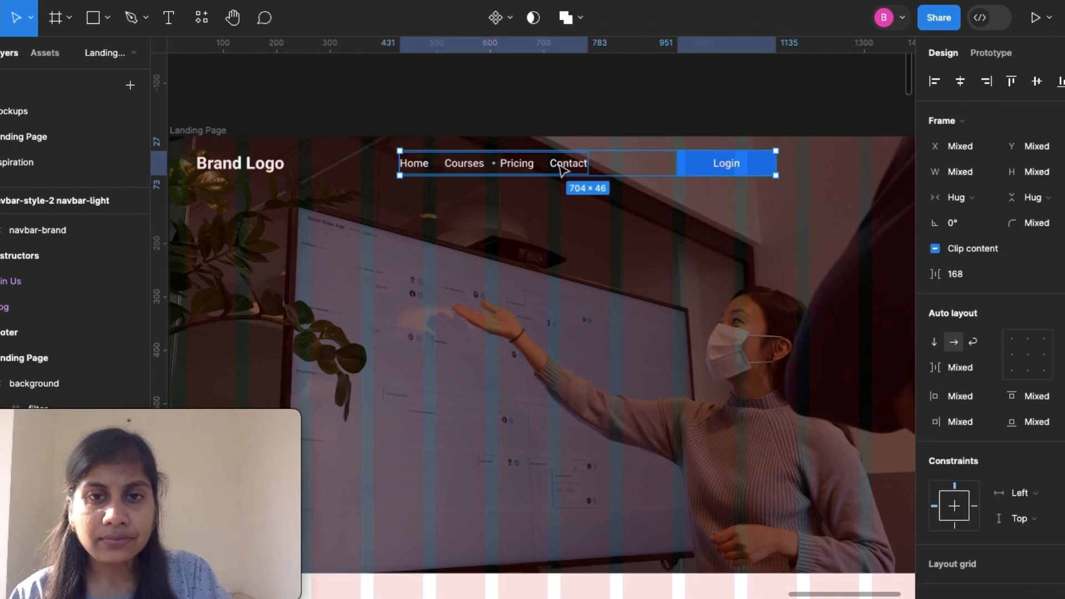
{"action": "left_click", "coordinate": [263, 169], "text": "shift"}
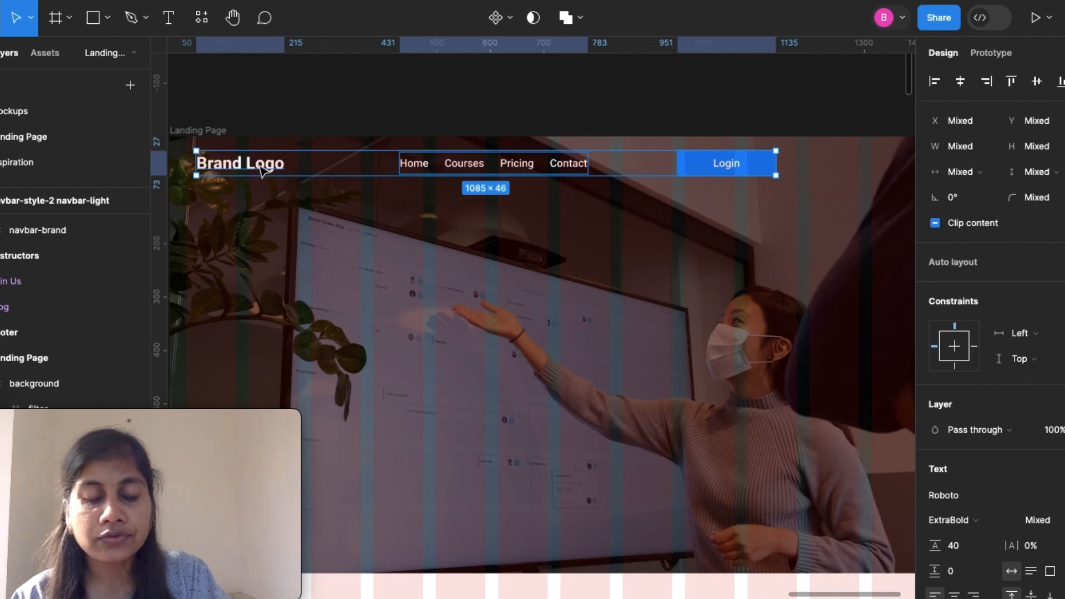
{"action": "key", "text": "shift+a"}
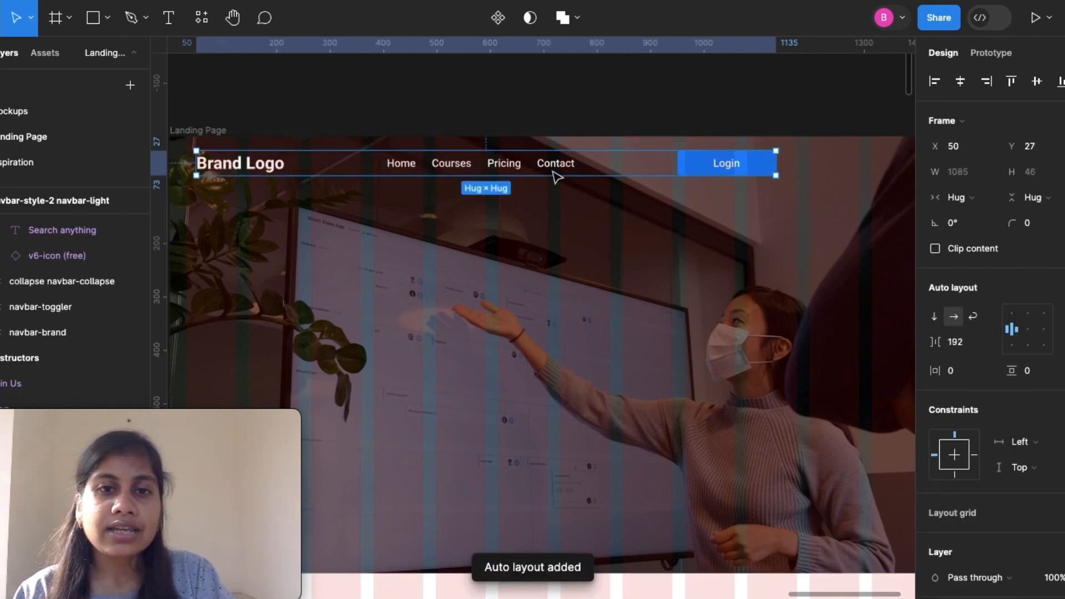
Paste the copied main-content block into the Landing Page frame and move it onto the hero image at about X 319, Y 213.
{"action": "scroll", "coordinate": [651, 94], "scroll_direction": "down", "scroll_amount": 3}
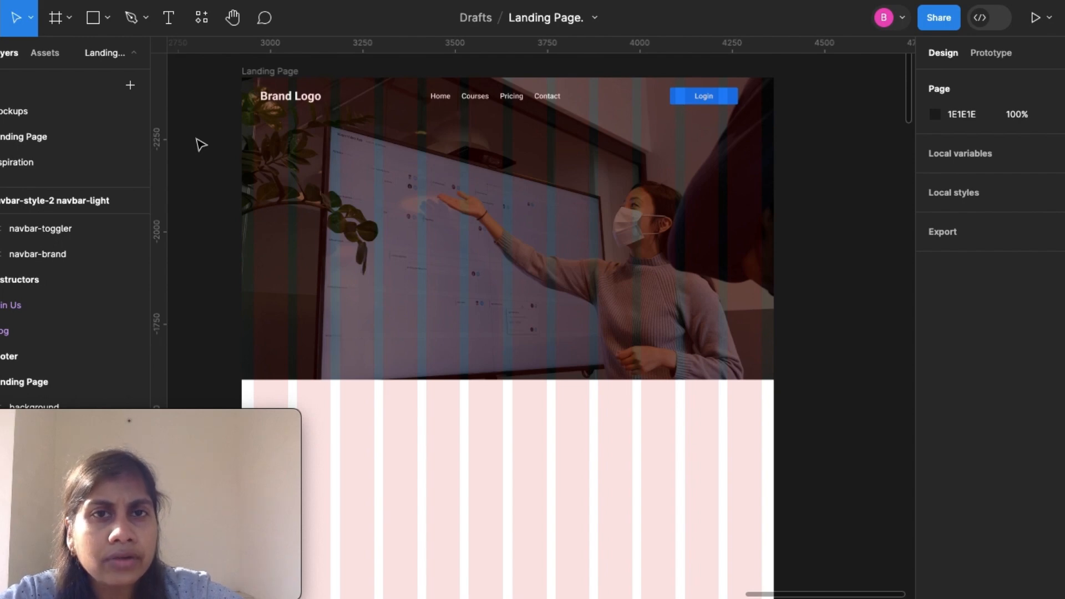
{"action": "left_click", "coordinate": [260, 75]}
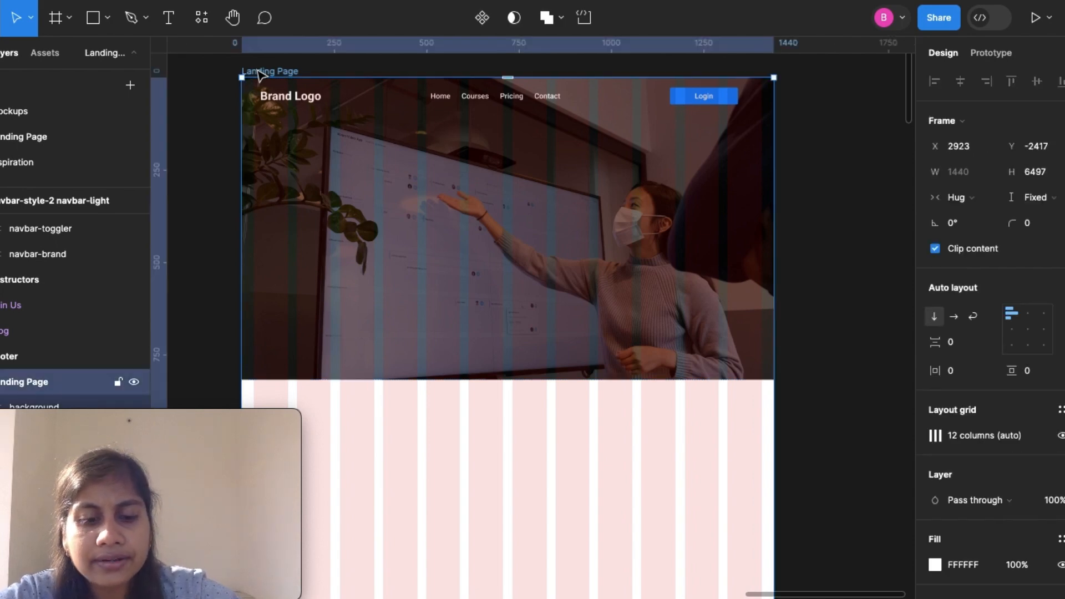
{"action": "key", "text": "super+v"}
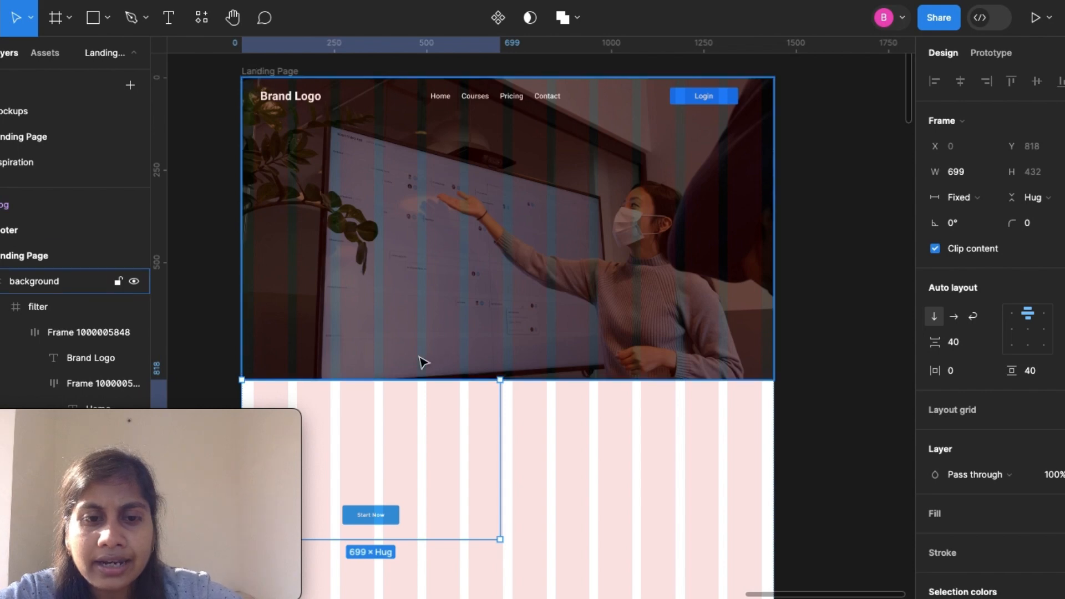
{"action": "left_click_drag", "start_coordinate": [442, 445], "coordinate": [534, 278]}
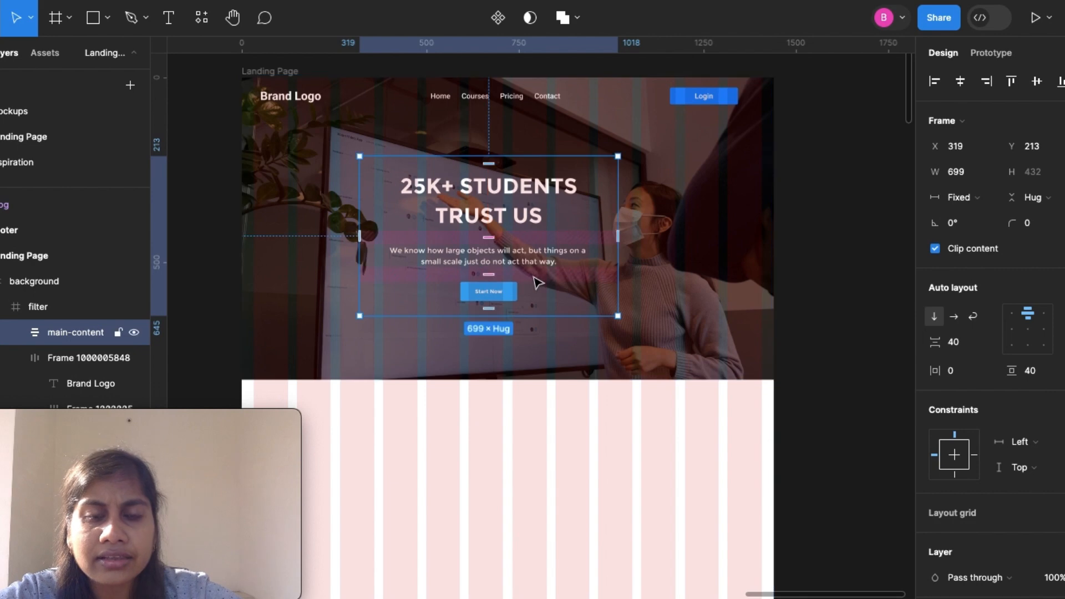
{"action": "left_click", "coordinate": [837, 319]}
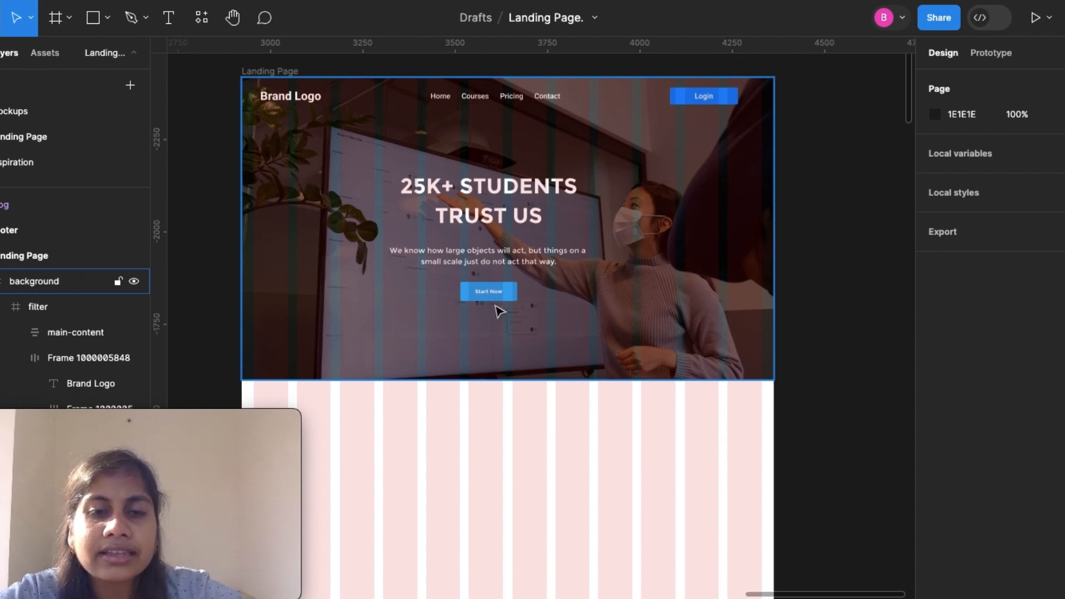
{"action": "scroll", "coordinate": [499, 311], "scroll_direction": "up", "scroll_amount": 5}
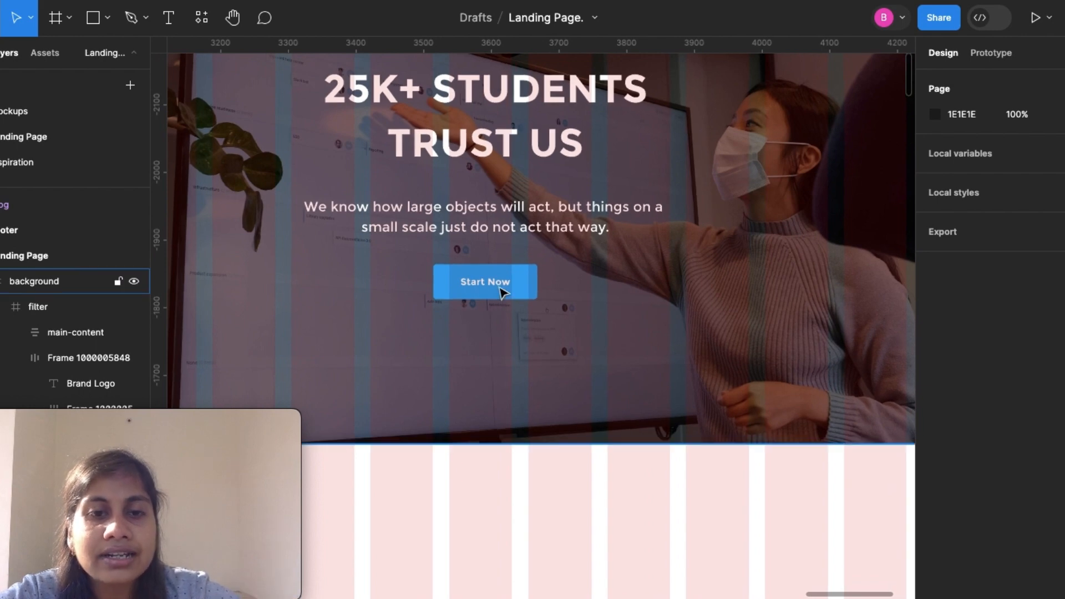
{"action": "scroll", "coordinate": [502, 291], "scroll_direction": "down", "scroll_amount": 5}
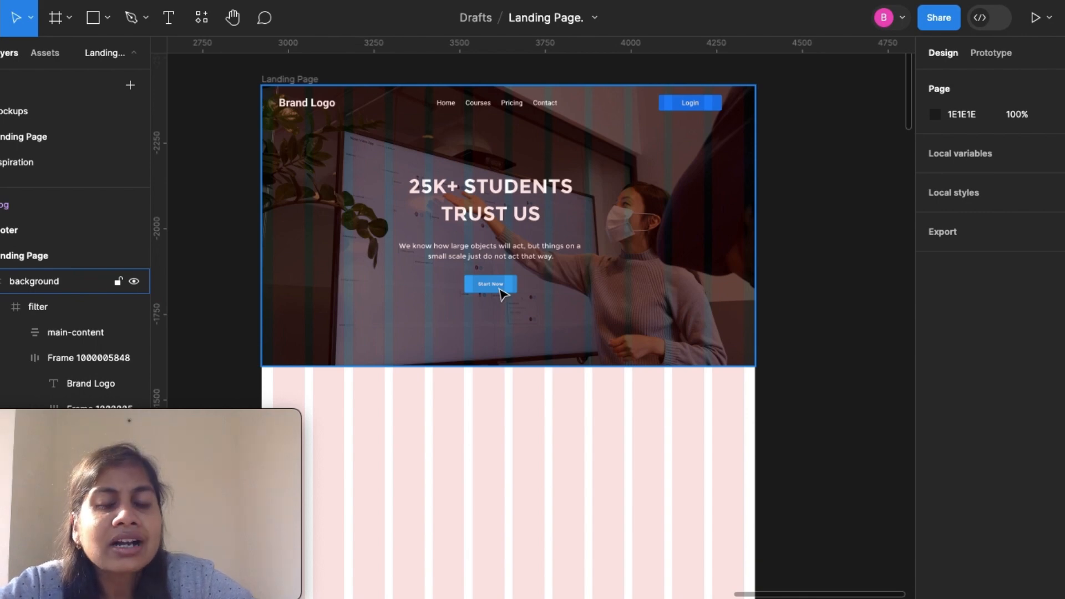
Replace the words "TRUST US" in the hero headline with "Have".
{"action": "double_click", "coordinate": [515, 224]}
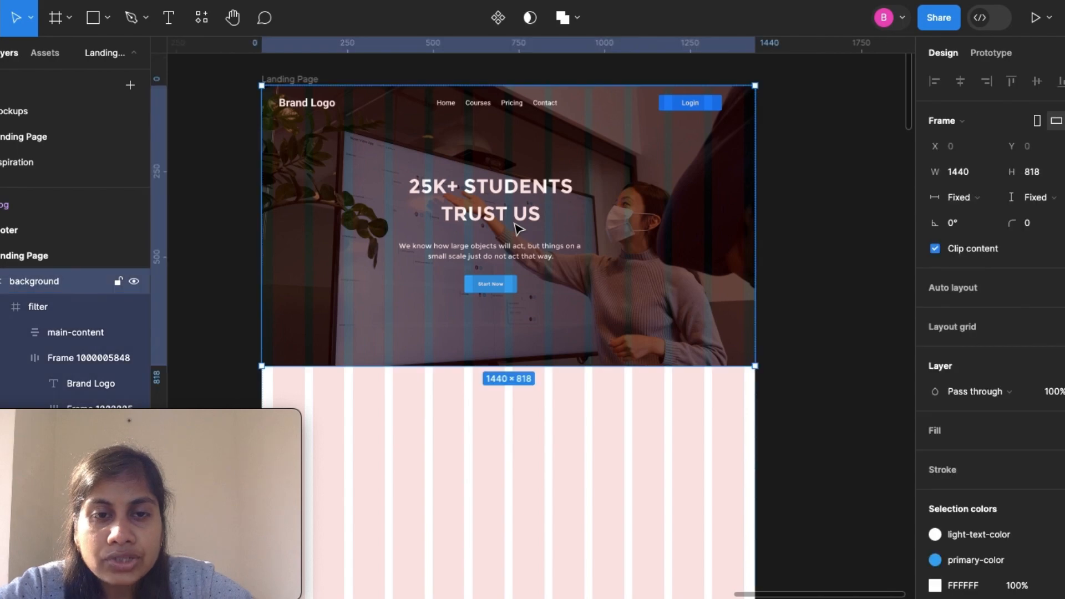
{"action": "double_click", "coordinate": [523, 214]}
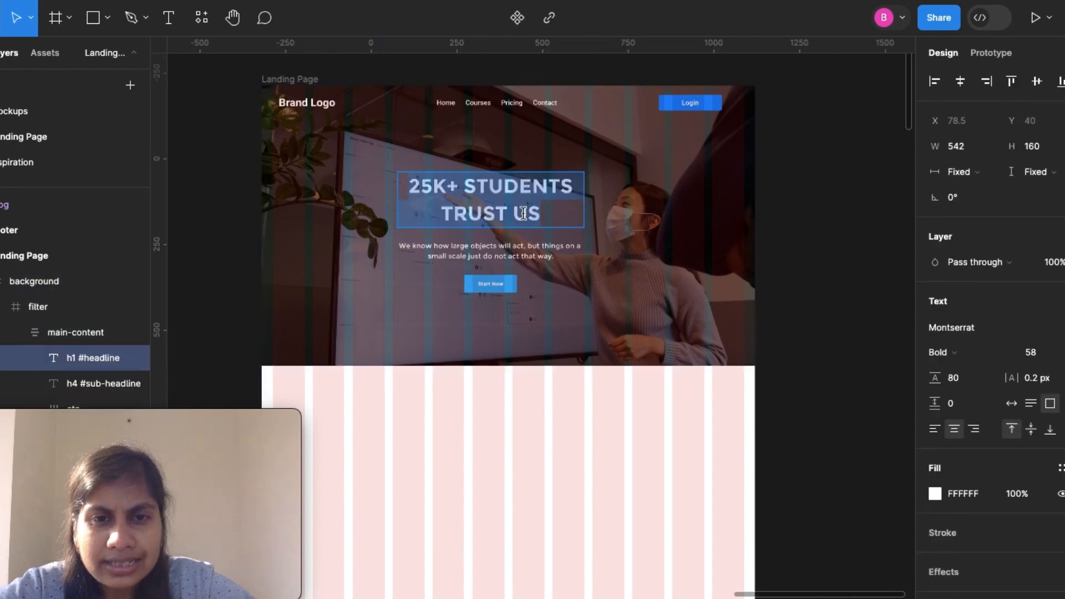
{"action": "left_click", "coordinate": [553, 216]}
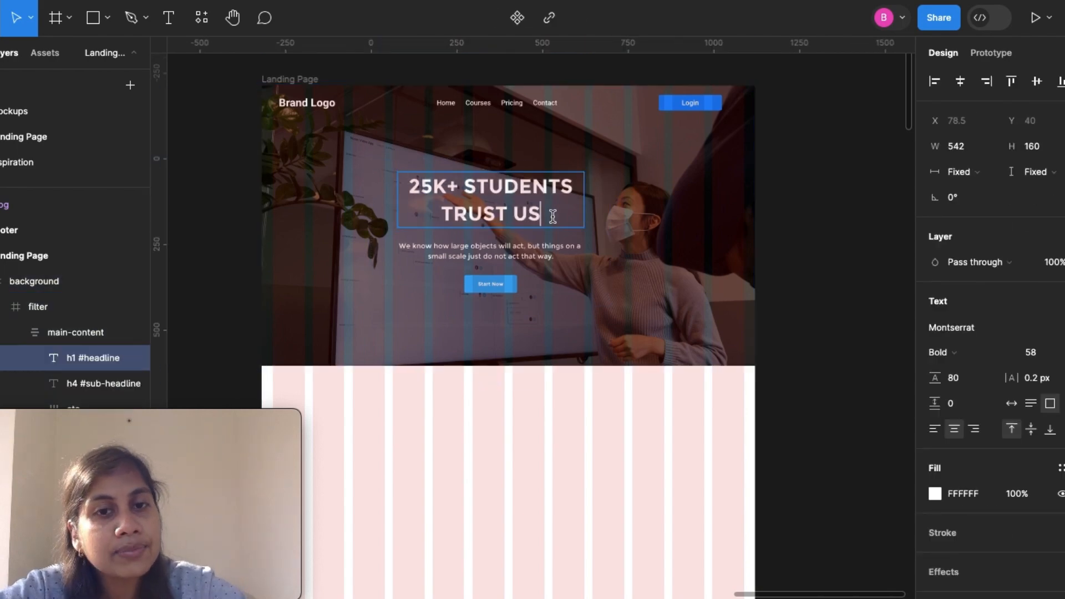
{"action": "key", "text": "BackSpace"}
{"action": "key", "text": "BackSpace"}
{"action": "key", "text": "BackSpace"}
{"action": "key", "text": "BackSpace"}
{"action": "key", "text": "BackSpace"}
{"action": "key", "text": "BackSpace"}
{"action": "key", "text": "BackSpace"}
{"action": "key", "text": "BackSpace"}
{"action": "key", "text": "BackSpace"}
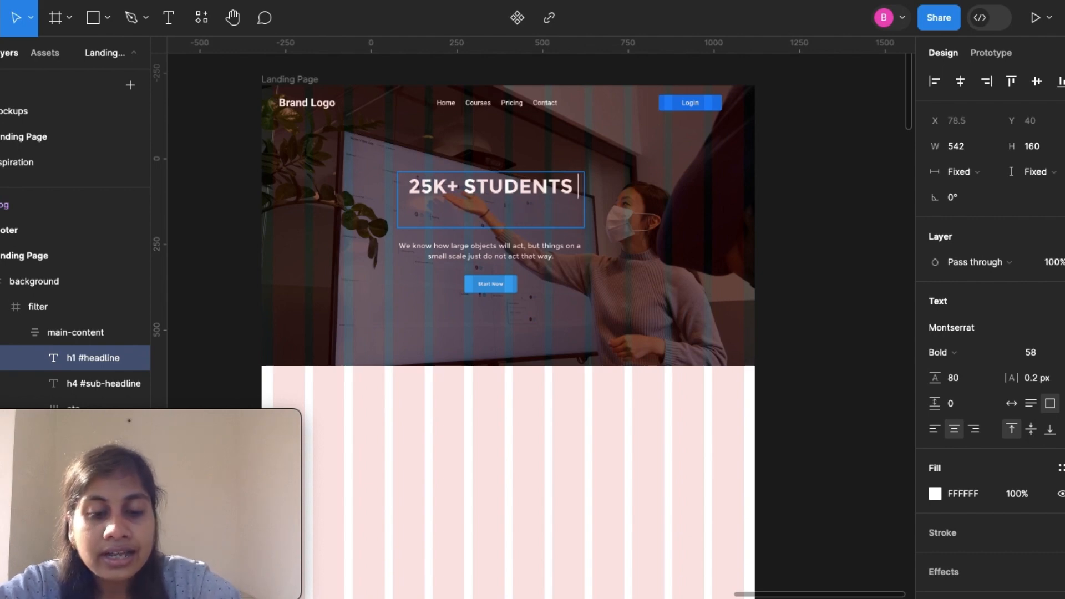
{"action": "type", "text": "Have"}
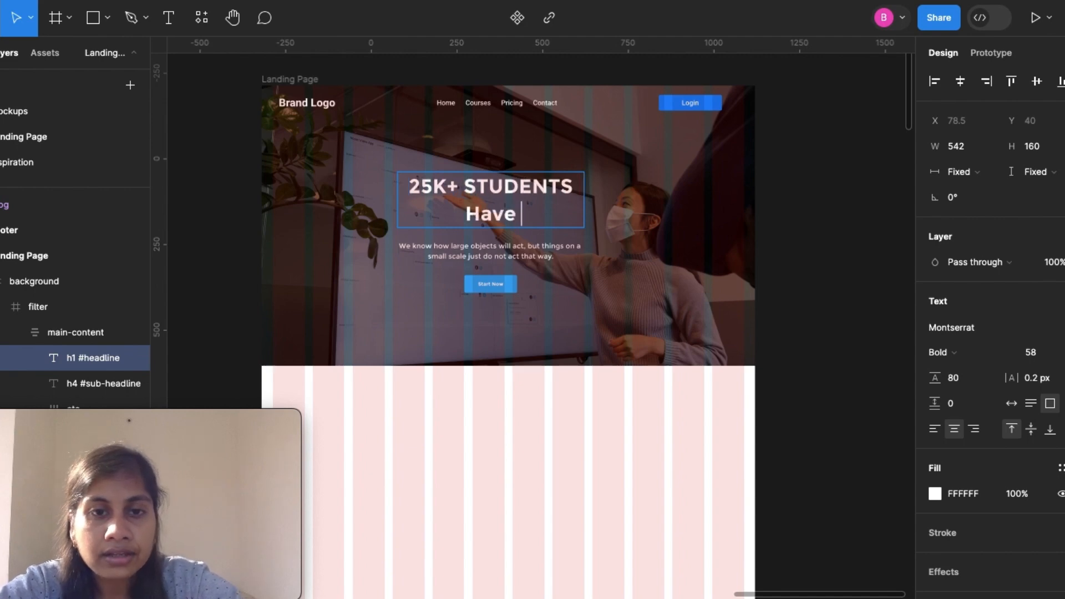
Retype the word "STUDENTS" in the hero headline in title case as "Students".
{"action": "left_click", "coordinate": [567, 185]}
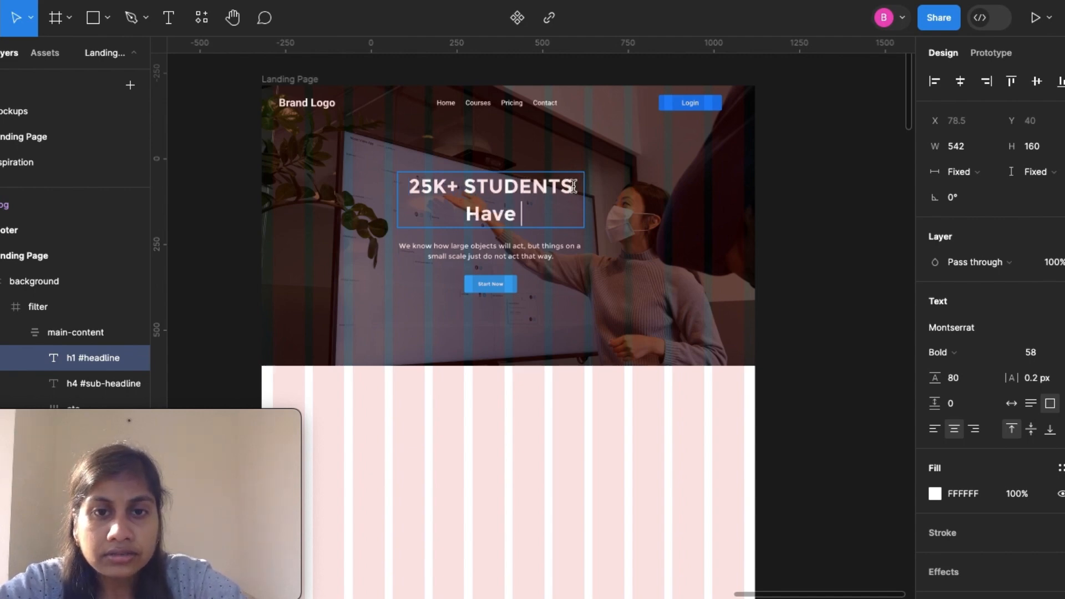
{"action": "key", "text": "BackSpace"}
{"action": "key", "text": "BackSpace"}
{"action": "key", "text": "BackSpace"}
{"action": "key", "text": "BackSpace"}
{"action": "key", "text": "BackSpace"}
{"action": "key", "text": "BackSpace"}
{"action": "key", "text": "BackSpace"}
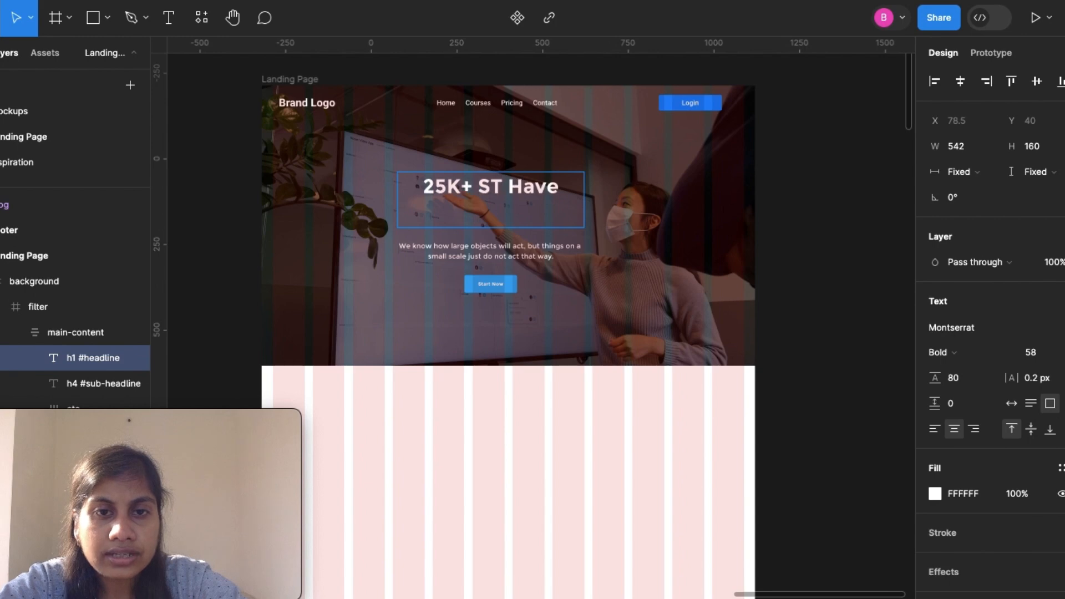
{"action": "type", "text": "TUDENTS"}
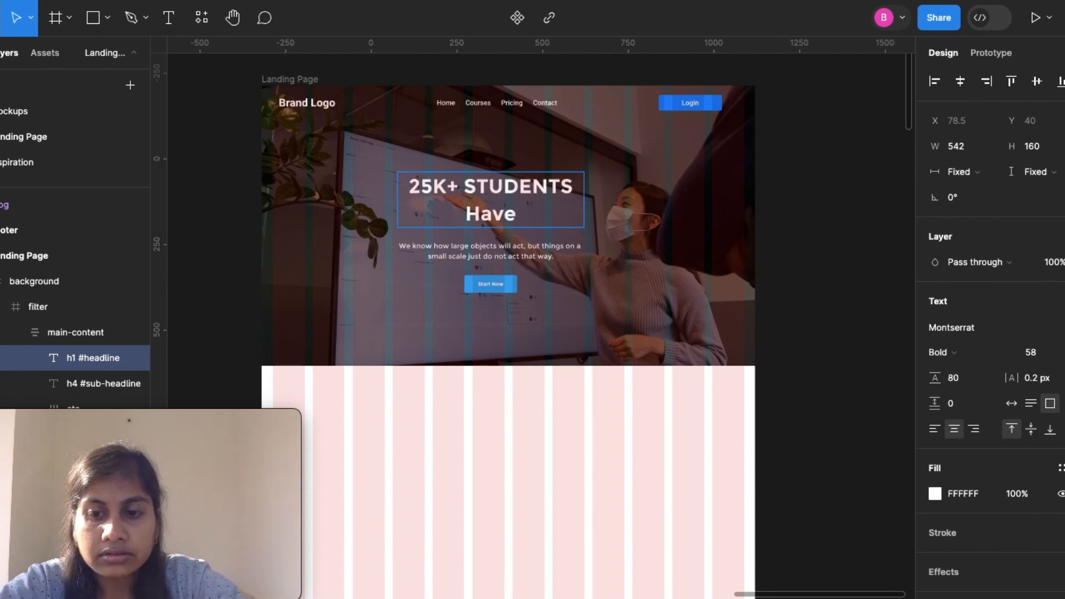
{"action": "key", "text": "BackSpace"}
{"action": "key", "text": "BackSpace"}
{"action": "key", "text": "BackSpace"}
{"action": "key", "text": "BackSpace"}
{"action": "key", "text": "BackSpace"}
{"action": "key", "text": "BackSpace"}
{"action": "key", "text": "BackSpace"}
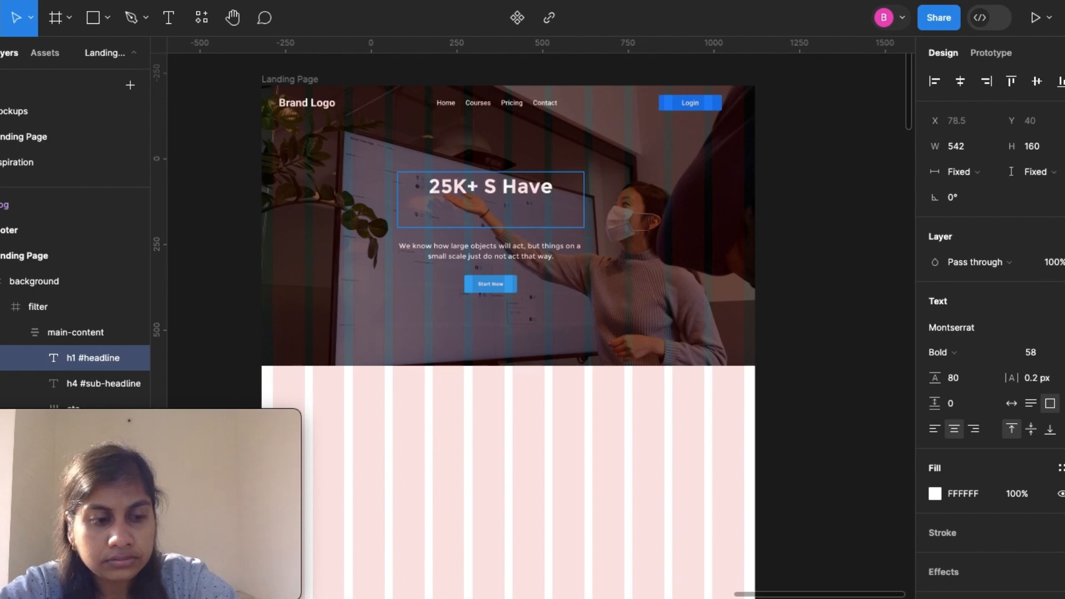
{"action": "type", "text": "tu"}
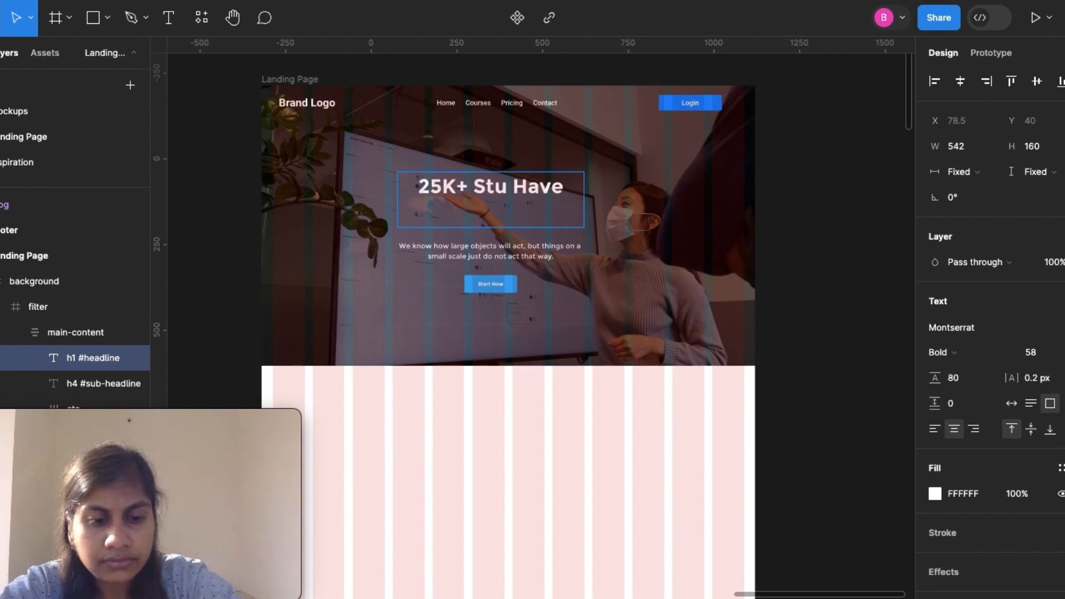
{"action": "type", "text": "dents"}
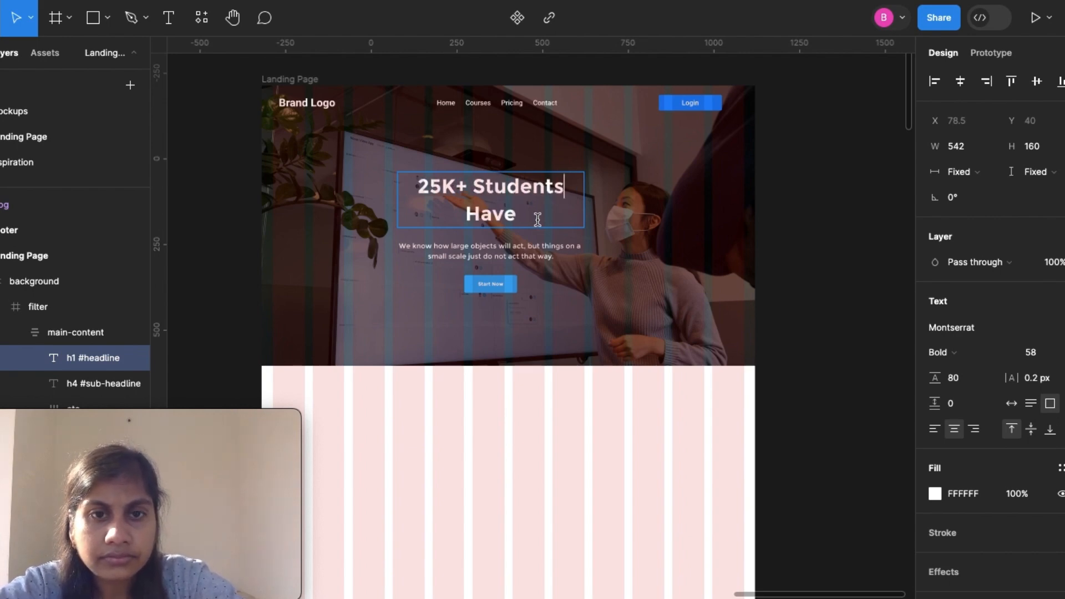
Add "Enrolled" after "Have" in the hero headline and widen the headline's text box toward the right.
{"action": "left_click", "coordinate": [537, 218]}
{"action": "type", "text": "Enr"}
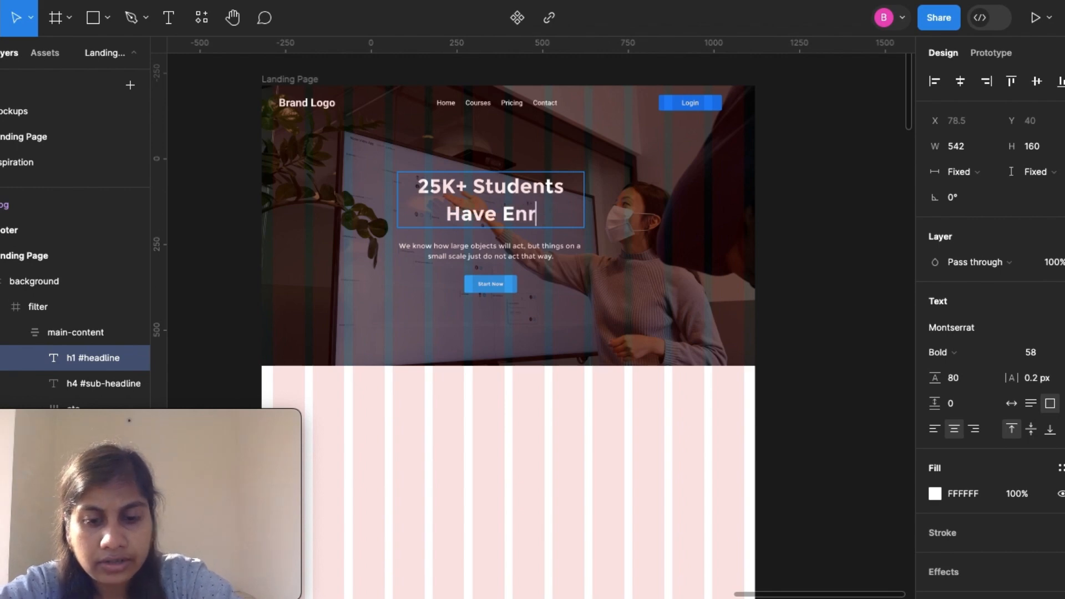
{"action": "type", "text": "olled"}
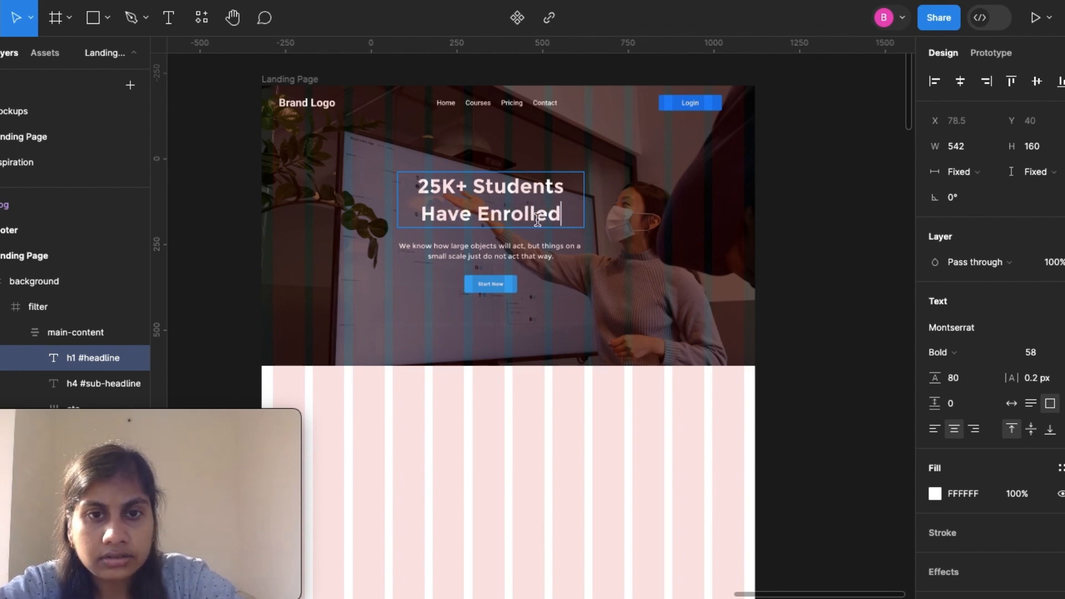
{"action": "key", "text": "Escape"}
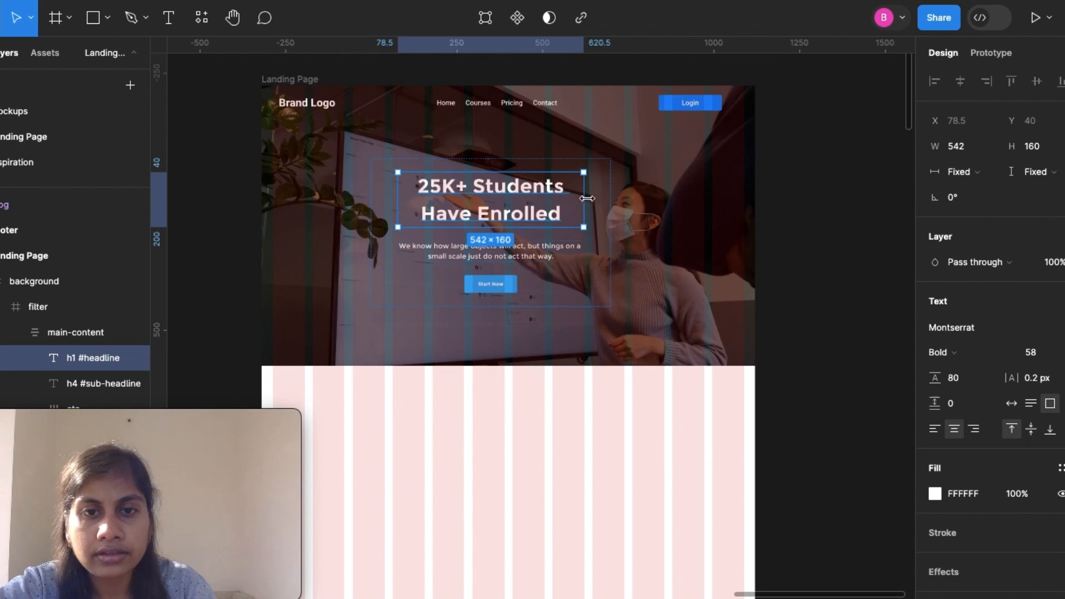
{"action": "left_click_drag", "start_coordinate": [584, 204], "coordinate": [716, 199]}
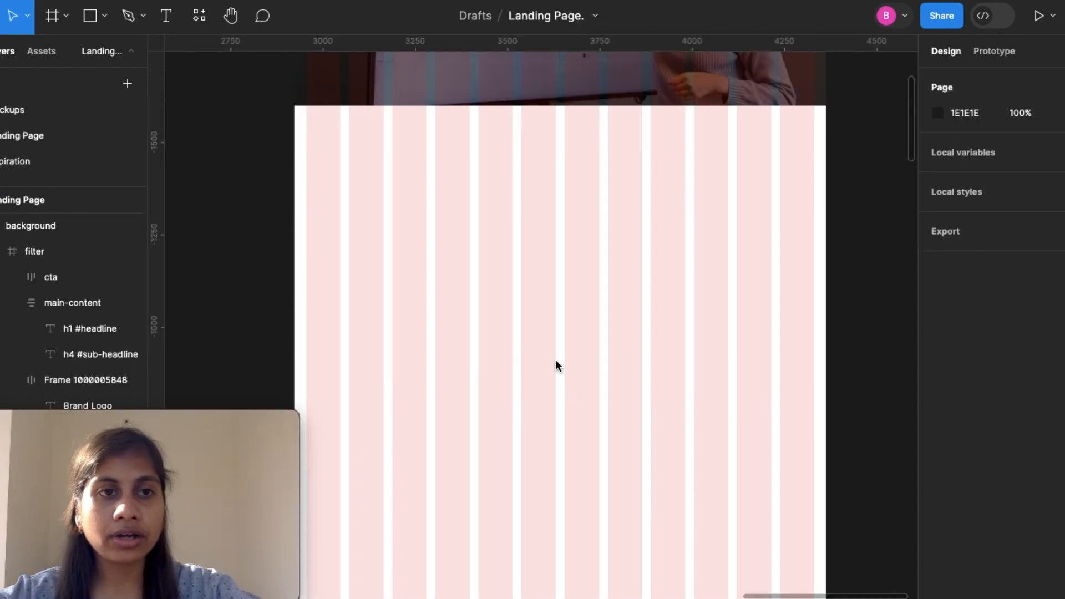
Add a "Courses" text heading below the hero at about Y 953 and center it horizontally in the Landing Page frame.
{"action": "left_click", "coordinate": [176, 26]}
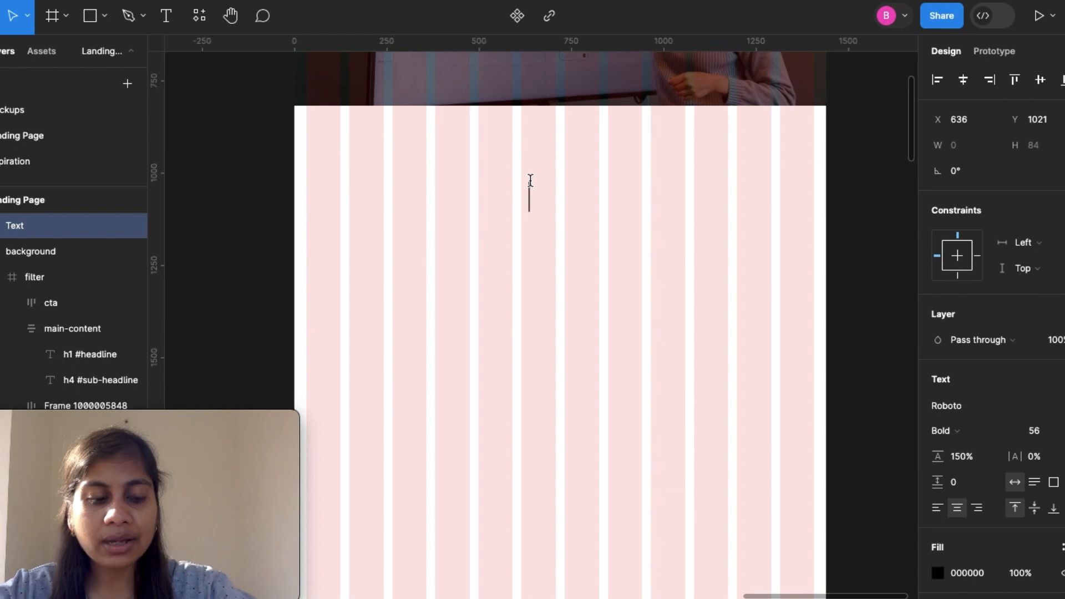
{"action": "type", "text": "Cour"}
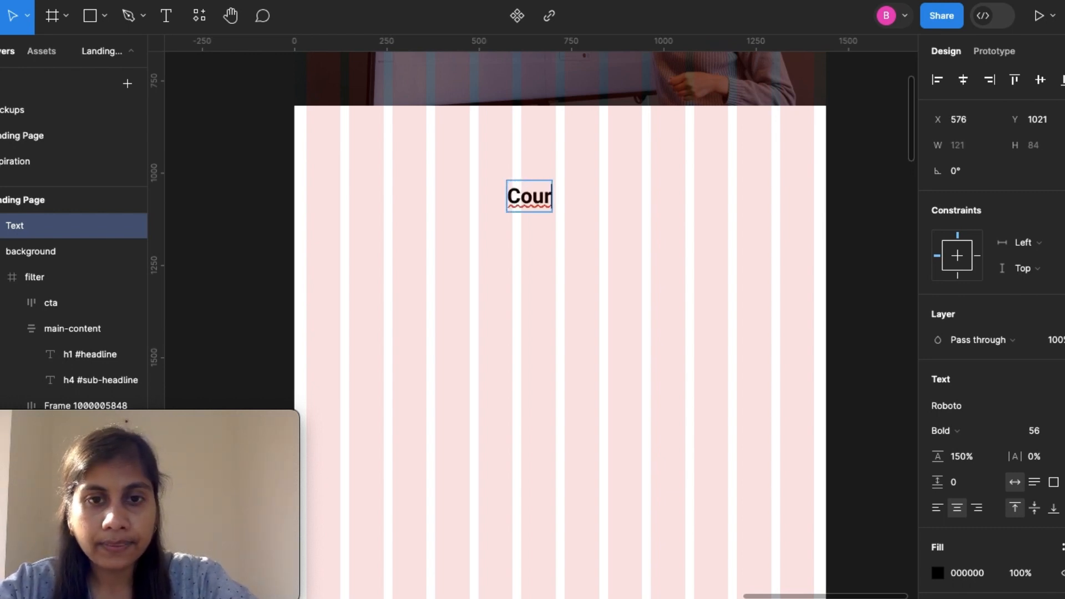
{"action": "type", "text": "ses"}
{"action": "key", "text": "Escape"}
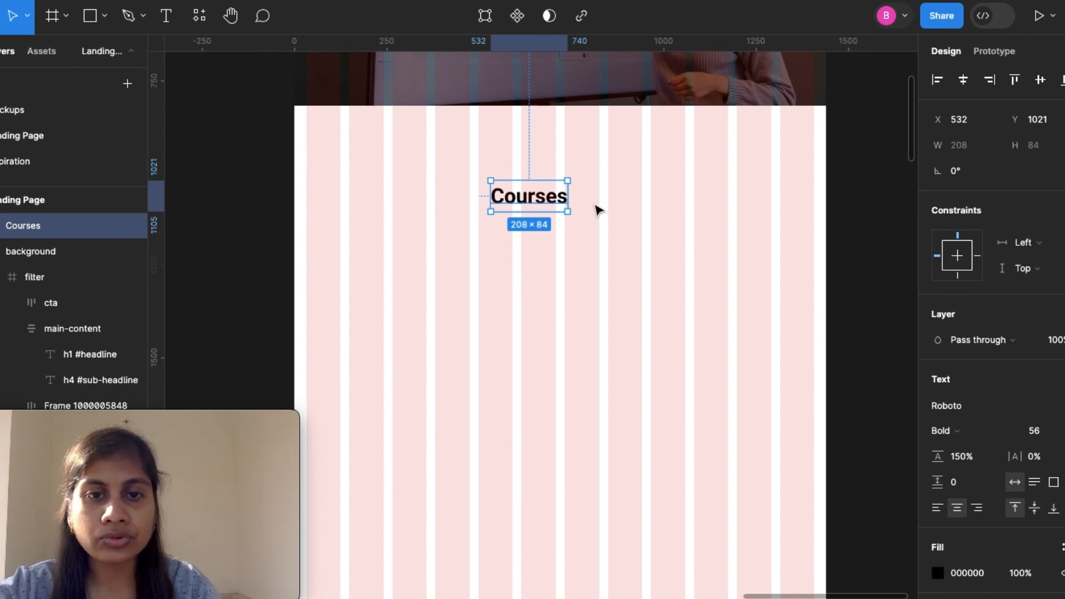
{"action": "left_click_drag", "start_coordinate": [542, 208], "coordinate": [547, 183]}
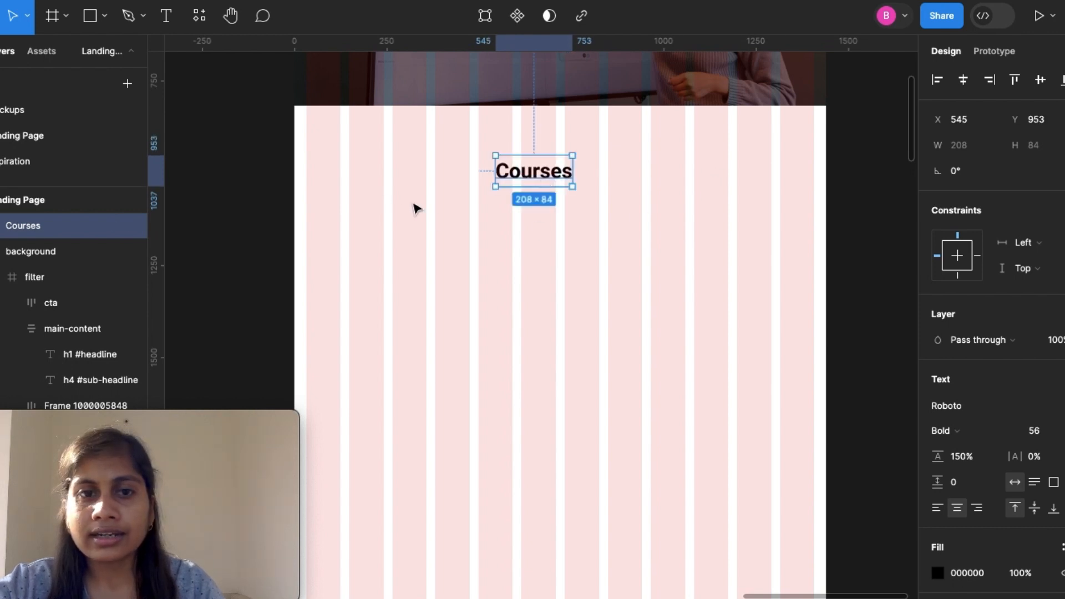
{"action": "left_click", "coordinate": [963, 80]}
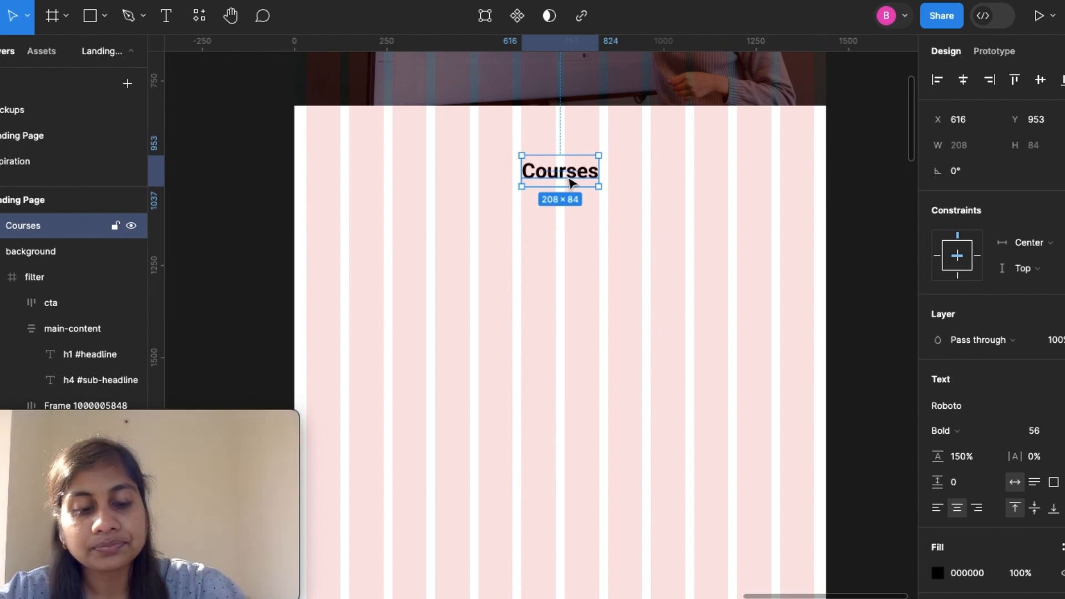
Duplicate the Courses heading directly below at about Y 1023 and change the copy's text to "An ultimate guide to learning".
{"action": "key", "text": "ctrl+d"}
{"action": "left_click_drag", "start_coordinate": [572, 183], "coordinate": [572, 211]}
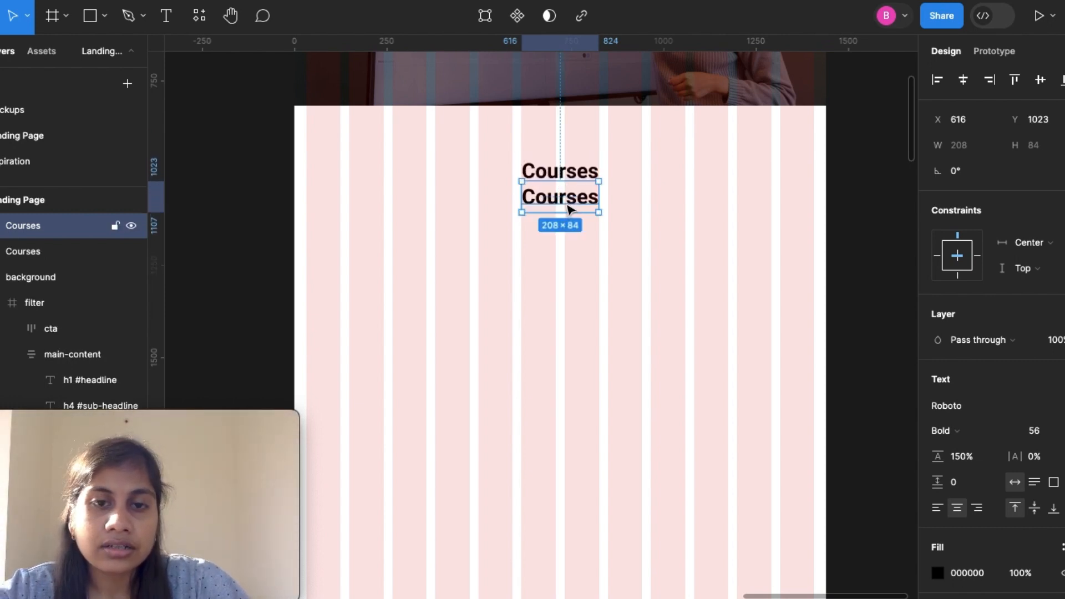
{"action": "double_click", "coordinate": [566, 202]}
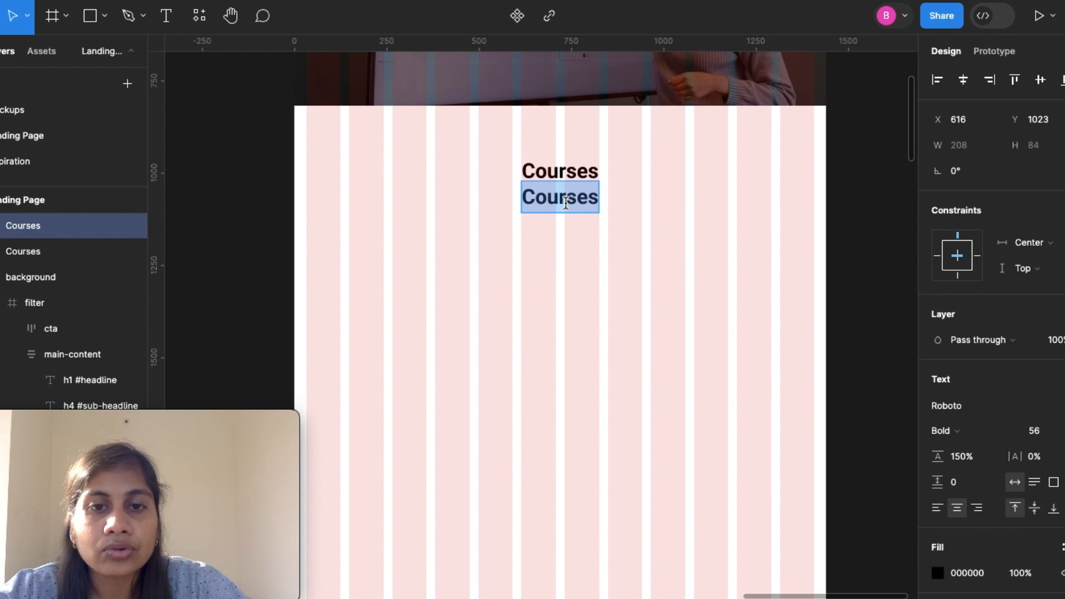
{"action": "key", "text": "BackSpace"}
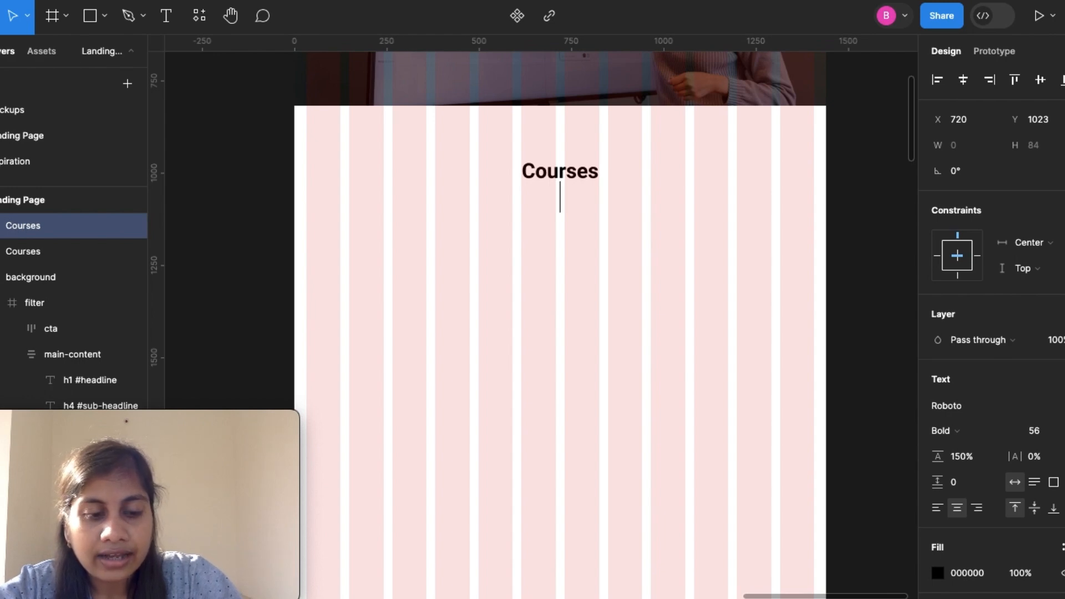
{"action": "type", "text": "An u"}
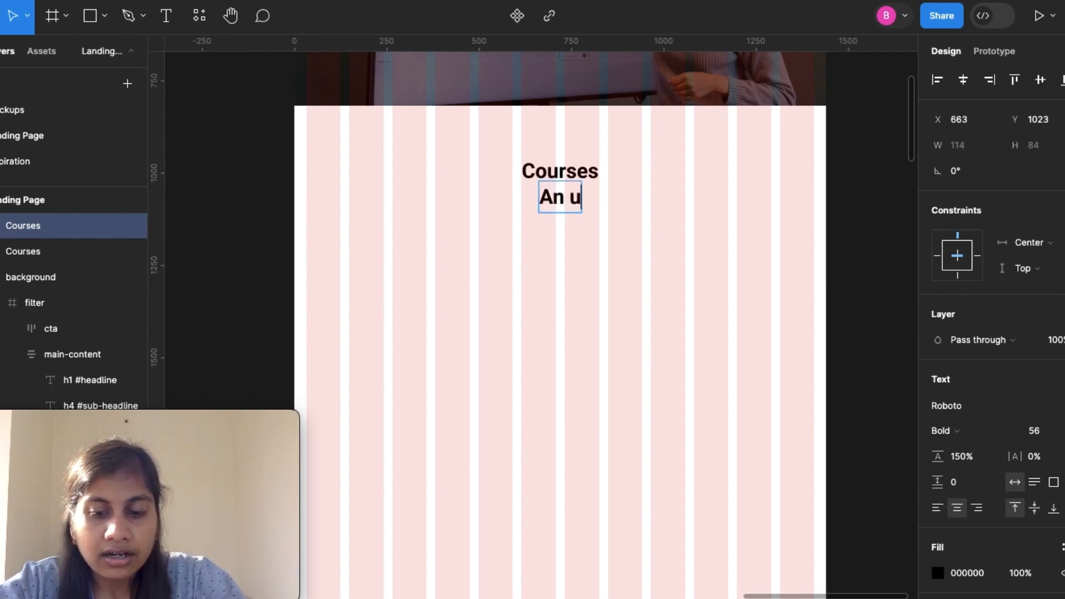
{"action": "type", "text": "limate "}
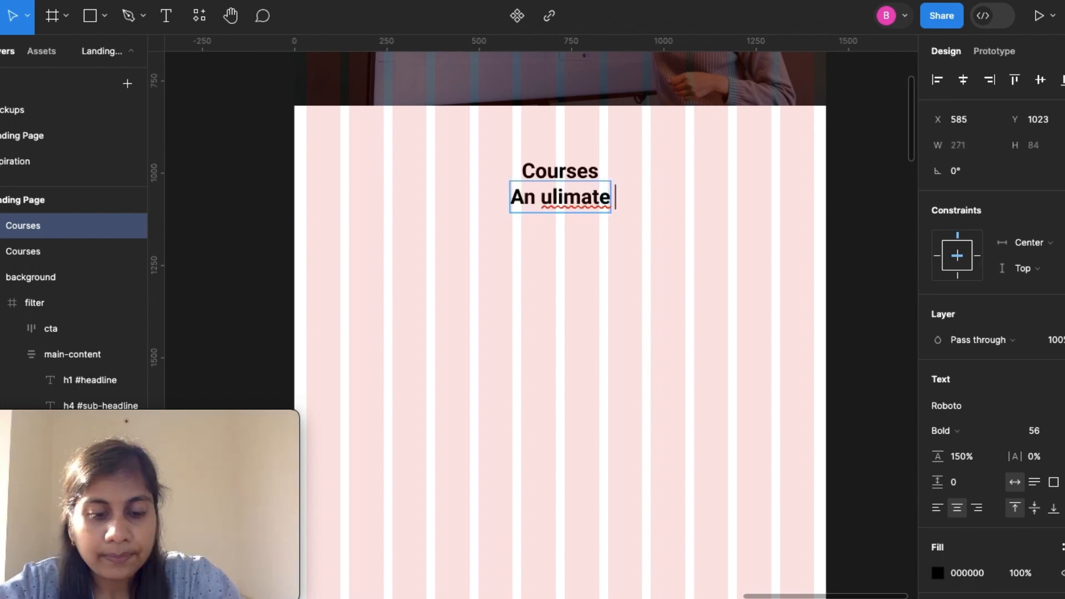
{"action": "type", "text": "guide"}
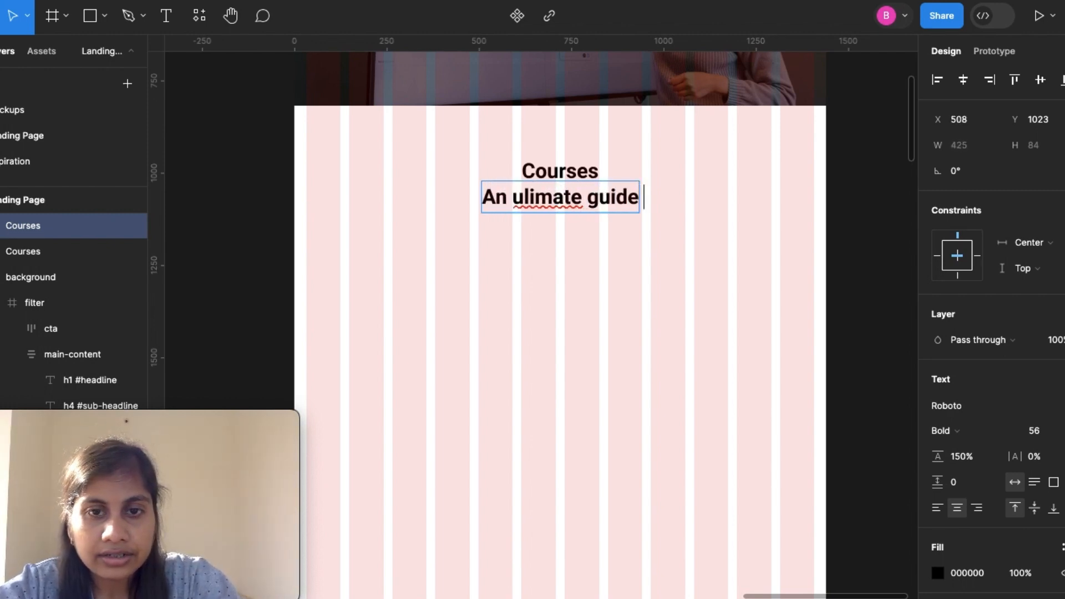
{"action": "right_click", "coordinate": [528, 195]}
{"action": "left_click", "coordinate": [559, 205]}
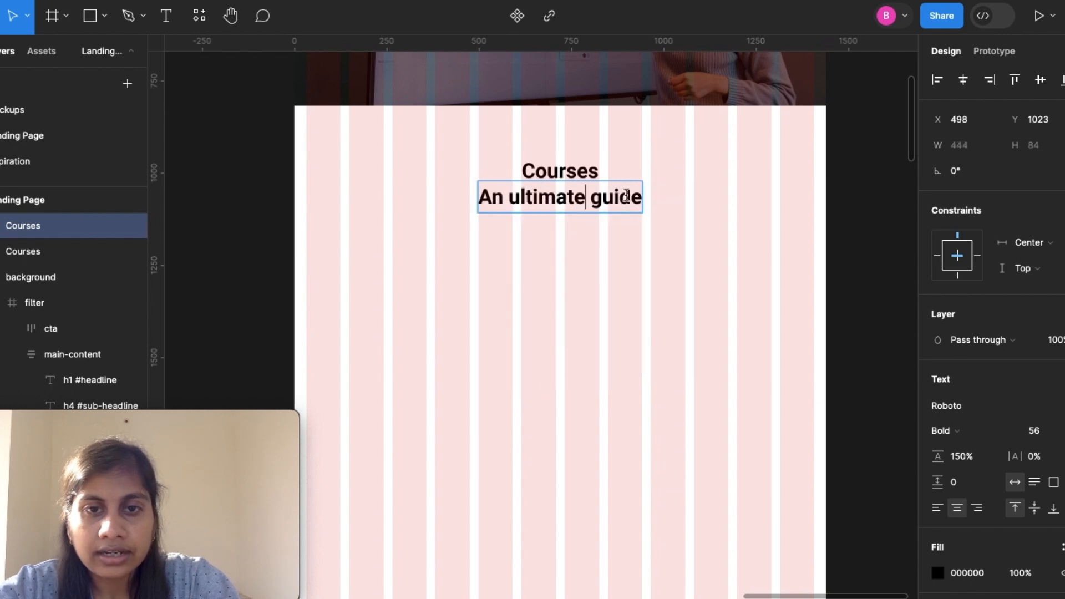
{"action": "left_click", "coordinate": [645, 196]}
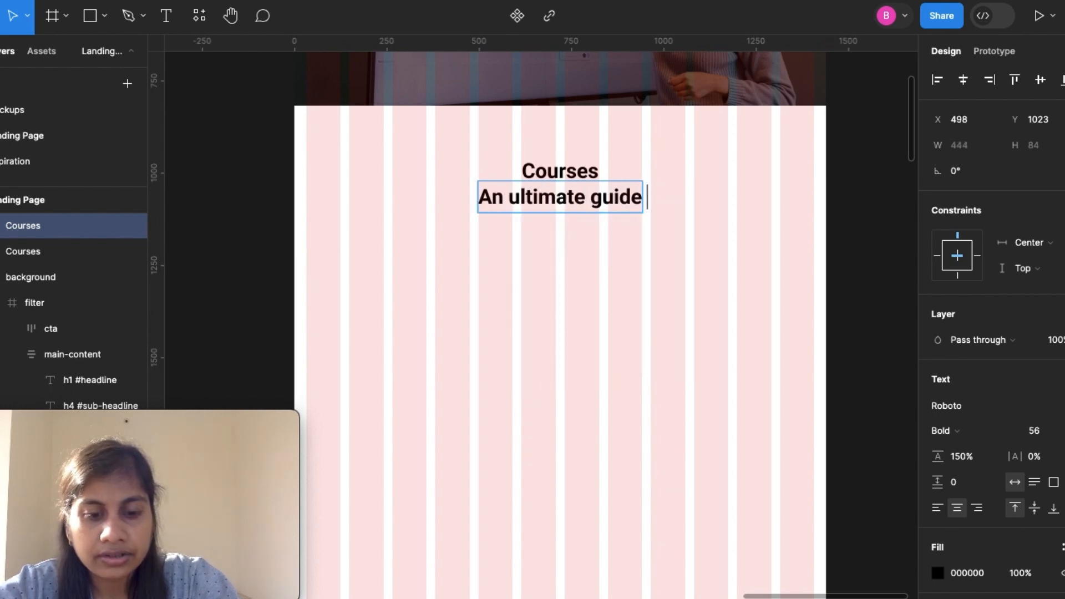
{"action": "type", "text": "to learn"}
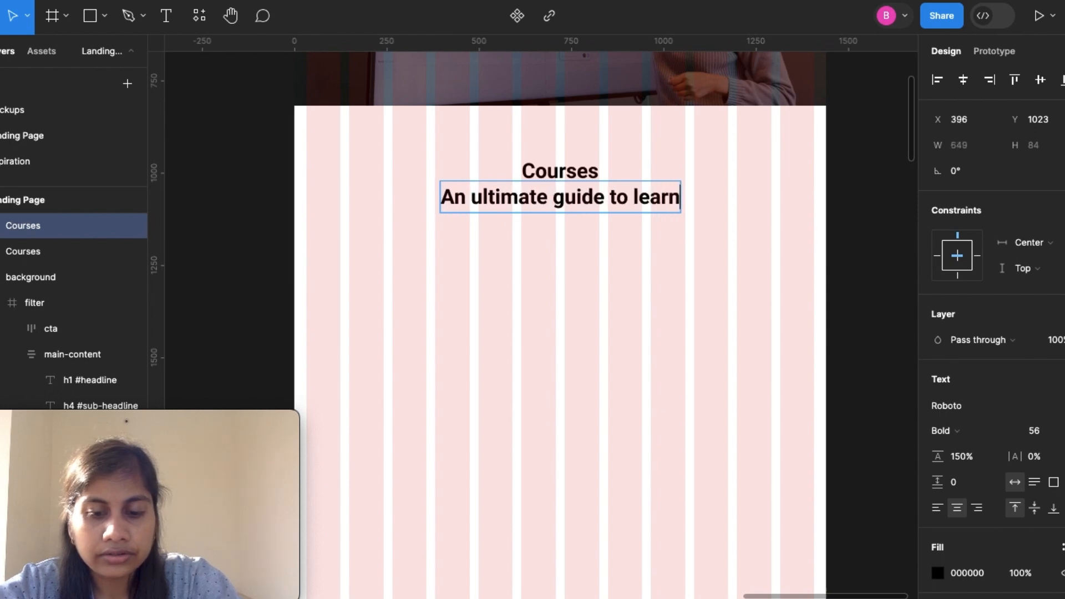
{"action": "type", "text": "ing"}
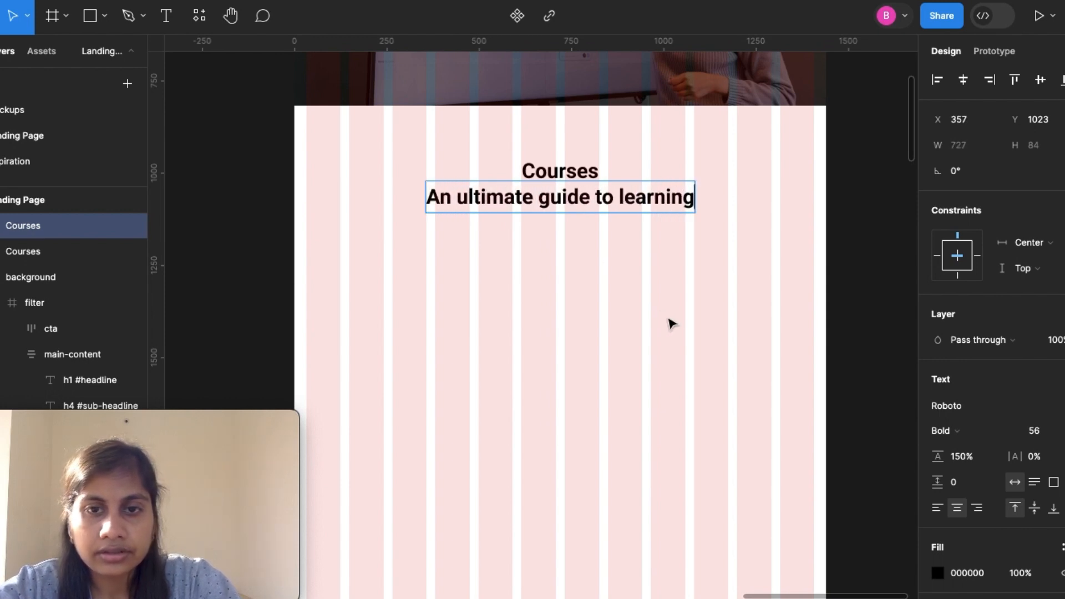
{"action": "key", "text": "Escape"}
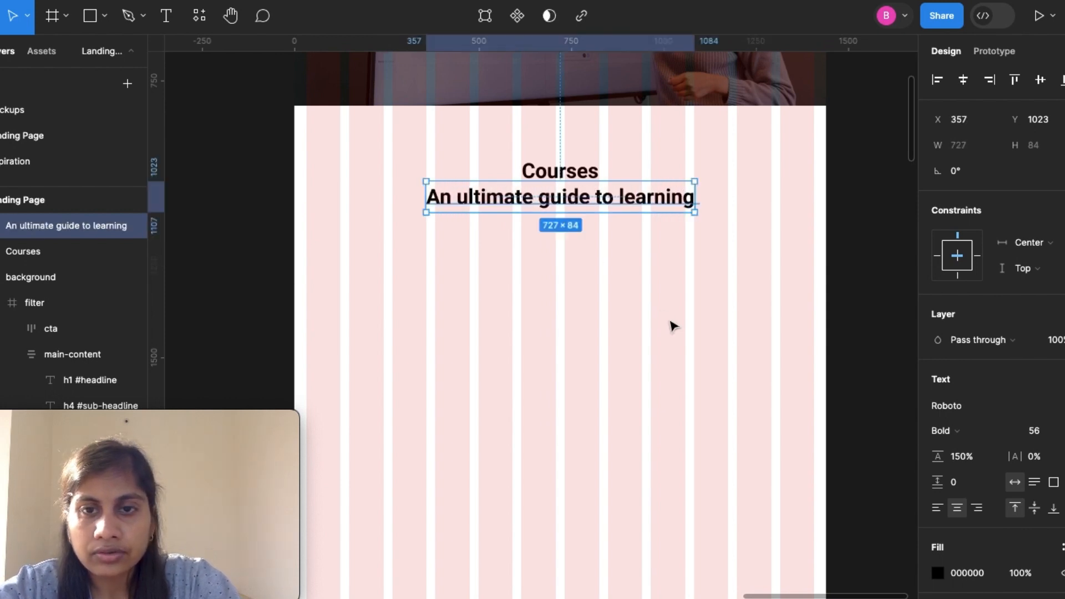
Set the "An ultimate guide to learning" subheading to font size 18 and Medium weight.
{"action": "left_click", "coordinate": [1056, 436]}
{"action": "key", "text": "BackSpace"}
{"action": "type", "text": "18"}
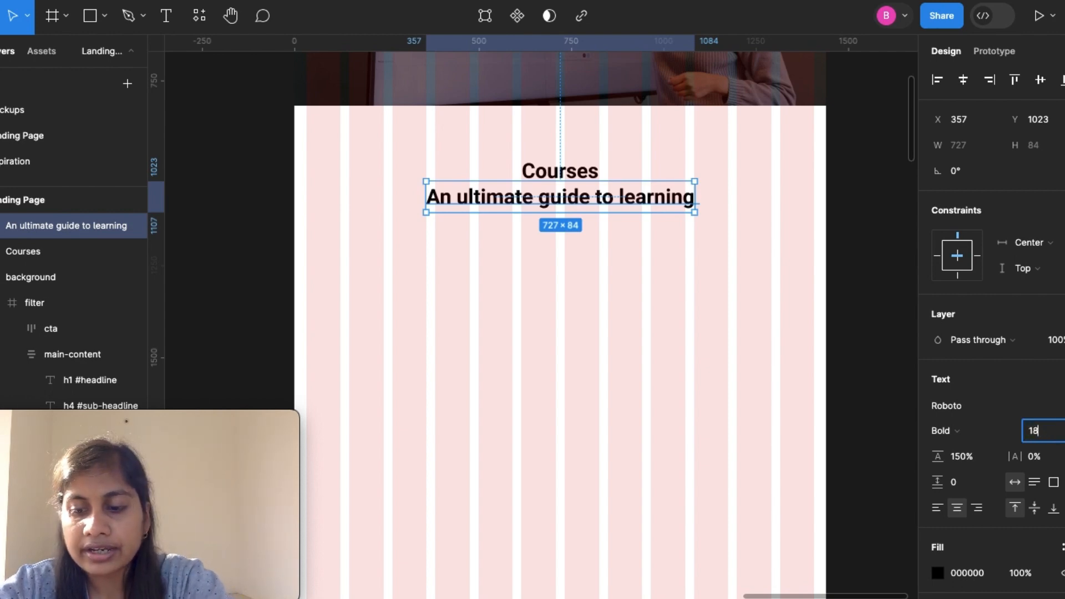
{"action": "key", "text": "Return"}
{"action": "left_click", "coordinate": [964, 430]}
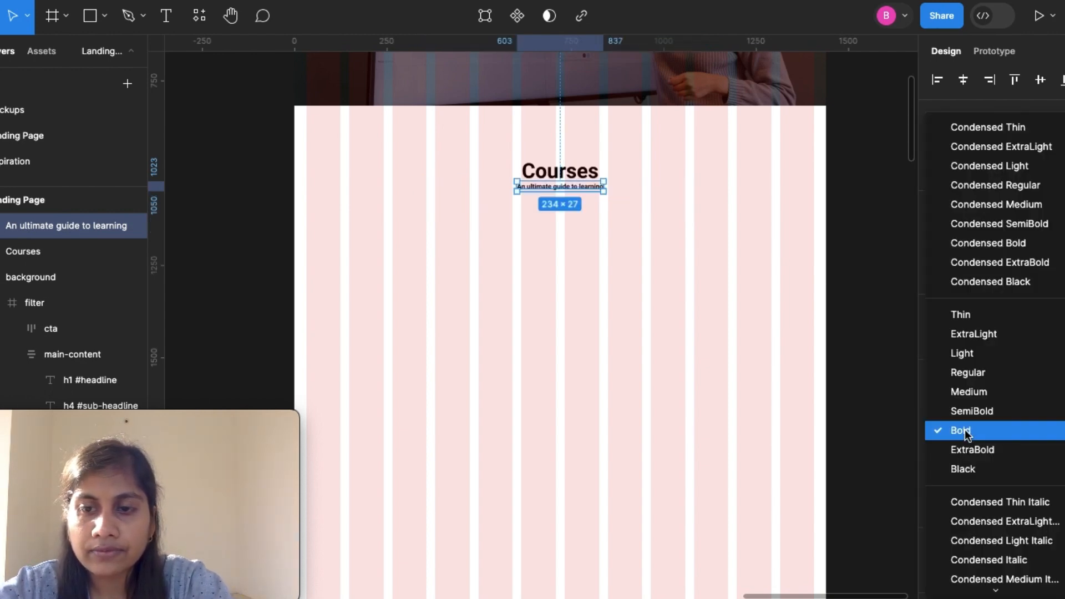
{"action": "left_click", "coordinate": [970, 392]}
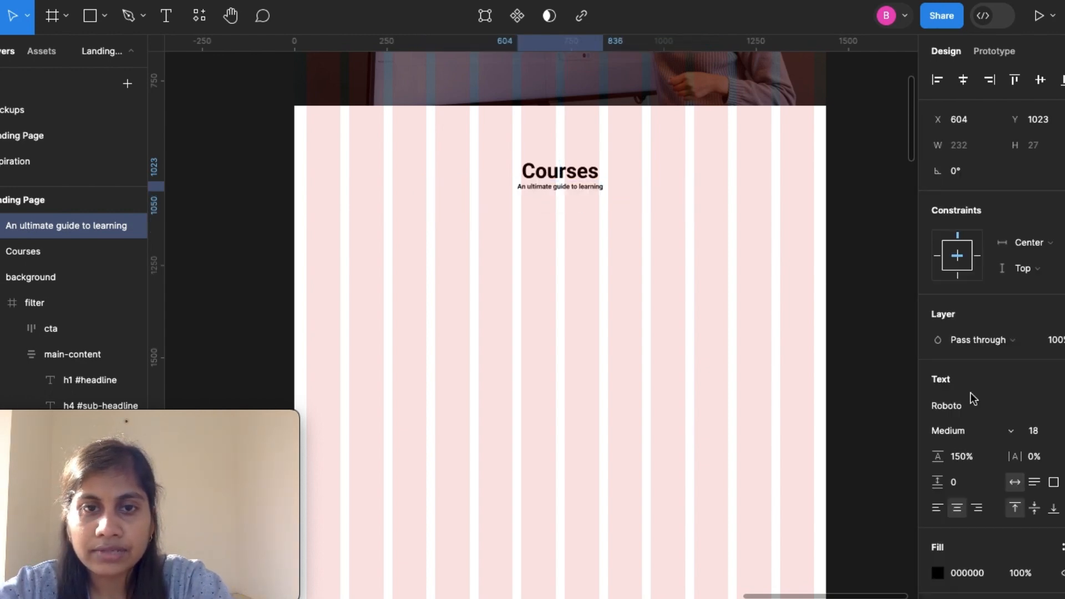
Combine the Courses heading and its subheading in a vertical auto layout frame with 16 spacing between the items.
{"action": "left_click", "coordinate": [578, 174], "text": "shift"}
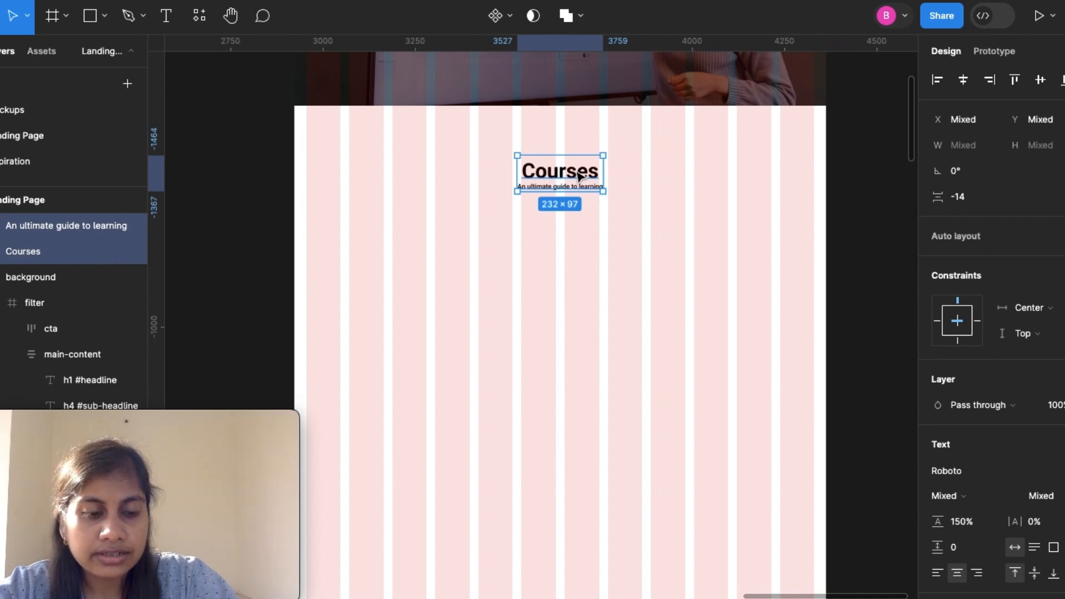
{"action": "key", "text": "shift+a"}
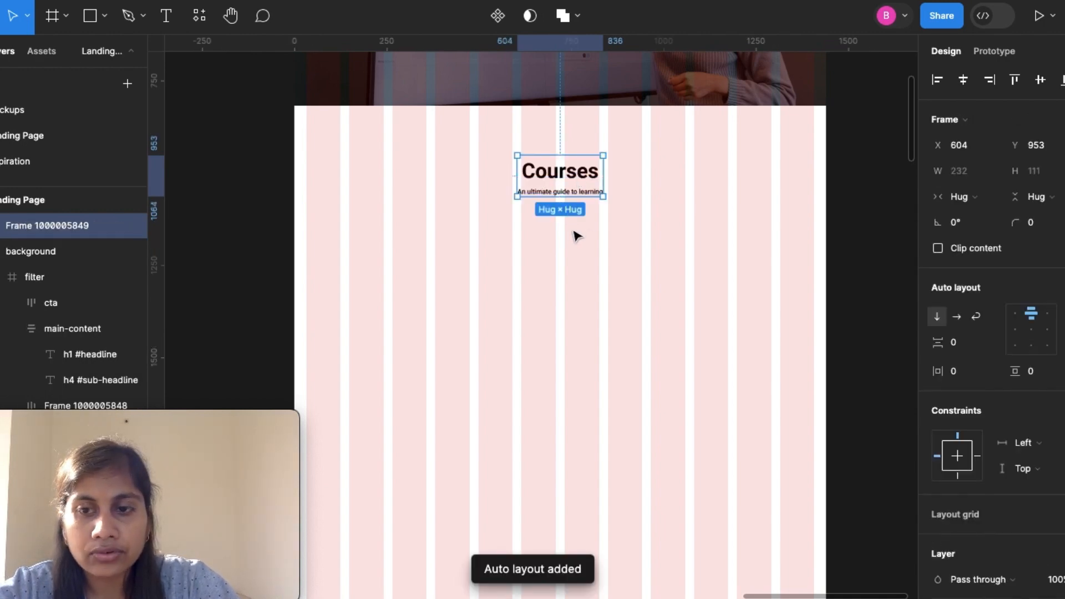
{"action": "left_click", "coordinate": [966, 342]}
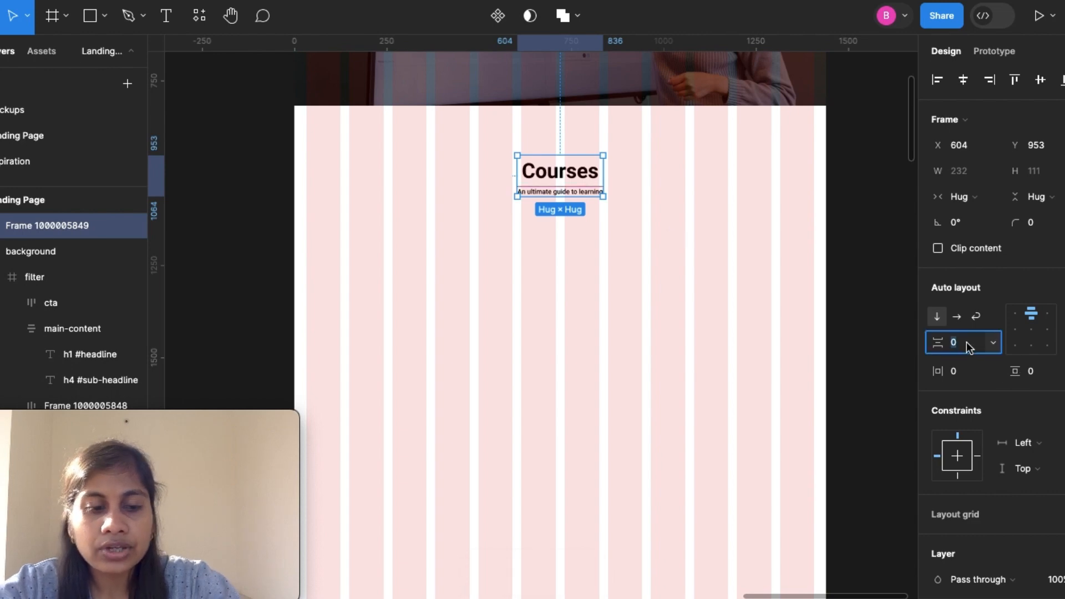
{"action": "type", "text": "16"}
{"action": "key", "text": "Return"}
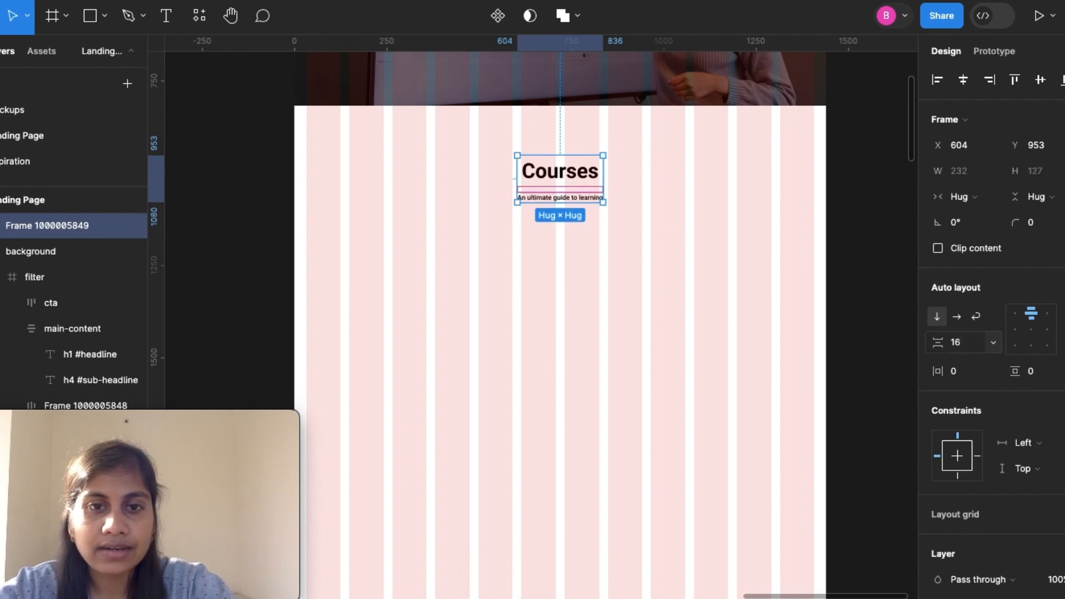
{"action": "left_click", "coordinate": [563, 265]}
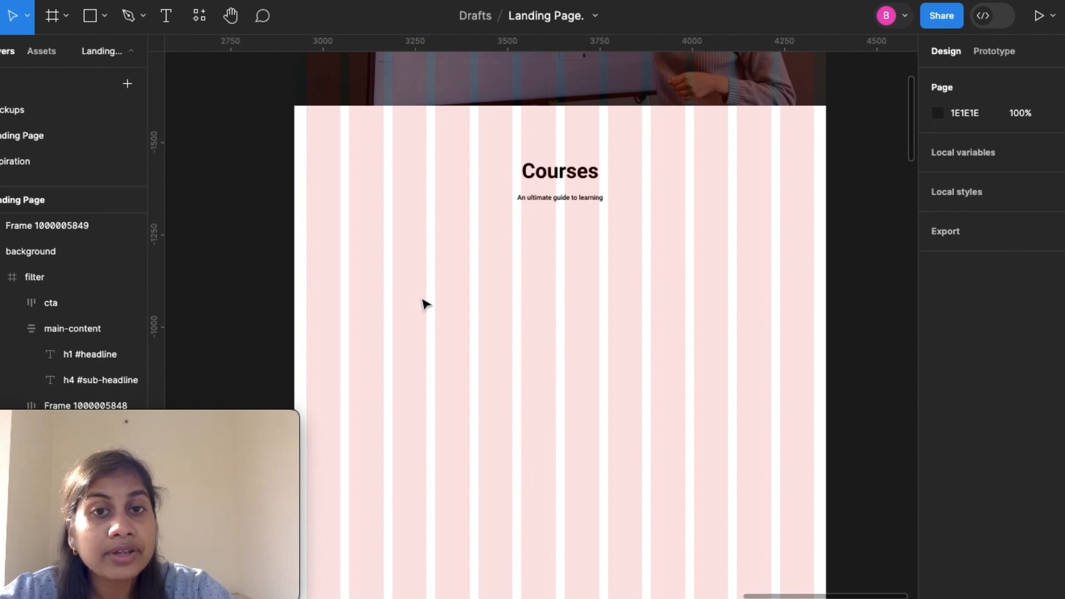
Paste the copied course card below the Courses heading and move it to about X 125, Y 1235.
{"action": "scroll", "coordinate": [425, 304], "scroll_direction": "down", "scroll_amount": 3}
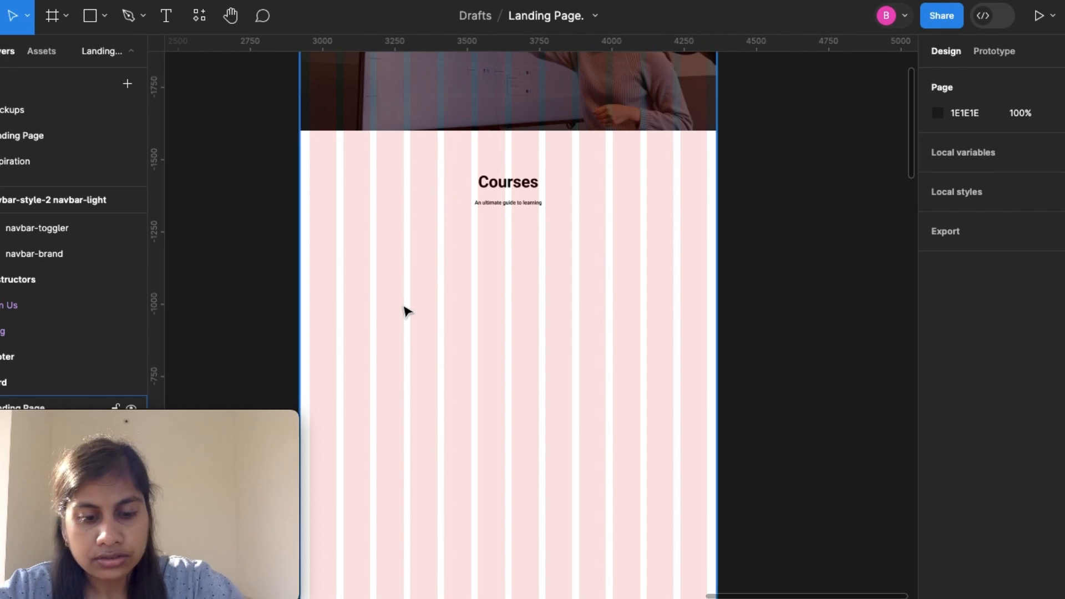
{"action": "key", "text": "ctrl+v"}
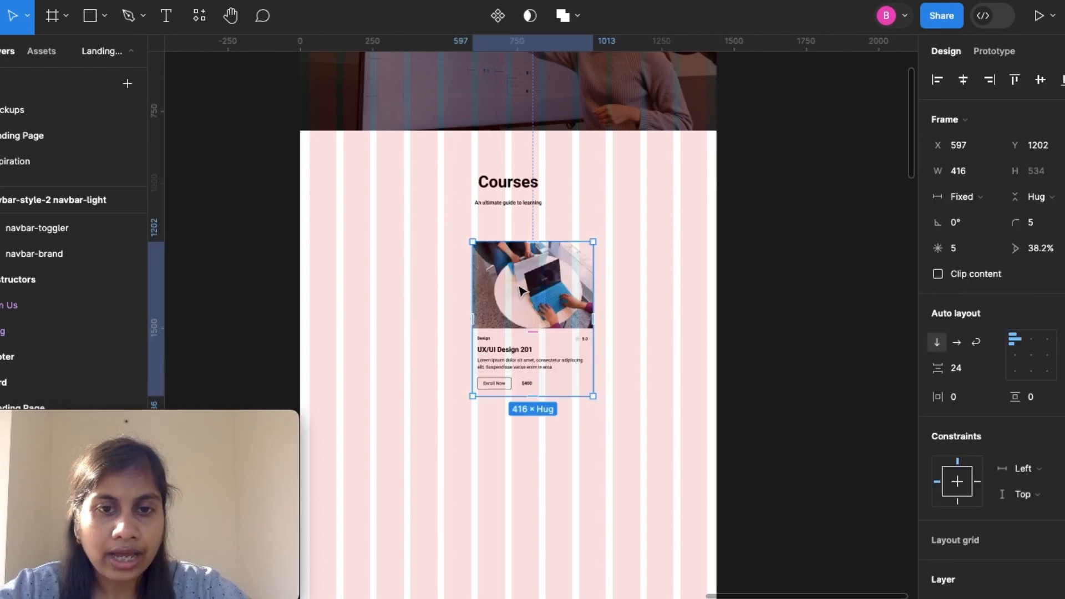
{"action": "left_click_drag", "start_coordinate": [518, 293], "coordinate": [383, 301]}
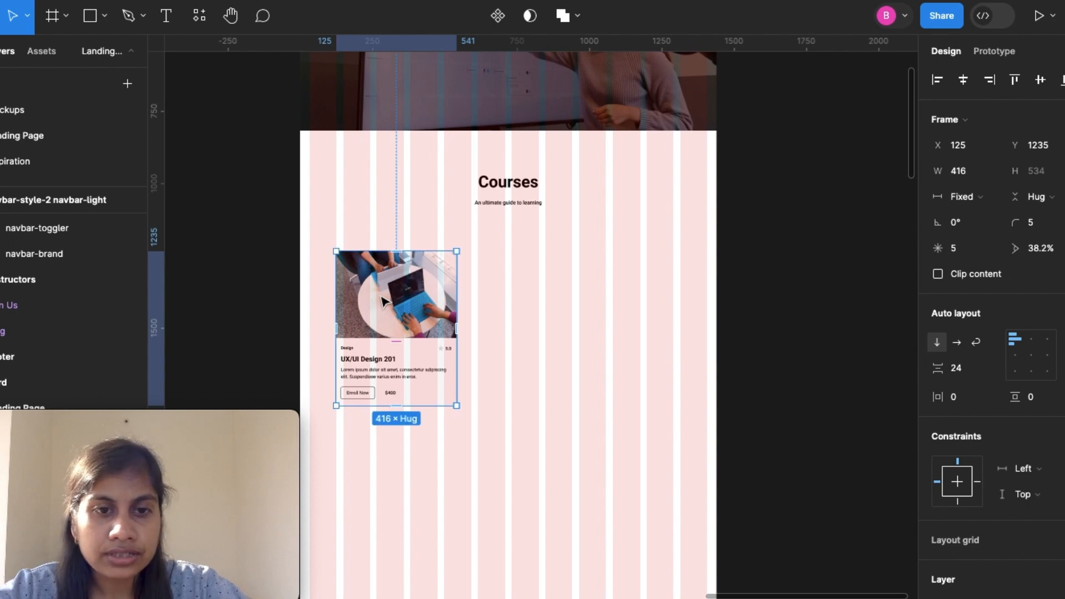
{"action": "scroll", "coordinate": [383, 301], "scroll_direction": "up", "scroll_amount": 5}
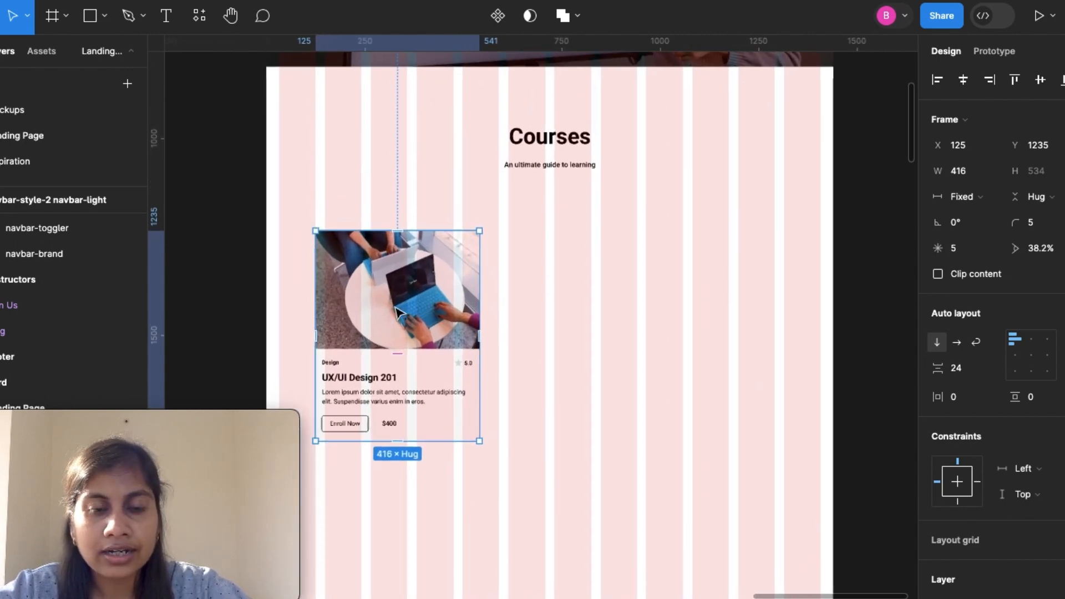
{"action": "scroll", "coordinate": [396, 312], "scroll_direction": "left", "scroll_amount": 3}
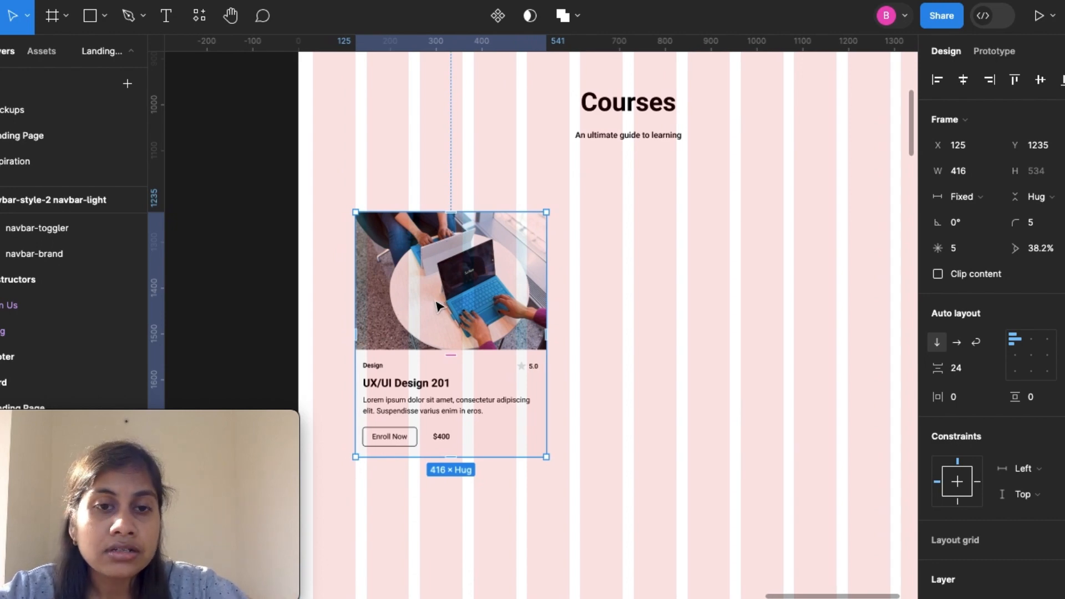
{"action": "scroll", "coordinate": [438, 307], "scroll_direction": "up", "scroll_amount": 3}
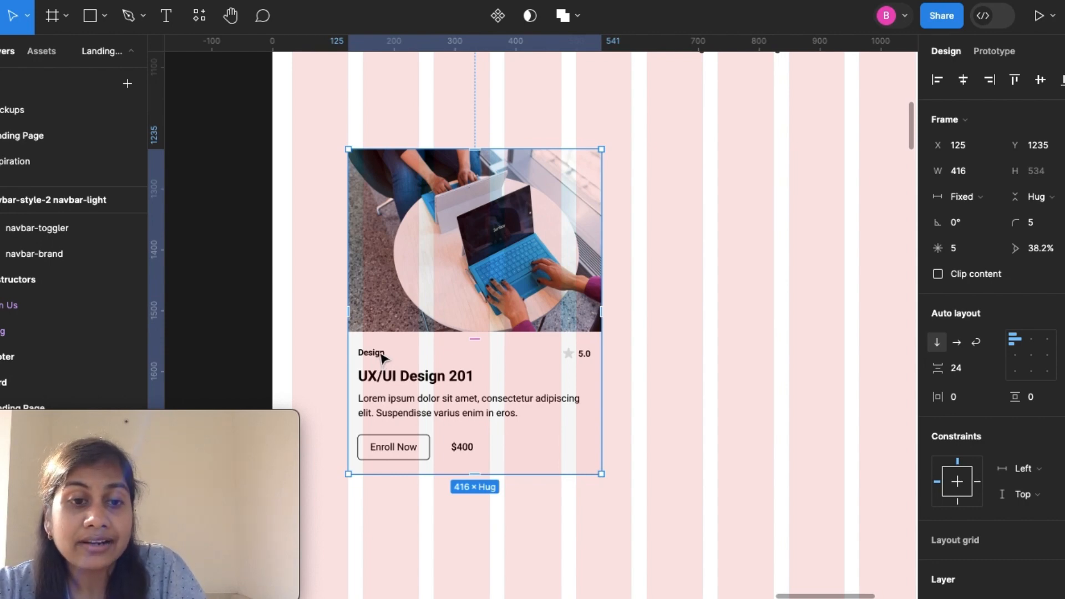
{"action": "scroll", "coordinate": [381, 352], "scroll_direction": "up", "scroll_amount": 2}
{"action": "scroll", "coordinate": [382, 353], "scroll_direction": "up", "scroll_amount": 2}
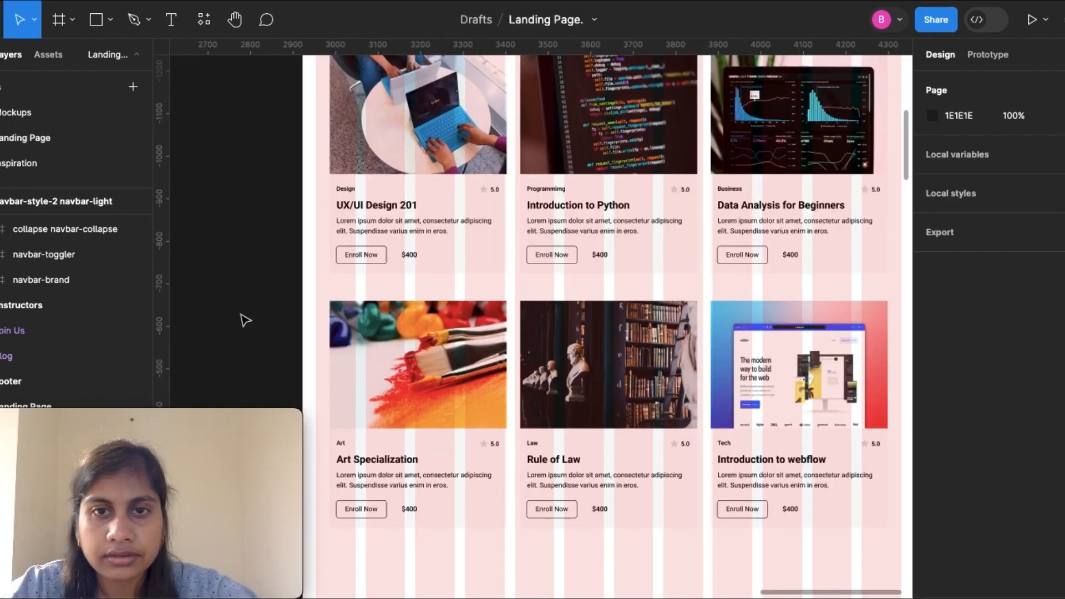
Examine the two rows of course cards in the Courses section, including their categories, titles, ratings and prices.
{"action": "scroll", "coordinate": [245, 320], "scroll_direction": "up", "scroll_amount": 2}
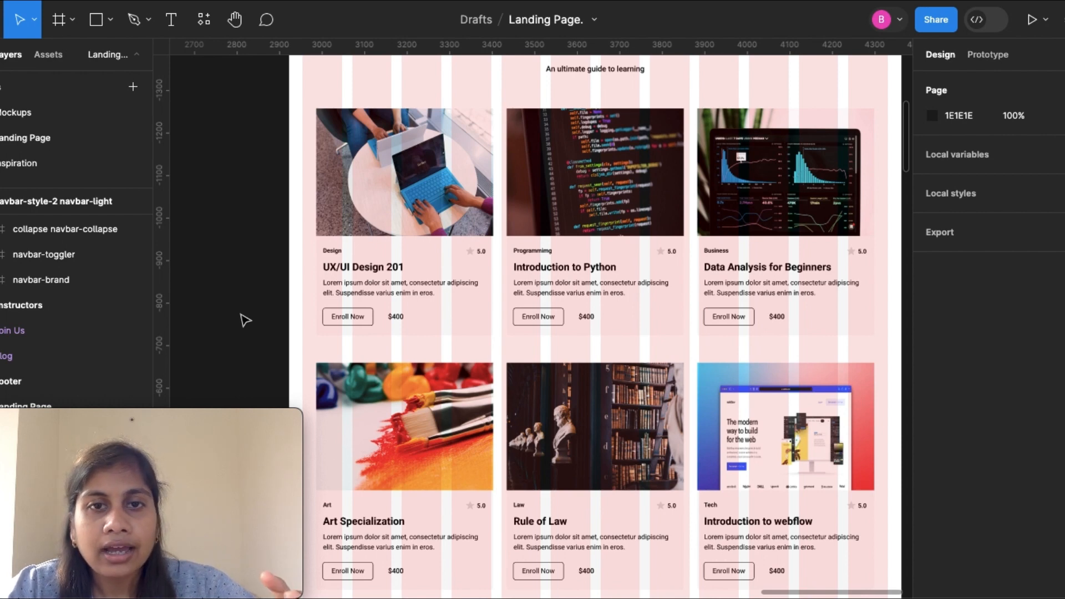
{"action": "scroll", "coordinate": [245, 320], "scroll_direction": "up", "scroll_amount": 3}
{"action": "scroll", "coordinate": [245, 320], "scroll_direction": "down", "scroll_amount": 5}
{"action": "scroll", "coordinate": [245, 320], "scroll_direction": "right", "scroll_amount": 2}
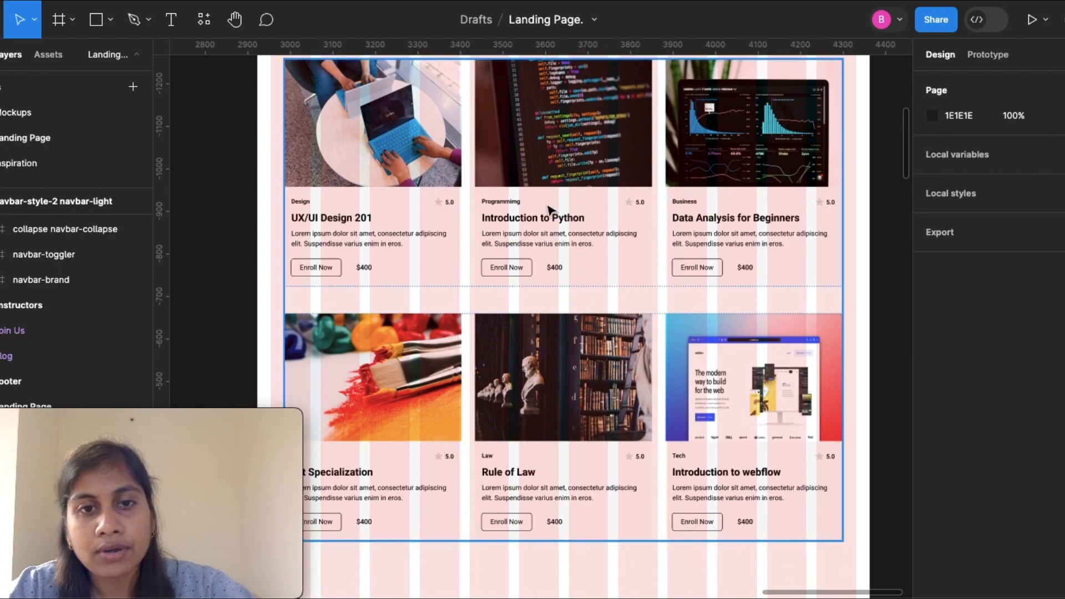
{"action": "scroll", "coordinate": [549, 209], "scroll_direction": "up", "scroll_amount": 5}
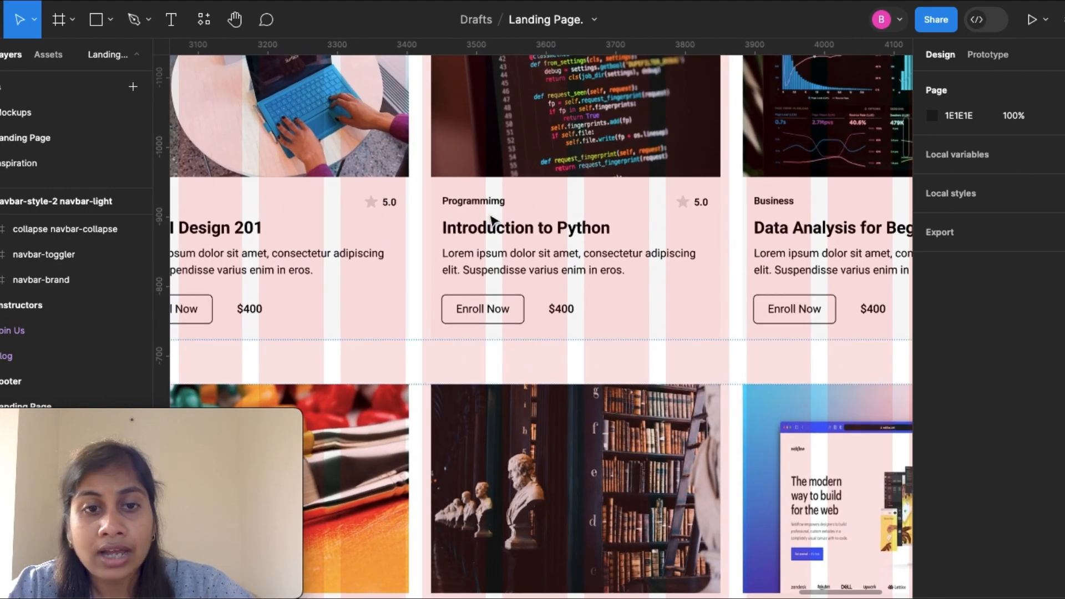
{"action": "scroll", "coordinate": [492, 220], "scroll_direction": "right", "scroll_amount": 2}
{"action": "scroll", "coordinate": [492, 220], "scroll_direction": "down", "scroll_amount": 1}
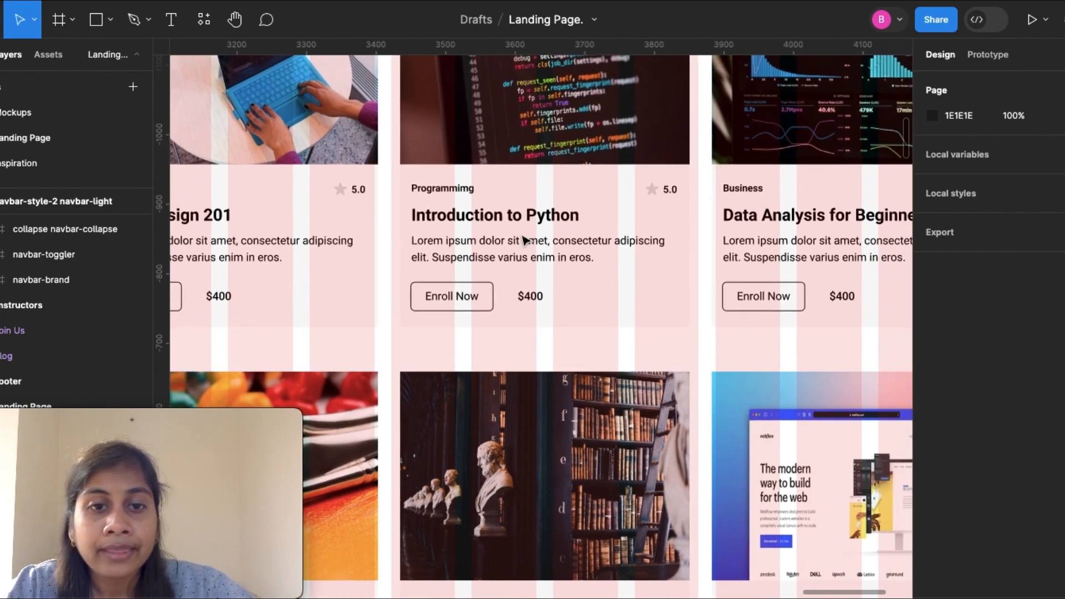
{"action": "scroll", "coordinate": [524, 240], "scroll_direction": "left", "scroll_amount": 4}
{"action": "scroll", "coordinate": [524, 240], "scroll_direction": "up", "scroll_amount": 1}
{"action": "scroll", "coordinate": [524, 240], "scroll_direction": "left", "scroll_amount": 1}
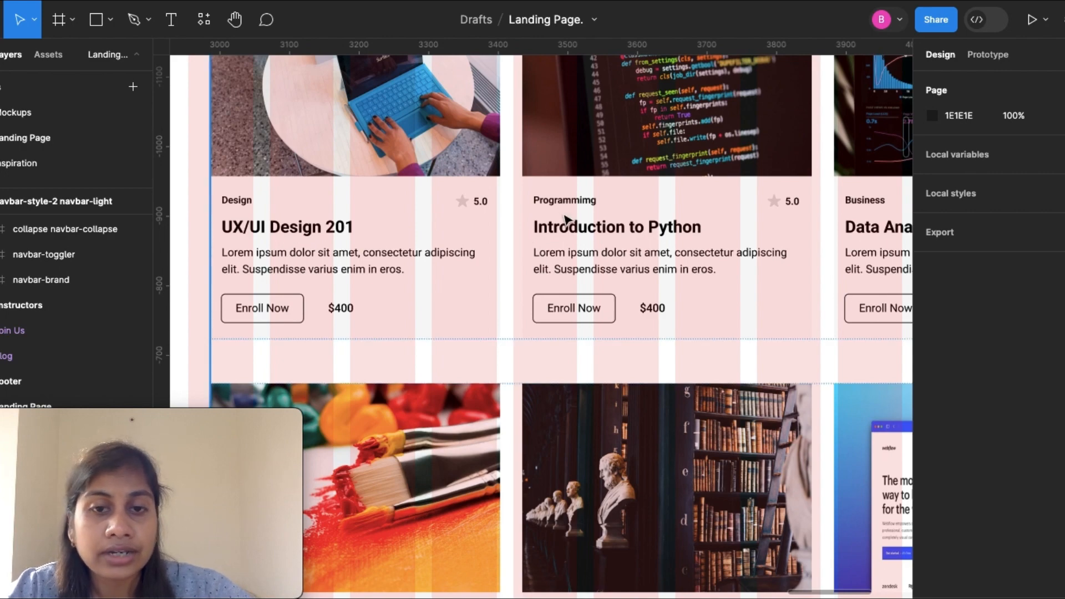
Draw a rectangle about 1443 by 210 across the full page width below the second row of course cards.
{"action": "scroll", "coordinate": [566, 219], "scroll_direction": "down", "scroll_amount": 6}
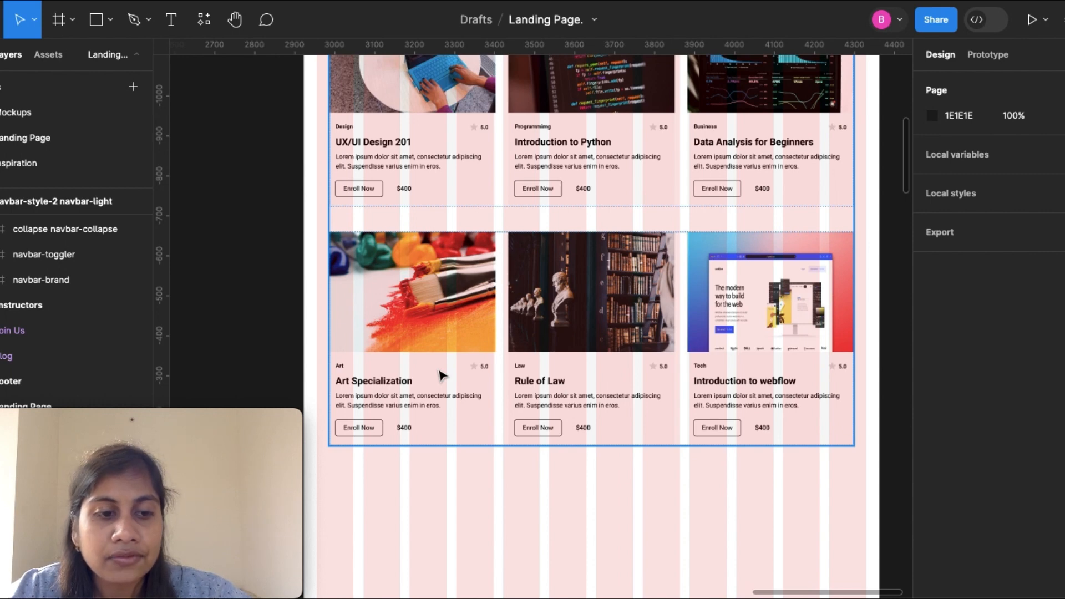
{"action": "scroll", "coordinate": [455, 469], "scroll_direction": "down", "scroll_amount": 5}
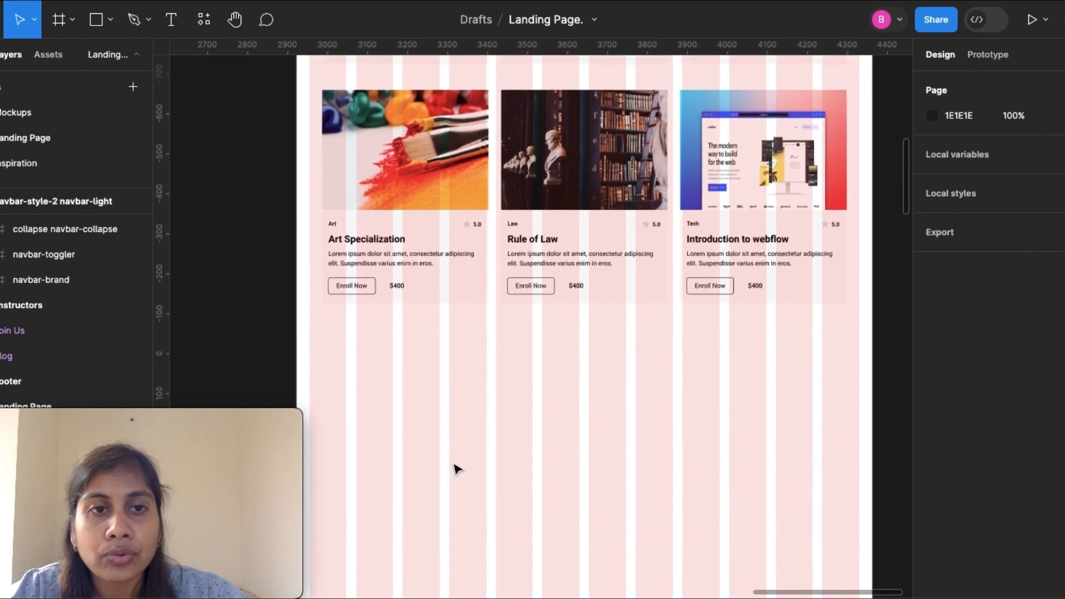
{"action": "left_click", "coordinate": [111, 21]}
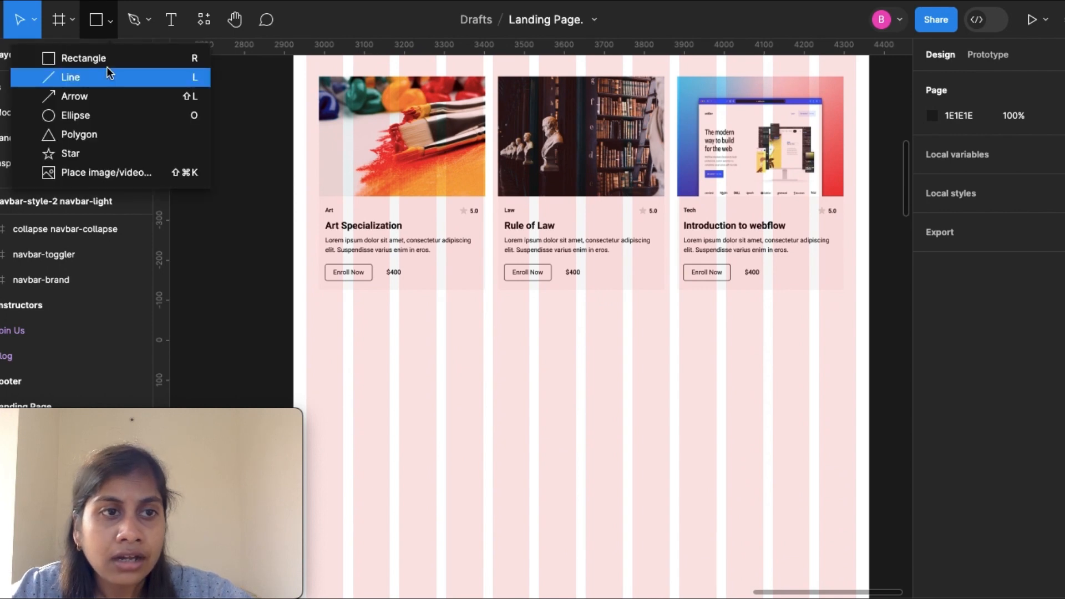
{"action": "left_click", "coordinate": [109, 59]}
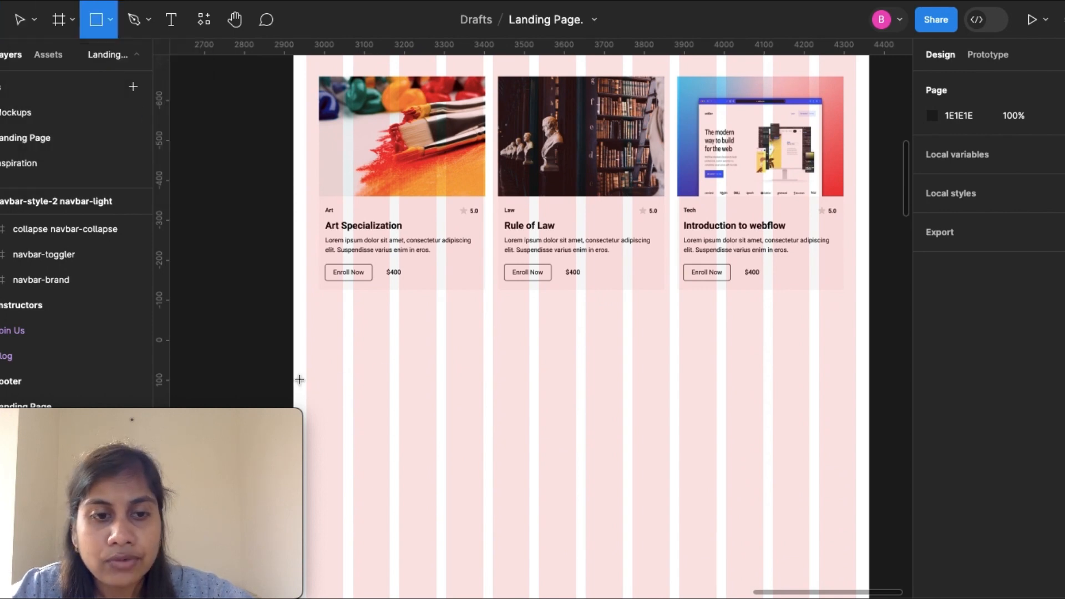
{"action": "mouse_move", "coordinate": [293, 363]}
{"action": "left_mouse_down"}
{"action": "mouse_move", "coordinate": [489, 364]}
{"action": "mouse_move", "coordinate": [821, 403]}
{"action": "mouse_move", "coordinate": [861, 415]}
{"action": "mouse_move", "coordinate": [864, 431]}
{"action": "left_mouse_up"}
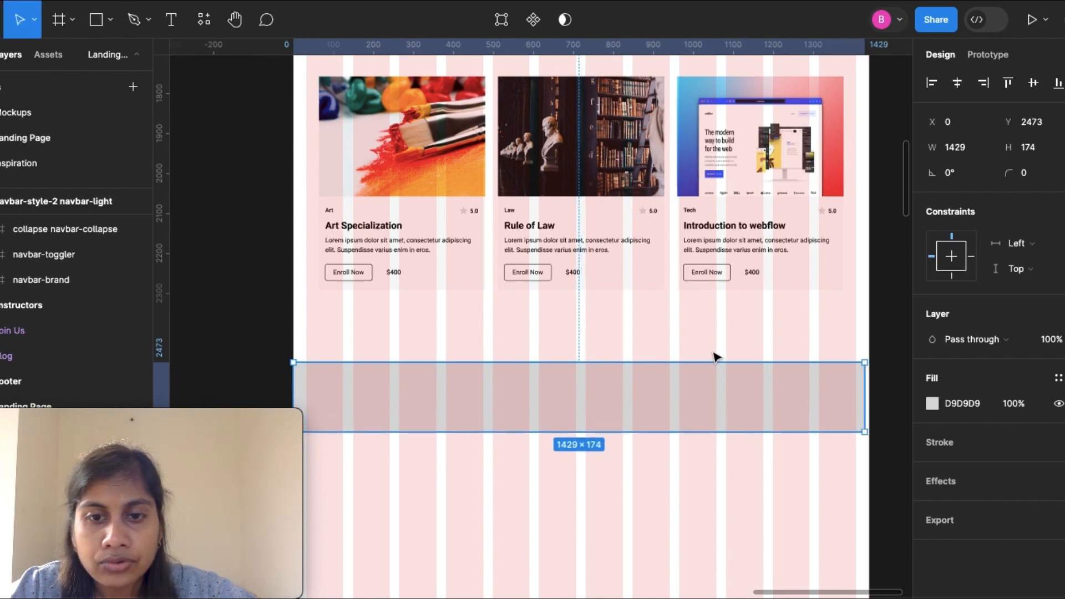
{"action": "mouse_move", "coordinate": [714, 362]}
{"action": "left_mouse_down"}
{"action": "mouse_move", "coordinate": [714, 337]}
{"action": "mouse_move", "coordinate": [715, 347]}
{"action": "left_mouse_up"}
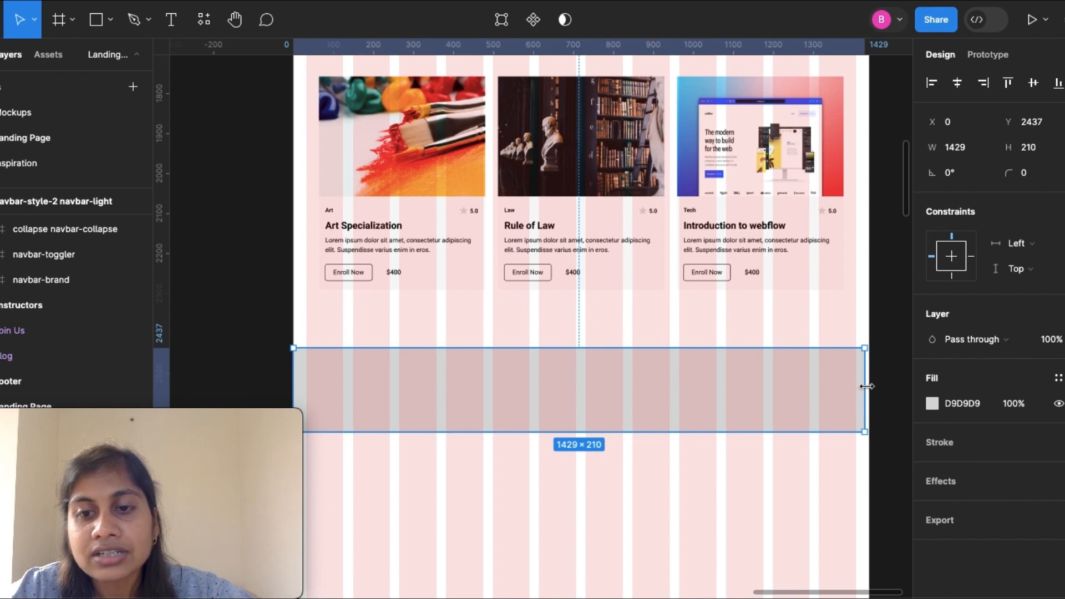
{"action": "left_click_drag", "start_coordinate": [867, 387], "coordinate": [870, 387]}
{"action": "left_click", "coordinate": [901, 388]}
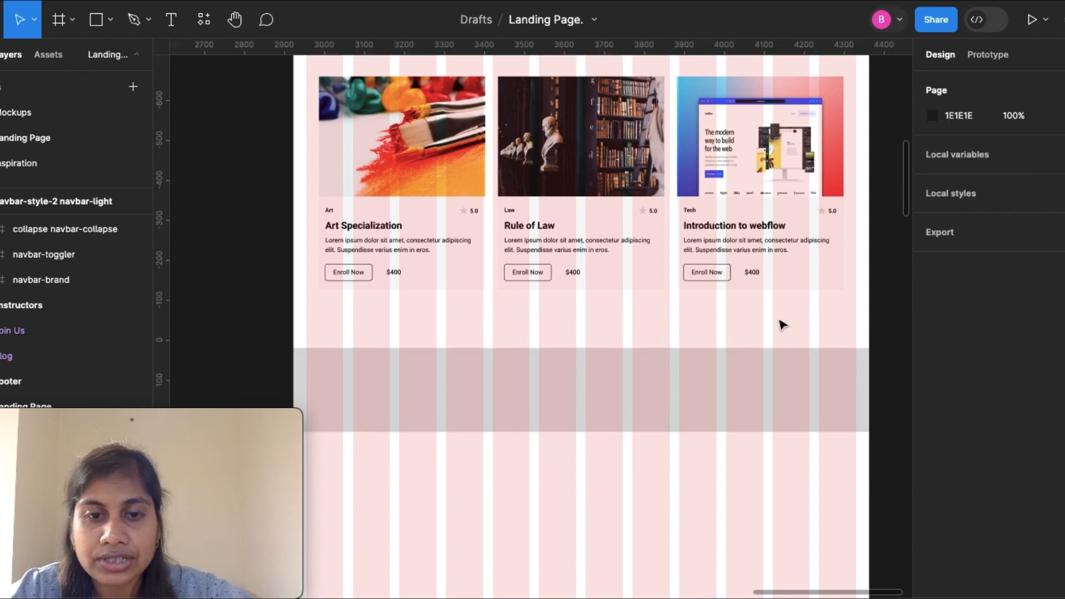
Add the text "25000+ Students have Enrolled" inside the grey rectangle.
{"action": "left_click", "coordinate": [175, 22]}
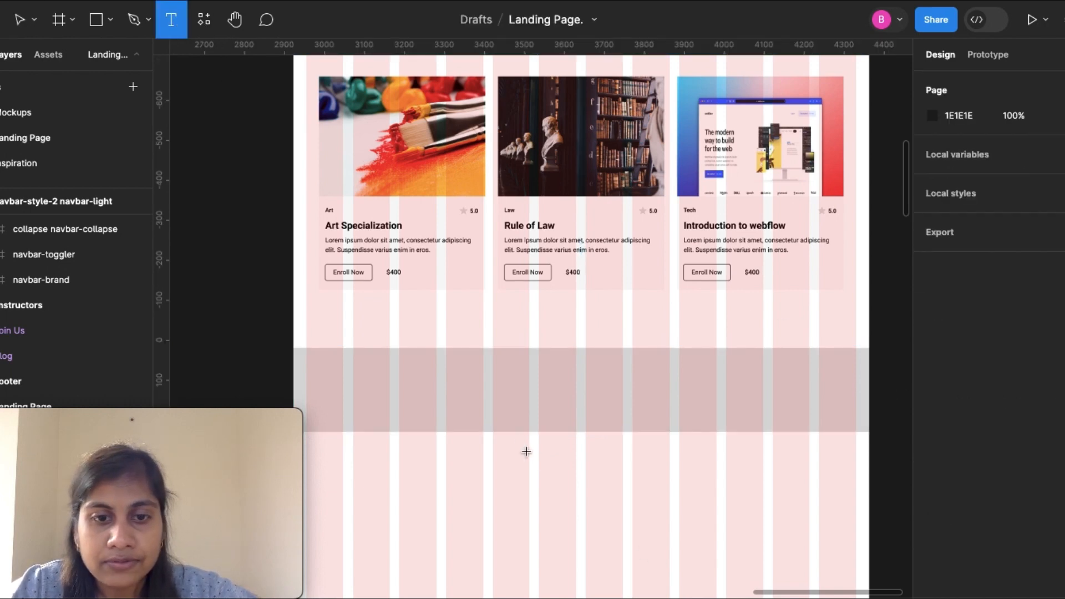
{"action": "left_click", "coordinate": [484, 386]}
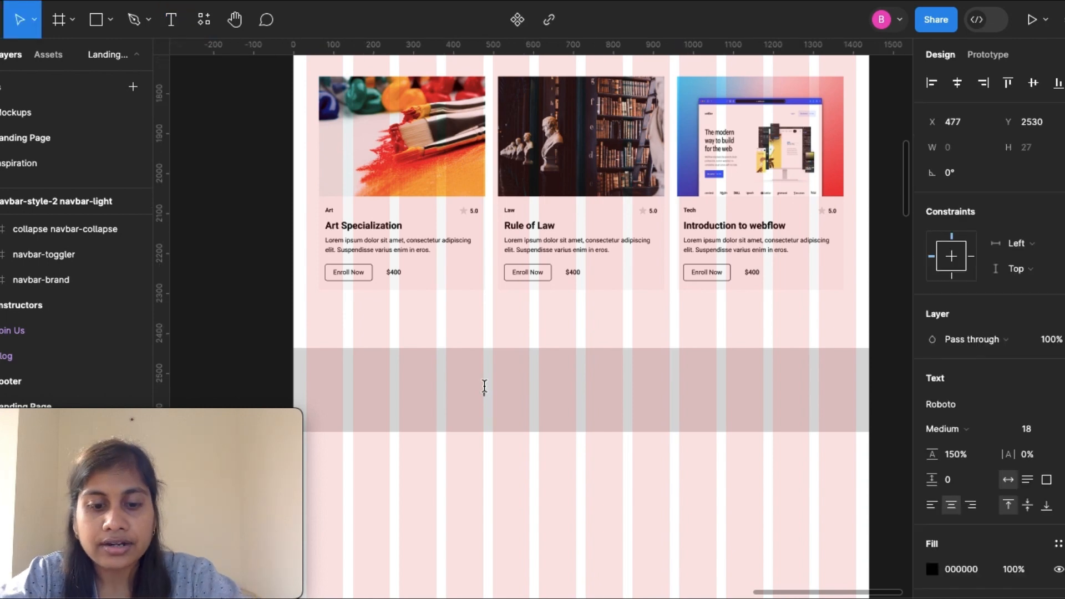
{"action": "type", "text": "25"}
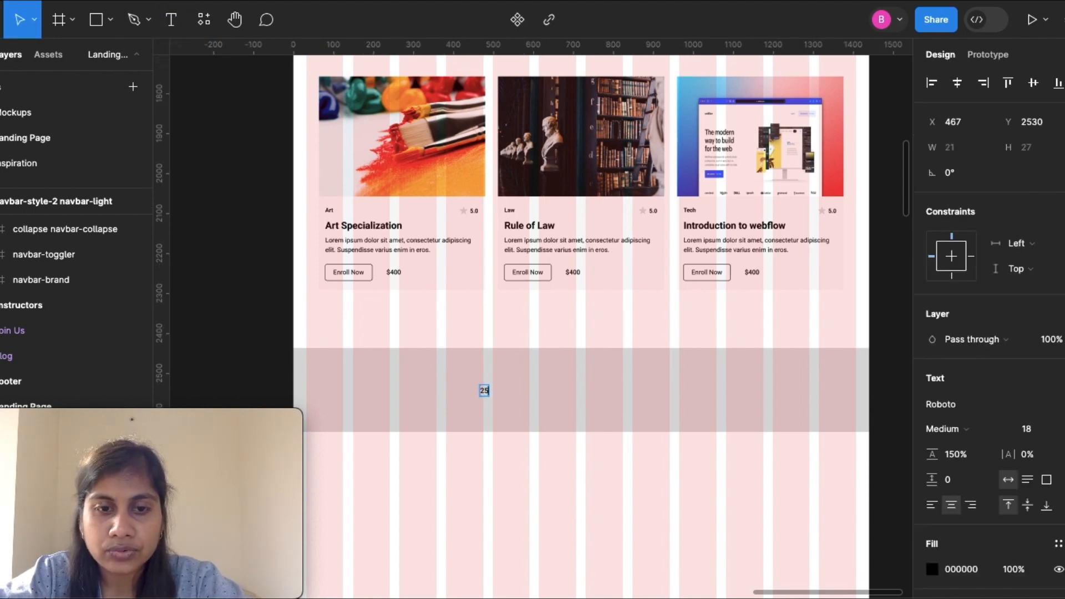
{"action": "type", "text": "000"}
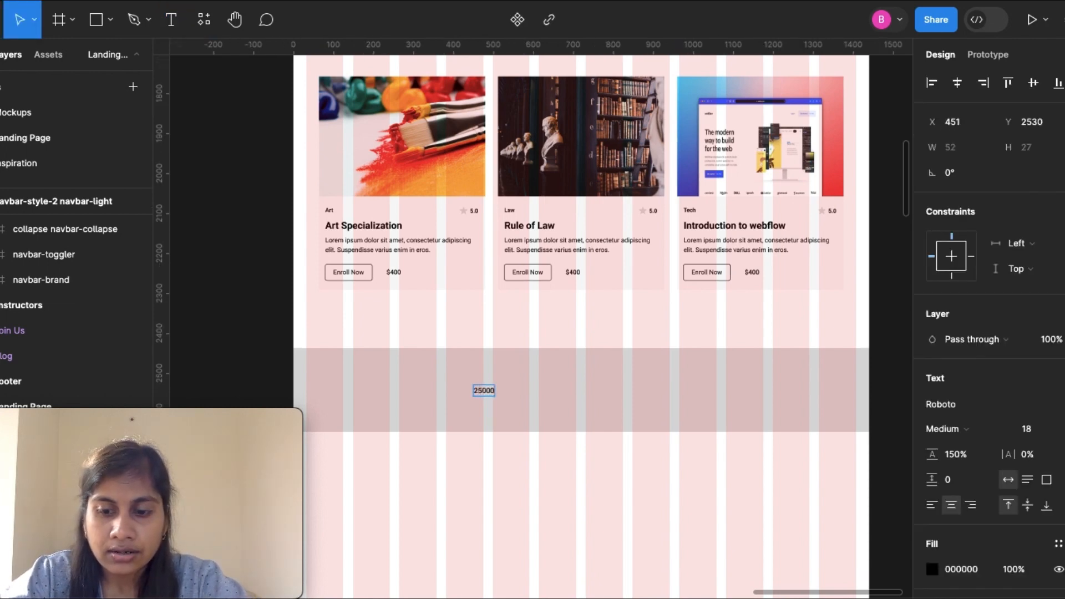
{"action": "type", "text": "+"}
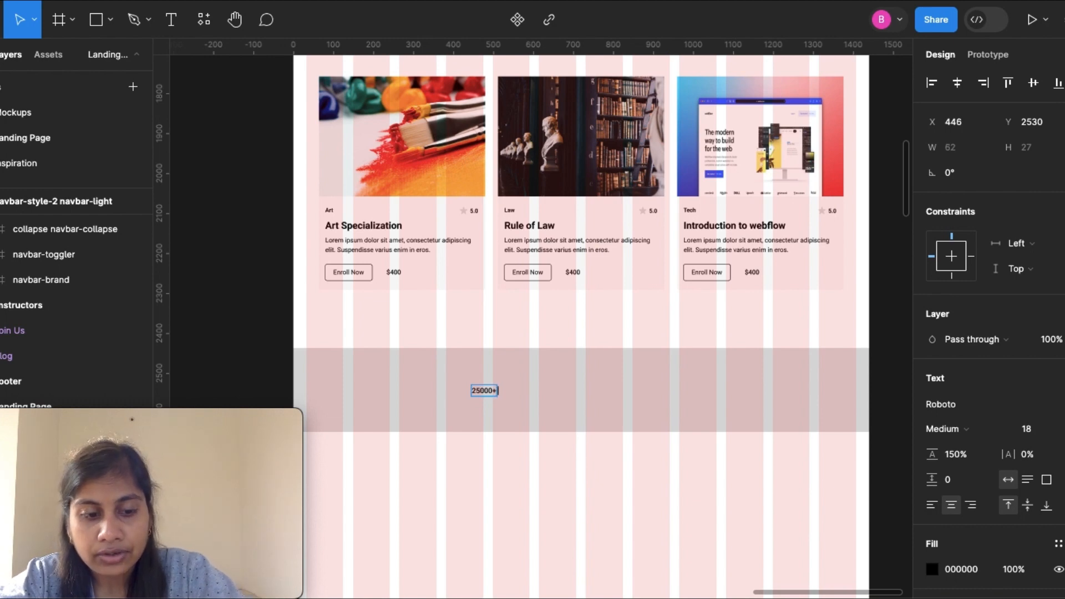
{"action": "type", "text": " Su"}
{"action": "key", "text": "BackSpace"}
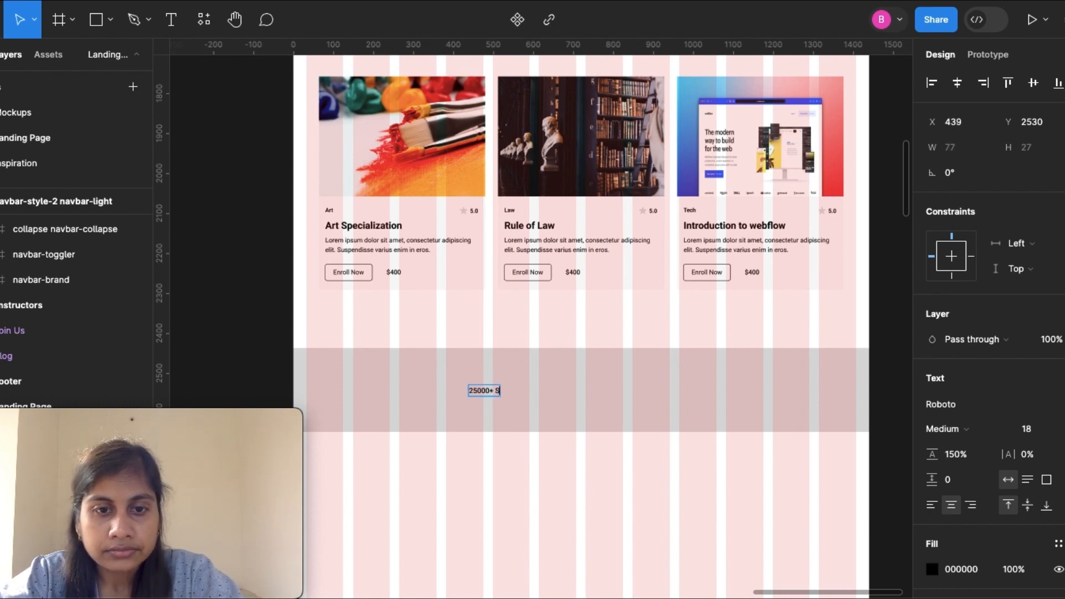
{"action": "type", "text": "tudent"}
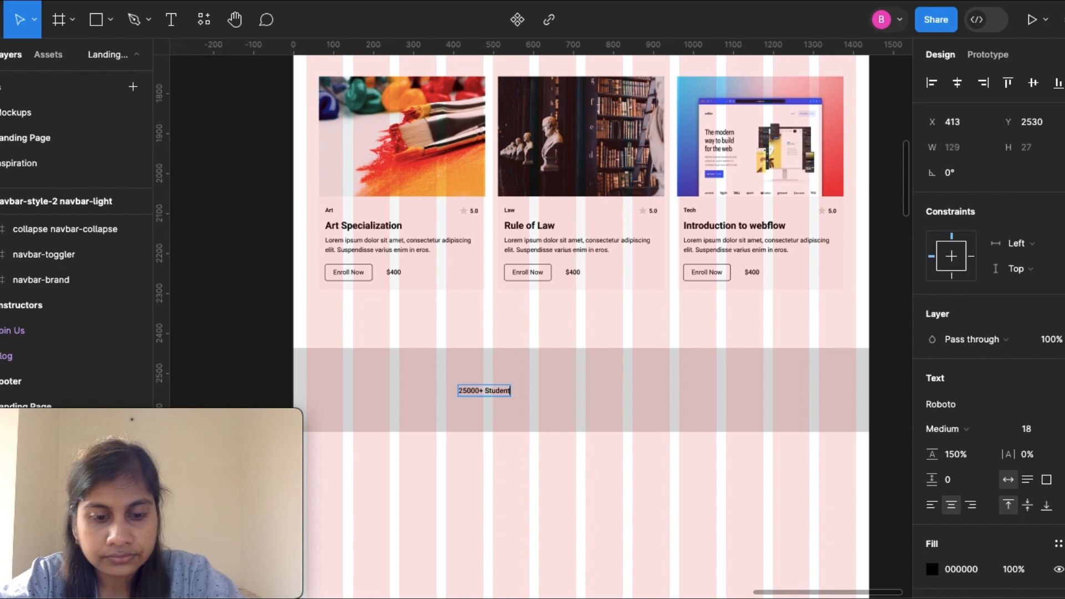
{"action": "type", "text": "s hav"}
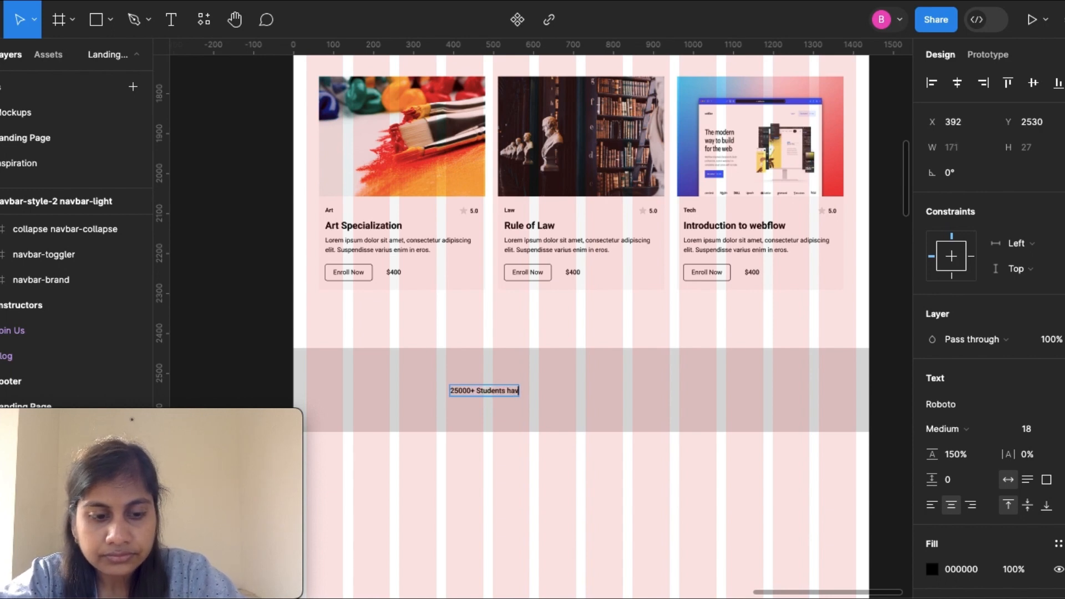
{"action": "type", "text": "e Enrolled"}
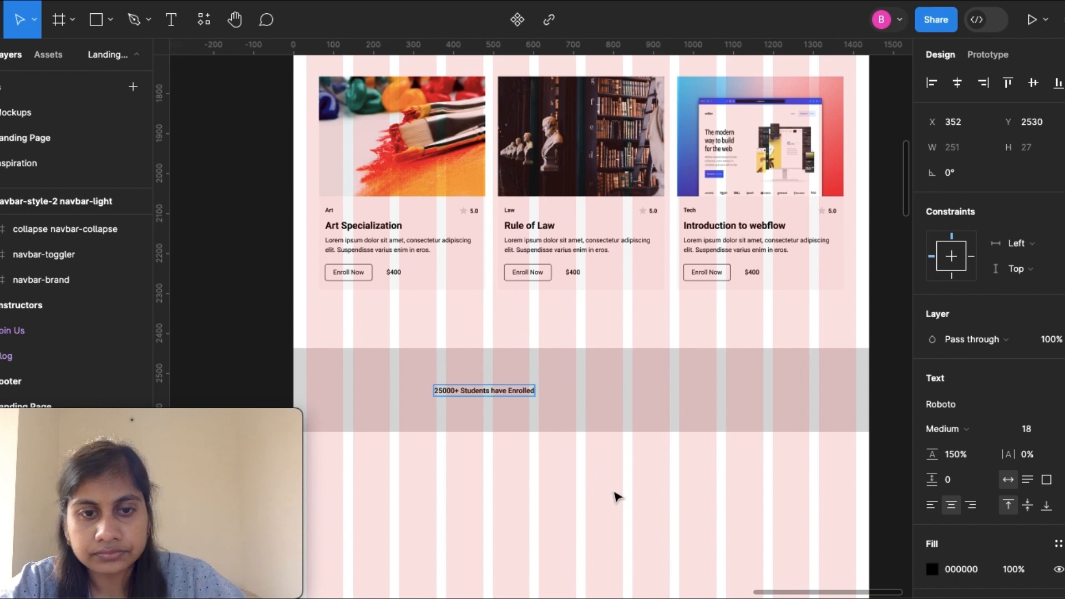
{"action": "key", "text": "Escape"}
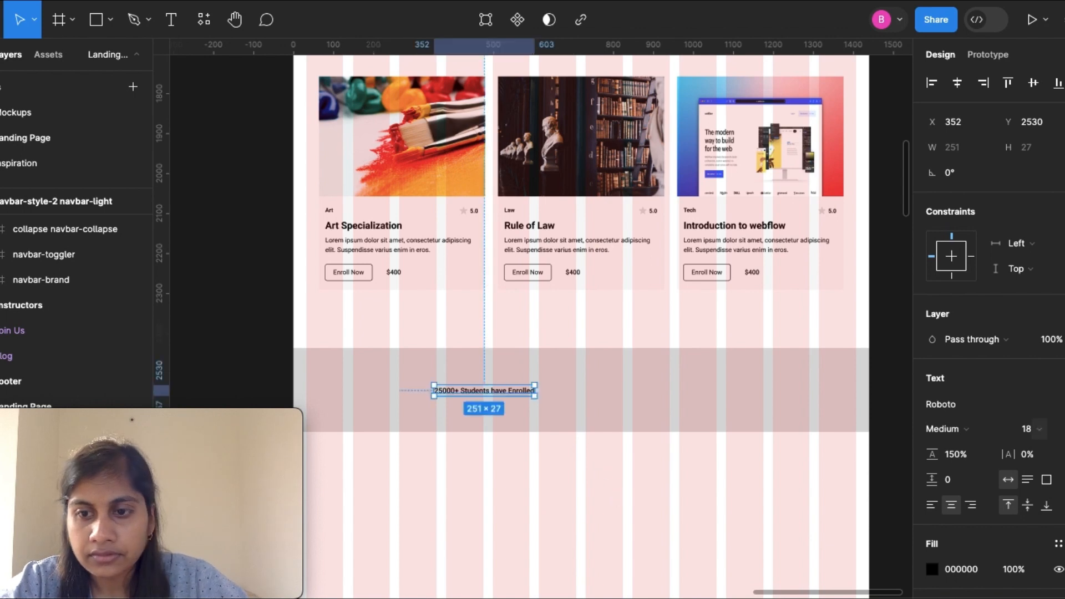
Set the font size of the enrolment text to 40.
{"action": "left_click", "coordinate": [1056, 429]}
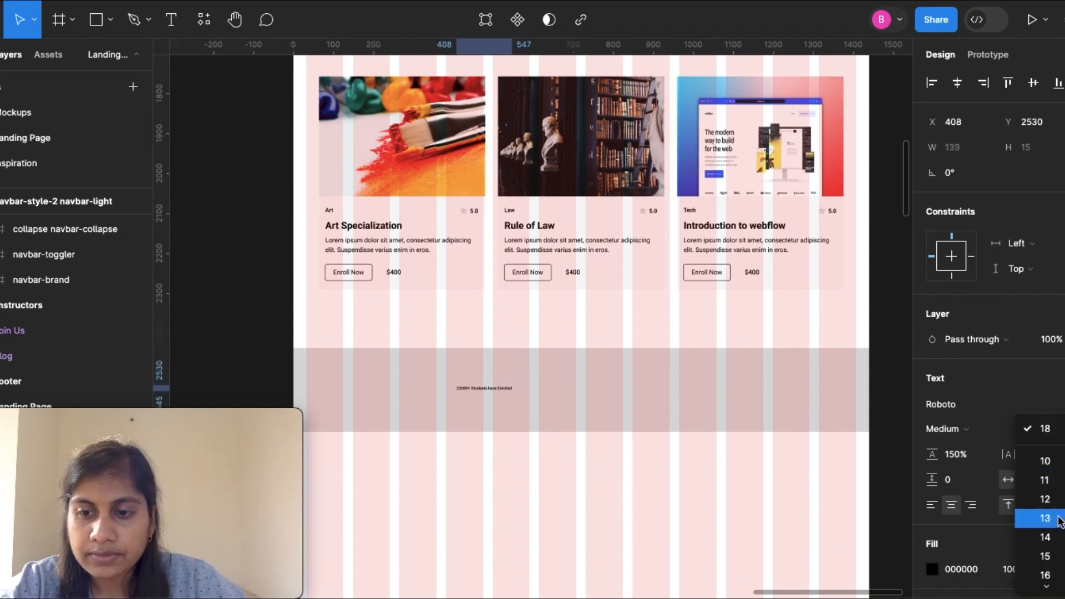
{"action": "scroll", "coordinate": [1057, 526], "scroll_direction": "down", "scroll_amount": 3}
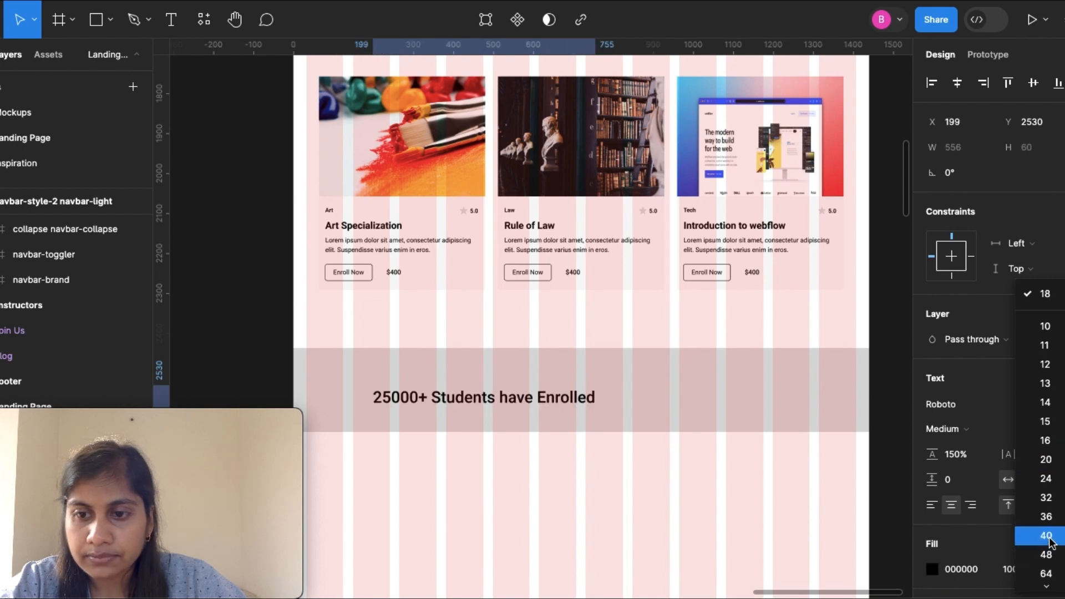
{"action": "left_click", "coordinate": [1046, 536]}
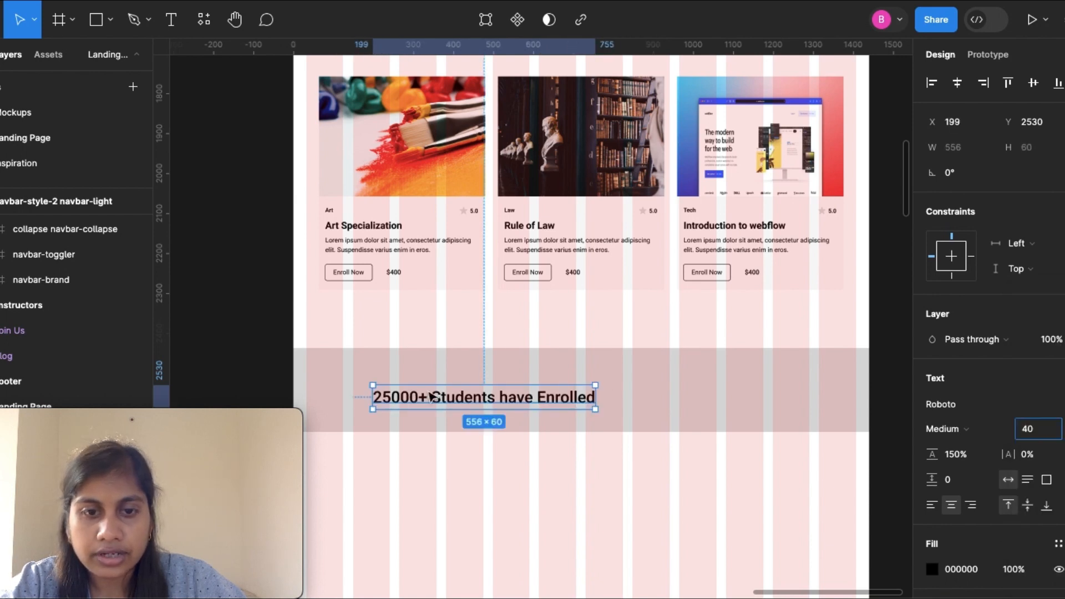
Move the enrolment text to the middle of the grey rectangle and align both on their horizontal centres.
{"action": "left_click_drag", "start_coordinate": [570, 403], "coordinate": [582, 393]}
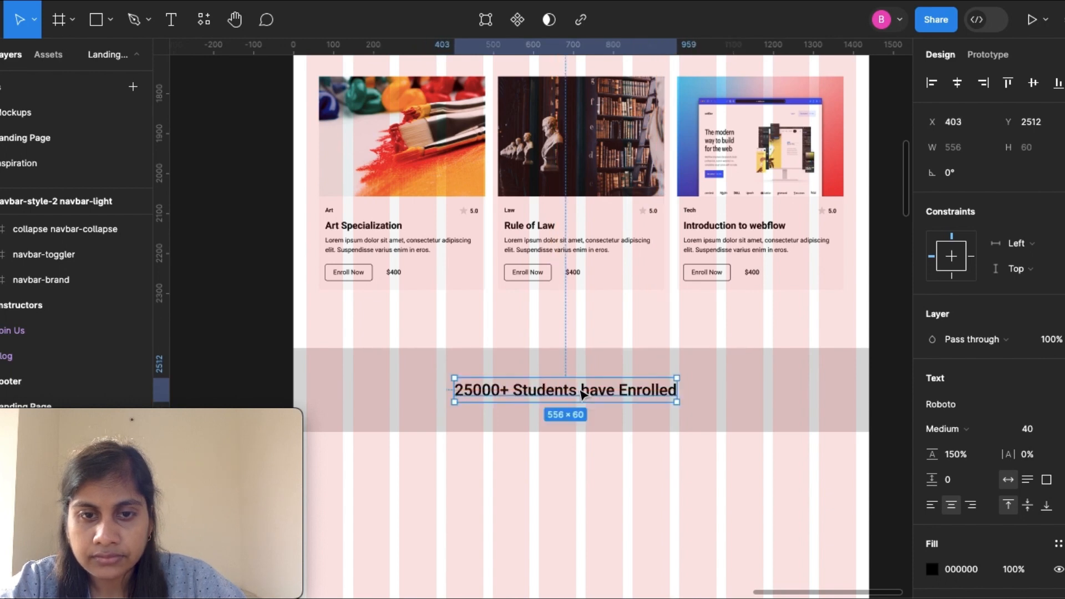
{"action": "left_click", "coordinate": [738, 394], "text": "shift"}
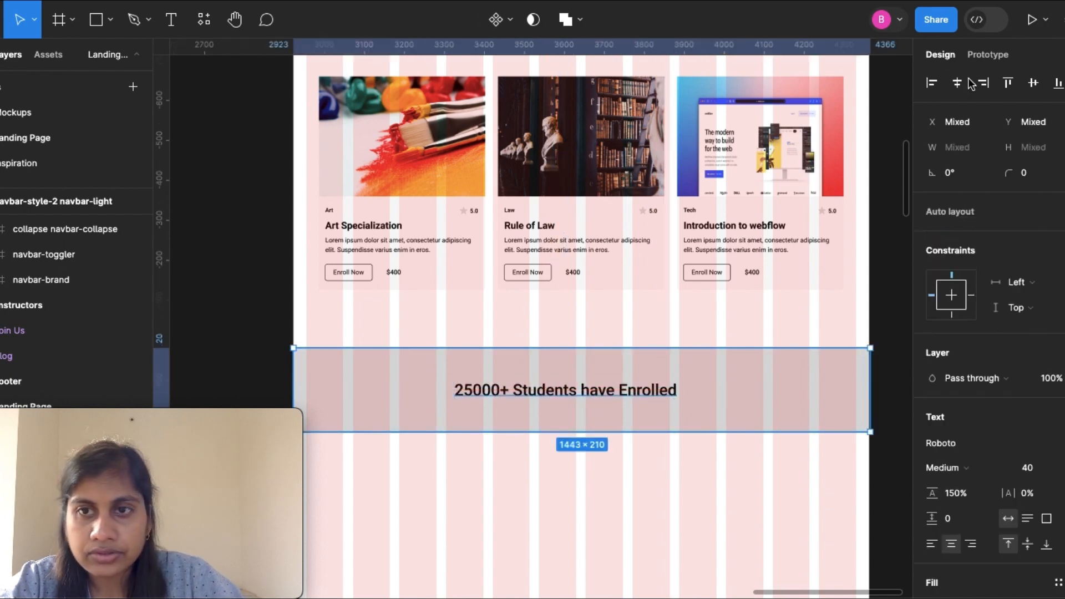
{"action": "left_click", "coordinate": [958, 82]}
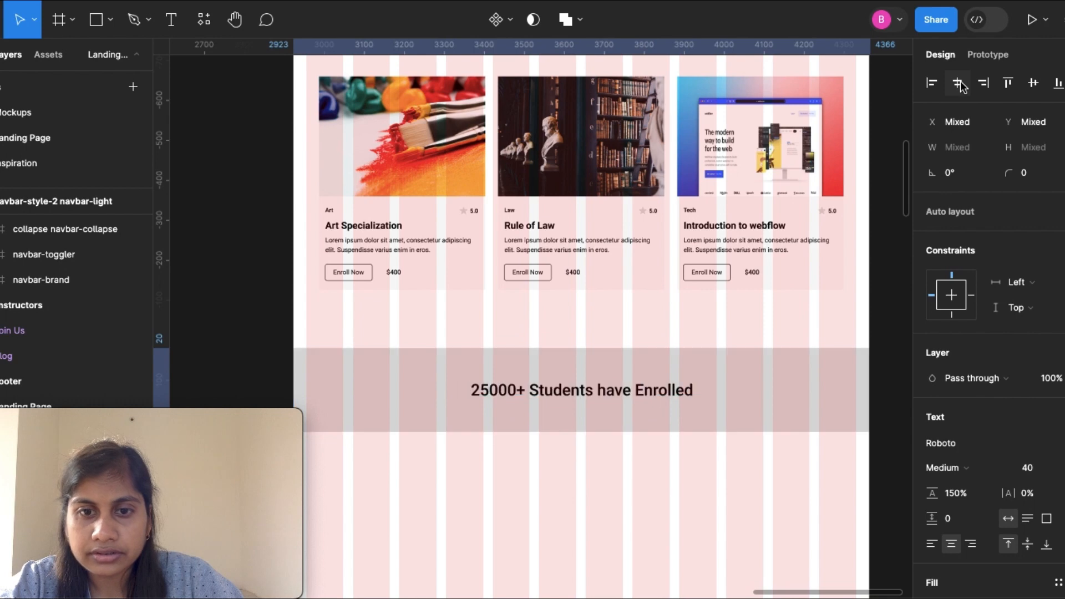
Move the grey rectangle and its enrolment text up together by about 140 px, to just below the second row of course cards.
{"action": "left_click", "coordinate": [894, 206]}
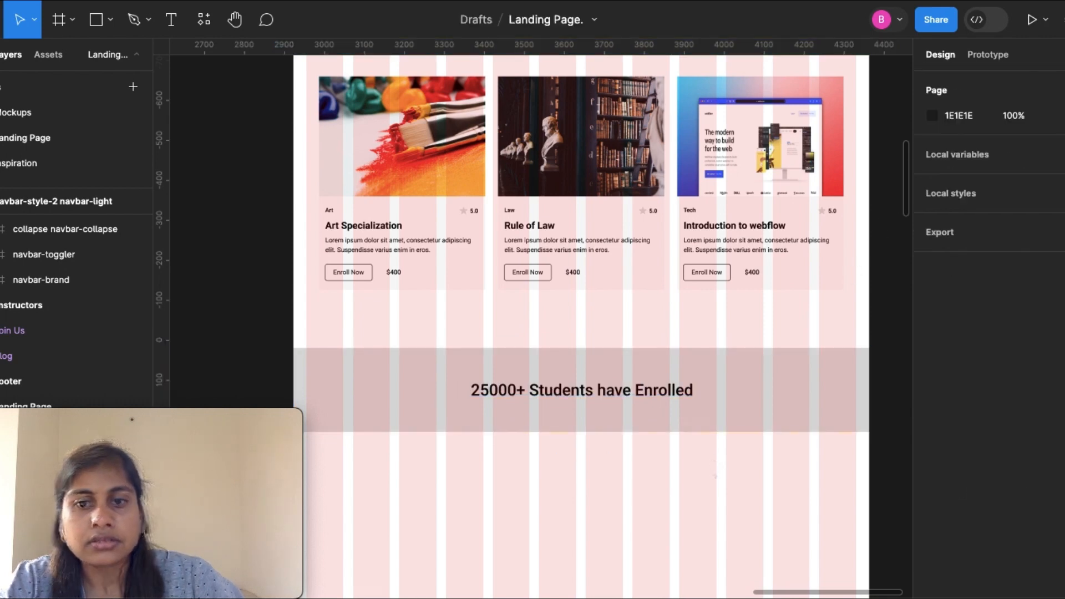
{"action": "scroll", "coordinate": [715, 466], "scroll_direction": "down", "scroll_amount": 2}
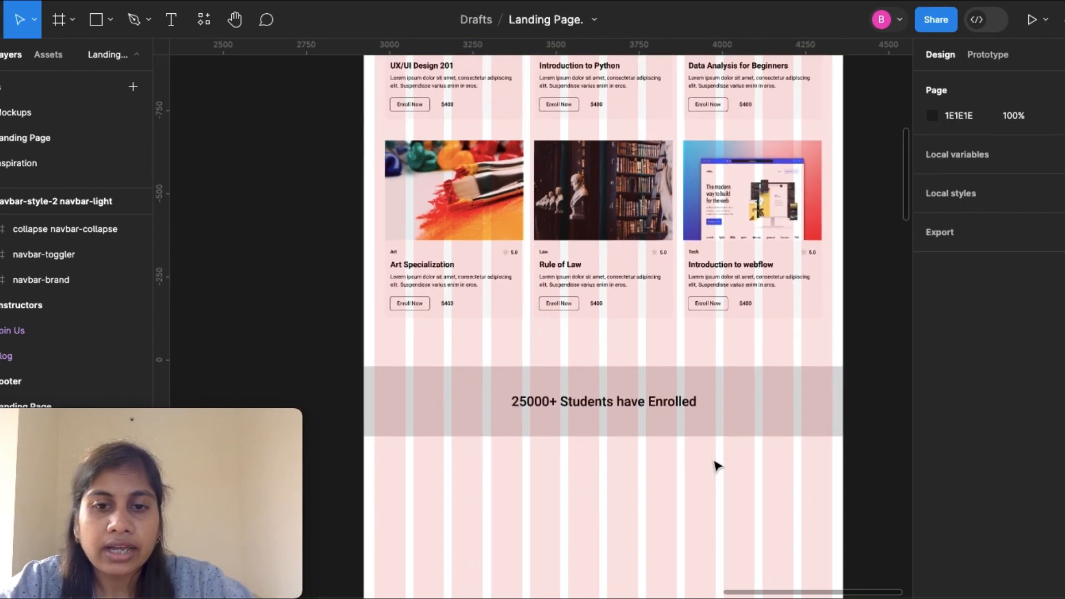
{"action": "left_click", "coordinate": [721, 414]}
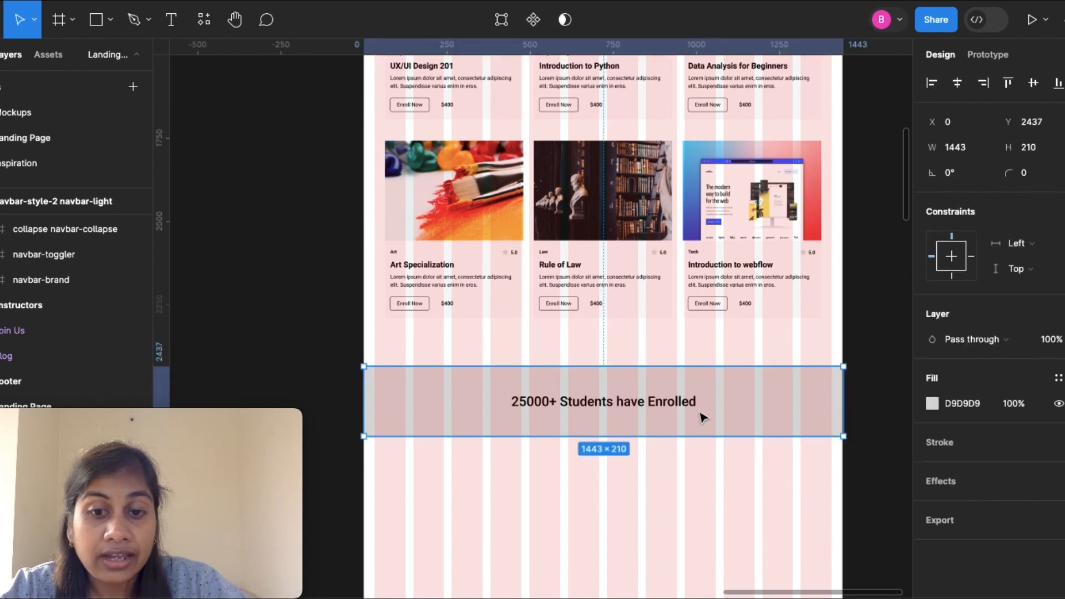
{"action": "left_click", "coordinate": [670, 411], "text": "shift"}
{"action": "key", "text": "shift+Up"}
{"action": "key", "text": "shift+Up"}
{"action": "key", "text": "shift+Up"}
{"action": "key", "text": "shift+Up"}
{"action": "key", "text": "shift+Up"}
{"action": "key", "text": "shift+Up"}
{"action": "key", "text": "shift+Up"}
{"action": "key", "text": "shift+Up"}
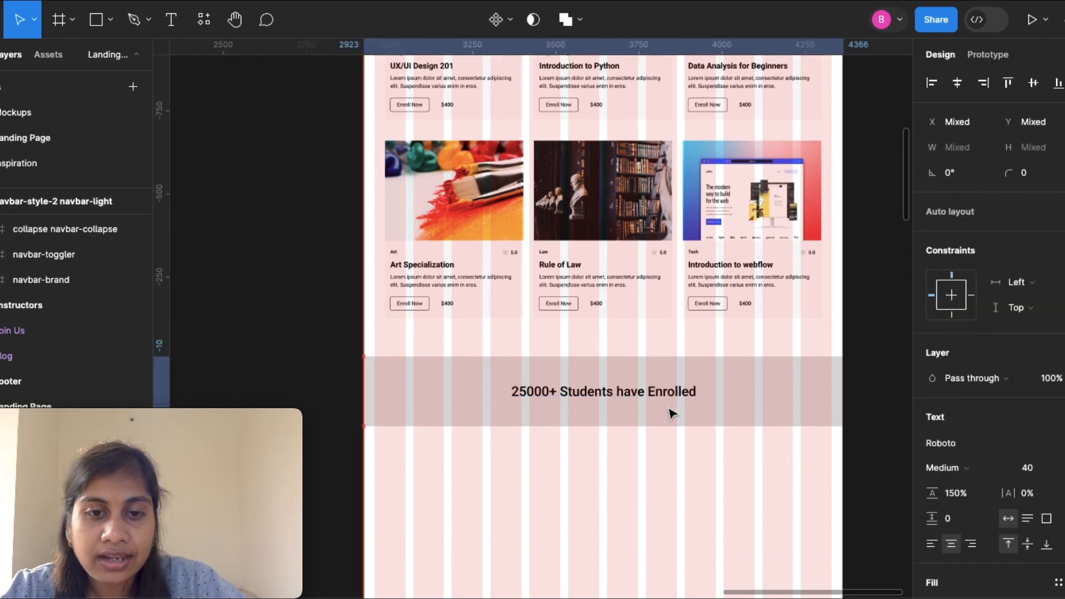
{"action": "key", "text": "shift+Up"}
{"action": "key", "text": "shift+Up"}
{"action": "key", "text": "shift+Up"}
{"action": "key", "text": "shift+Up"}
{"action": "key", "text": "shift+Up"}
{"action": "key", "text": "shift+Up"}
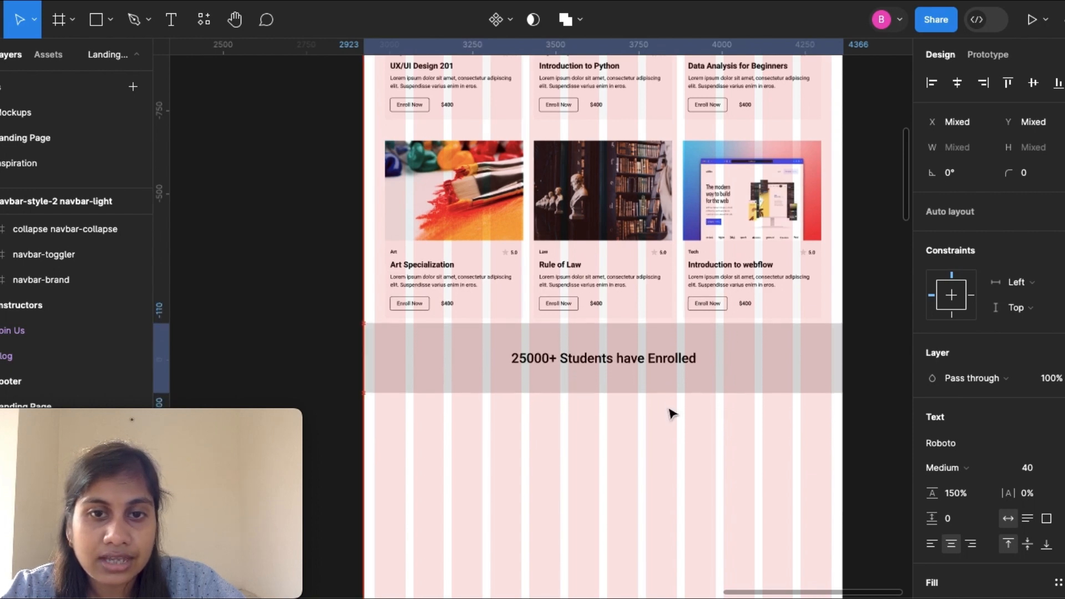
{"action": "left_click", "coordinate": [316, 315]}
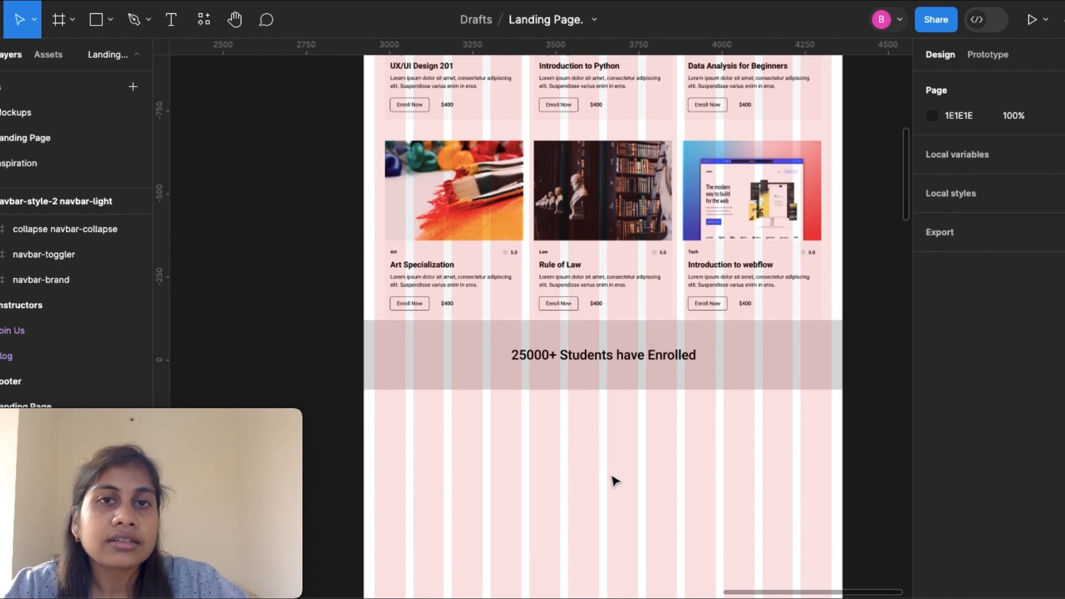
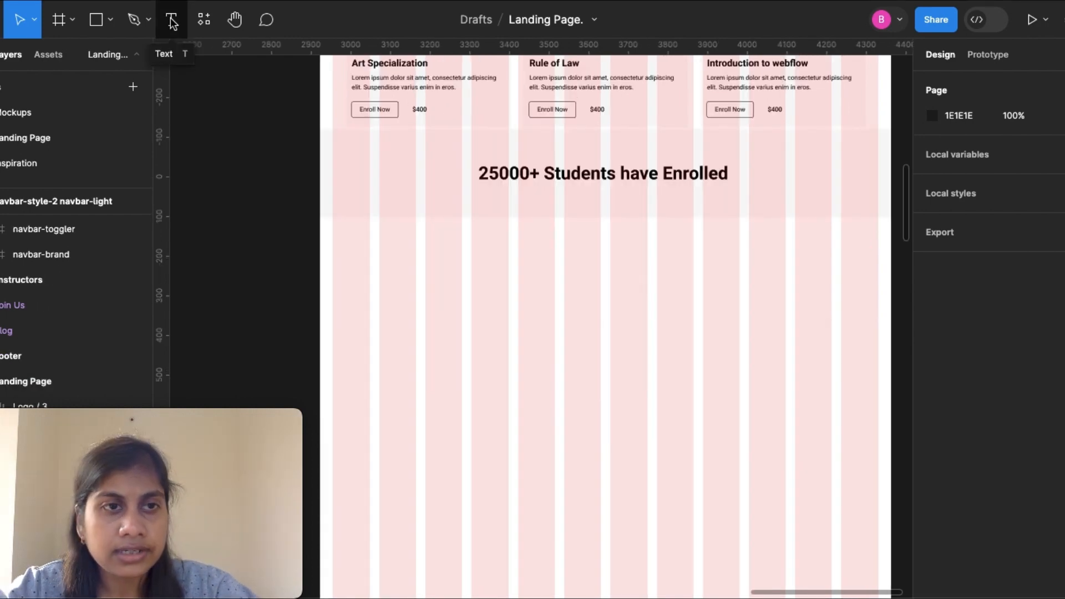
Add the heading "What Our Student Say" below the enrolment banner and move it to X 37, near the first grid column's edge.
{"action": "left_click", "coordinate": [170, 20]}
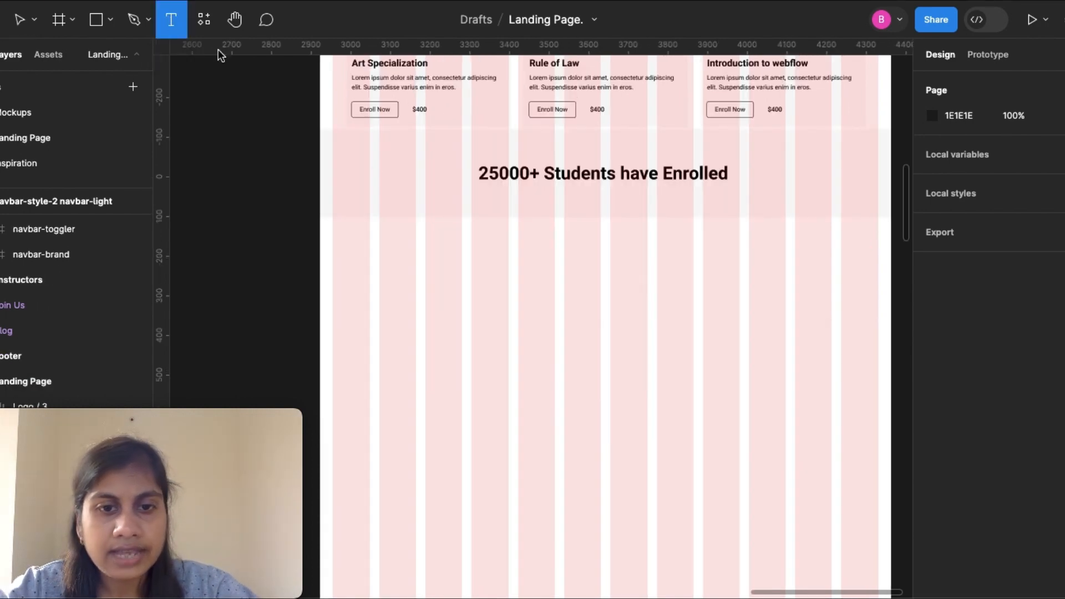
{"action": "left_click", "coordinate": [360, 277]}
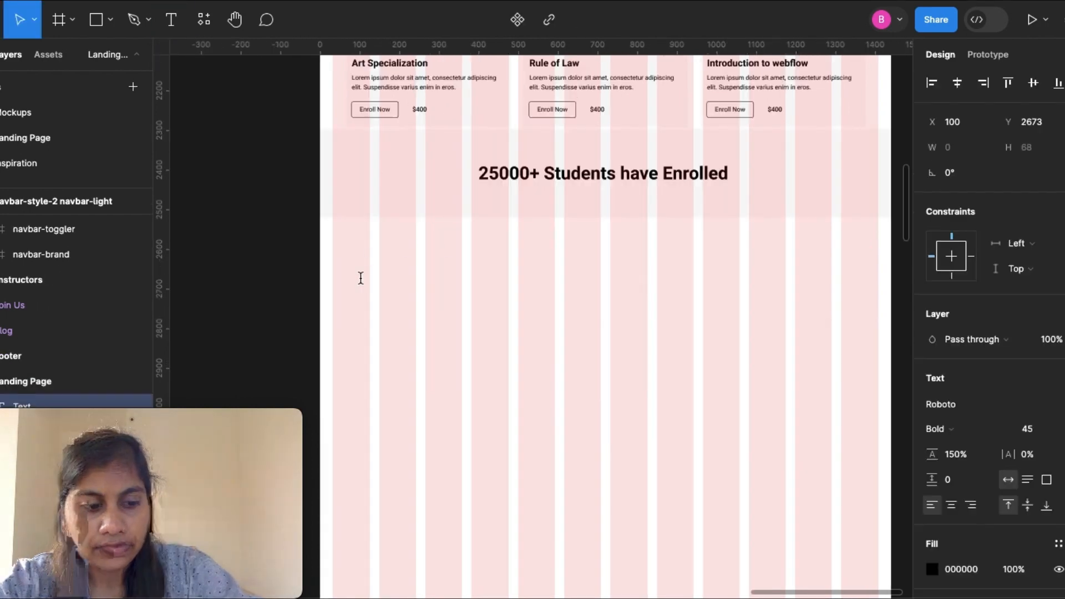
{"action": "type", "text": "What "}
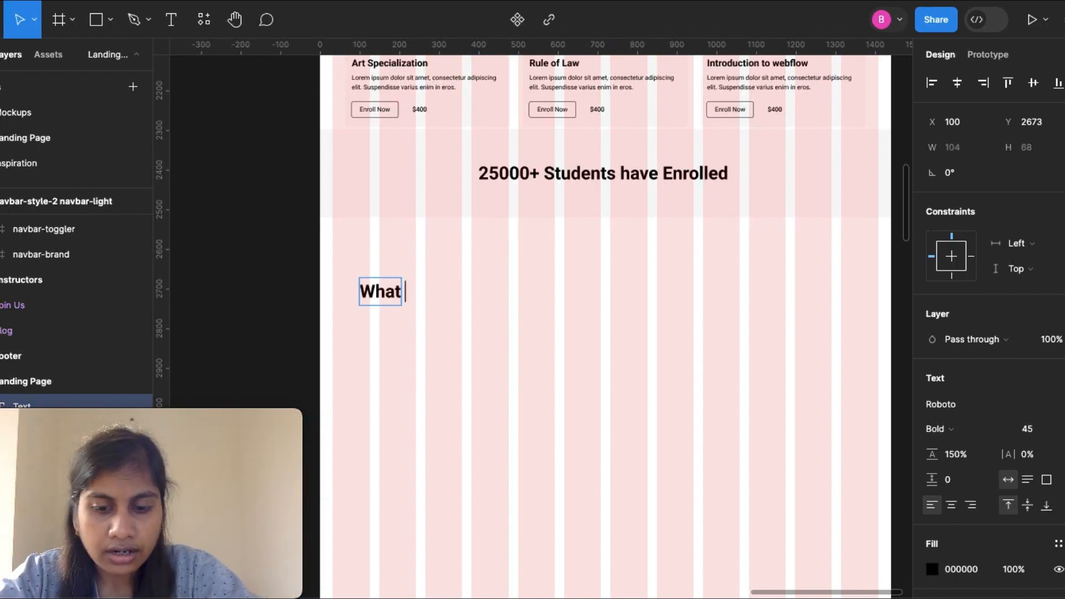
{"action": "type", "text": "our D"}
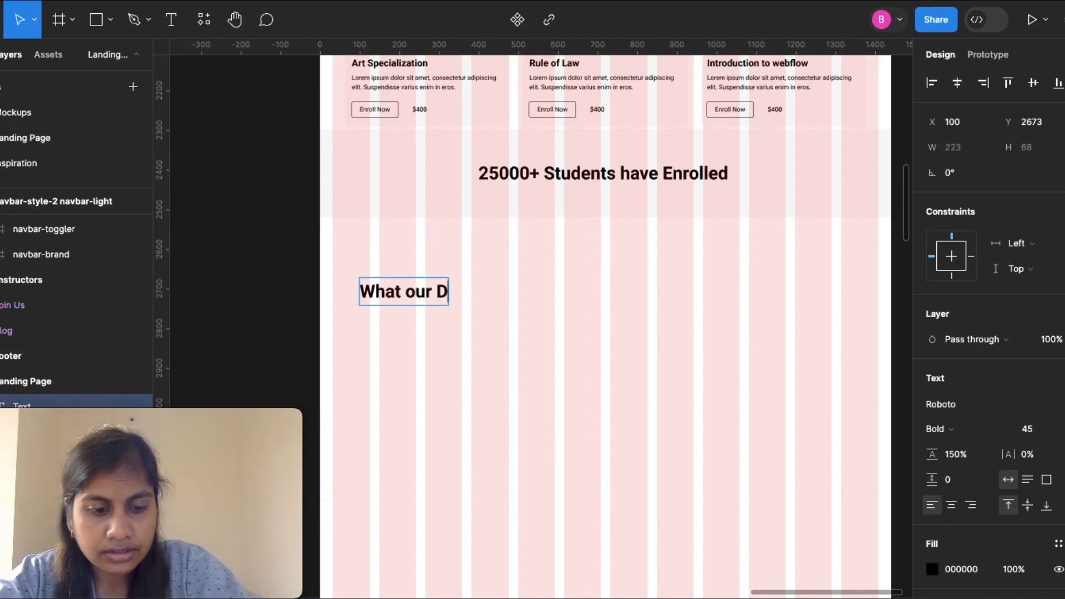
{"action": "key", "text": "BackSpace"}
{"action": "type", "text": "sT"}
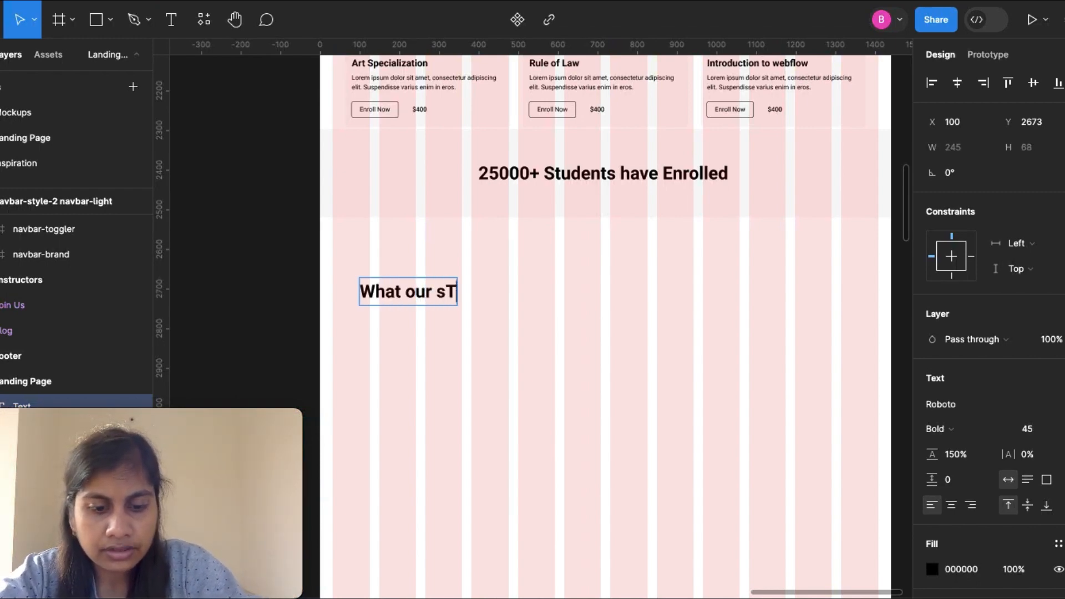
{"action": "type", "text": "HUDENT"}
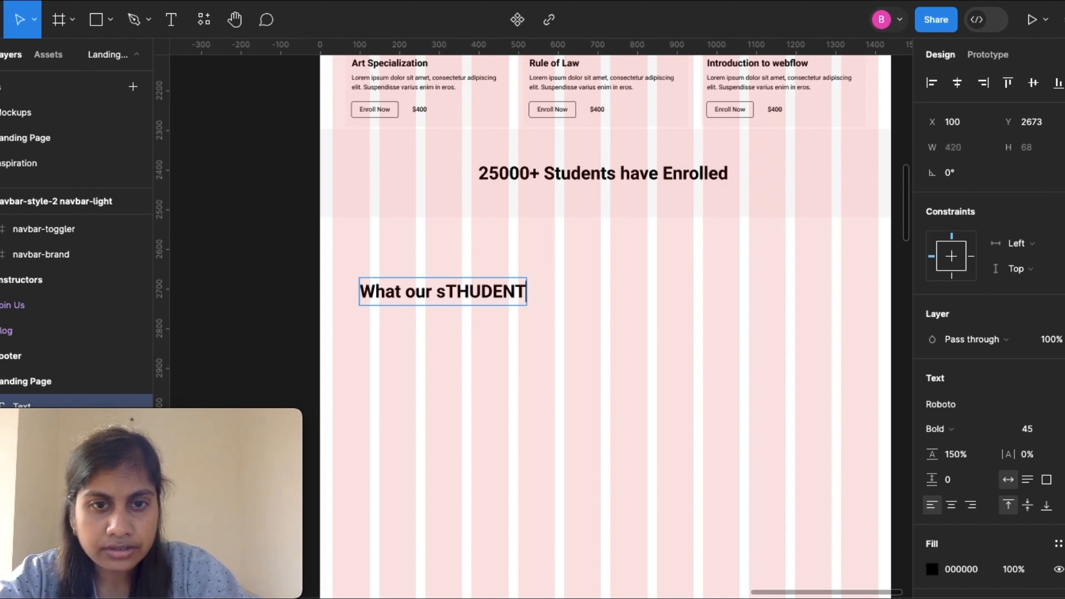
{"action": "key", "text": "BackSpace"}
{"action": "key", "text": "BackSpace"}
{"action": "key", "text": "BackSpace"}
{"action": "key", "text": "BackSpace"}
{"action": "key", "text": "BackSpace"}
{"action": "key", "text": "BackSpace"}
{"action": "key", "text": "BackSpace"}
{"action": "key", "text": "BackSpace"}
{"action": "key", "text": "BackSpace"}
{"action": "key", "text": "BackSpace"}
{"action": "key", "text": "BackSpace"}
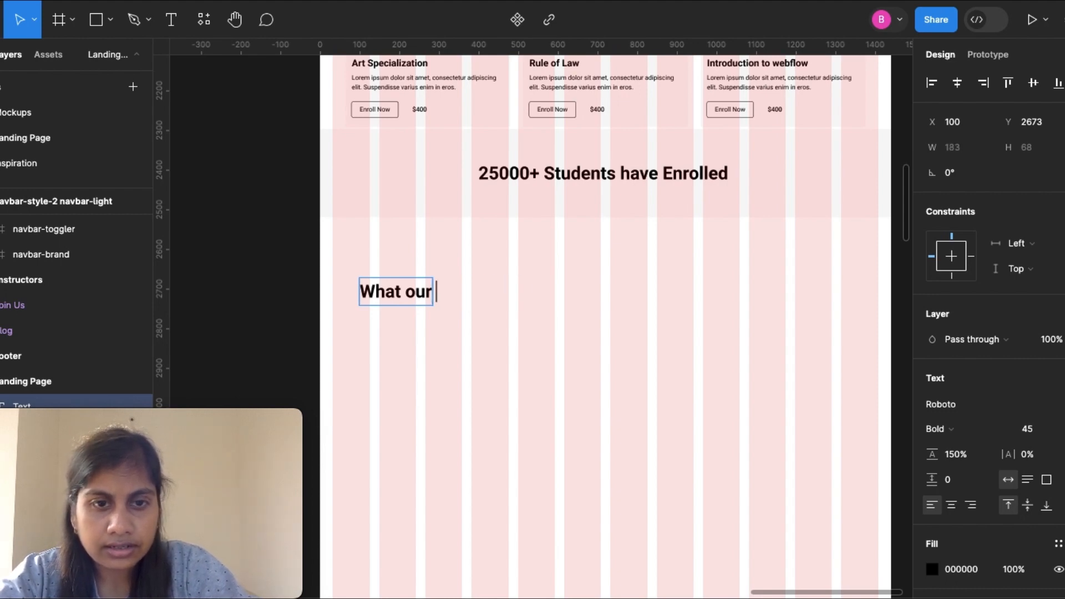
{"action": "key", "text": "BackSpace"}
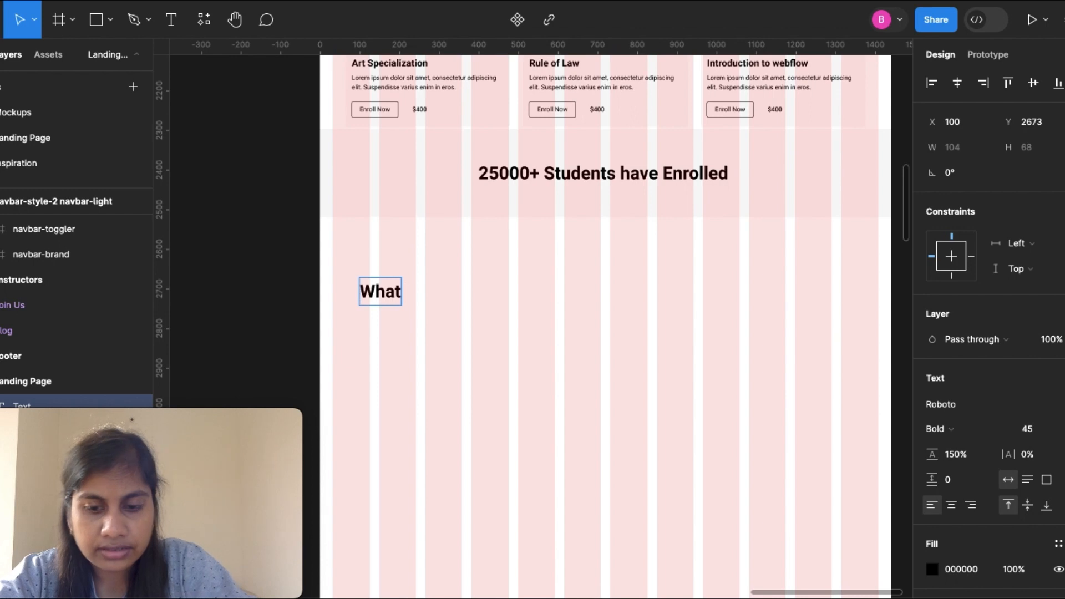
{"action": "type", "text": "o"}
{"action": "key", "text": "BackSpace"}
{"action": "type", "text": "o"}
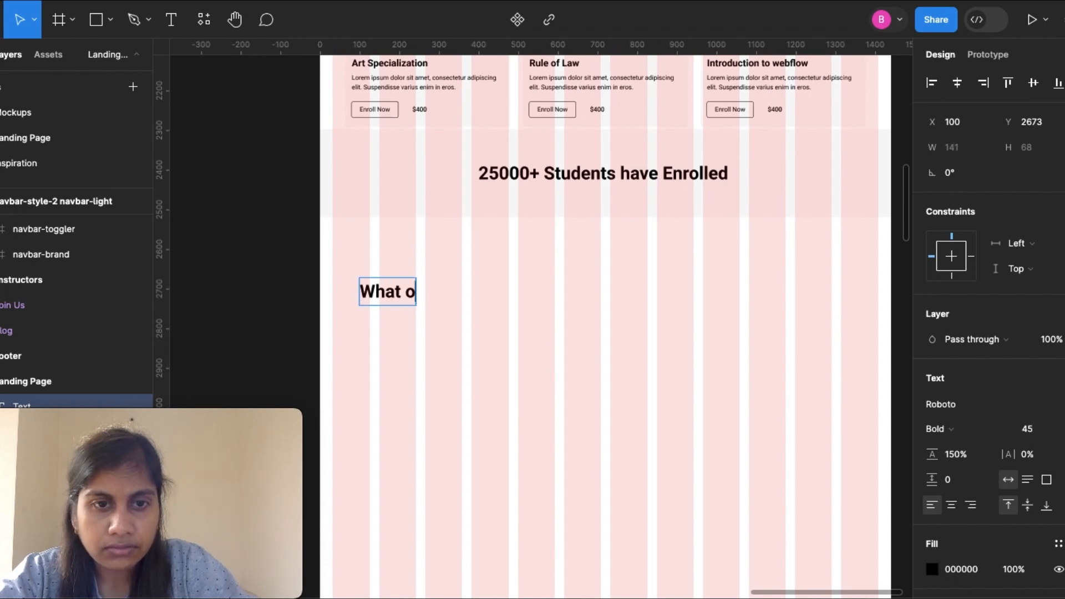
{"action": "key", "text": "BackSpace"}
{"action": "type", "text": "O"}
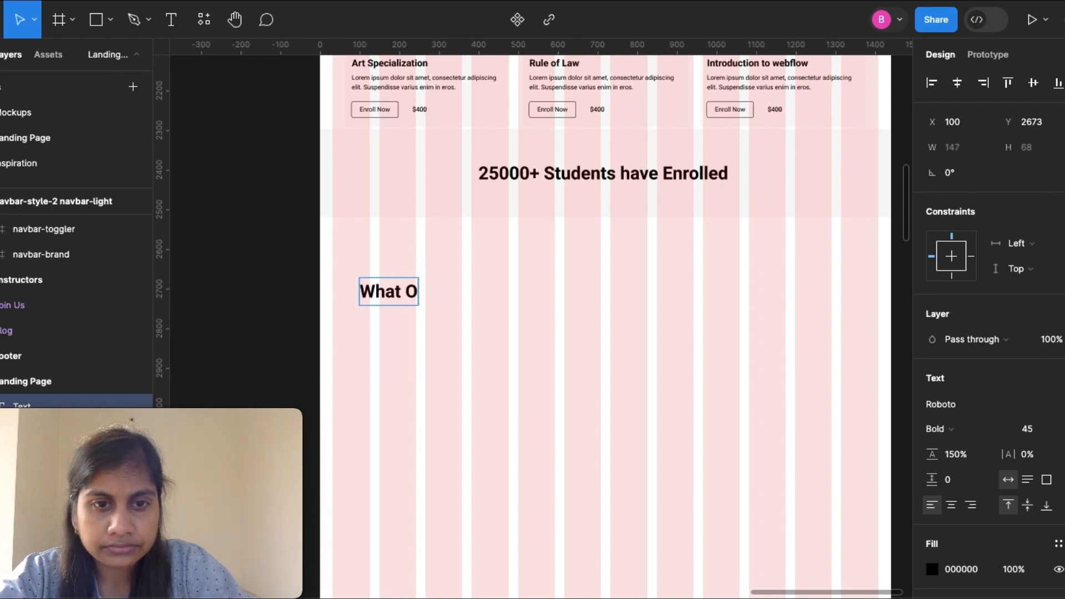
{"action": "type", "text": "ur"}
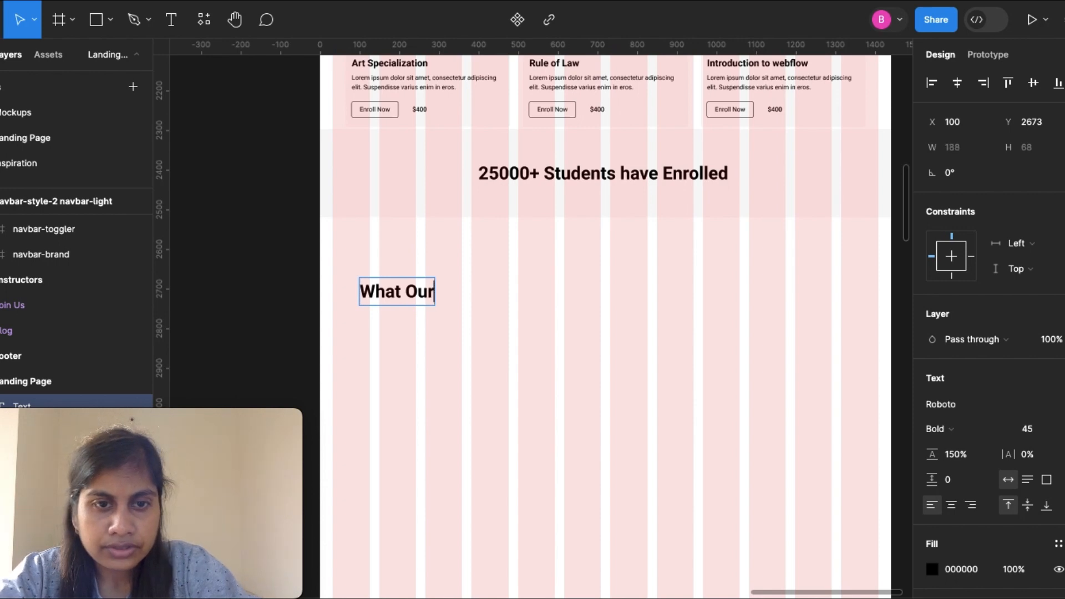
{"action": "type", "text": " S"}
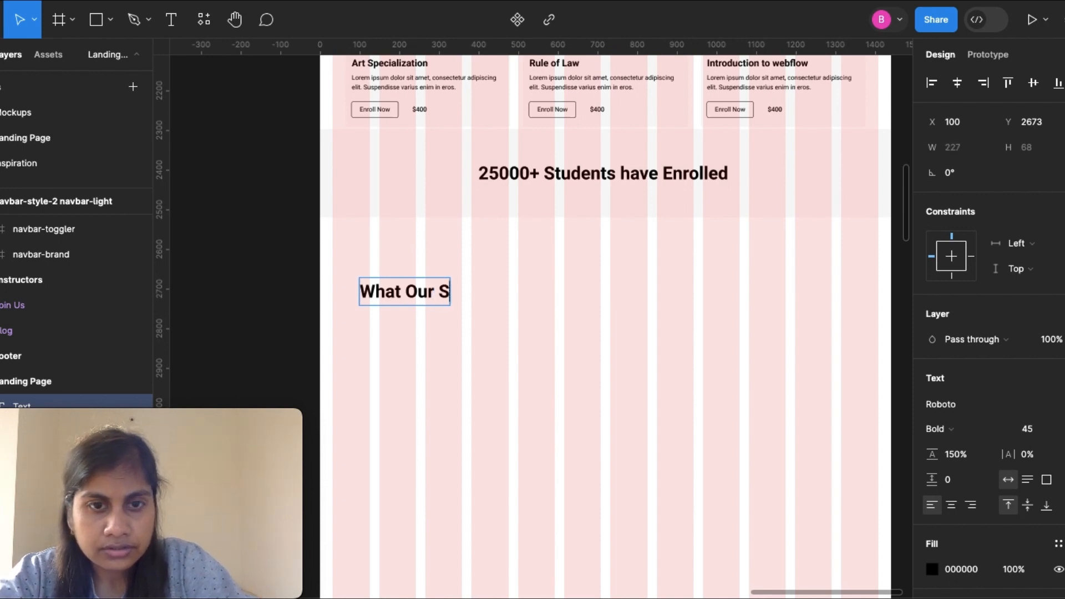
{"action": "type", "text": "tudent "}
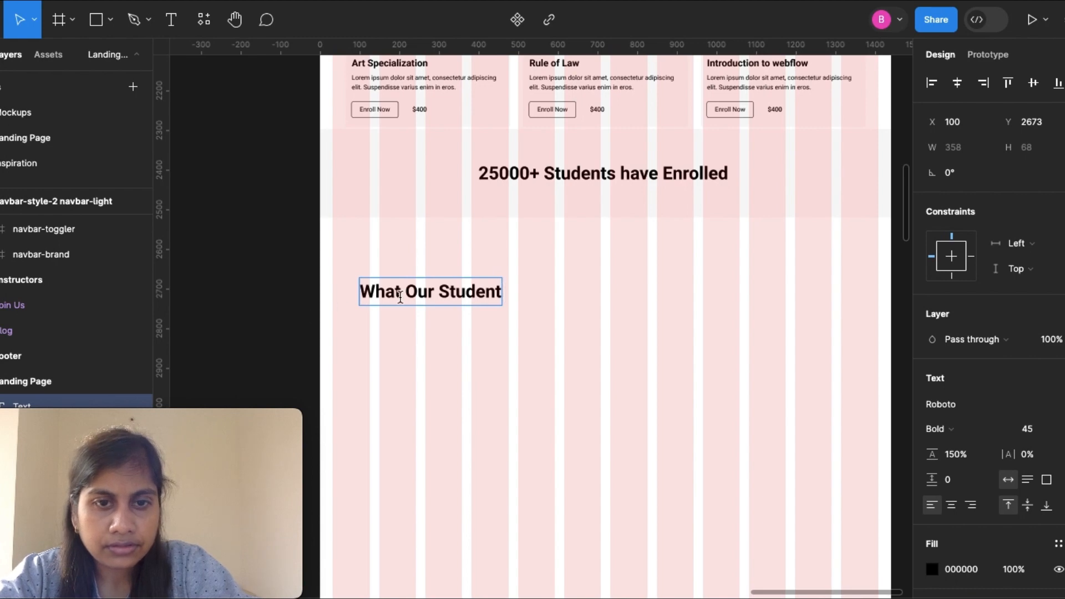
{"action": "type", "text": " S"}
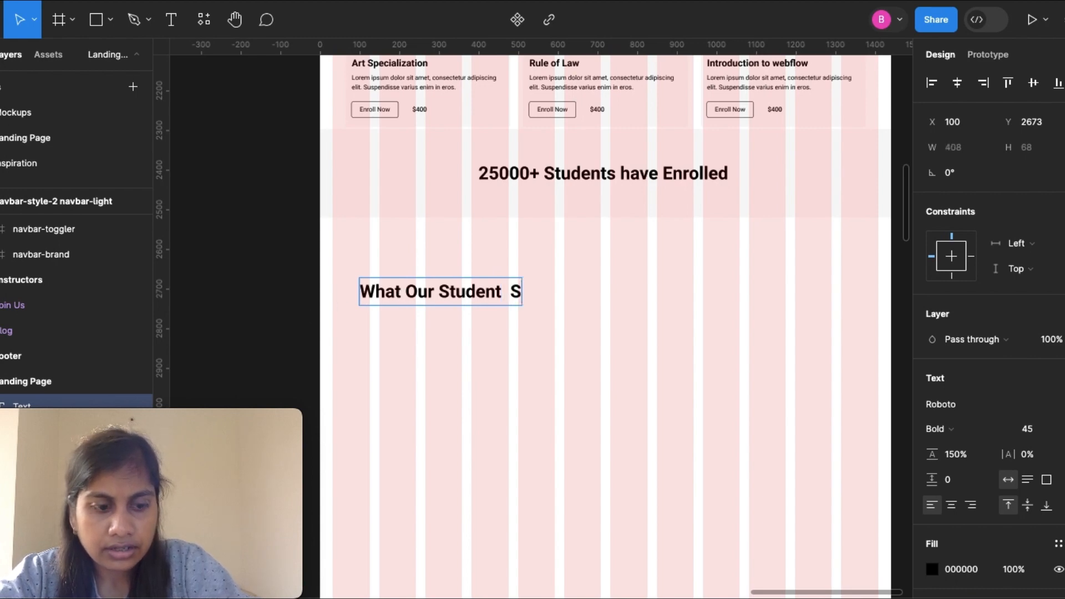
{"action": "type", "text": "ay"}
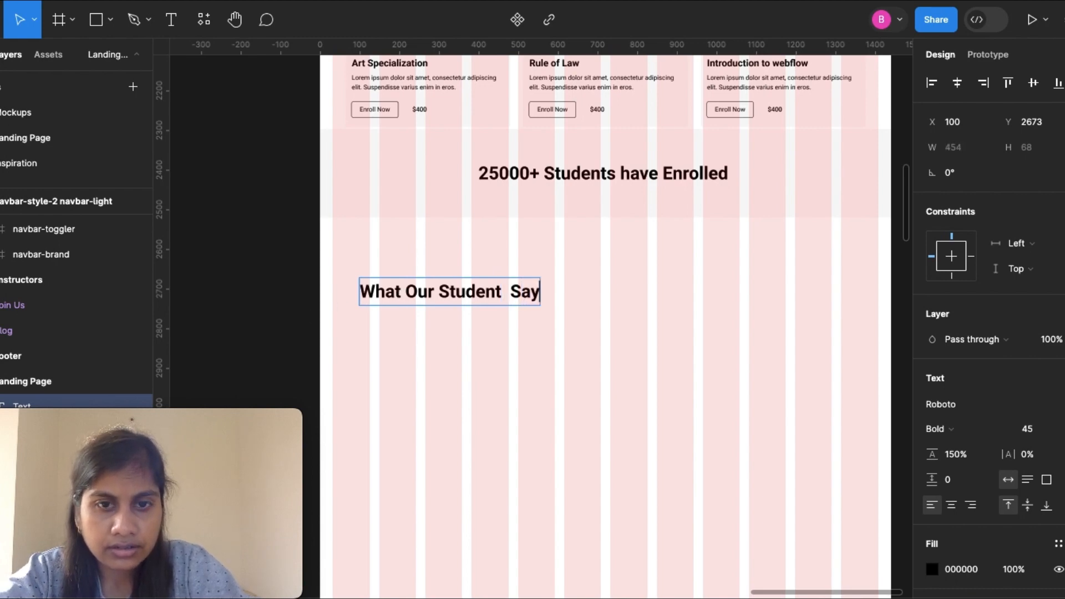
{"action": "left_click", "coordinate": [514, 293]}
{"action": "key", "text": "BackSpace"}
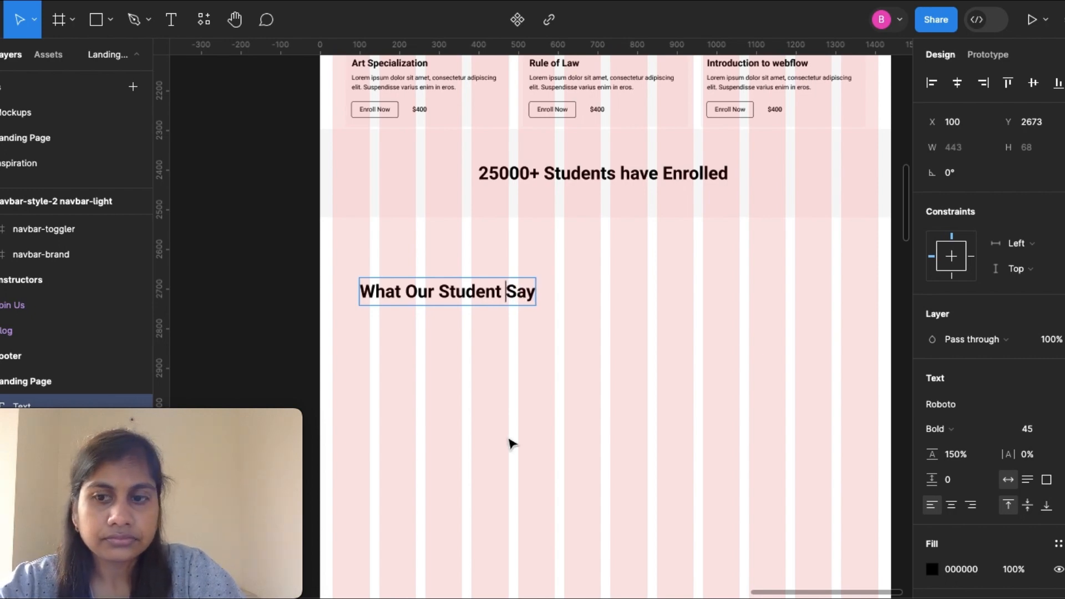
{"action": "key", "text": "Escape"}
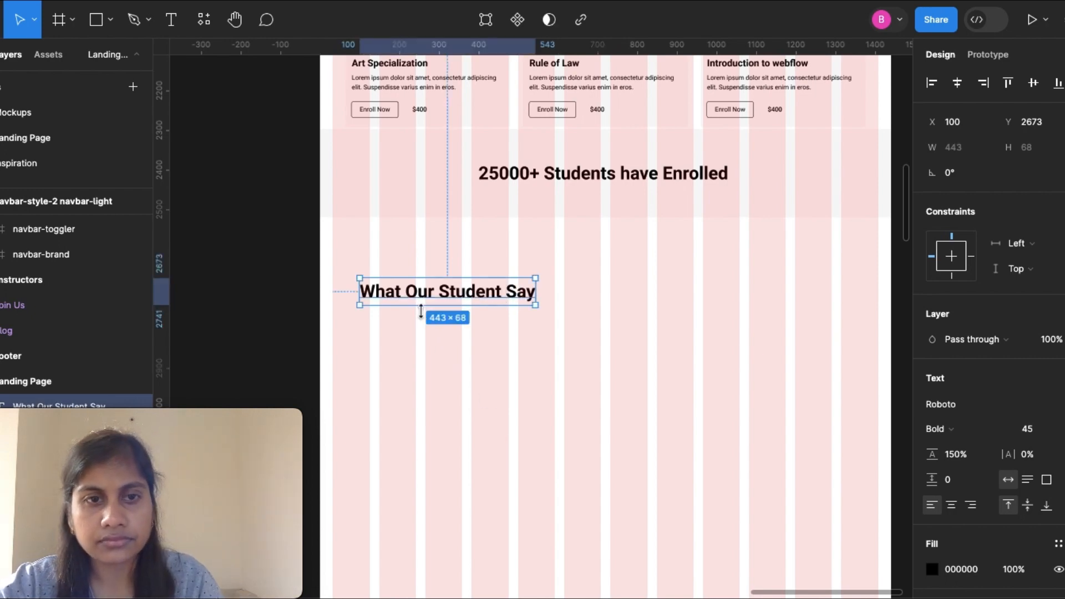
{"action": "mouse_move", "coordinate": [421, 298]}
{"action": "left_mouse_down"}
{"action": "mouse_move", "coordinate": [395, 300]}
{"action": "mouse_move", "coordinate": [407, 299]}
{"action": "left_mouse_up"}
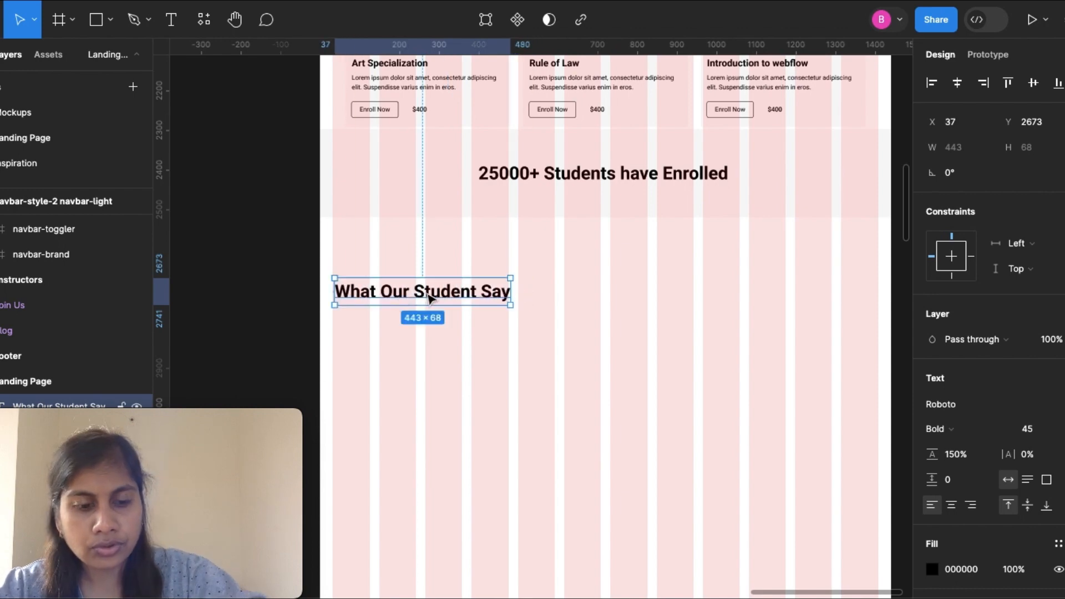
Duplicate the "What Our Student Say" heading and move the copy 60 px straight down.
{"action": "key", "text": "ctrl+d"}
{"action": "key", "text": "shift+Down"}
{"action": "key", "text": "shift+Down"}
{"action": "key", "text": "shift+Down"}
{"action": "key", "text": "shift+Down"}
{"action": "key", "text": "shift+Down"}
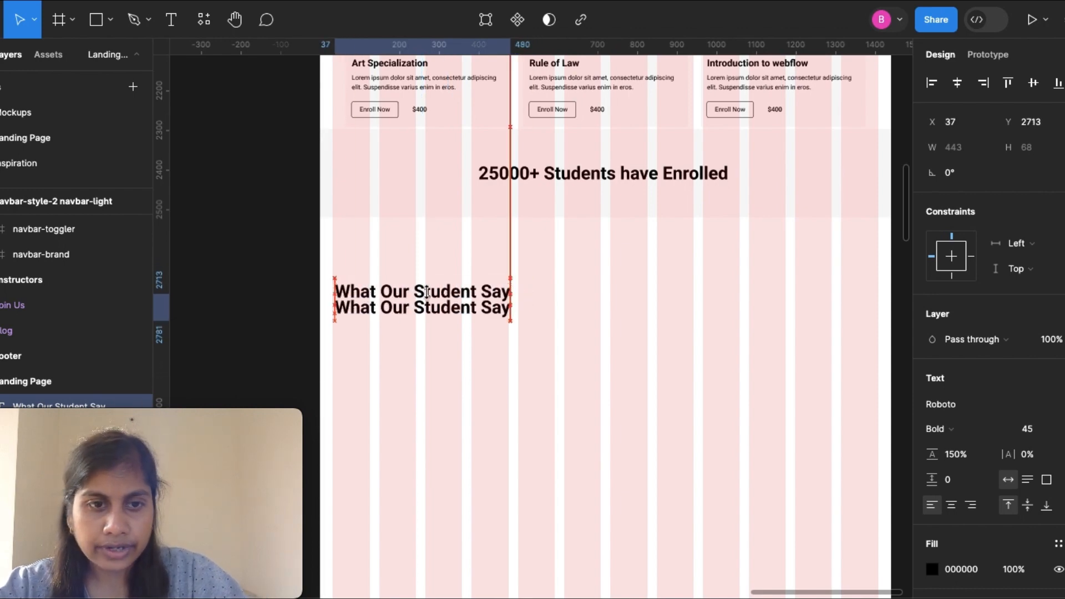
{"action": "key", "text": "shift+Down"}
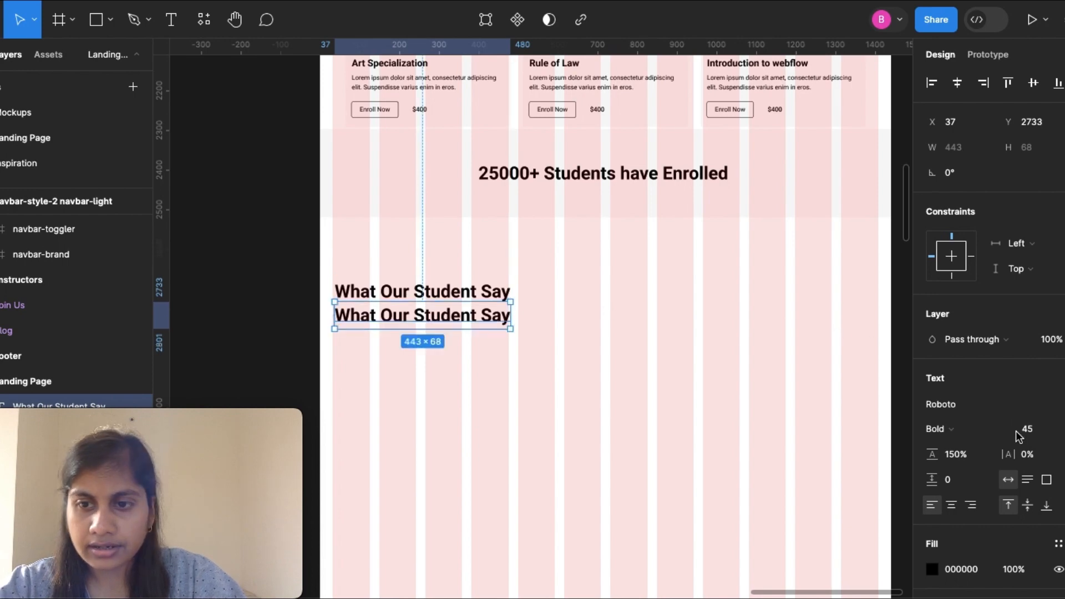
Set the duplicated heading's font size to 18 and its weight to Regular.
{"action": "left_click", "coordinate": [1054, 428]}
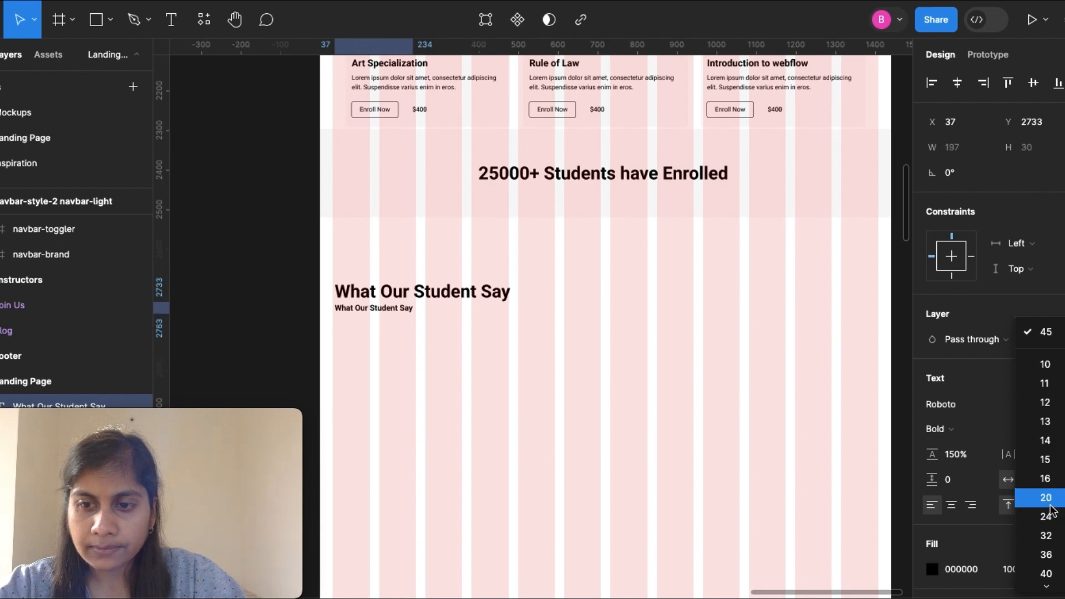
{"action": "left_click", "coordinate": [1045, 478]}
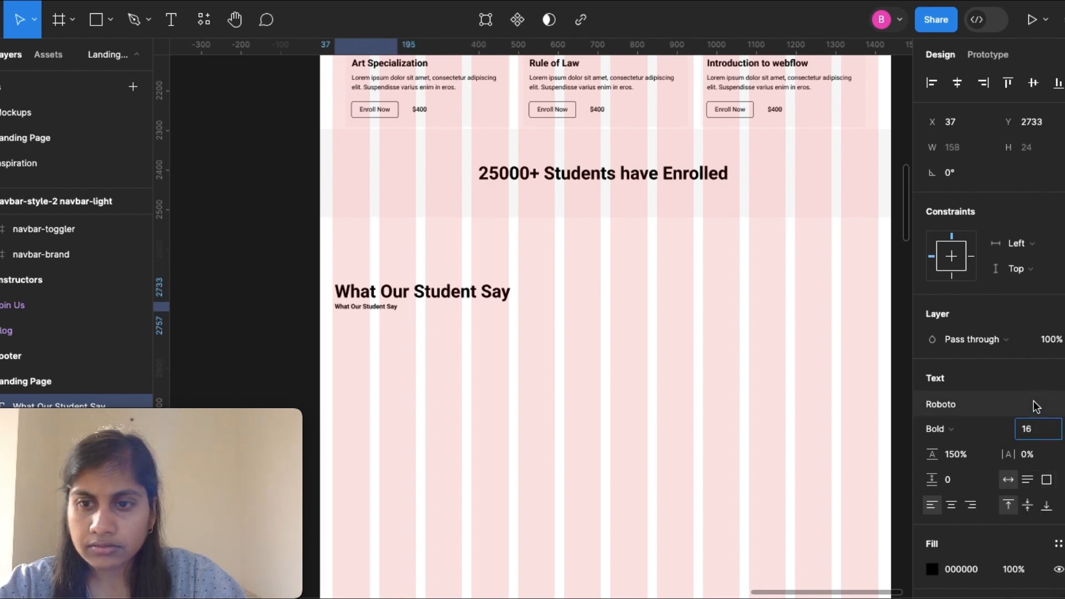
{"action": "left_click", "coordinate": [1032, 429]}
{"action": "type", "text": "18"}
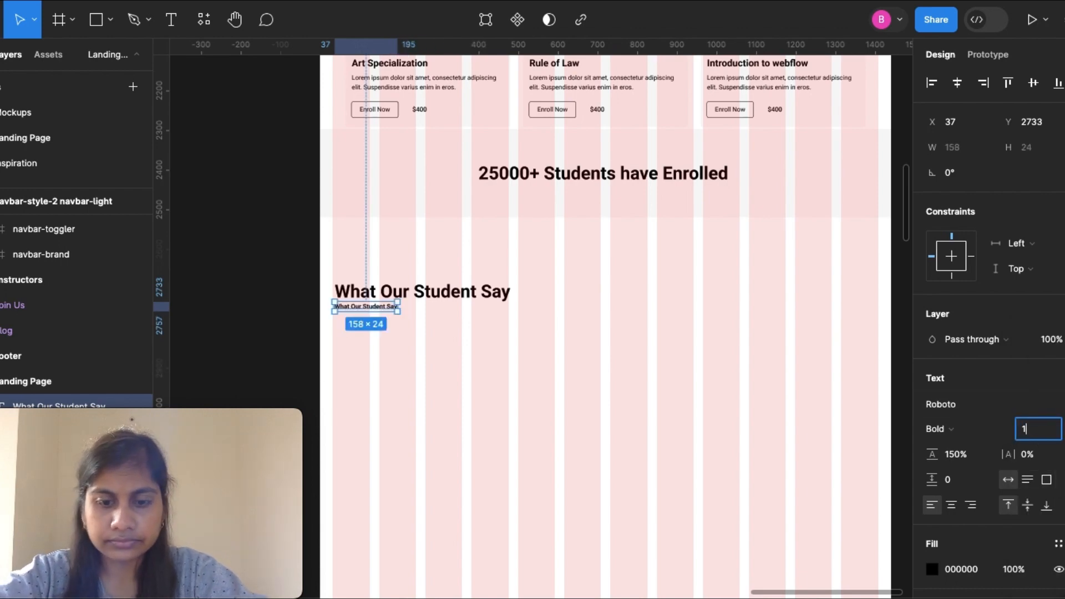
{"action": "key", "text": "Return"}
{"action": "left_click", "coordinate": [999, 431]}
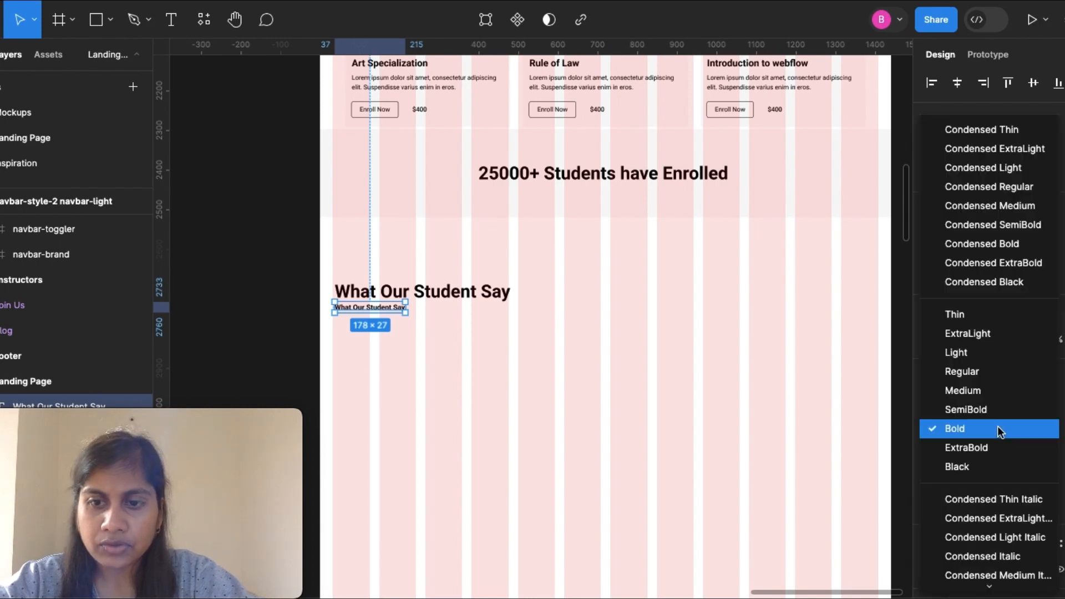
{"action": "left_click", "coordinate": [999, 378]}
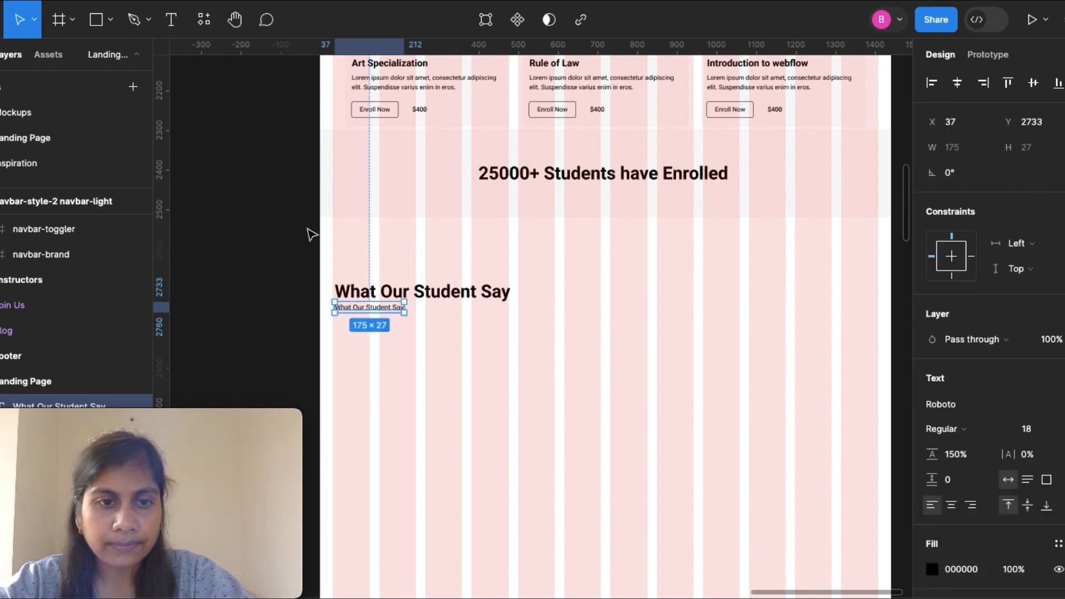
Open the duplicated text below the "What Our Student Say" heading for editing and clear its wording.
{"action": "key", "text": "Return"}
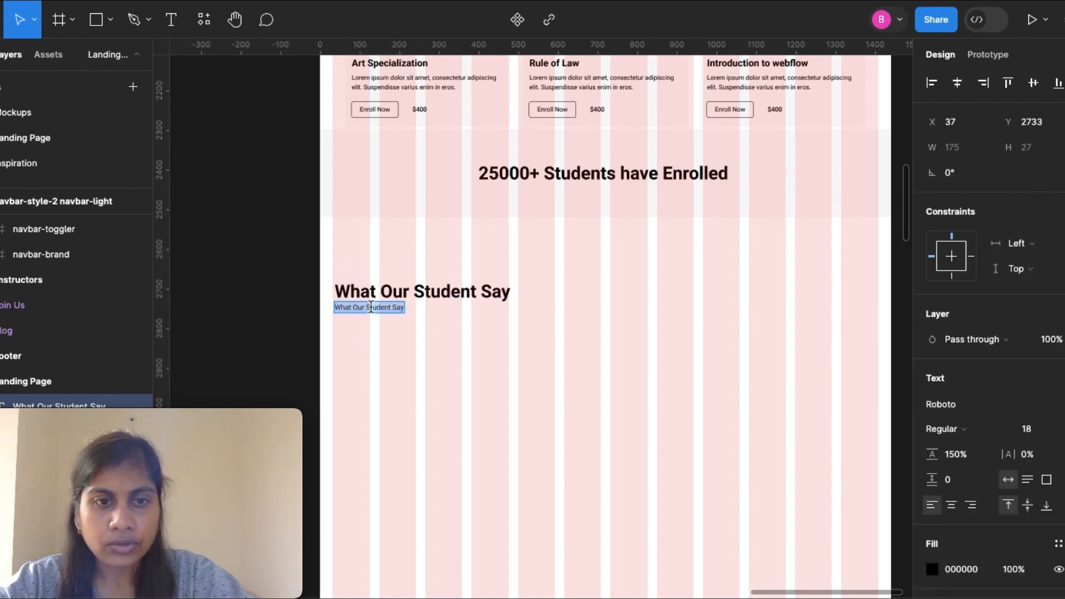
{"action": "key", "text": "BackSpace"}
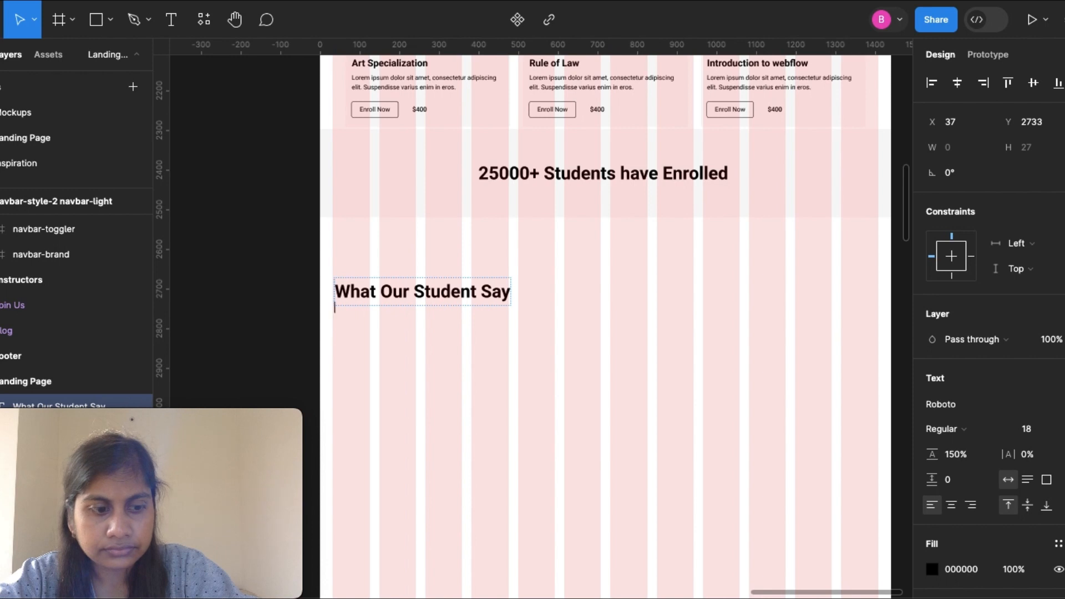
{"action": "type", "text": "Tes"}
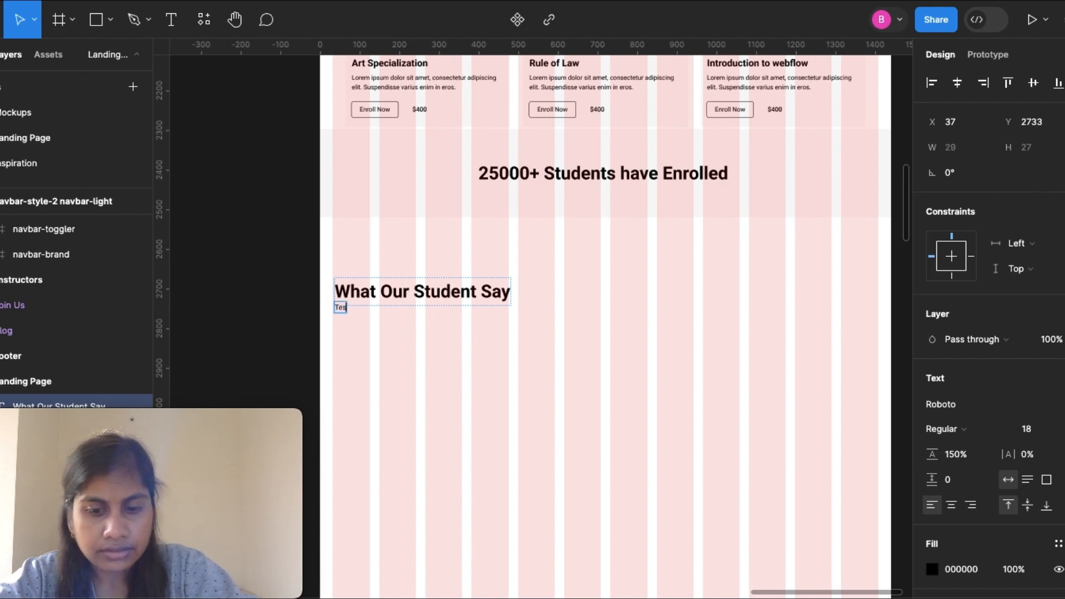
{"action": "type", "text": "tomoina"}
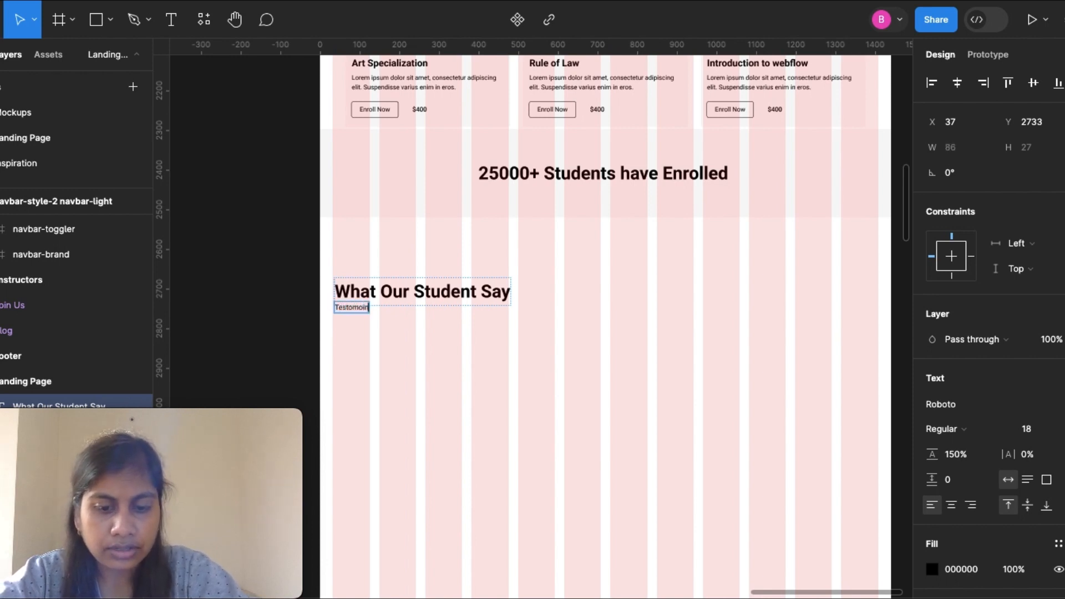
{"action": "key", "text": "BackSpace"}
{"action": "key", "text": "BackSpace"}
{"action": "key", "text": "BackSpace"}
{"action": "key", "text": "BackSpace"}
{"action": "key", "text": "BackSpace"}
{"action": "key", "text": "BackSpace"}
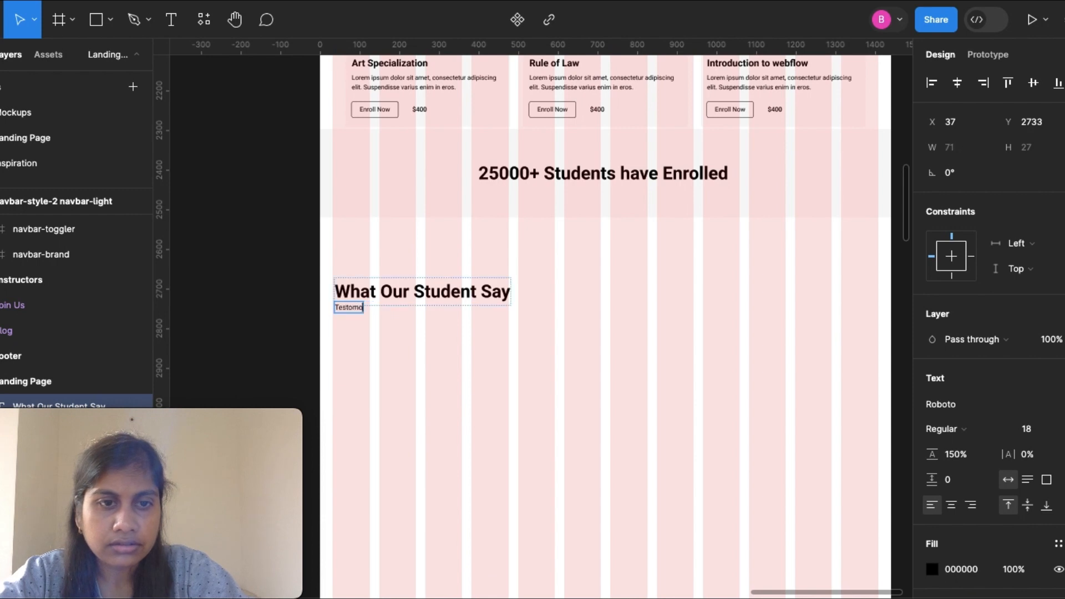
{"action": "type", "text": "omonial"}
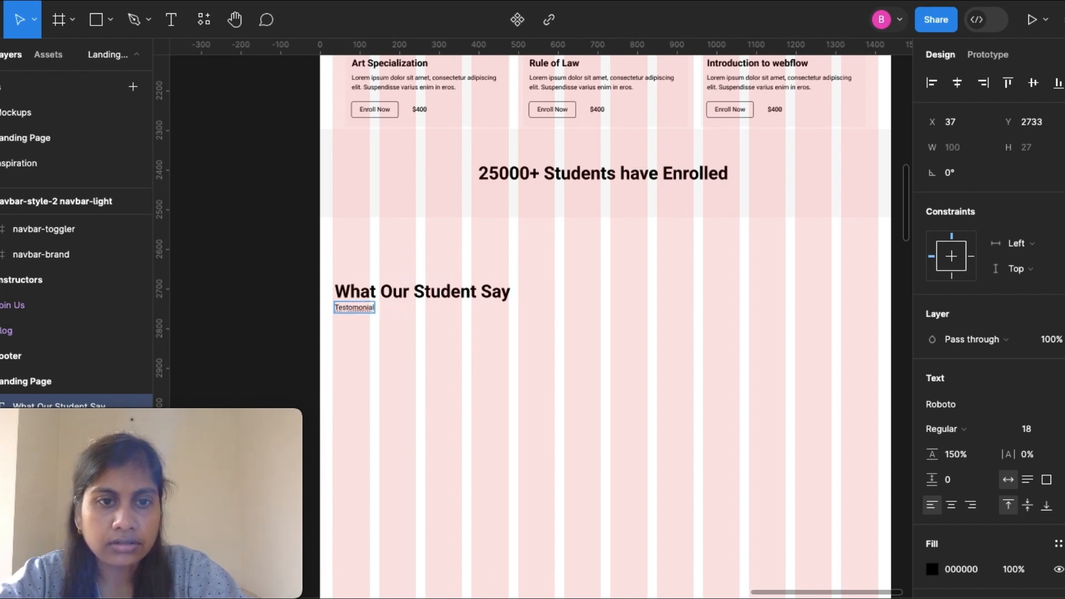
{"action": "key", "text": "BackSpace"}
{"action": "key", "text": "BackSpace"}
{"action": "key", "text": "BackSpace"}
{"action": "key", "text": "BackSpace"}
{"action": "key", "text": "BackSpace"}
{"action": "key", "text": "BackSpace"}
{"action": "key", "text": "BackSpace"}
{"action": "key", "text": "BackSpace"}
{"action": "key", "text": "BackSpace"}
{"action": "key", "text": "BackSpace"}
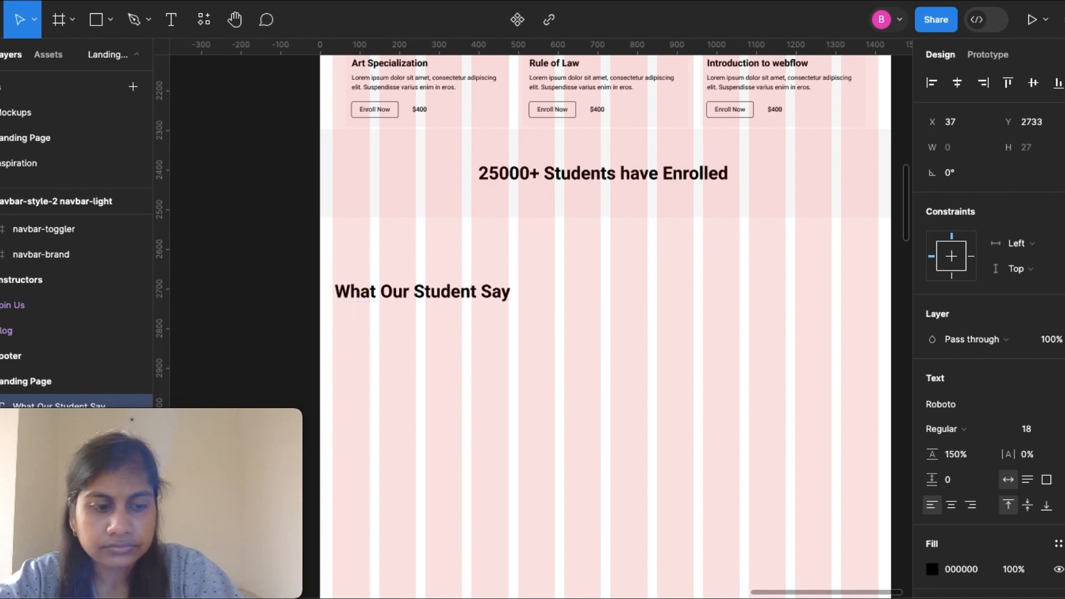
Enter "Learning make me upskill in my Journey" as the subtitle below the "What Our Student Say" heading.
{"action": "type", "text": "L"}
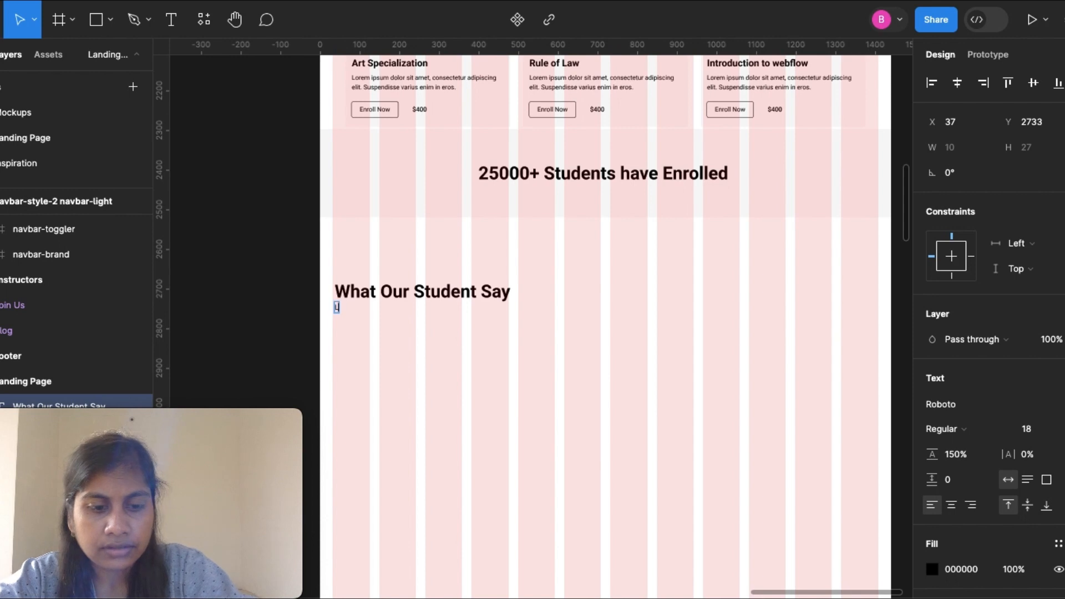
{"action": "type", "text": "earnin"}
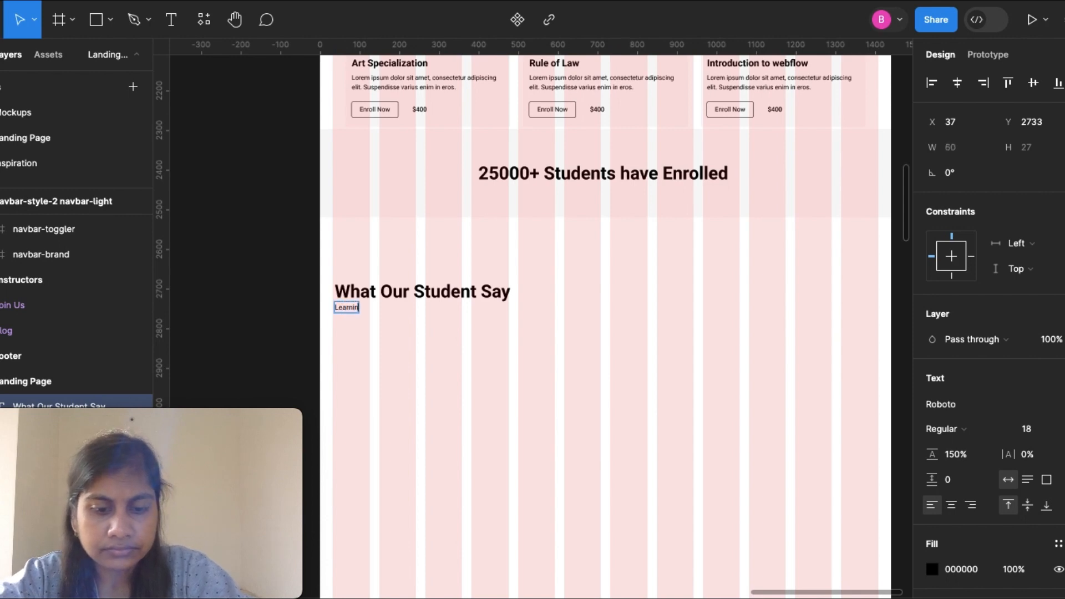
{"action": "type", "text": "g make"}
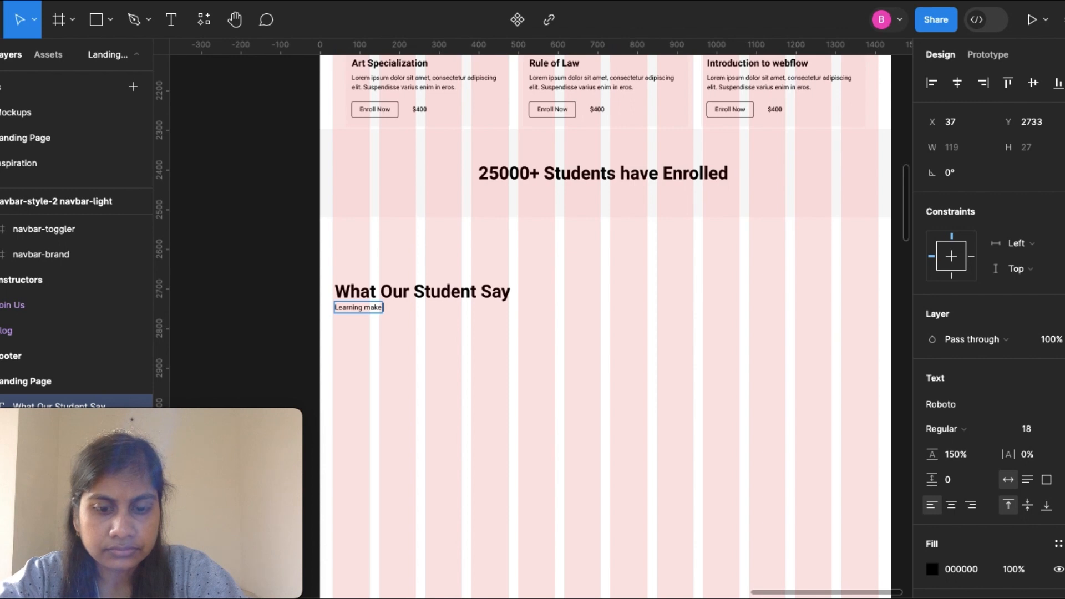
{"action": "type", "text": " me u"}
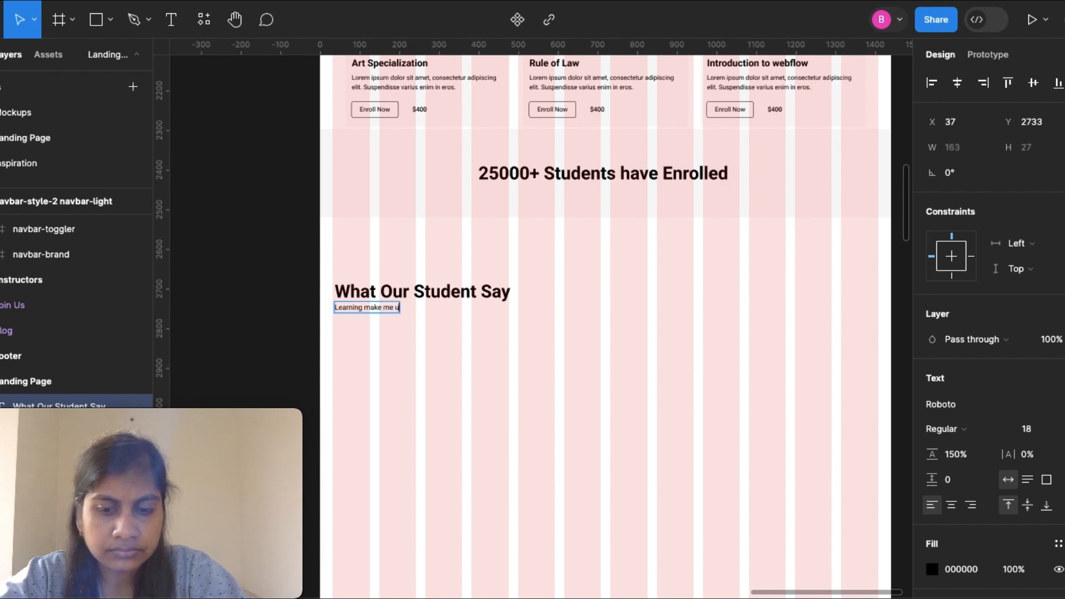
{"action": "type", "text": "pskill"}
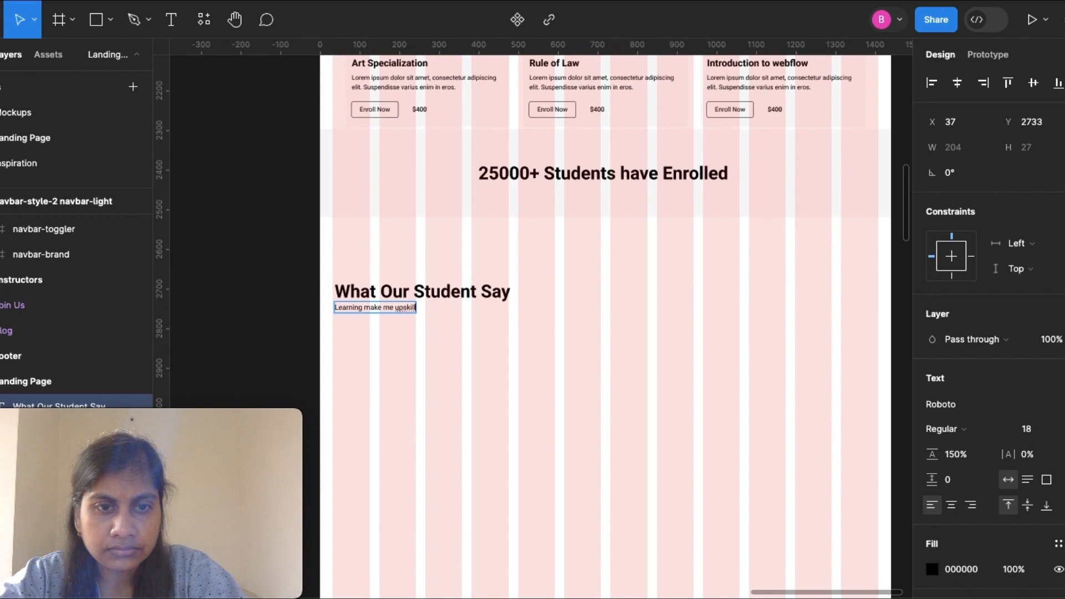
{"action": "type", "text": " i"}
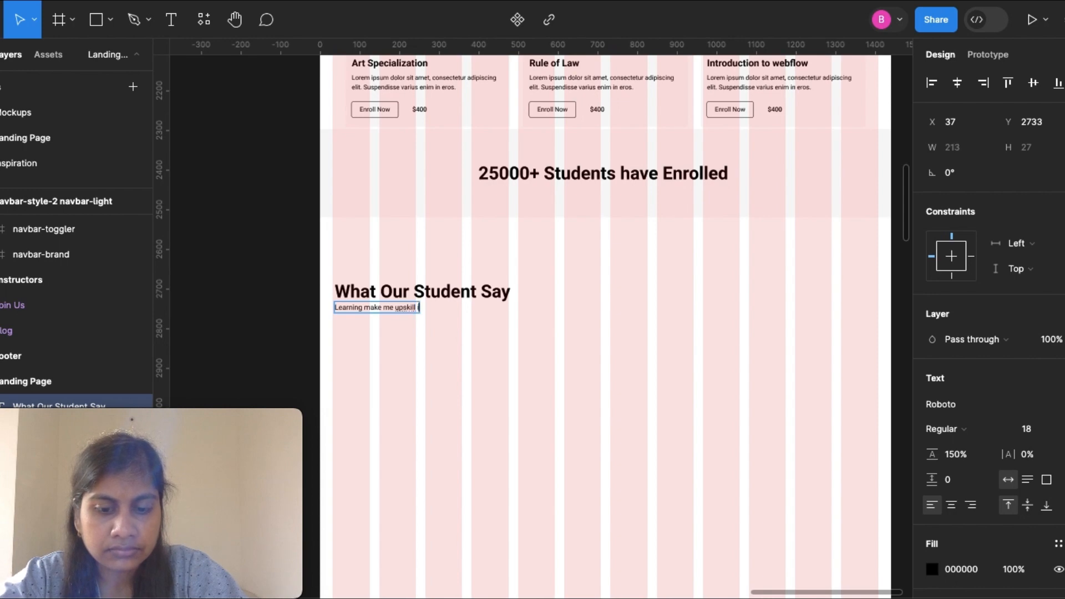
{"action": "type", "text": "n my J"}
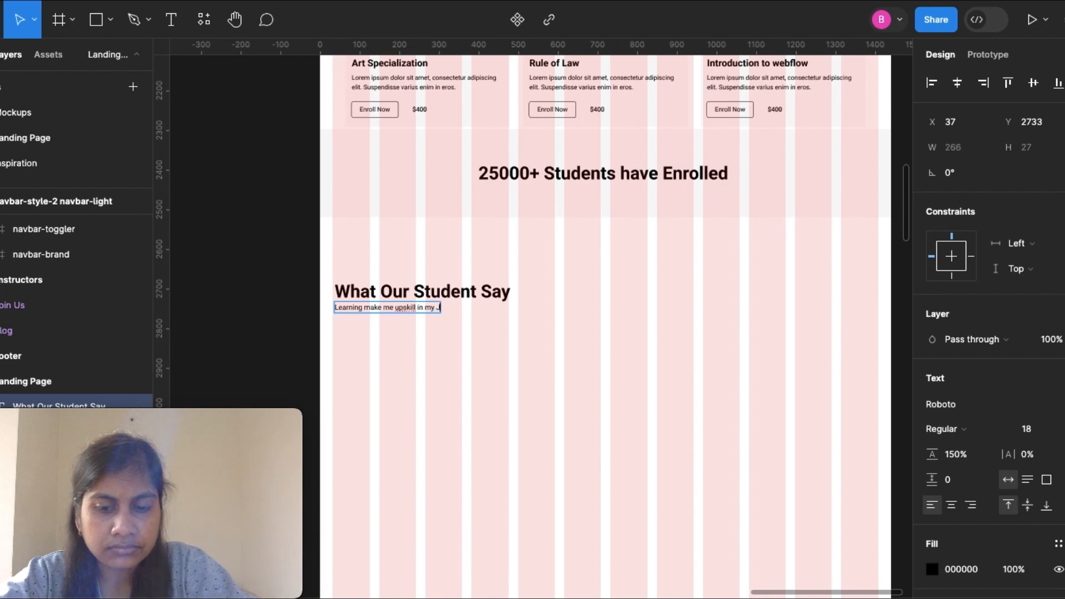
{"action": "type", "text": "ourney"}
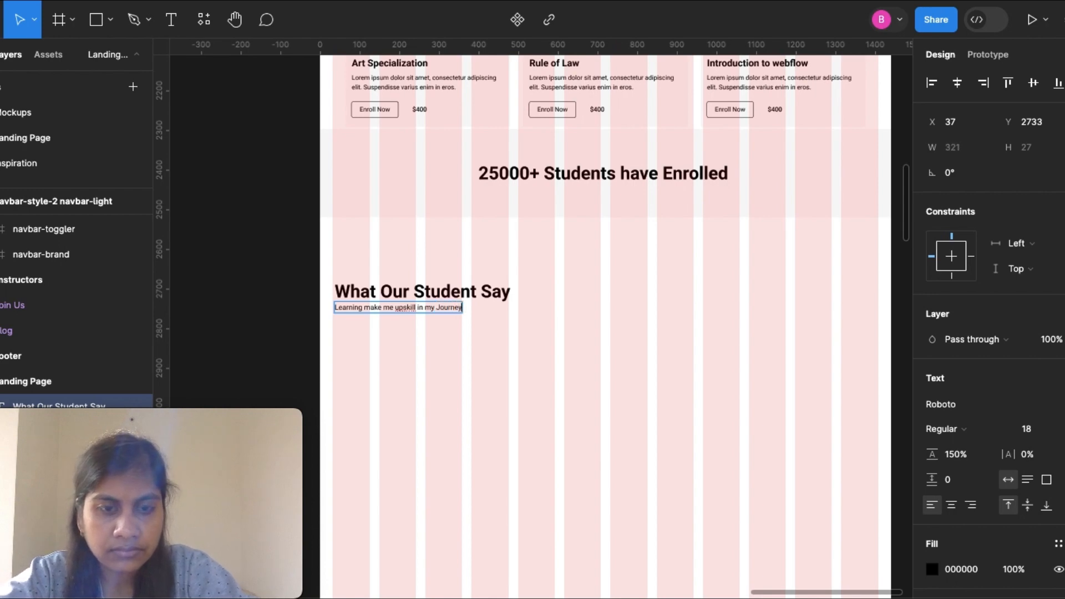
{"action": "left_click", "coordinate": [428, 377]}
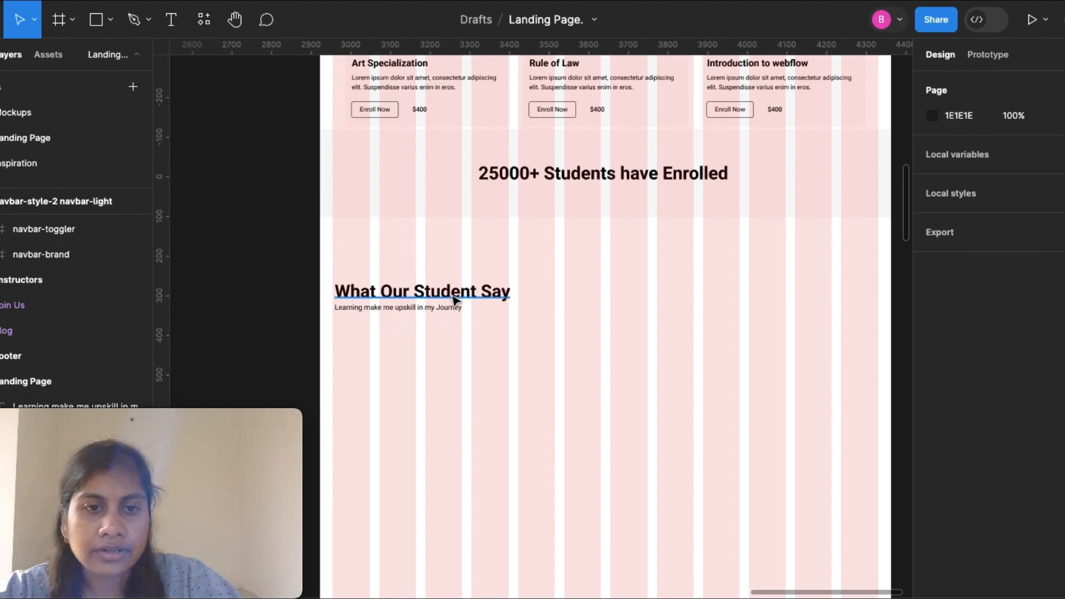
Combine the "What Our Student Say" heading and its subtitle into one auto layout frame.
{"action": "left_click", "coordinate": [377, 303]}
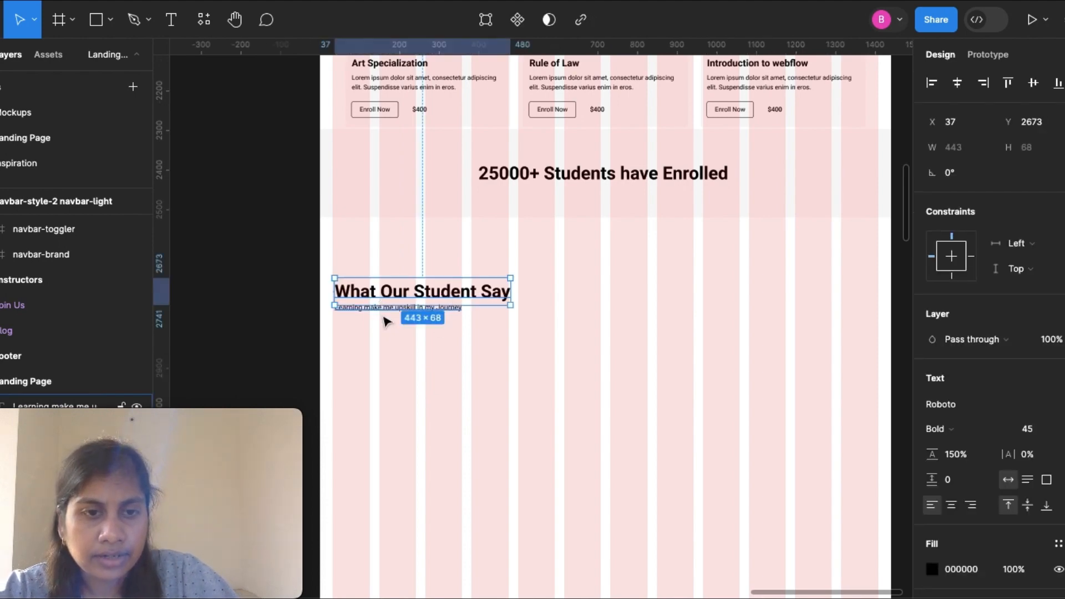
{"action": "left_click", "coordinate": [382, 308], "text": "shift"}
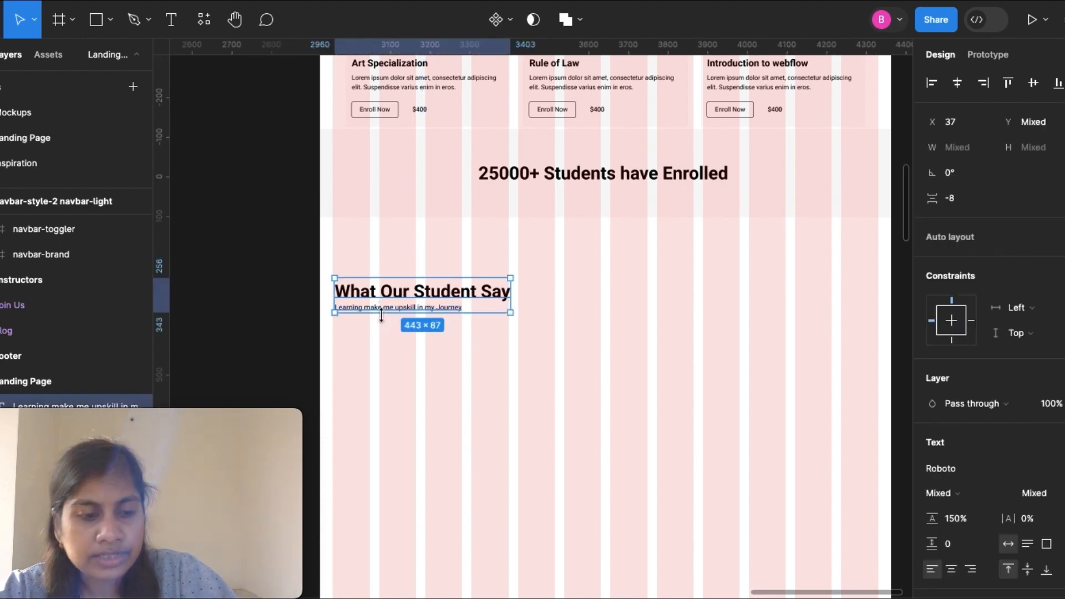
{"action": "key", "text": "shift+a"}
{"action": "left_click", "coordinate": [634, 361]}
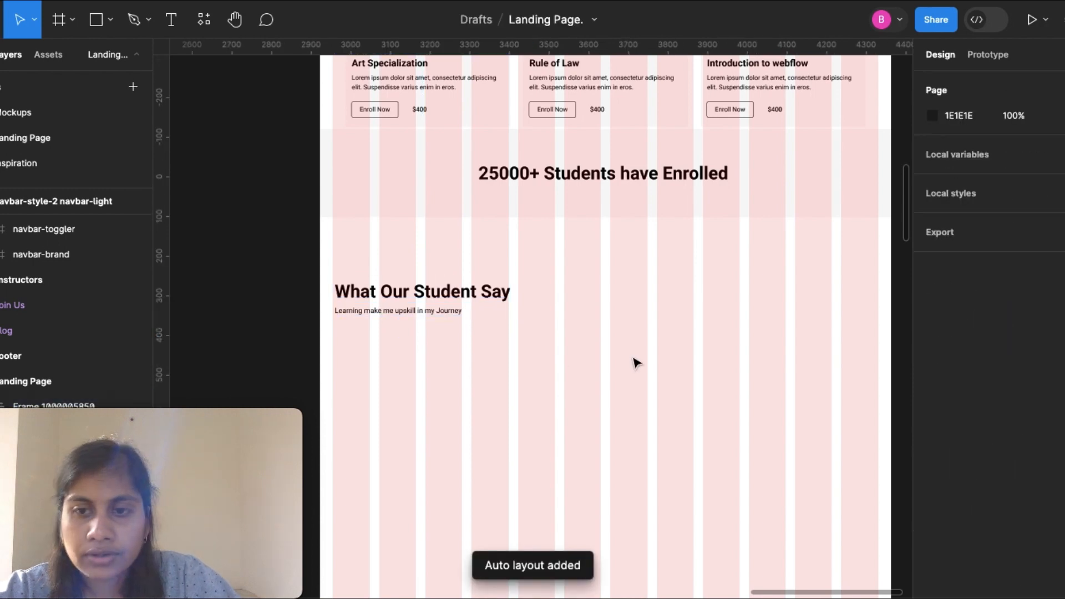
Set the vertical gap between the heading and subtitle in the auto layout frame to 16.
{"action": "left_click", "coordinate": [469, 308]}
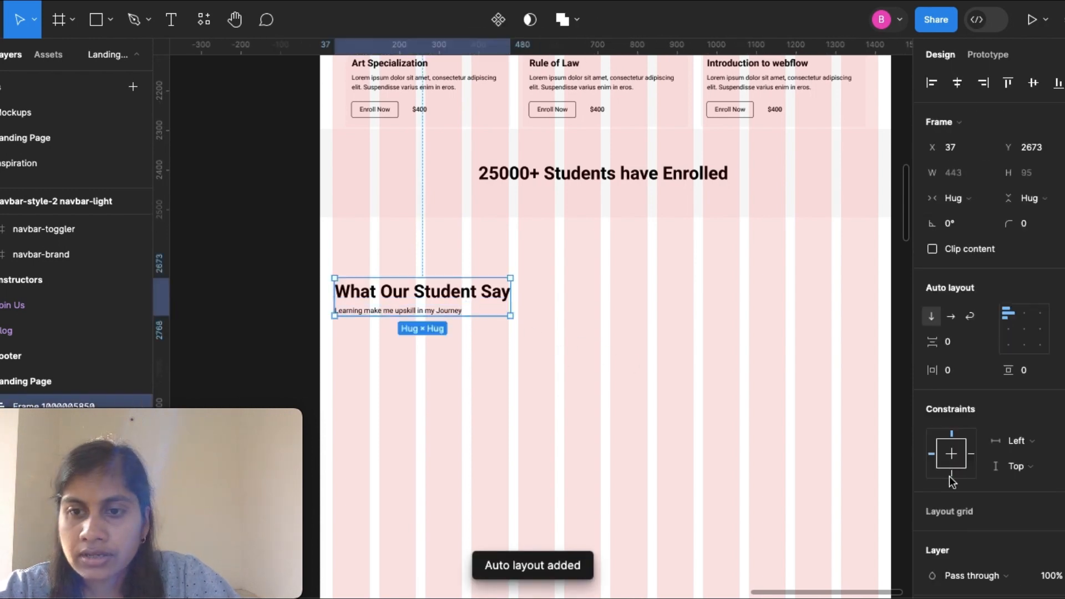
{"action": "left_click", "coordinate": [956, 341]}
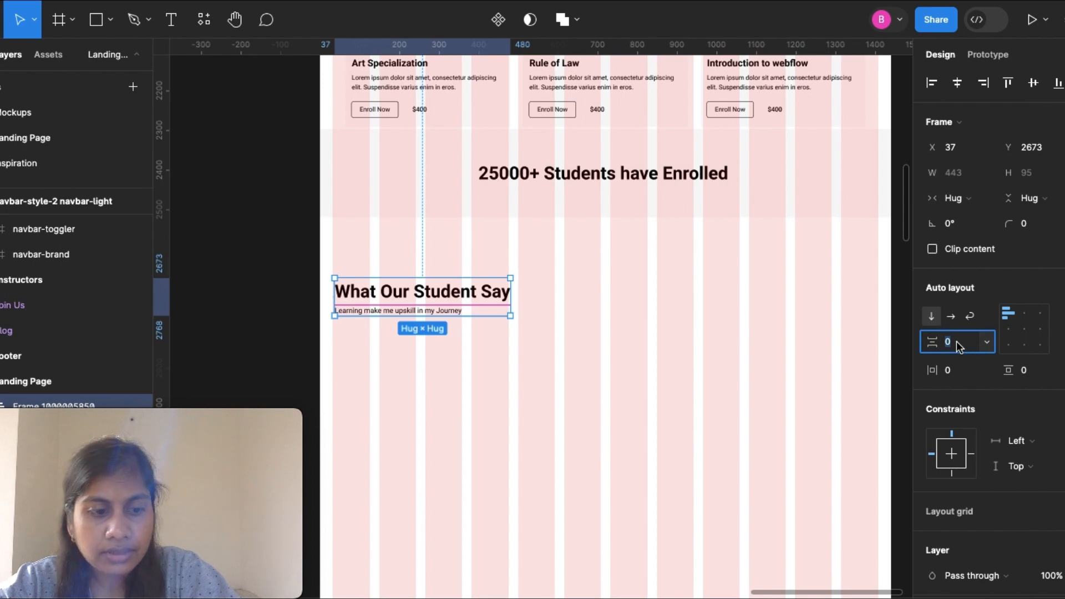
{"action": "type", "text": "16"}
{"action": "key", "text": "Return"}
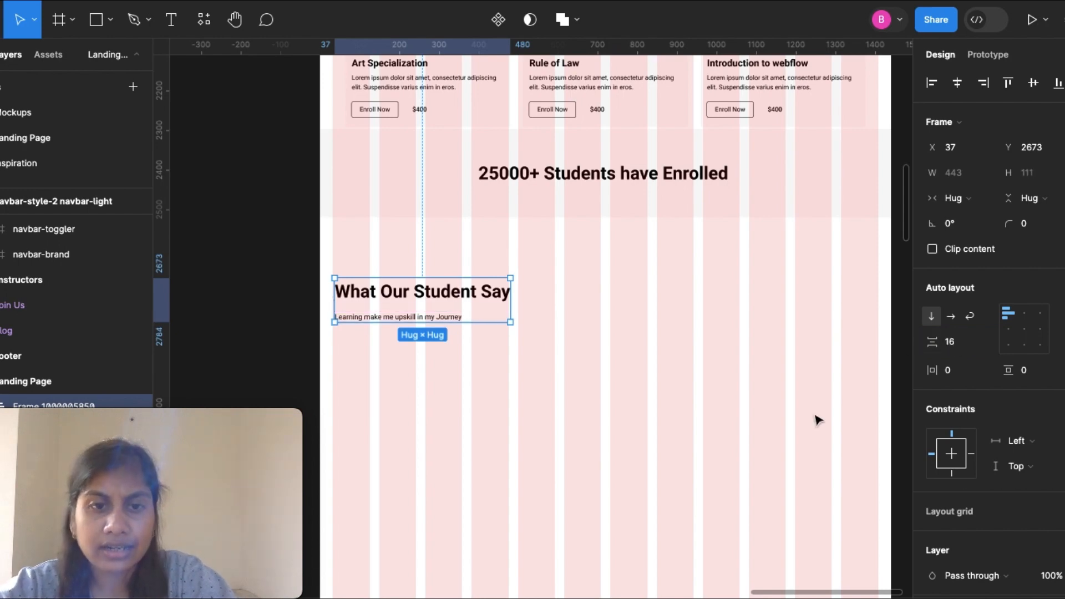
{"action": "left_click", "coordinate": [709, 453]}
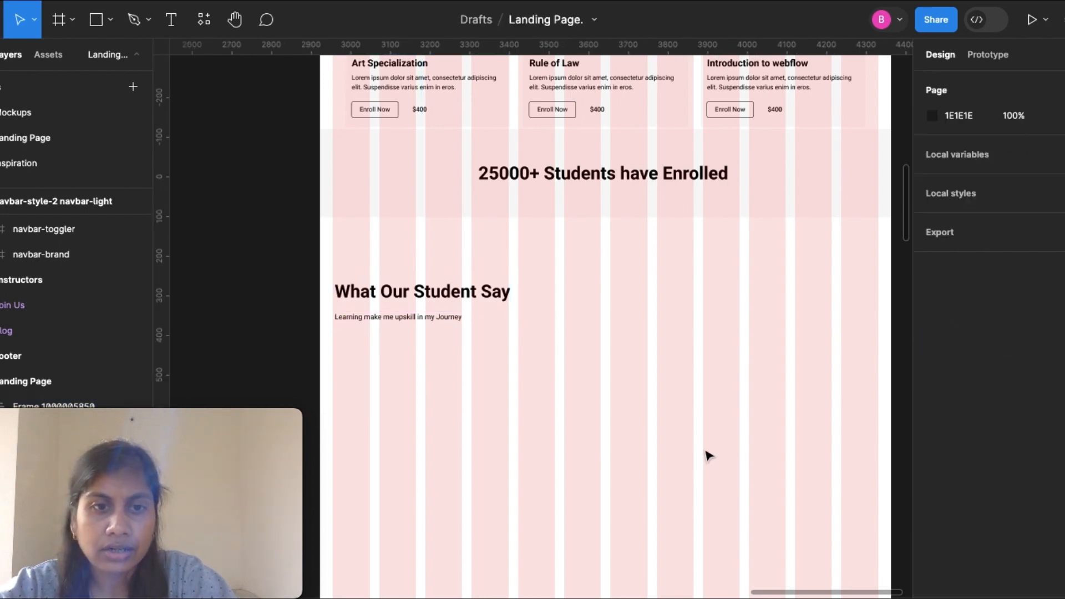
Reduce the vertical gap between the heading and subtitle in the auto layout frame to 1.
{"action": "left_click", "coordinate": [414, 320]}
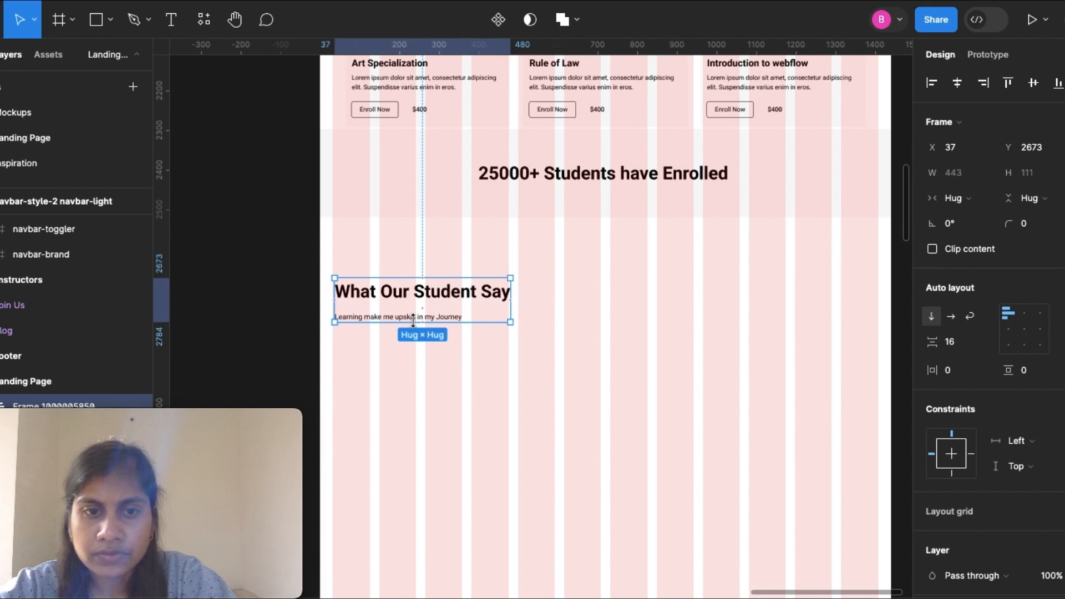
{"action": "left_click_drag", "start_coordinate": [934, 347], "coordinate": [909, 348]}
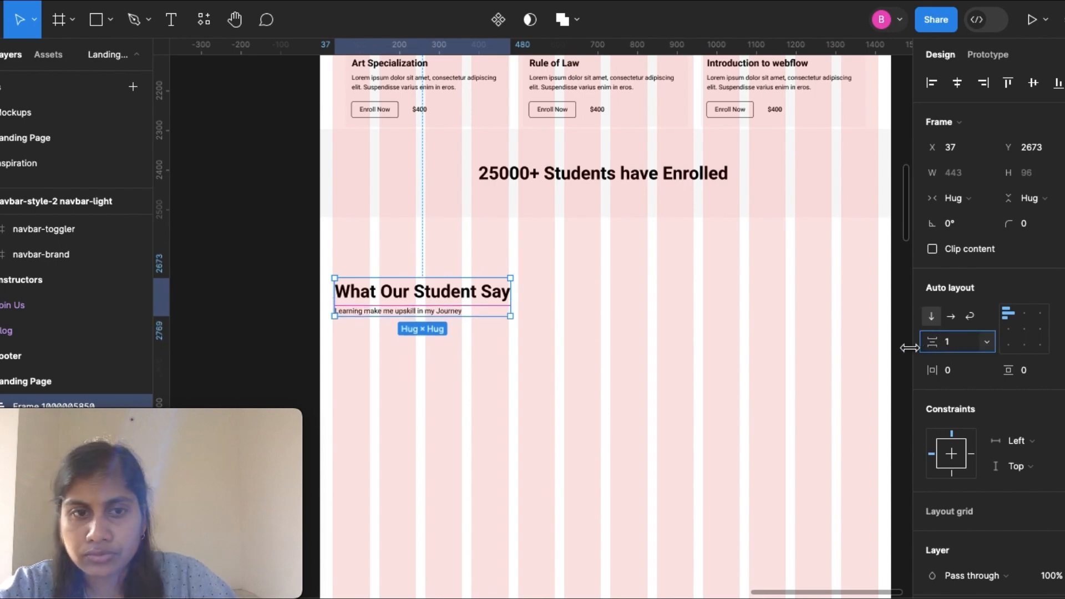
{"action": "left_click", "coordinate": [714, 405]}
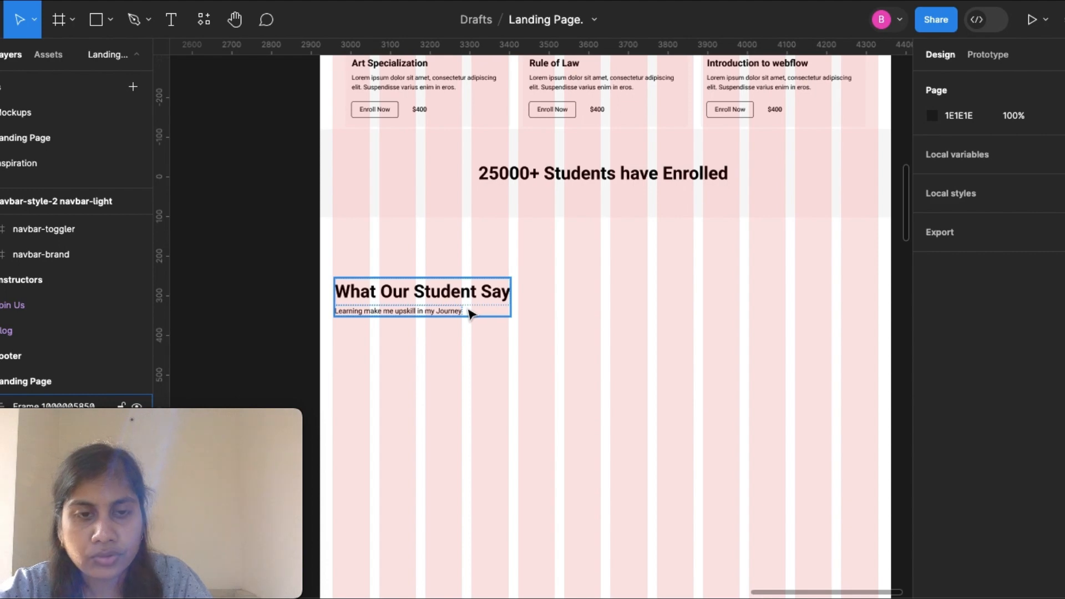
Move the heading frame to about X 516, Y 2697, and center-align the heading and subtitle inside it.
{"action": "left_click_drag", "start_coordinate": [469, 314], "coordinate": [660, 324]}
{"action": "left_click", "coordinate": [569, 426]}
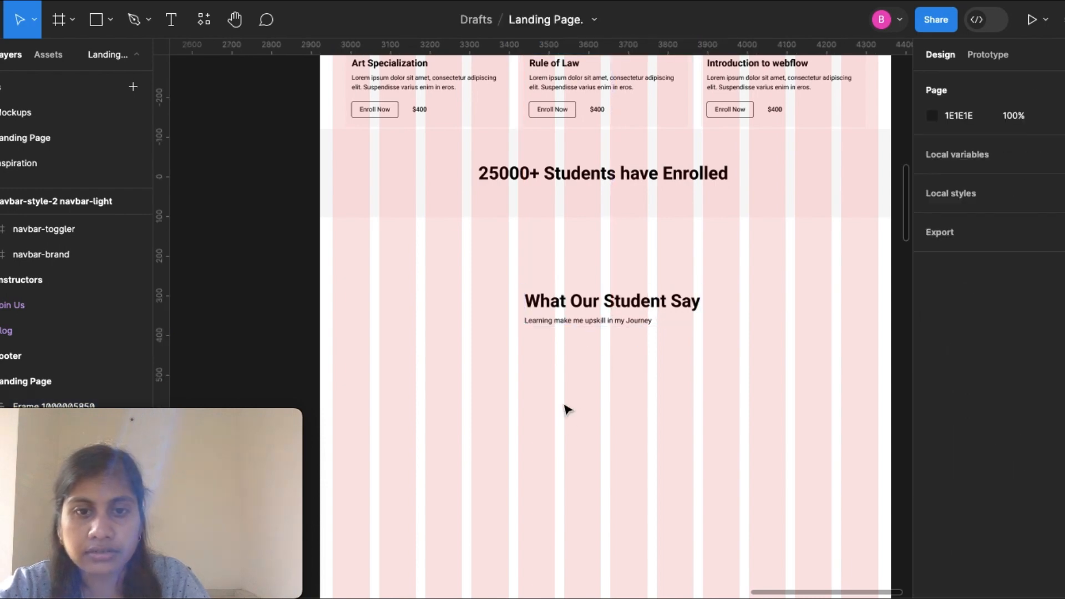
{"action": "double_click", "coordinate": [581, 322]}
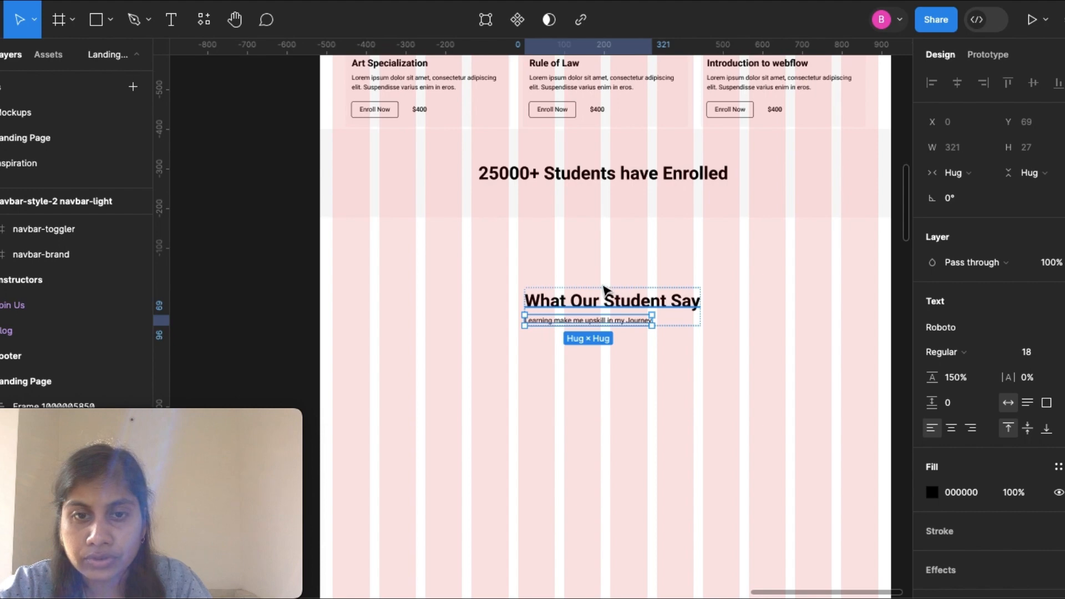
{"action": "key", "text": "Escape"}
{"action": "left_click", "coordinate": [700, 326]}
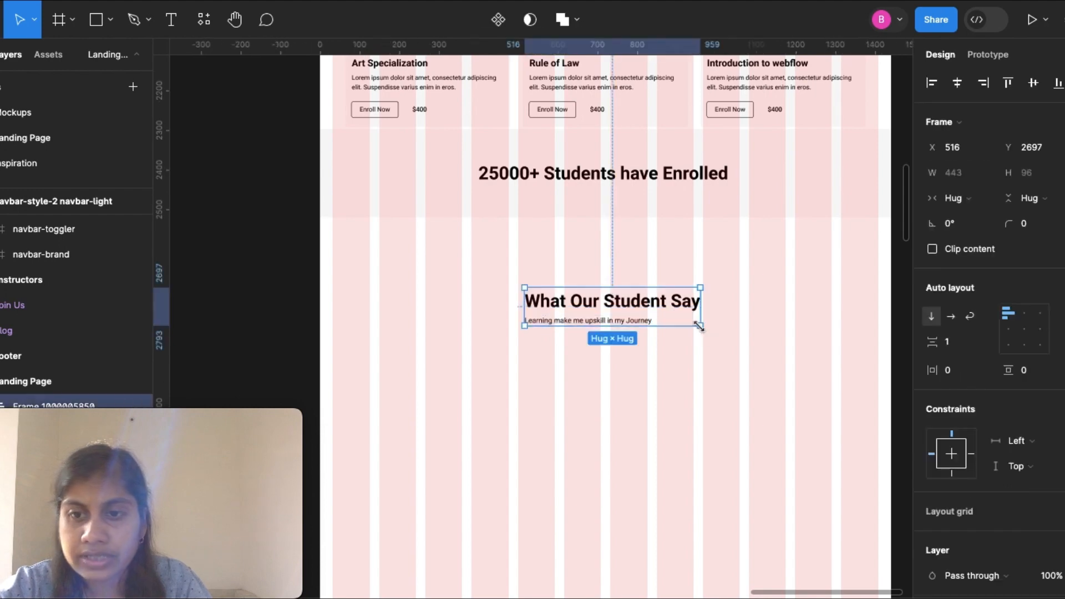
{"action": "left_click", "coordinate": [1024, 331]}
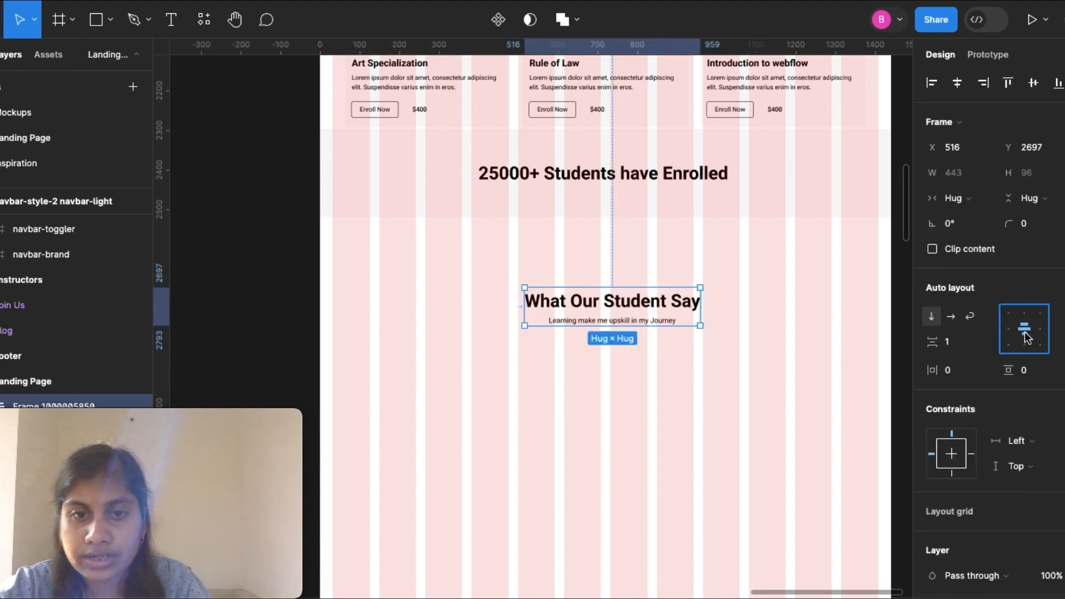
{"action": "left_click", "coordinate": [666, 418]}
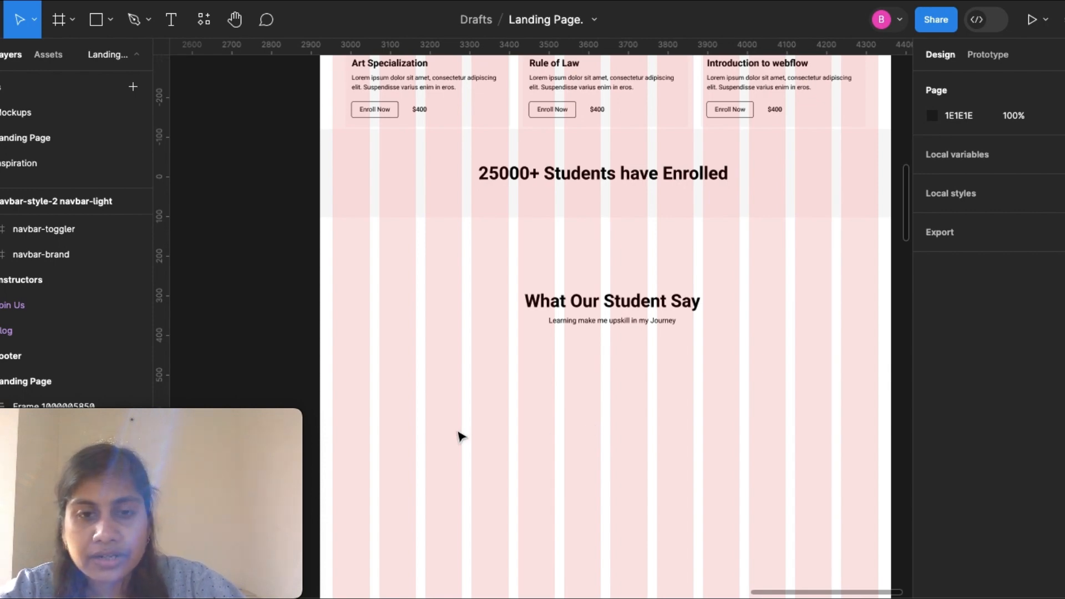
Paste the three copied testimonial cards in a row below the "What Our Student Say" subtitle, at Y 2860.
{"action": "key", "text": "super+v"}
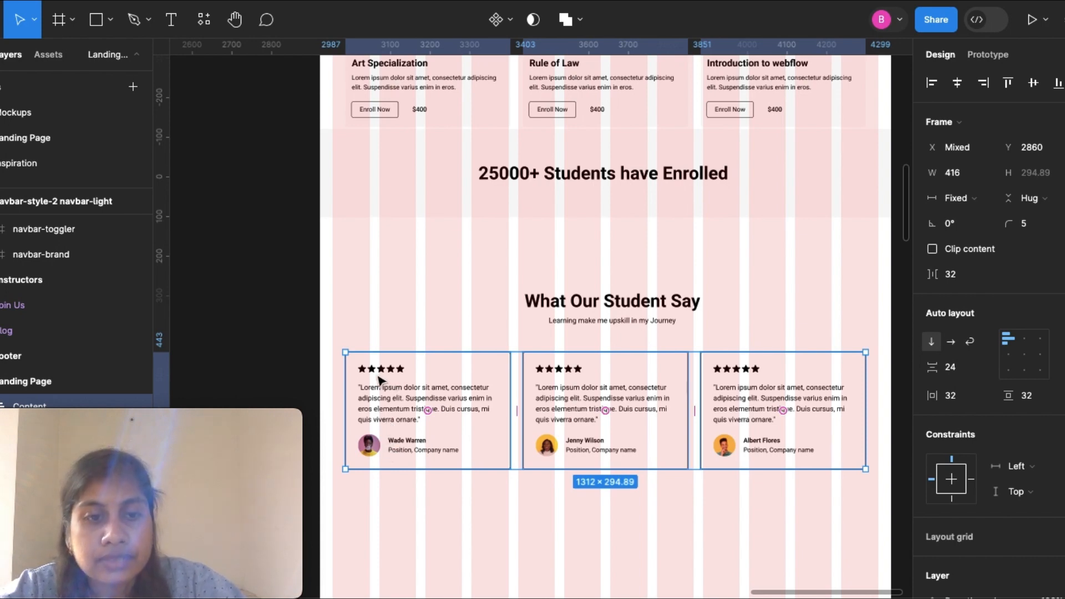
{"action": "scroll", "coordinate": [378, 380], "scroll_direction": "up", "scroll_amount": 3}
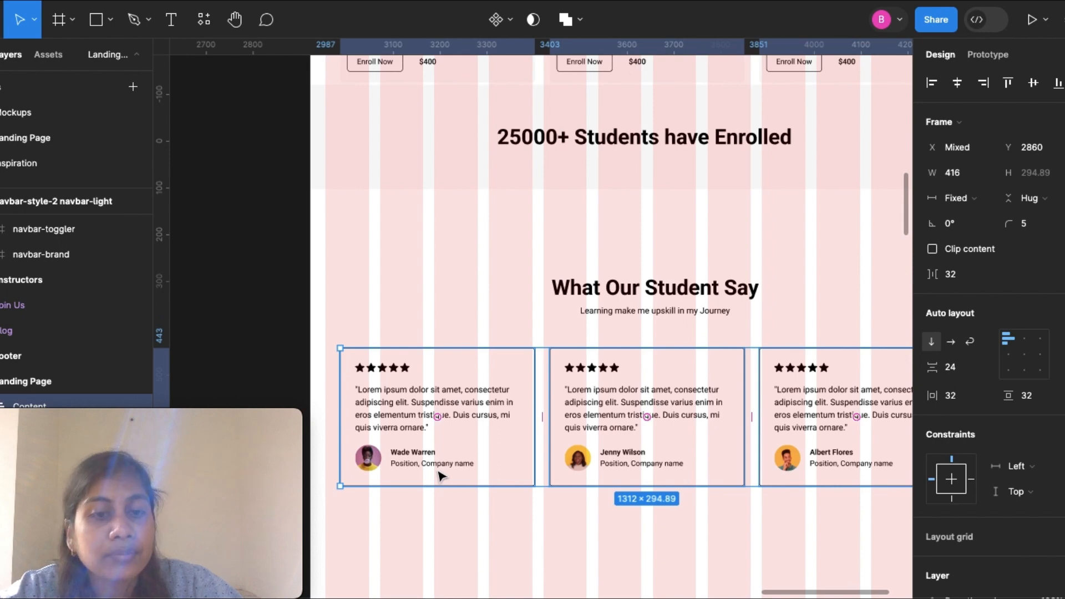
{"action": "left_click", "coordinate": [504, 527]}
{"action": "scroll", "coordinate": [504, 528], "scroll_direction": "right", "scroll_amount": 1}
{"action": "scroll", "coordinate": [504, 528], "scroll_direction": "down", "scroll_amount": 1}
{"action": "scroll", "coordinate": [504, 528], "scroll_direction": "down", "scroll_amount": 2}
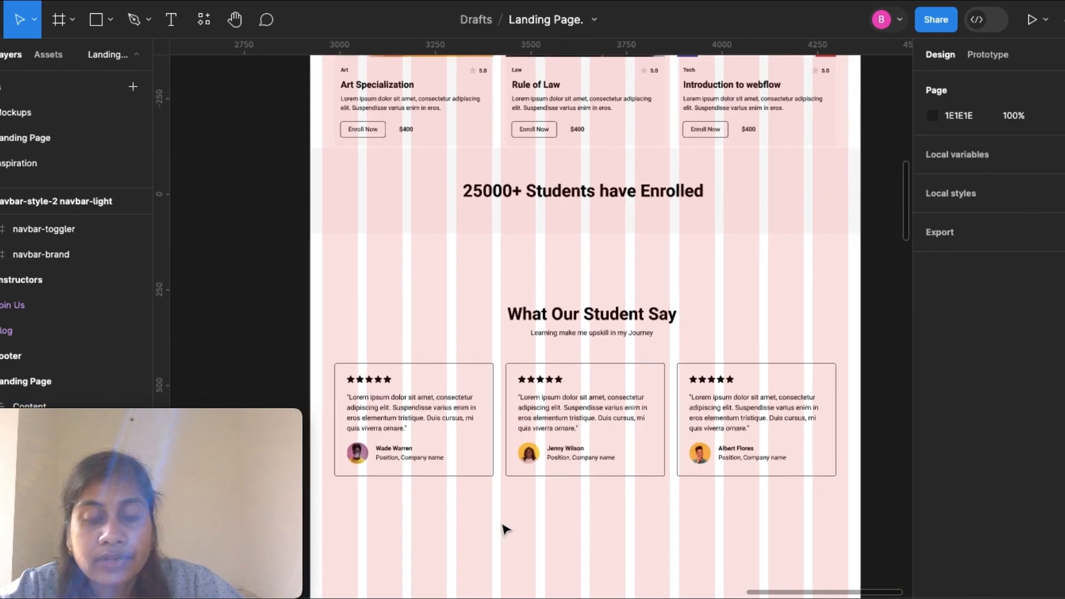
Draw a small circle just below the middle testimonial card with the Ellipse tool.
{"action": "left_click", "coordinate": [110, 20]}
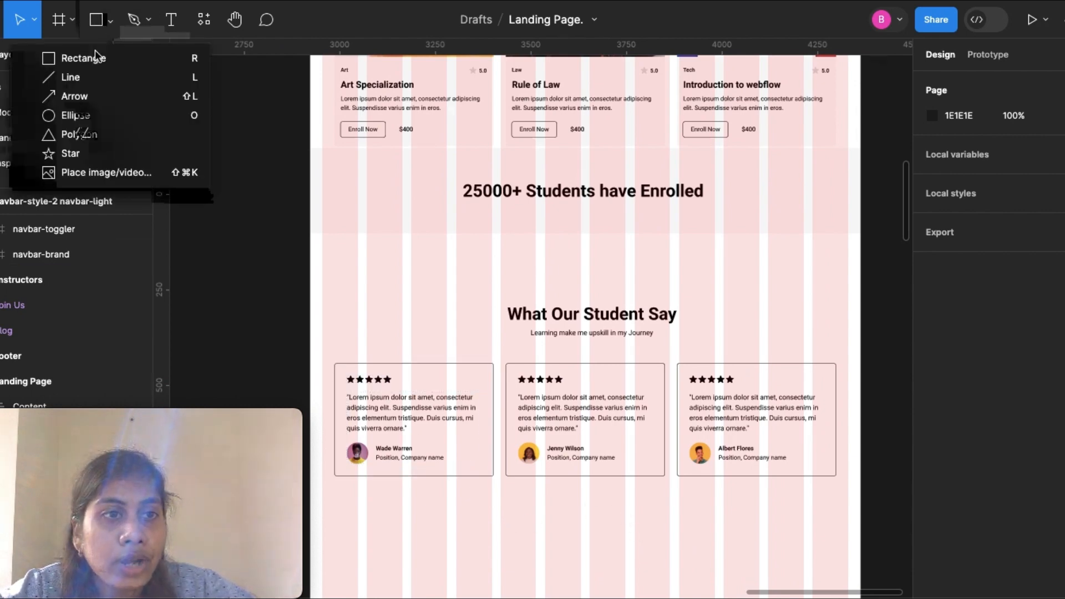
{"action": "left_click", "coordinate": [88, 116]}
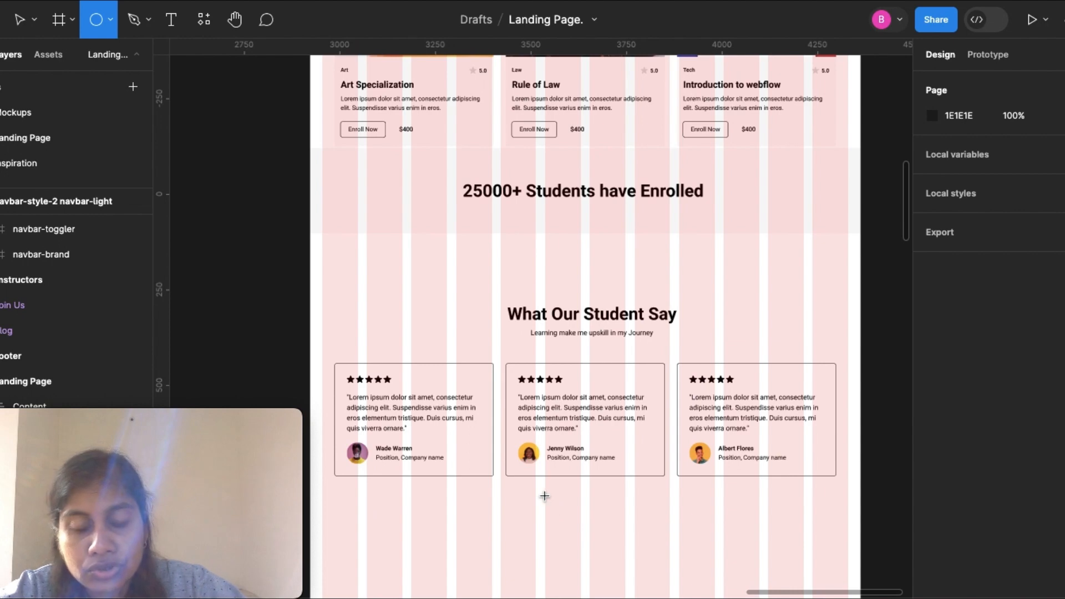
{"action": "scroll", "coordinate": [544, 494], "scroll_direction": "up", "scroll_amount": 3}
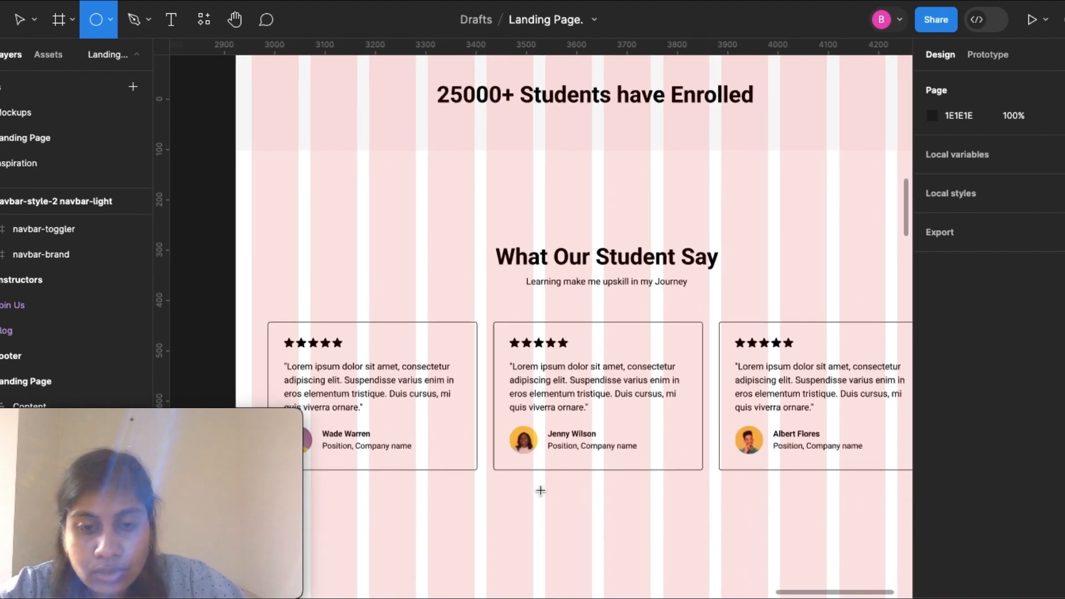
{"action": "left_click_drag", "start_coordinate": [540, 491], "coordinate": [548, 499]}
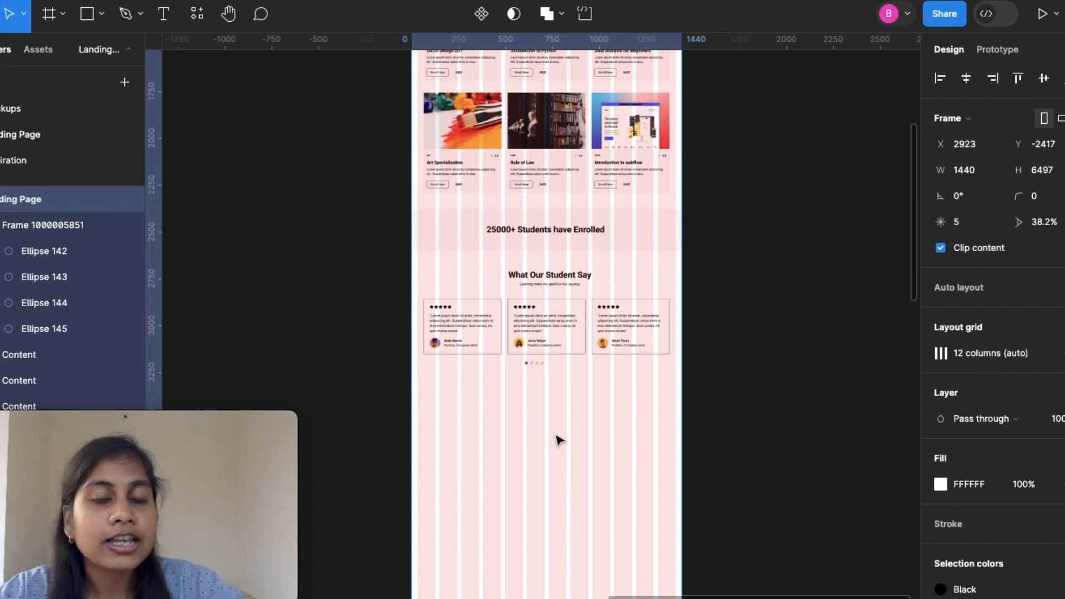
Draw a rectangle about 1376 × 622 below the testimonial section, at about X 32, Y 3321.
{"action": "scroll", "coordinate": [559, 441], "scroll_direction": "down", "scroll_amount": 3}
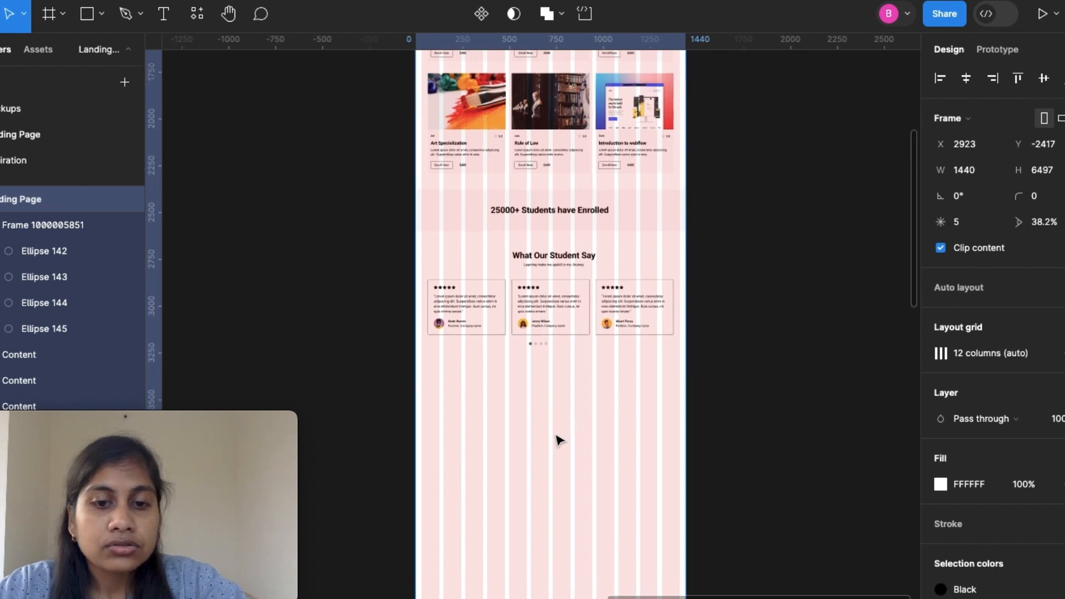
{"action": "left_click", "coordinate": [101, 15]}
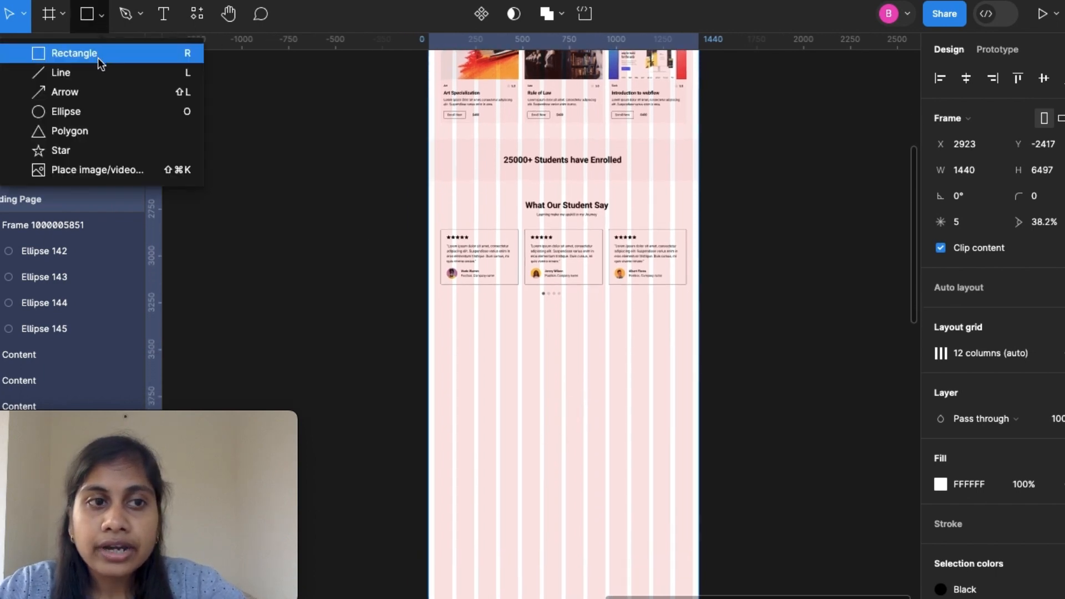
{"action": "left_click", "coordinate": [93, 59]}
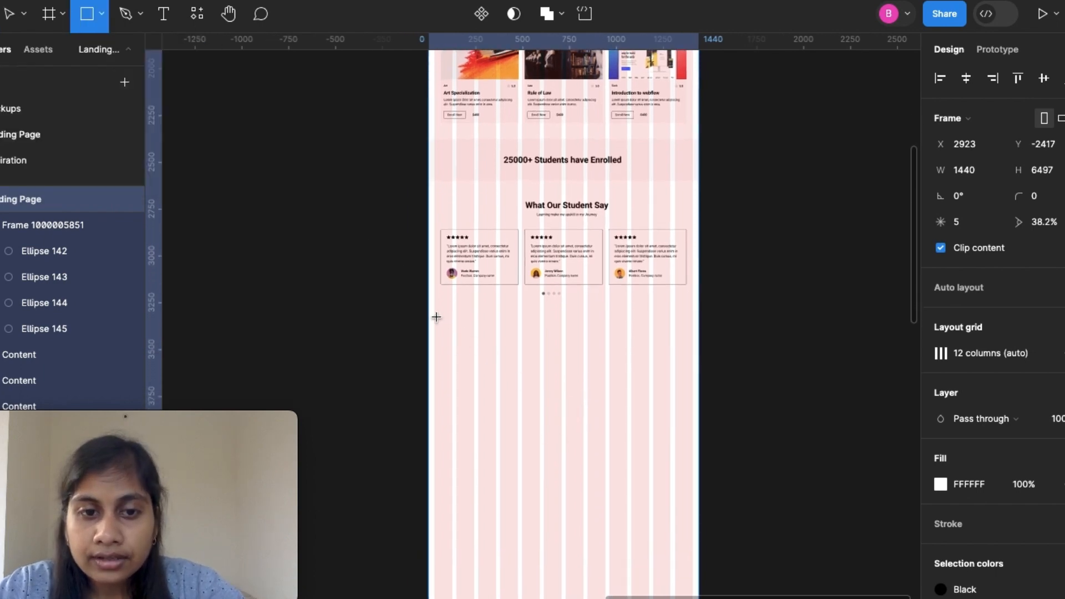
{"action": "left_click_drag", "start_coordinate": [435, 315], "coordinate": [572, 369]}
{"action": "left_click_drag", "start_coordinate": [627, 392], "coordinate": [694, 431]}
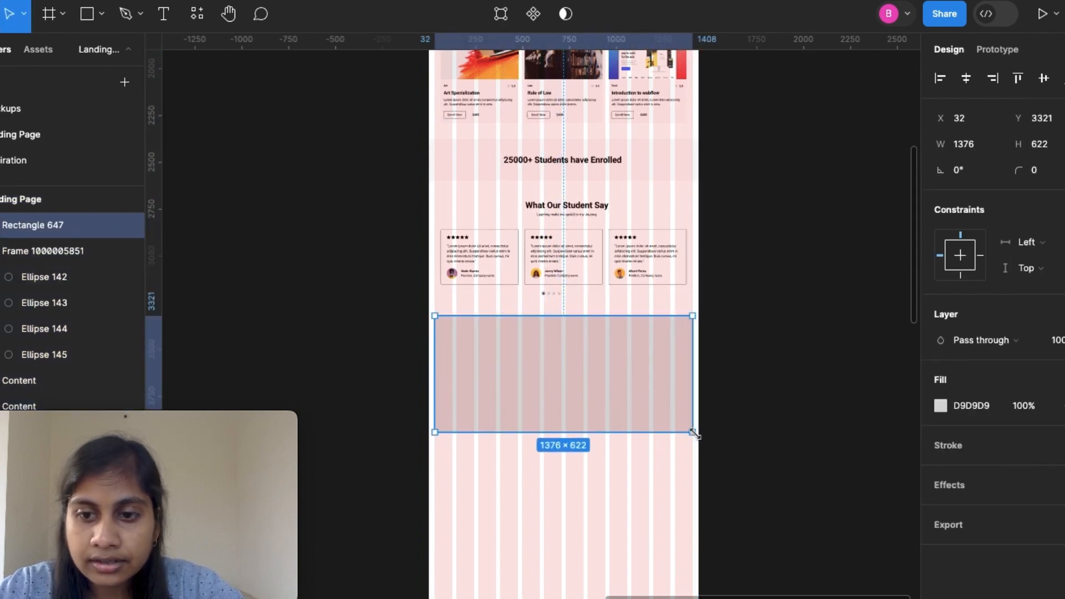
Fill the new rectangle with F7F7F7 by sampling the background of the "25000+ Students have Enrolled" banner, and deselect it.
{"action": "left_click", "coordinate": [941, 405]}
{"action": "left_click", "coordinate": [749, 411]}
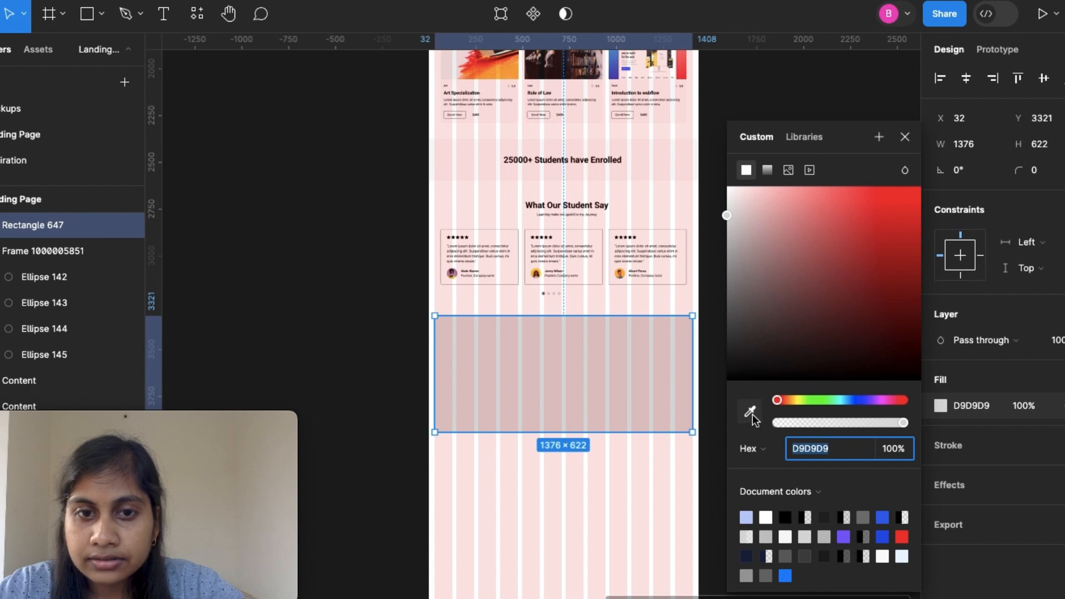
{"action": "left_click", "coordinate": [671, 158]}
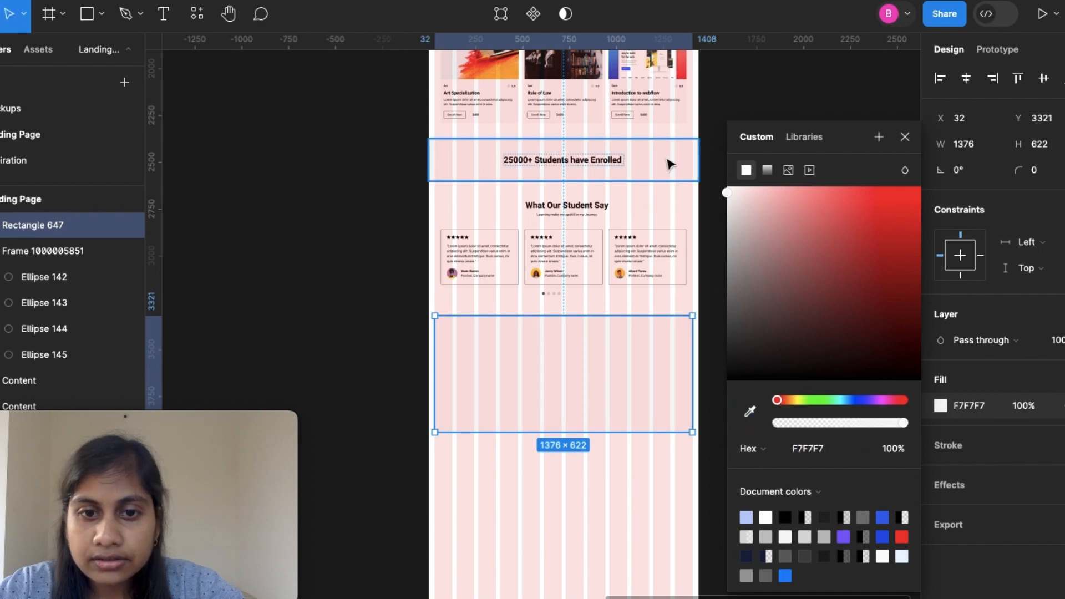
{"action": "left_click", "coordinate": [904, 136]}
{"action": "left_click", "coordinate": [345, 178]}
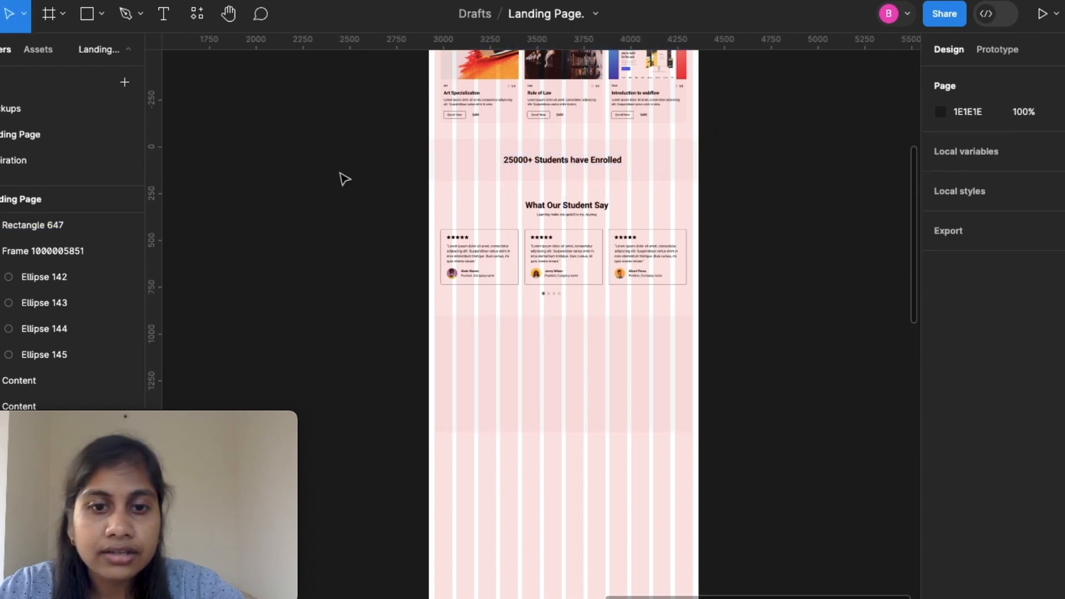
{"action": "left_click", "coordinate": [163, 14]}
{"action": "scroll", "coordinate": [554, 366], "scroll_direction": "up", "scroll_amount": 5}
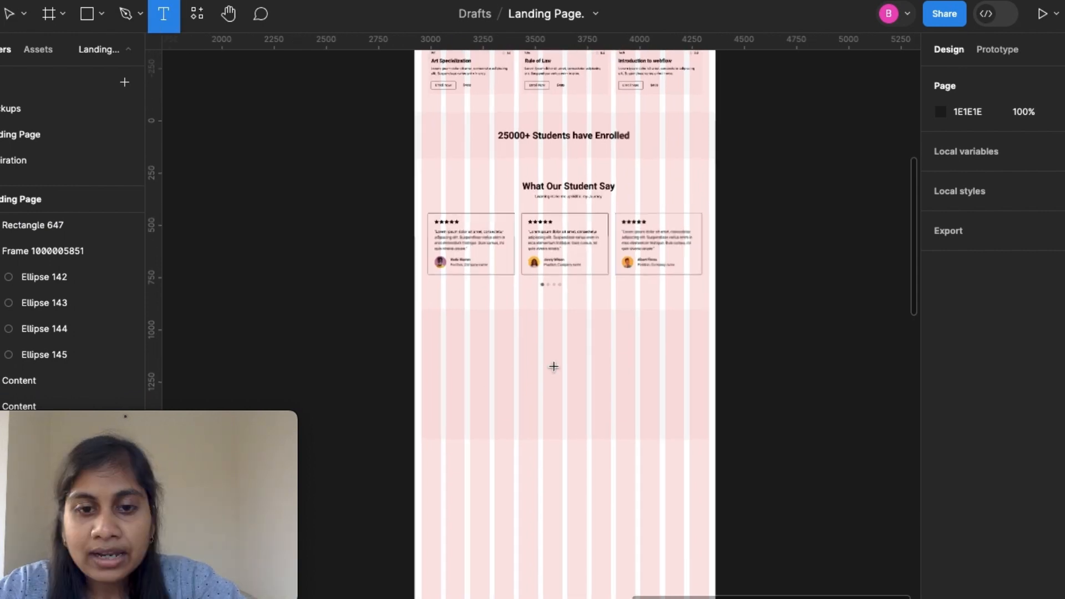
{"action": "left_click", "coordinate": [540, 326]}
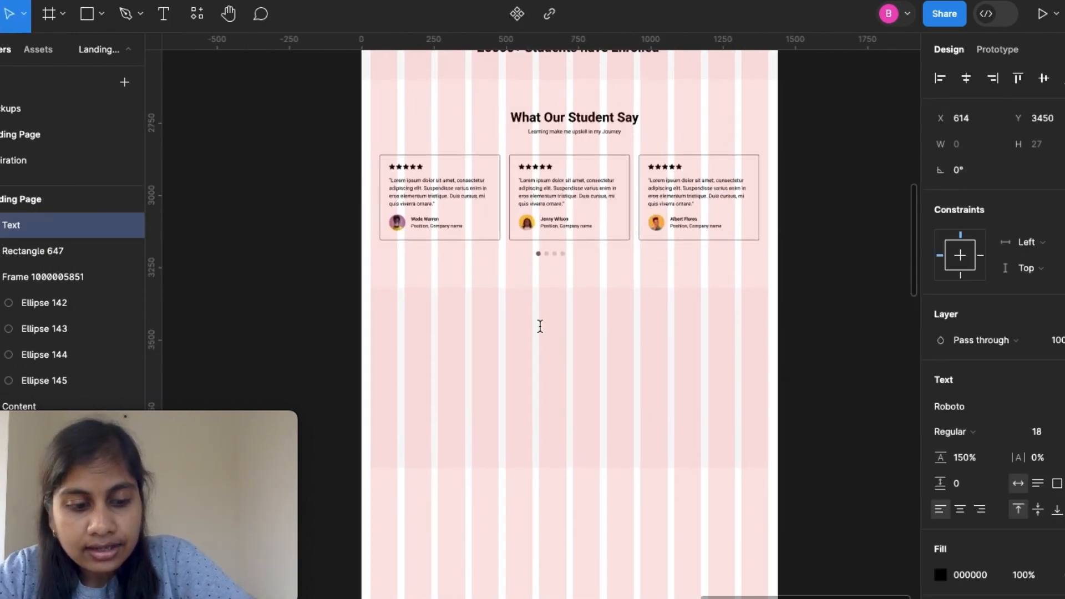
{"action": "type", "text": "Alumni"}
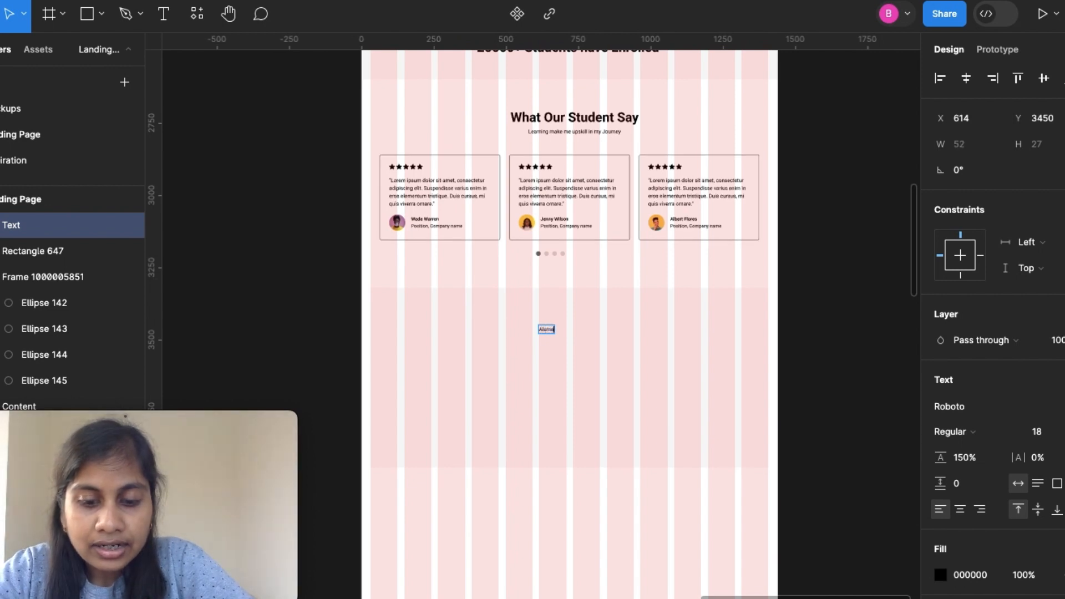
{"action": "type", "text": "ni"}
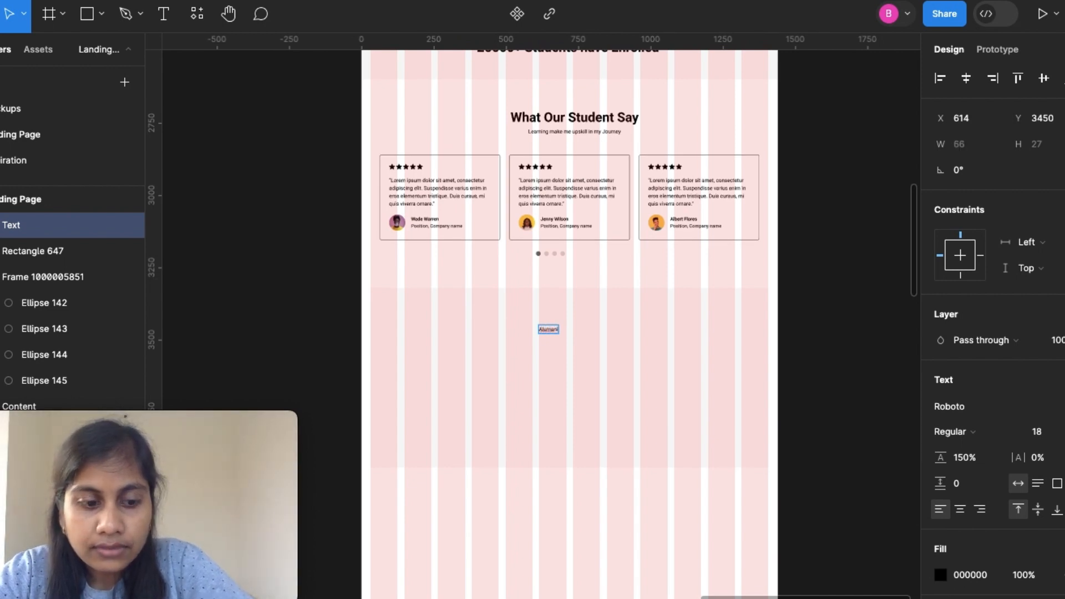
{"action": "type", "text": " Fun"}
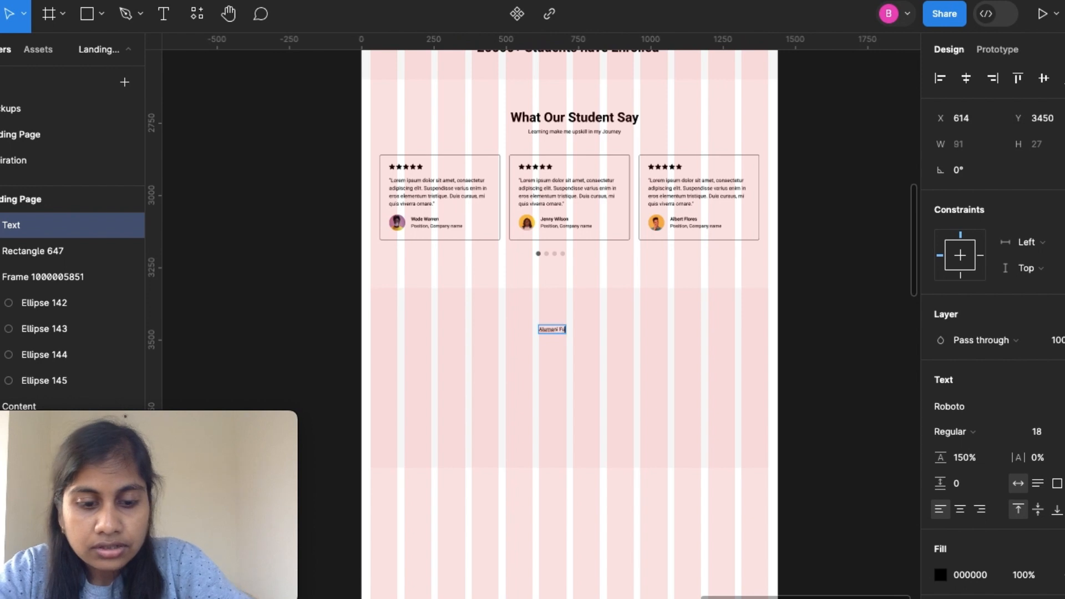
{"action": "type", "text": "edge"}
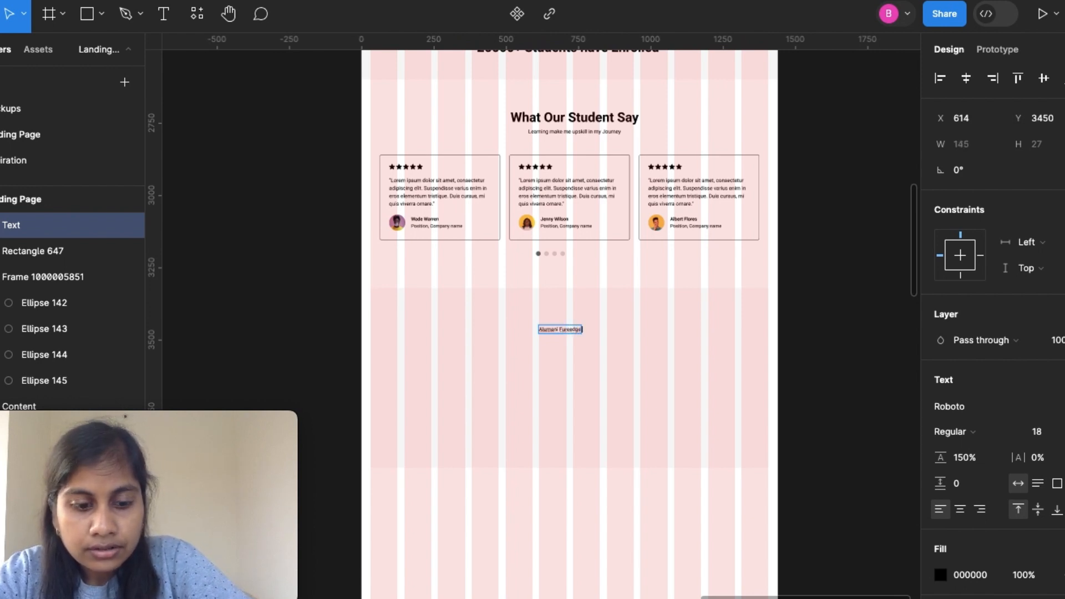
{"action": "type", "text": " Firms"}
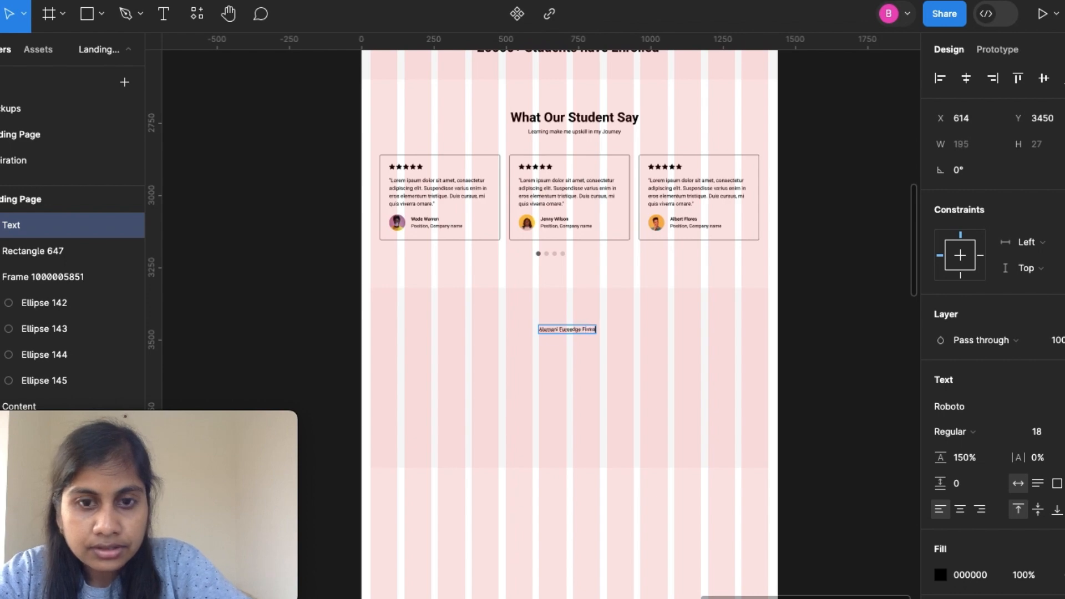
Examine the alumni section in the reference mockup for its heading wording and layout.
{"action": "scroll", "coordinate": [487, 422], "scroll_direction": "down", "scroll_amount": 3}
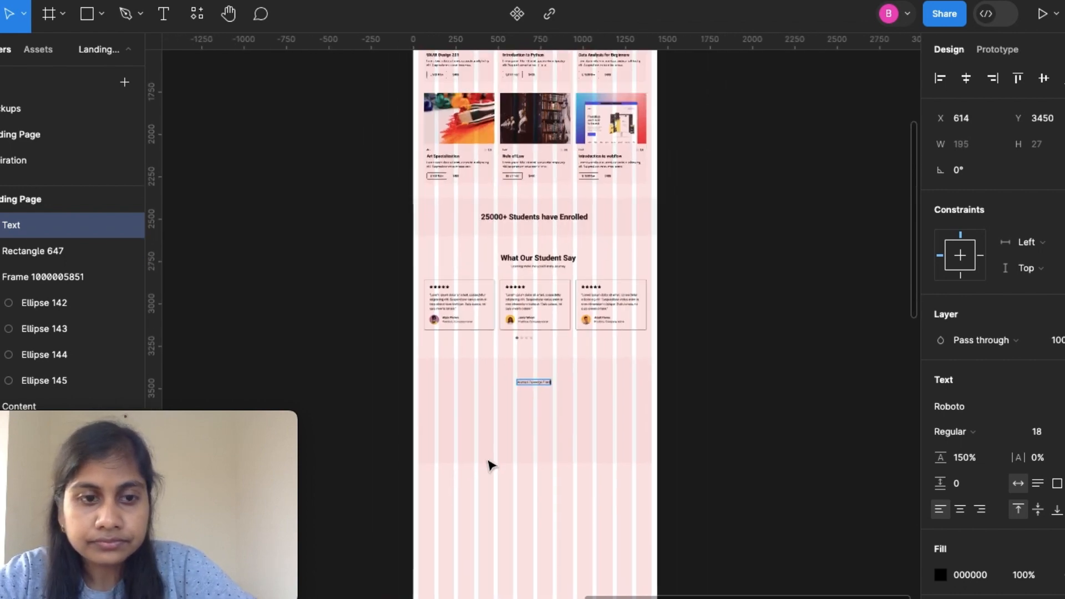
{"action": "scroll", "coordinate": [489, 444], "scroll_direction": "left", "scroll_amount": 5}
{"action": "scroll", "coordinate": [491, 465], "scroll_direction": "left", "scroll_amount": 10}
{"action": "scroll", "coordinate": [488, 461], "scroll_direction": "down", "scroll_amount": 6}
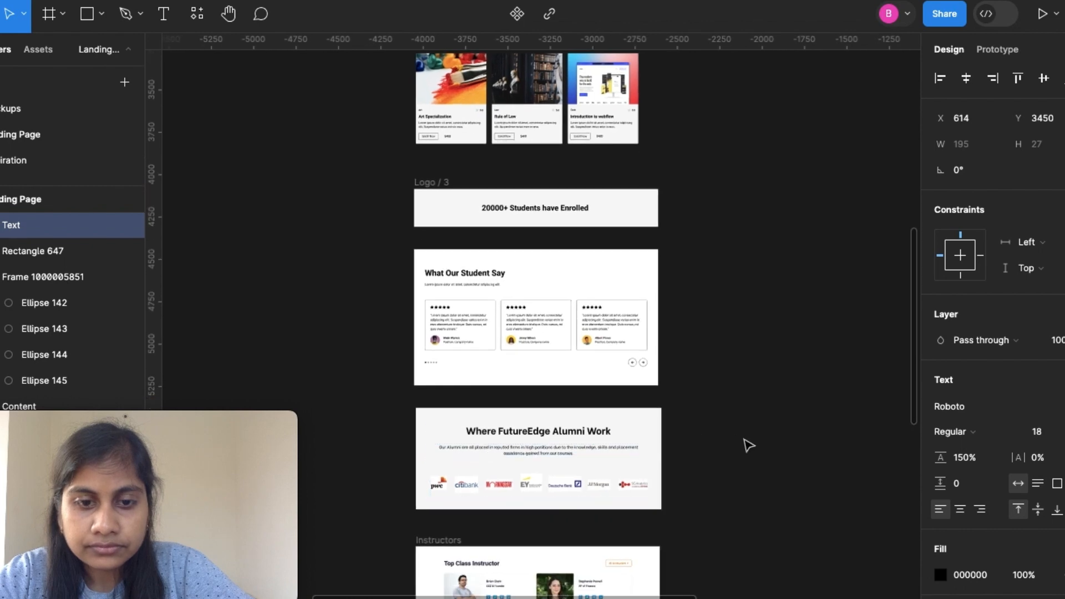
{"action": "scroll", "coordinate": [744, 444], "scroll_direction": "right", "scroll_amount": 10}
{"action": "scroll", "coordinate": [744, 445], "scroll_direction": "up", "scroll_amount": 2}
{"action": "scroll", "coordinate": [748, 445], "scroll_direction": "right", "scroll_amount": 10}
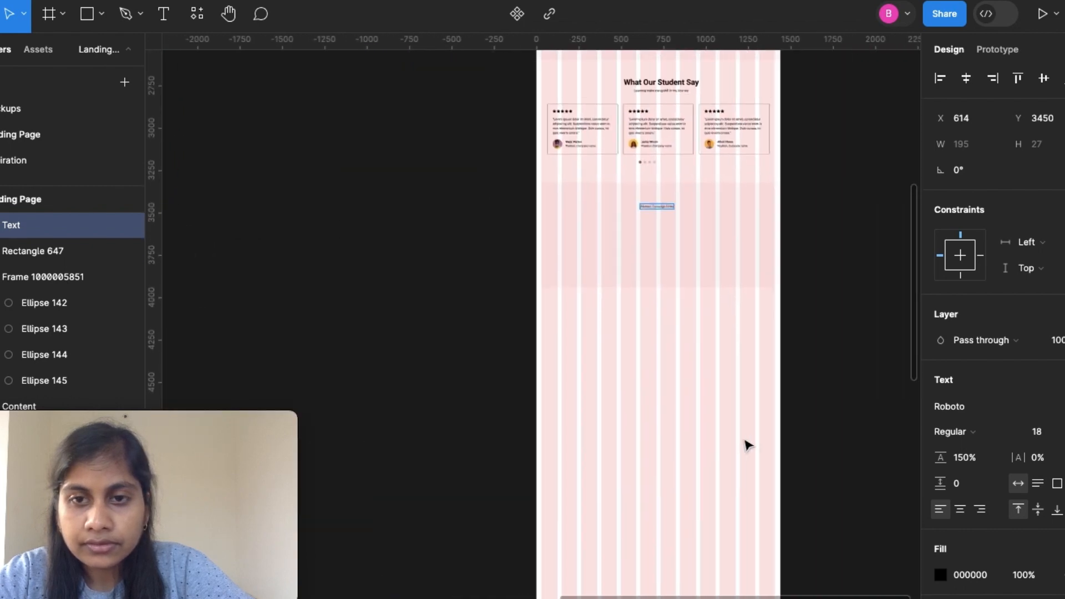
{"action": "scroll", "coordinate": [748, 445], "scroll_direction": "up", "scroll_amount": 5}
{"action": "scroll", "coordinate": [744, 444], "scroll_direction": "up", "scroll_amount": 5}
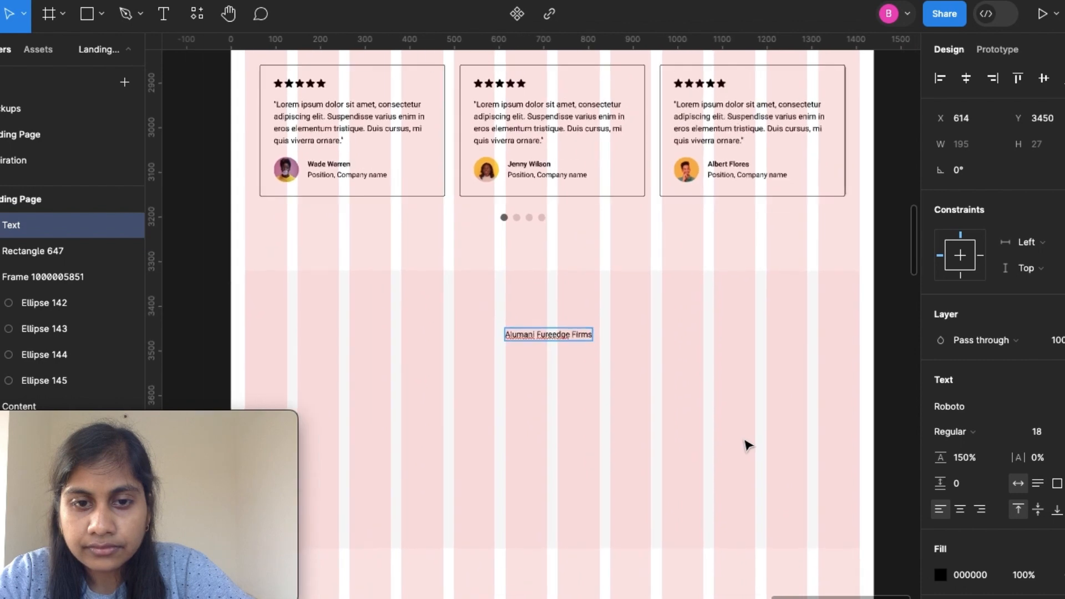
Delete the draft "Alumani Fureedge Firms" text from the grey rectangle.
{"action": "key", "text": "BackSpace"}
{"action": "key", "text": "BackSpace"}
{"action": "key", "text": "BackSpace"}
{"action": "key", "text": "BackSpace"}
{"action": "key", "text": "BackSpace"}
{"action": "key", "text": "BackSpace"}
{"action": "key", "text": "BackSpace"}
{"action": "key", "text": "BackSpace"}
{"action": "key", "text": "BackSpace"}
{"action": "key", "text": "BackSpace"}
{"action": "key", "text": "BackSpace"}
{"action": "key", "text": "BackSpace"}
{"action": "key", "text": "BackSpace"}
{"action": "key", "text": "BackSpace"}
{"action": "key", "text": "BackSpace"}
{"action": "key", "text": "BackSpace"}
{"action": "key", "text": "BackSpace"}
{"action": "key", "text": "BackSpace"}
{"action": "key", "text": "BackSpace"}
{"action": "key", "text": "BackSpace"}
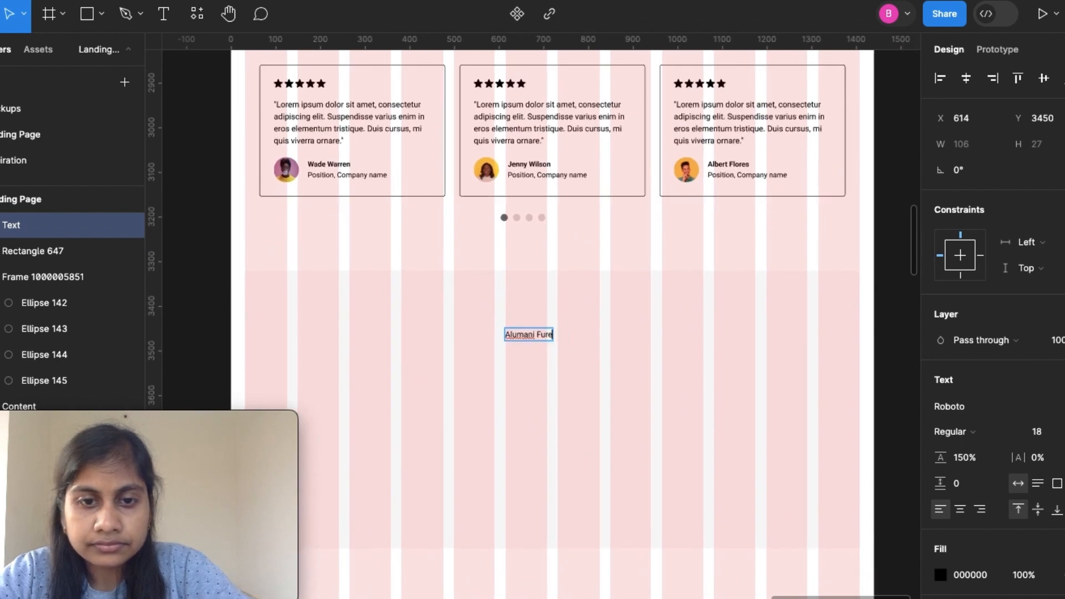
{"action": "left_click", "coordinate": [556, 571]}
Add a text layer reading "Where our Future" in the upper part of the grey rectangle, at about X 485, Y 3433.
{"action": "left_click", "coordinate": [175, 13]}
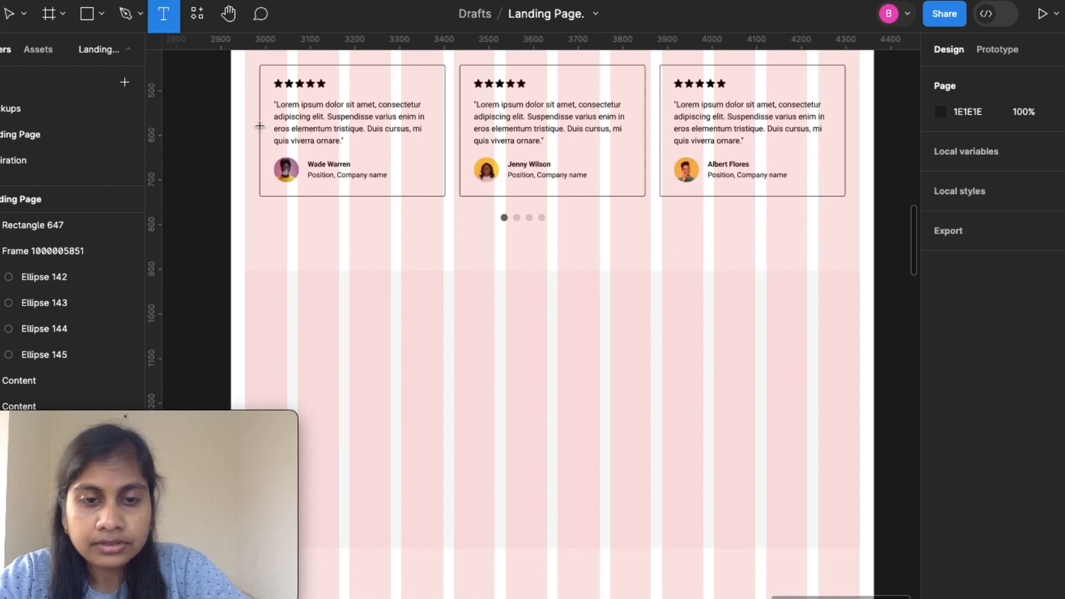
{"action": "left_click", "coordinate": [447, 321]}
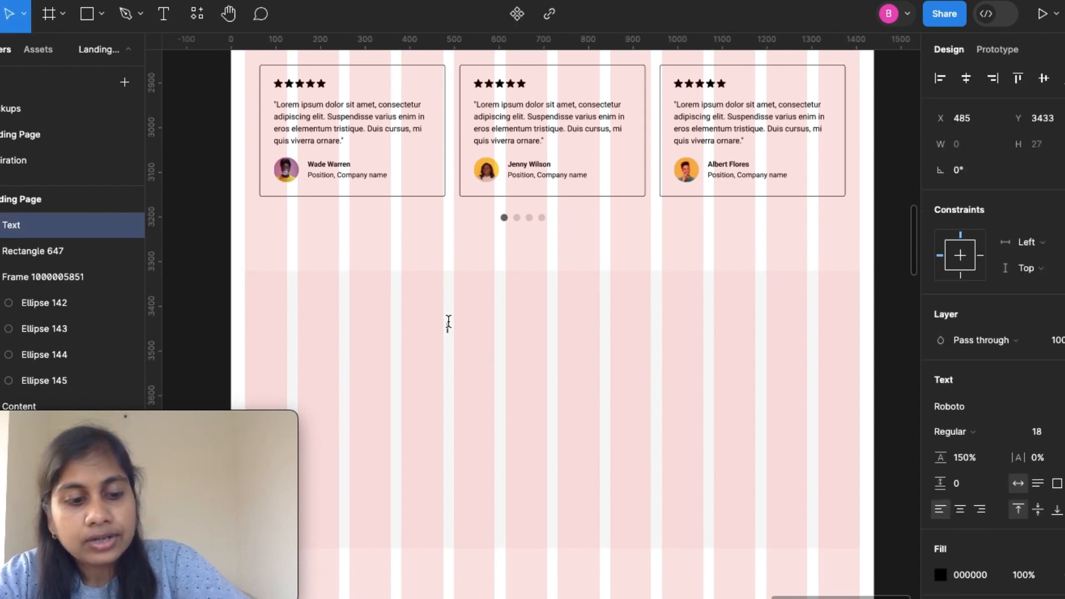
{"action": "type", "text": "Where"}
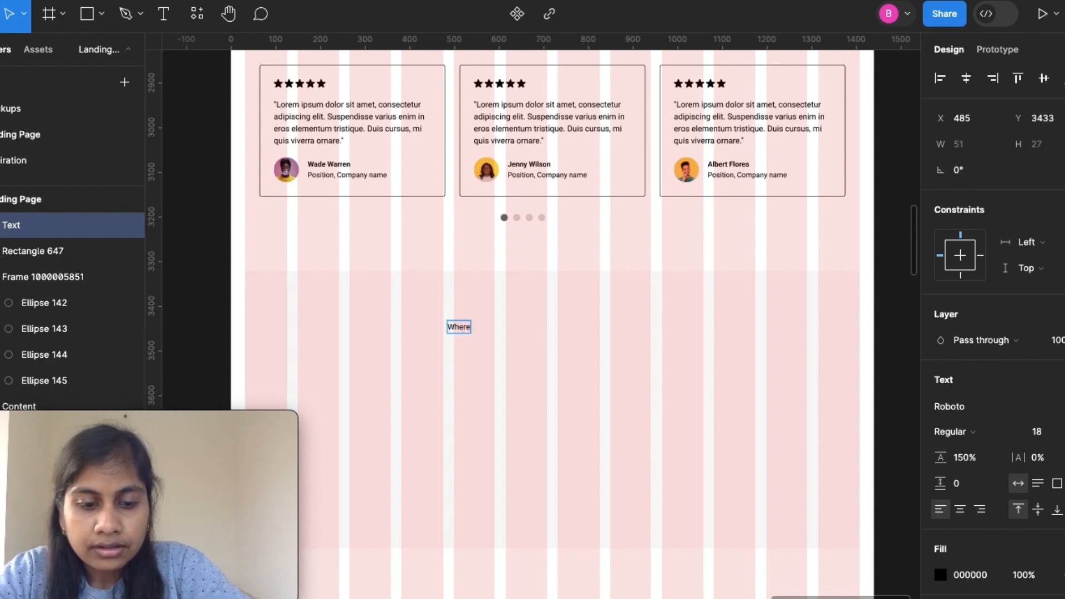
{"action": "type", "text": " our"}
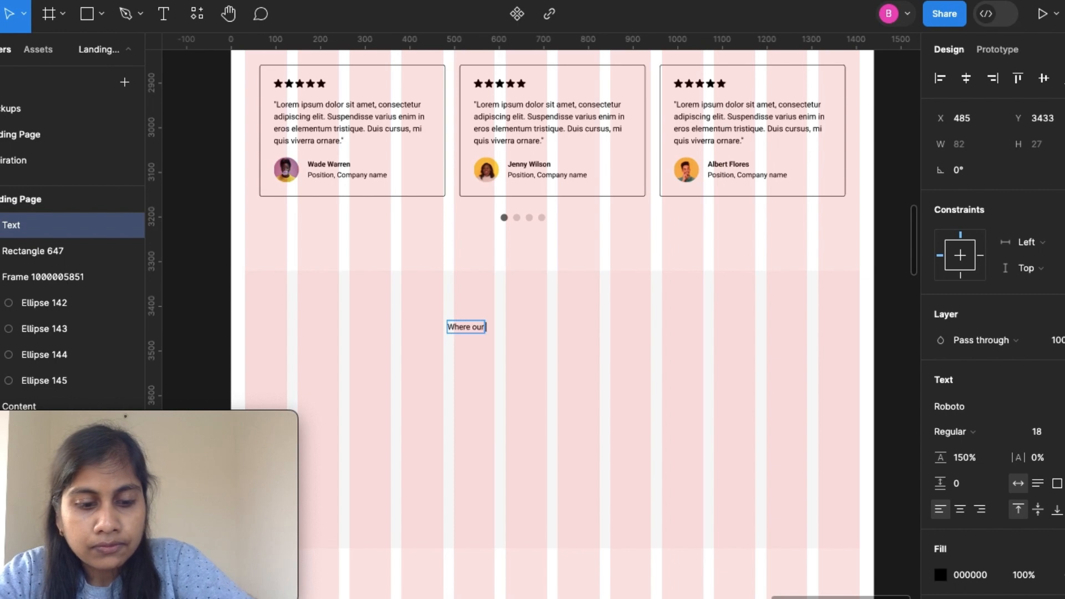
{"action": "type", "text": "Fur"}
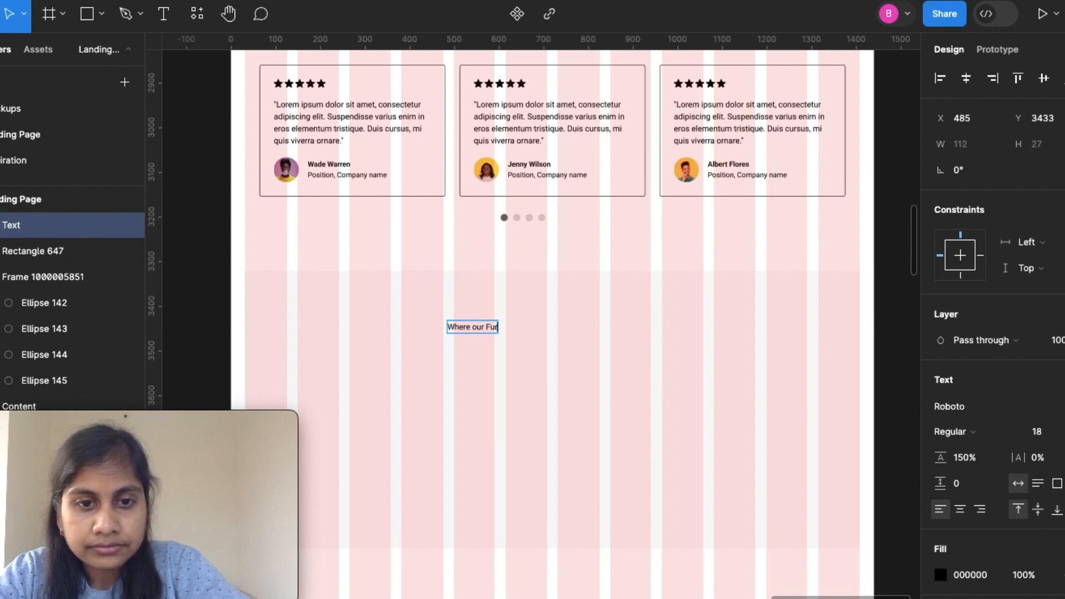
{"action": "type", "text": "ture"}
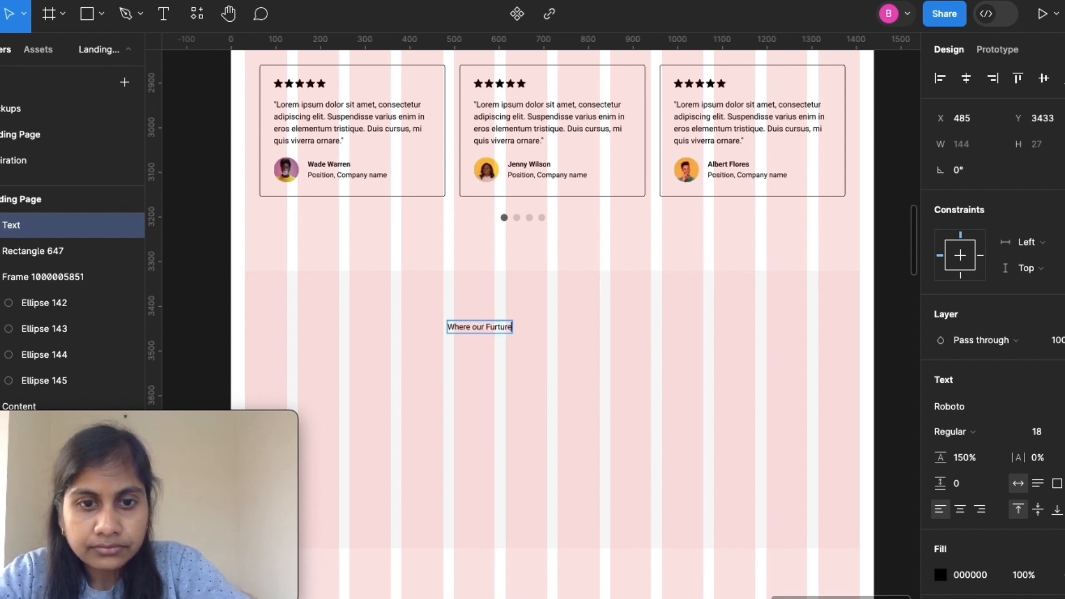
{"action": "left_click", "coordinate": [495, 328]}
{"action": "key", "text": "BackSpace"}
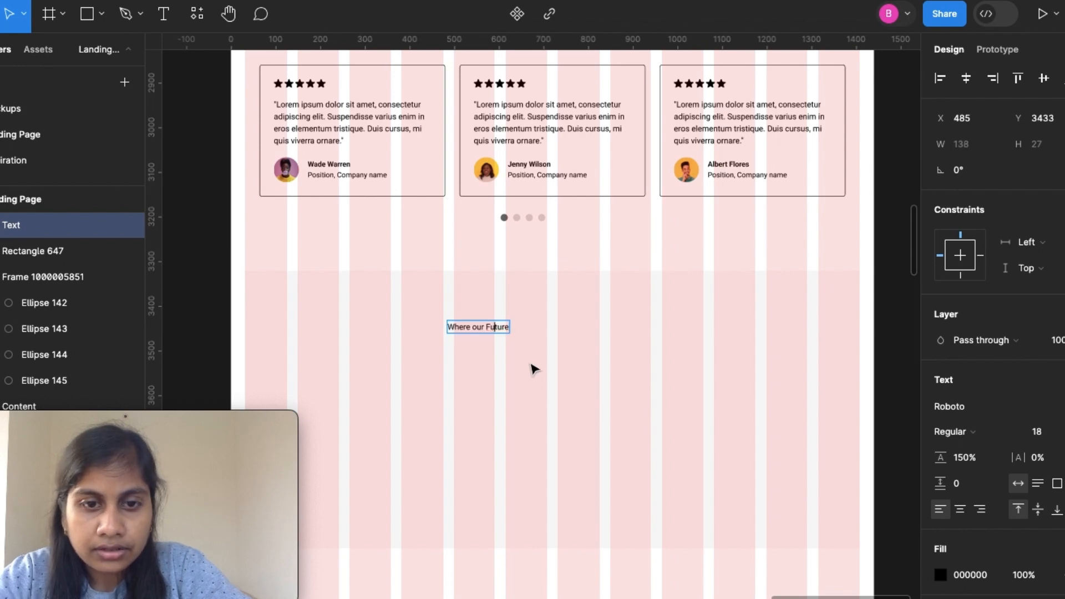
Complete the heading in the grey alumni section to read "Where our FutureEdge Alumni Work", correcting the misspelt word with the suggested spelling.
{"action": "scroll", "coordinate": [492, 328], "scroll_direction": "up", "scroll_amount": 5}
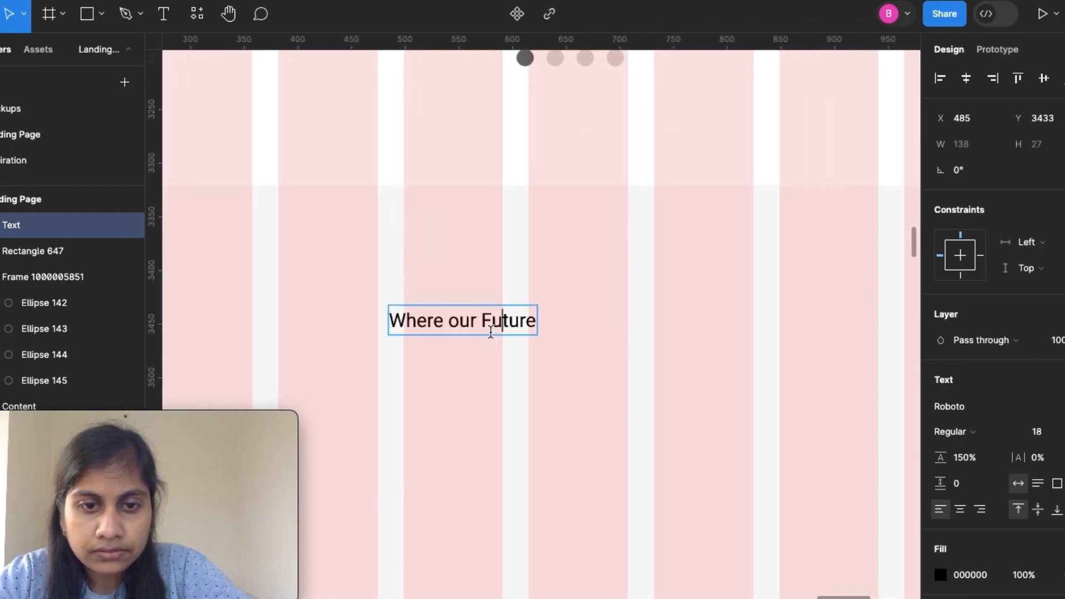
{"action": "left_click", "coordinate": [534, 324]}
{"action": "type", "text": "Eg"}
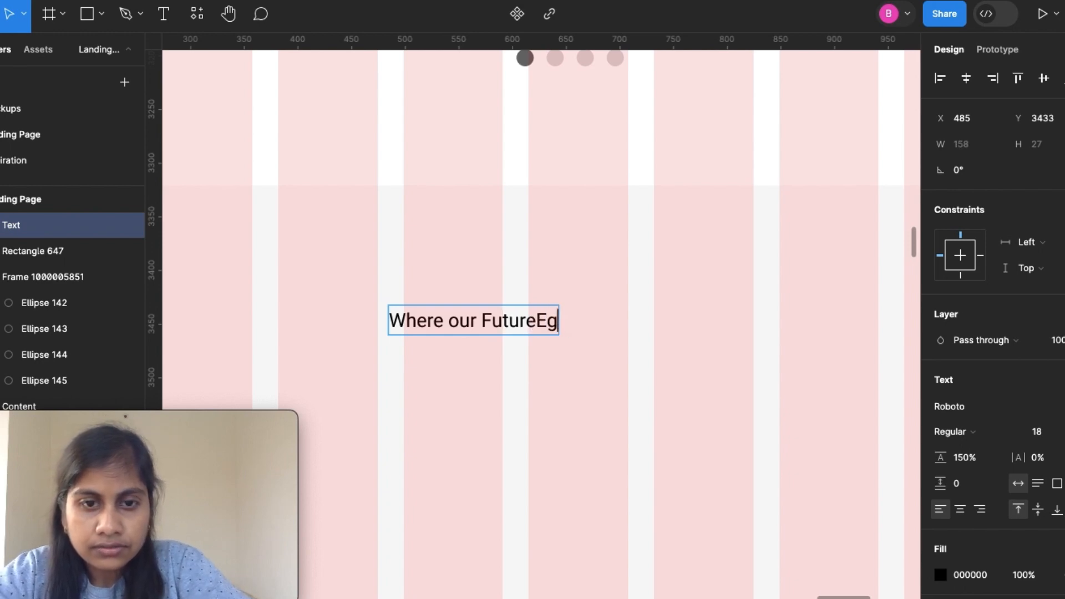
{"action": "key", "text": "BackSpace"}
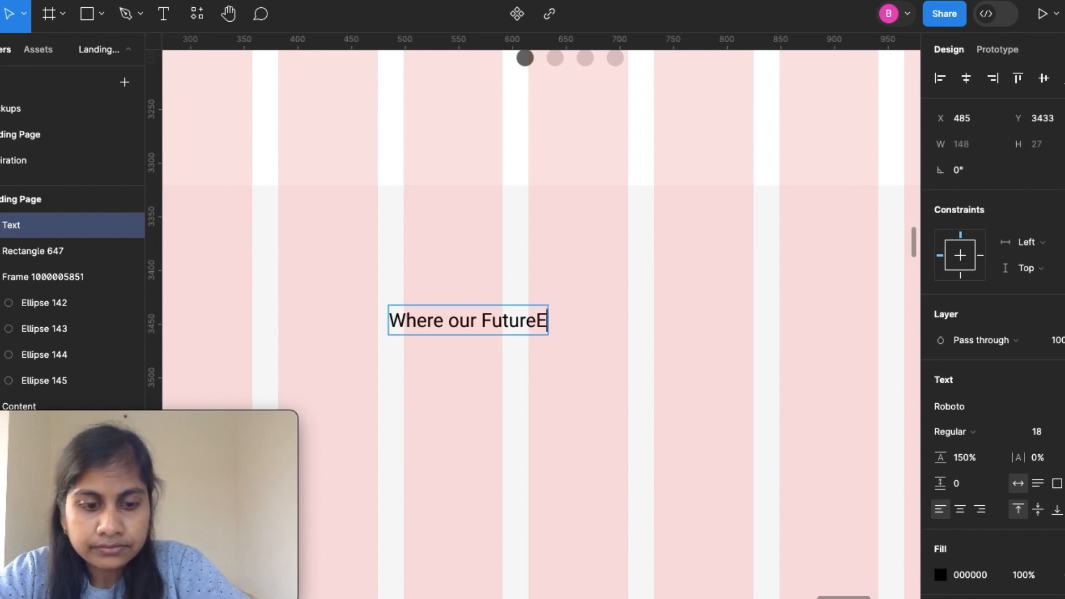
{"action": "type", "text": "dge Alumai"}
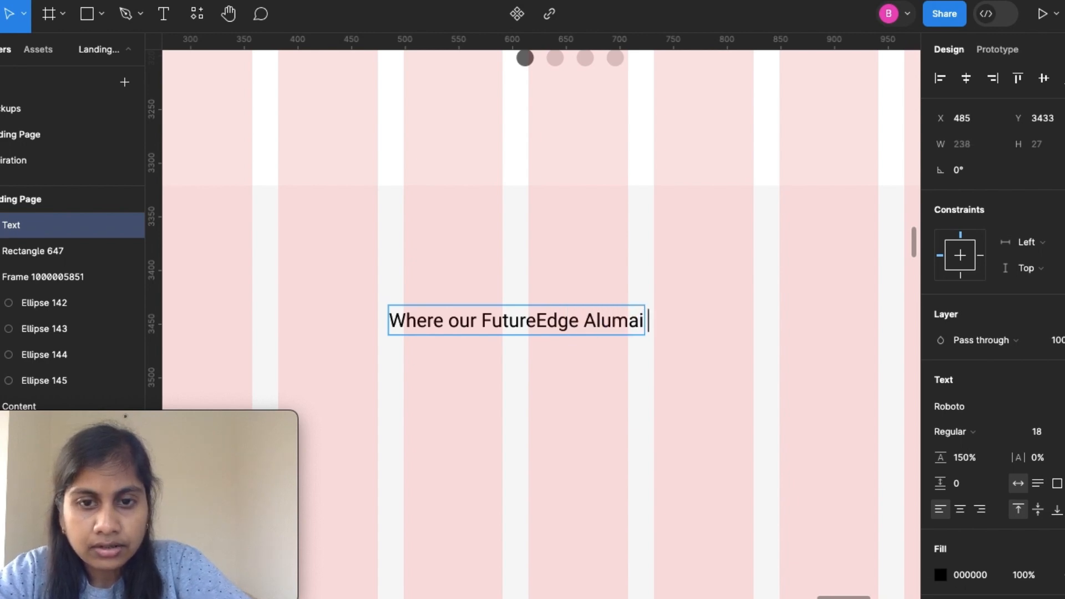
{"action": "type", "text": " E"}
{"action": "key", "text": "BackSpace"}
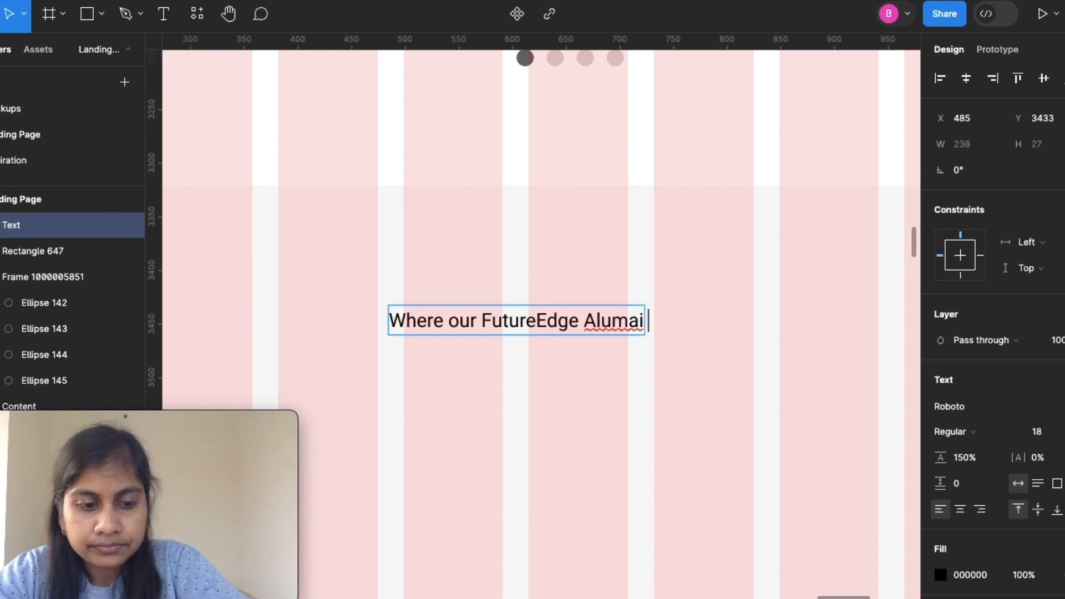
{"action": "type", "text": "w"}
{"action": "key", "text": "BackSpace"}
{"action": "type", "text": "w"}
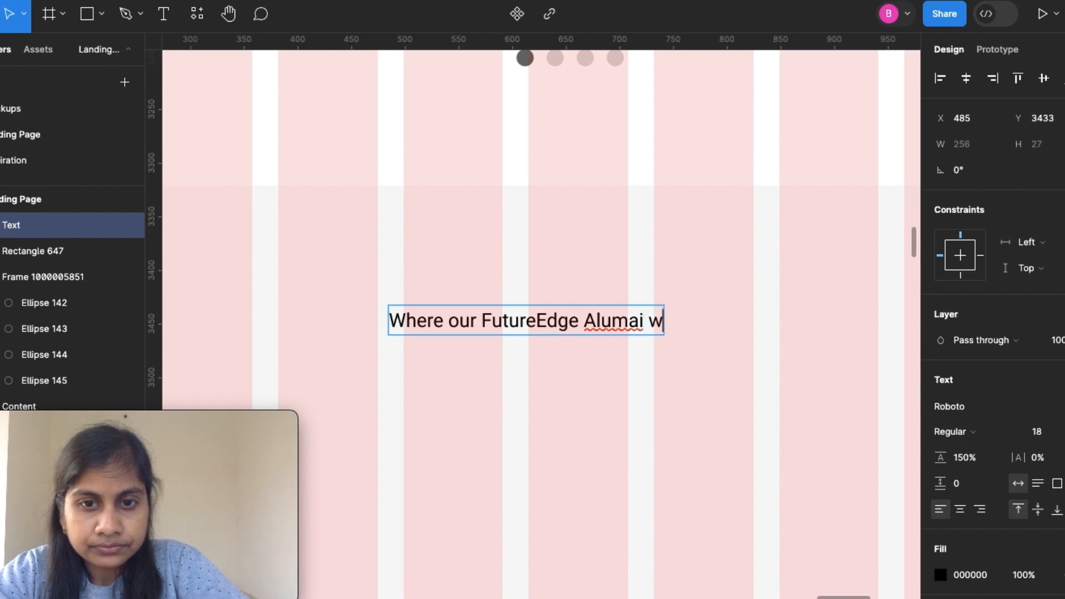
{"action": "key", "text": "BackSpace"}
{"action": "type", "text": "e"}
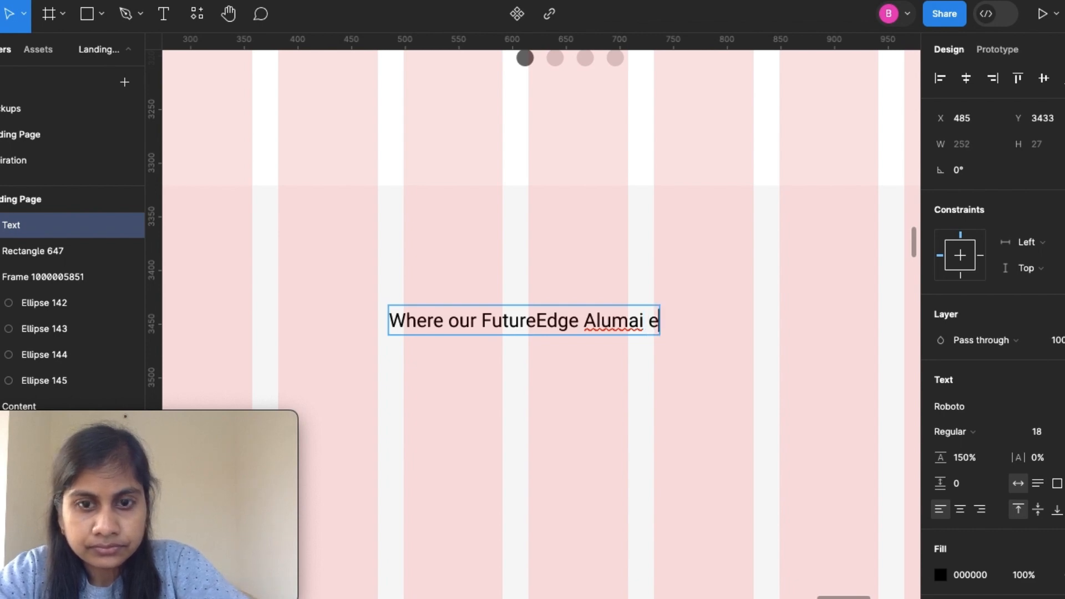
{"action": "key", "text": "BackSpace"}
{"action": "type", "text": "w"}
{"action": "key", "text": "BackSpace"}
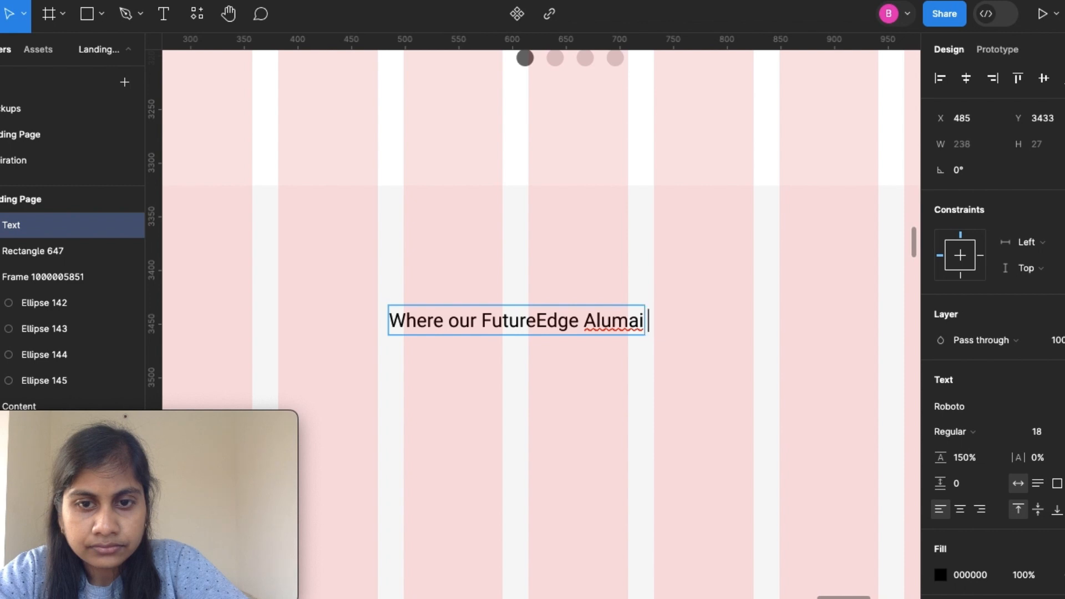
{"action": "type", "text": "w"}
{"action": "key", "text": "BackSpace"}
{"action": "type", "text": "W"}
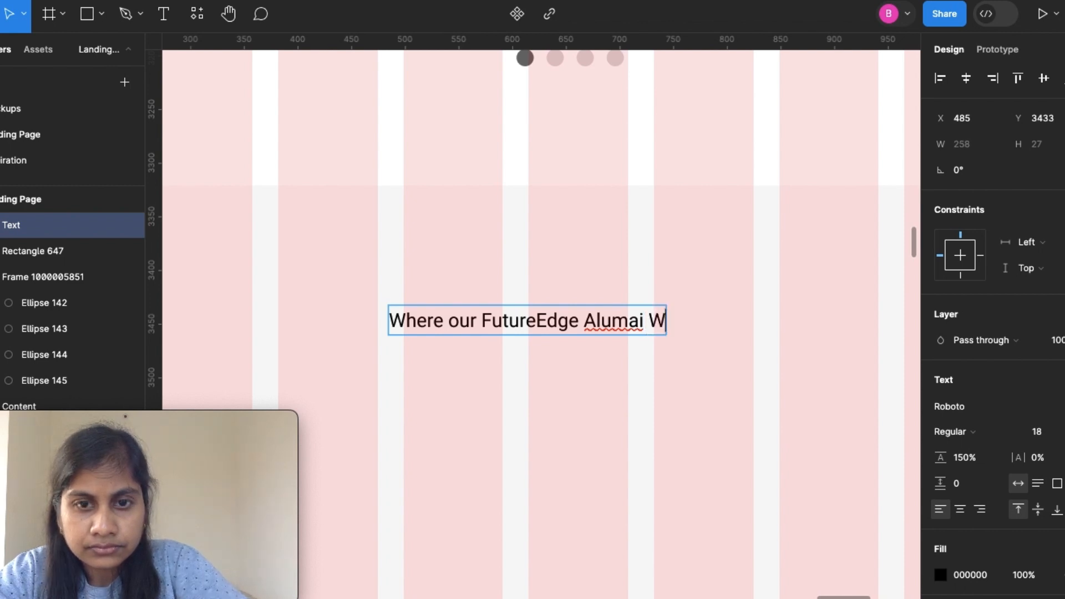
{"action": "type", "text": "ork"}
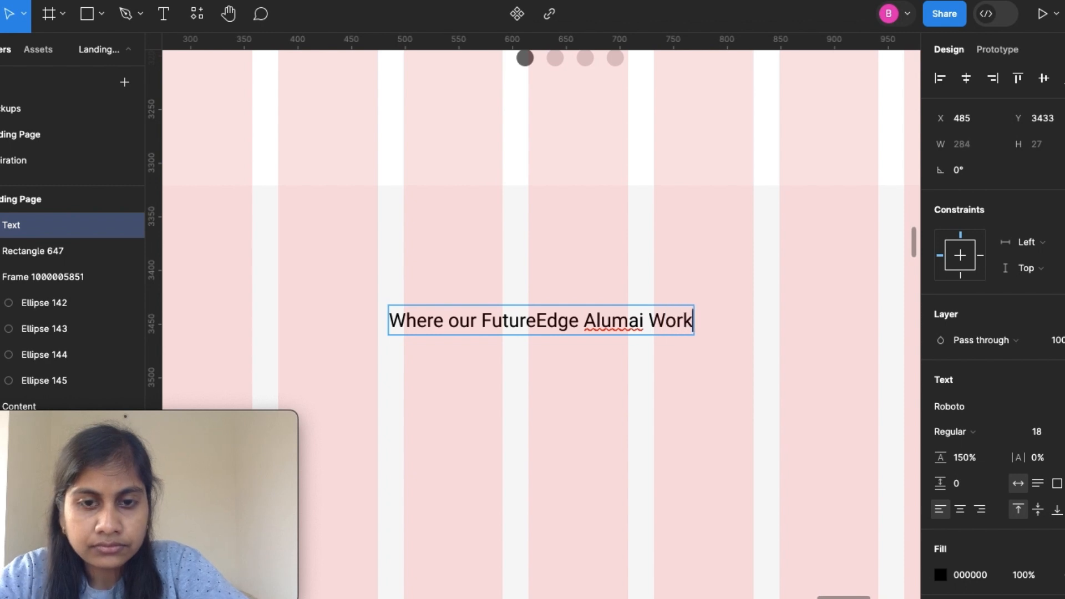
{"action": "right_click", "coordinate": [610, 330]}
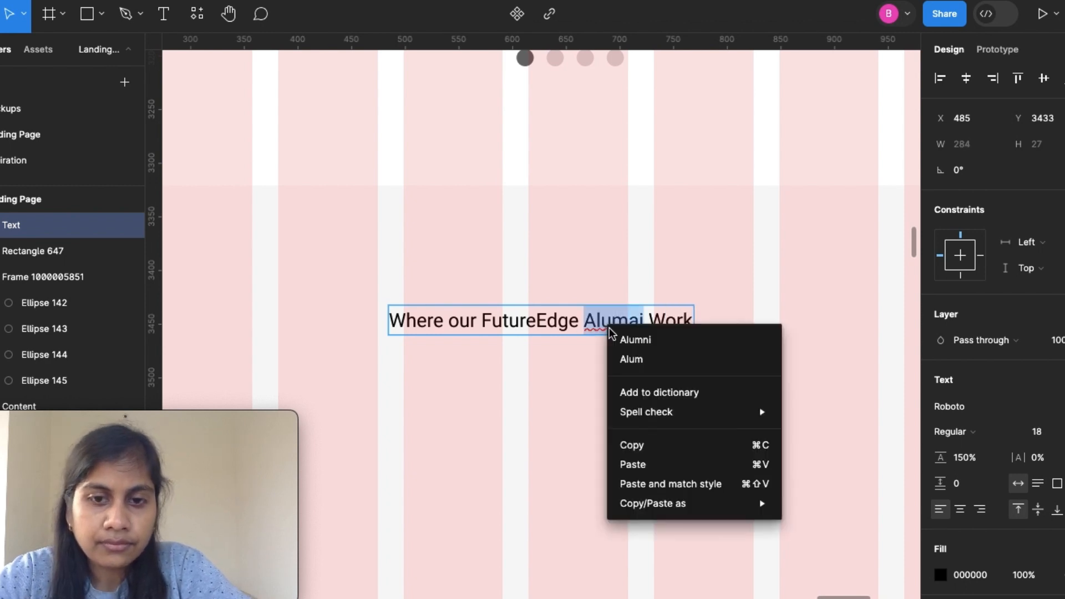
{"action": "left_click", "coordinate": [638, 340]}
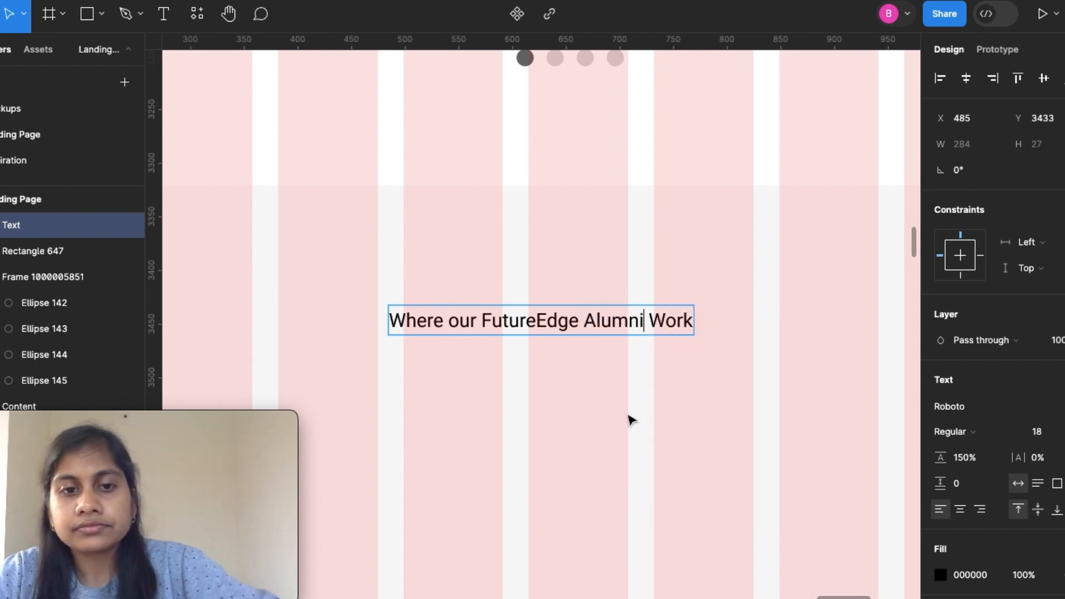
{"action": "key", "text": "Escape"}
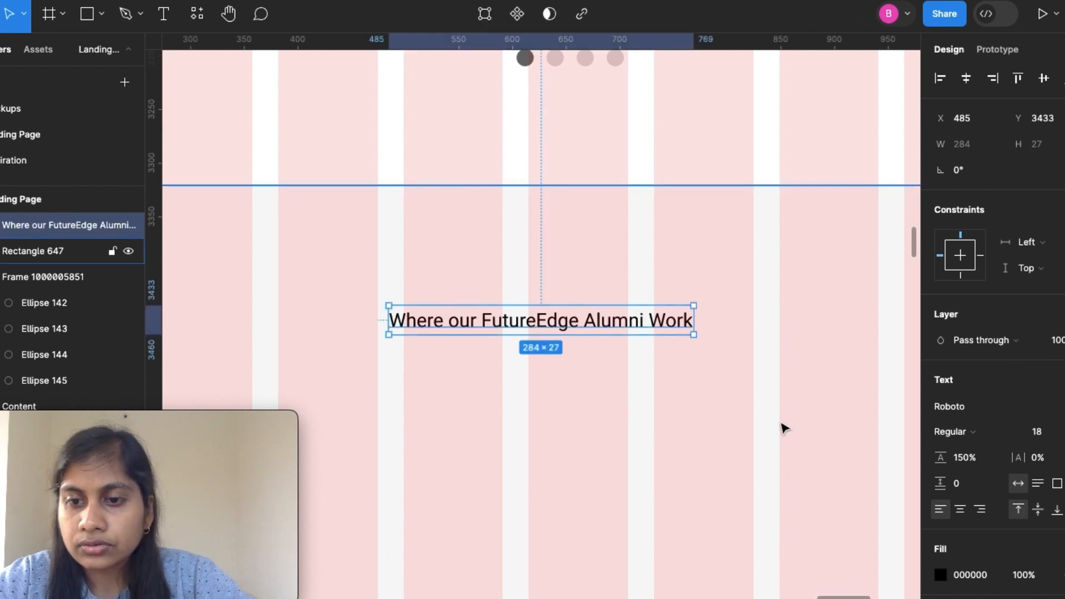
Set the alumni heading's font weight to Bold and its font size to 32.
{"action": "left_click", "coordinate": [1004, 439]}
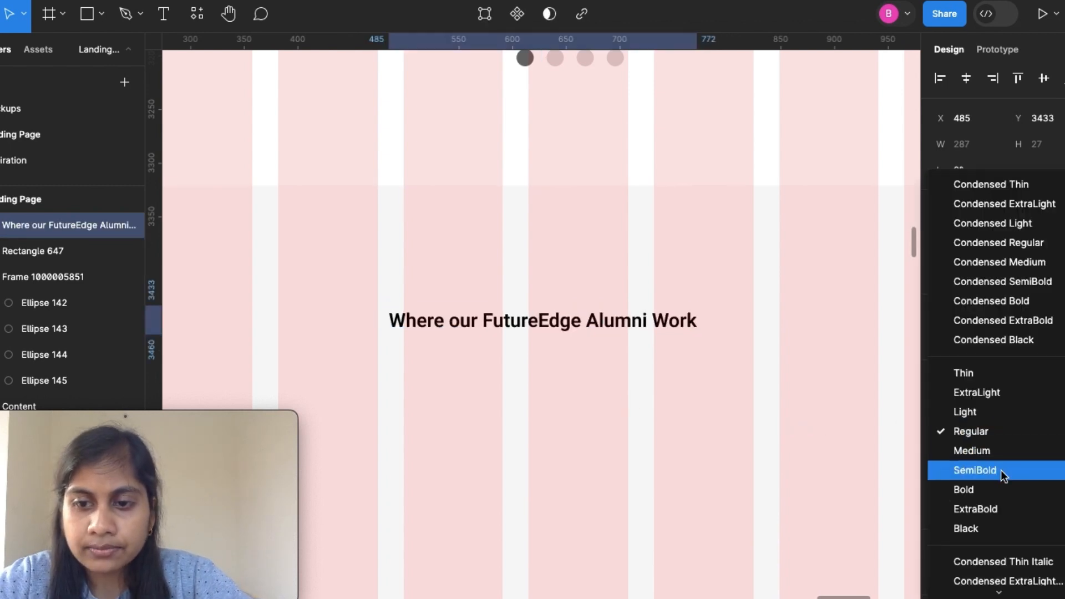
{"action": "left_click", "coordinate": [990, 487]}
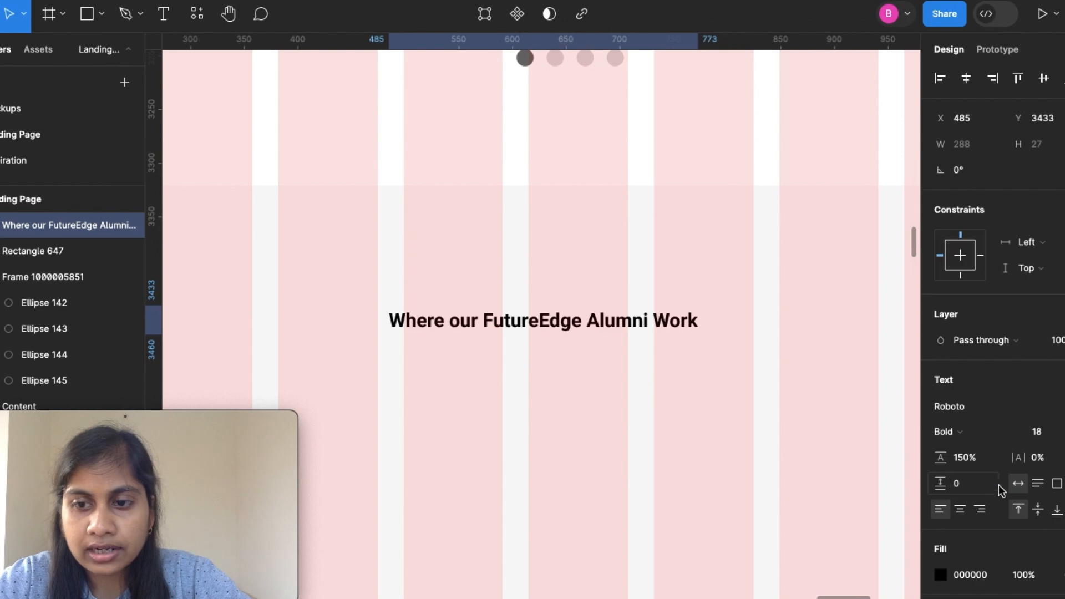
{"action": "left_click", "coordinate": [1057, 431]}
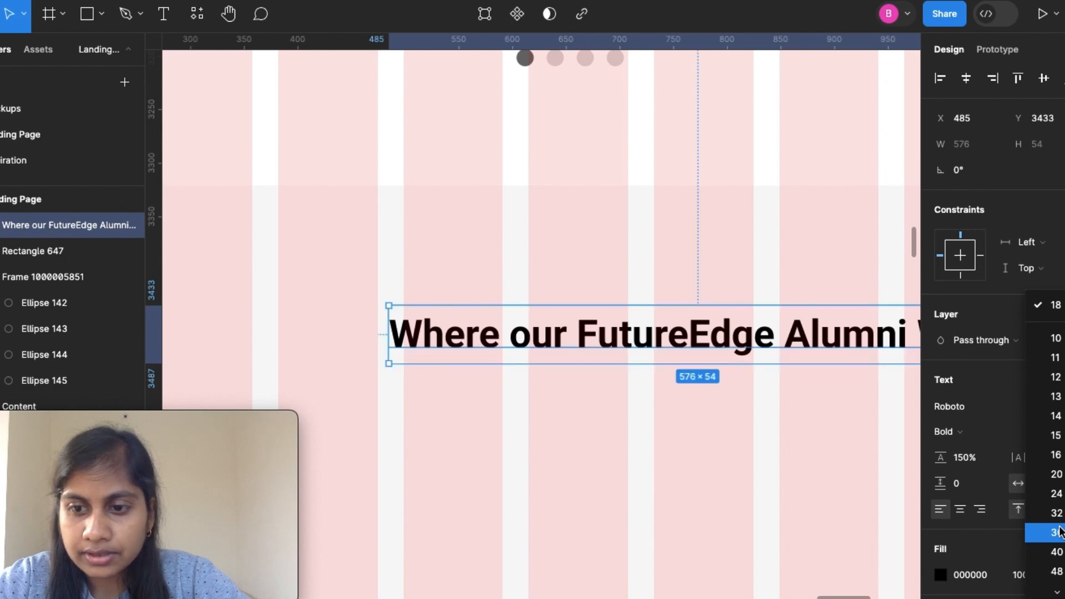
{"action": "left_click", "coordinate": [1056, 513]}
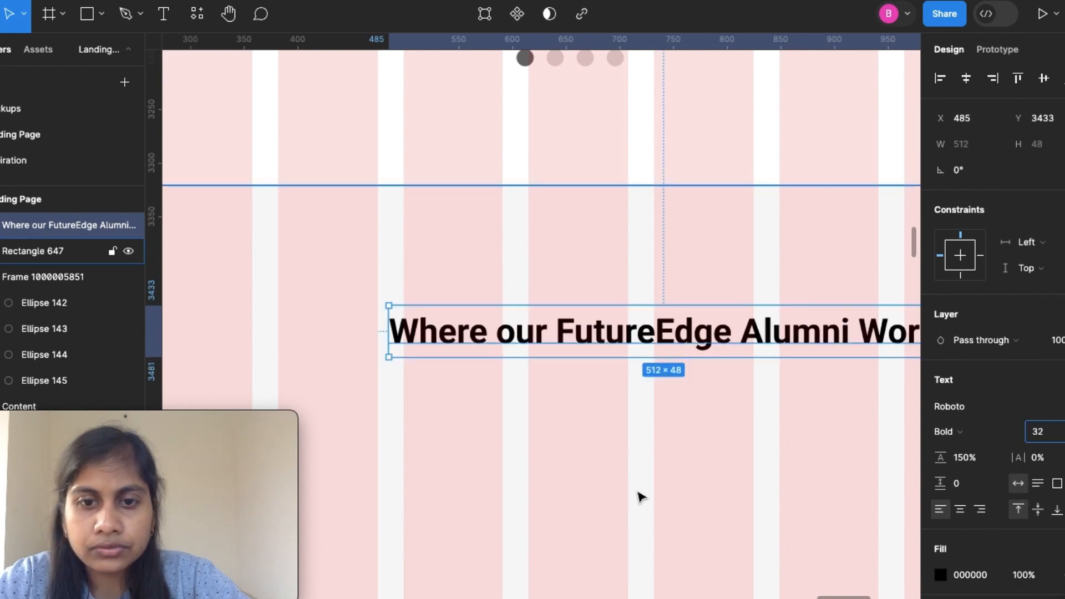
Move the alumni heading up to about X 482, Y 3399 and set its font size to 40.
{"action": "scroll", "coordinate": [638, 494], "scroll_direction": "down", "scroll_amount": 5}
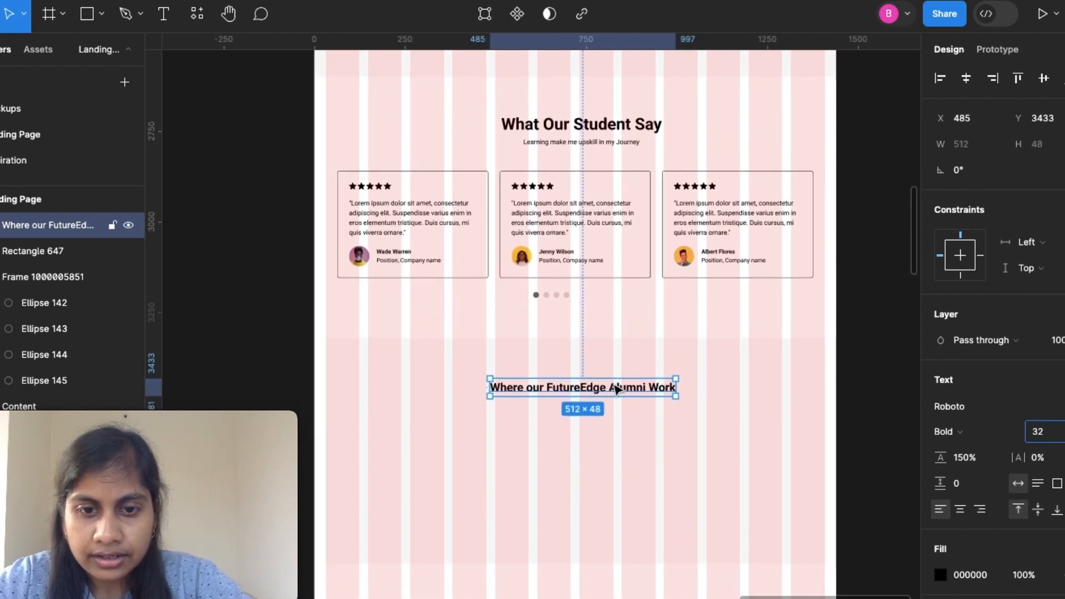
{"action": "left_click_drag", "start_coordinate": [616, 387], "coordinate": [615, 376]}
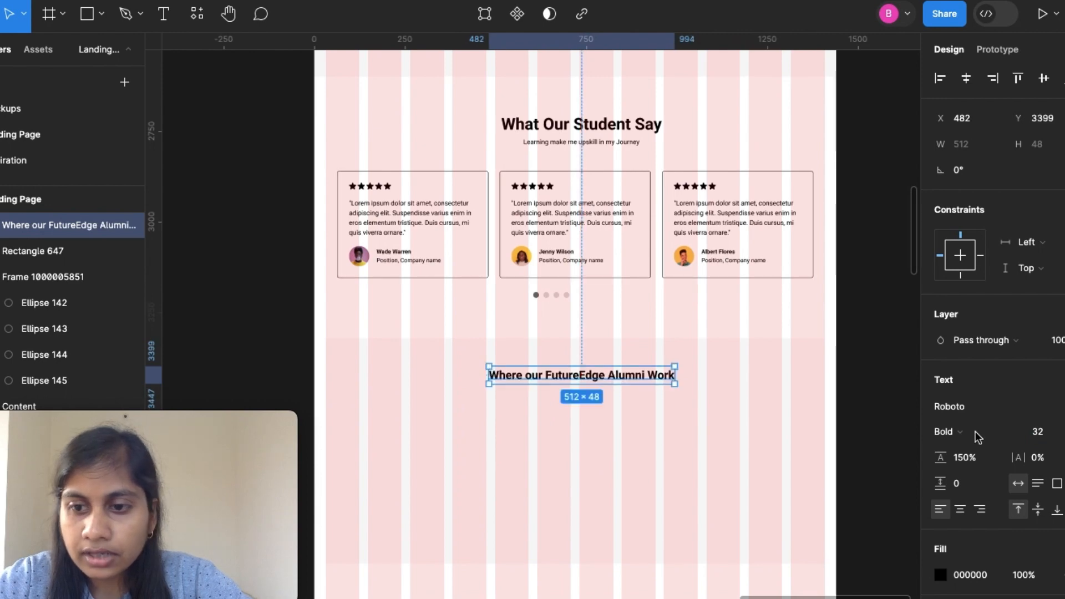
{"action": "left_click", "coordinate": [1043, 431]}
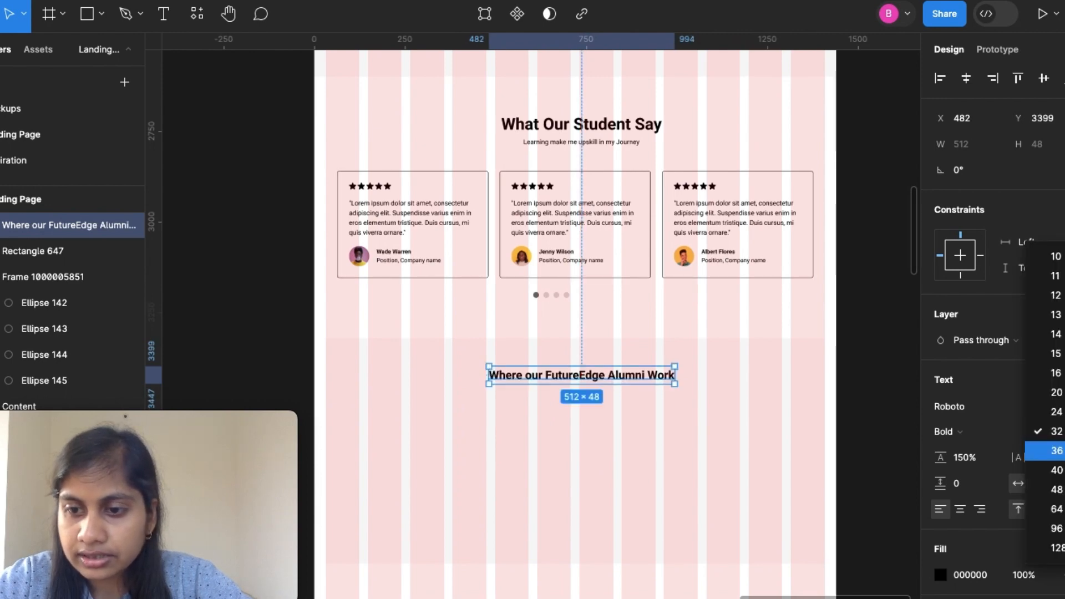
{"action": "left_click", "coordinate": [1054, 469]}
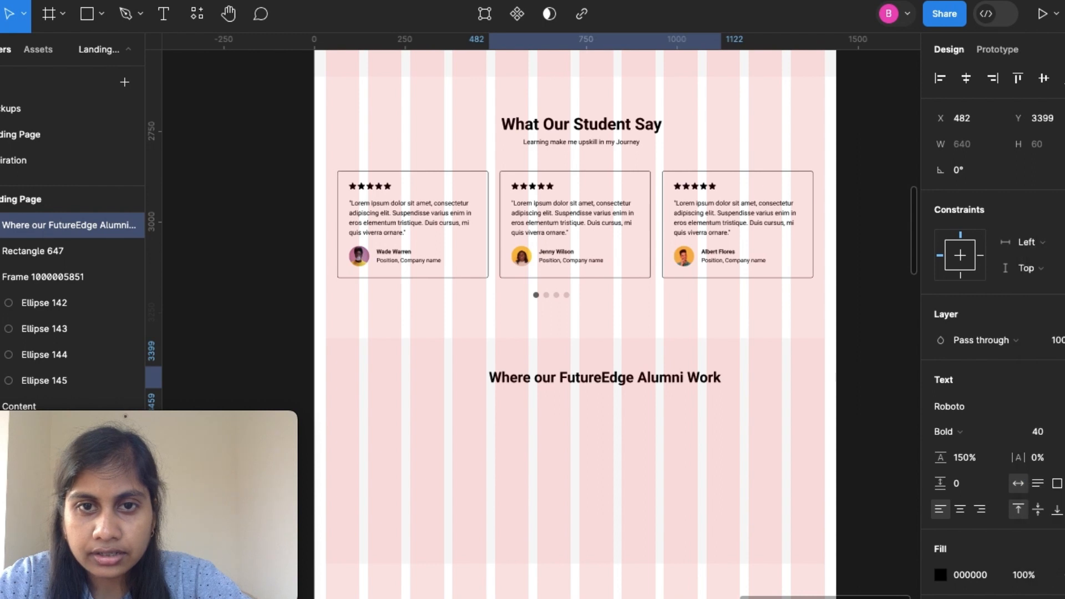
After checking the "What Our Student Say" heading's size, set the alumni heading to size 50 and centre it horizontally on the page at about Y 3403.
{"action": "double_click", "coordinate": [582, 136]}
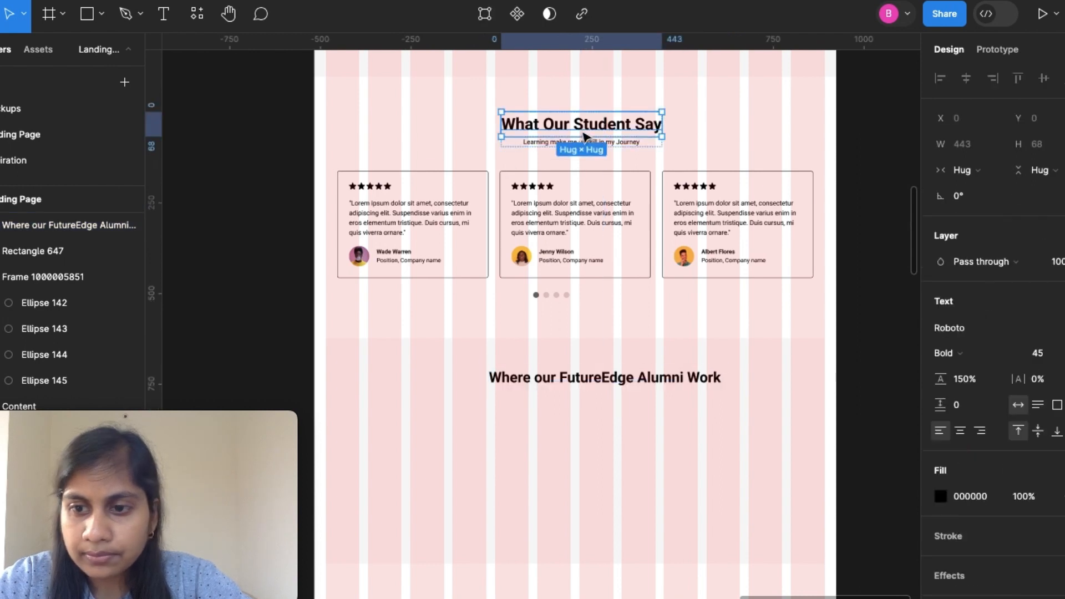
{"action": "left_click", "coordinate": [620, 383]}
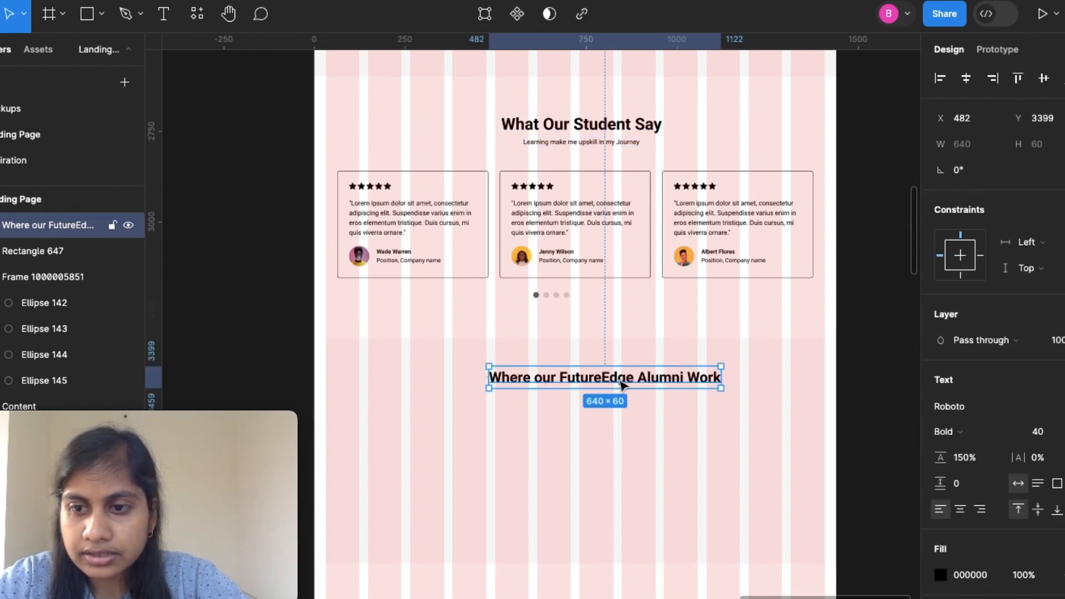
{"action": "left_click", "coordinate": [1060, 435]}
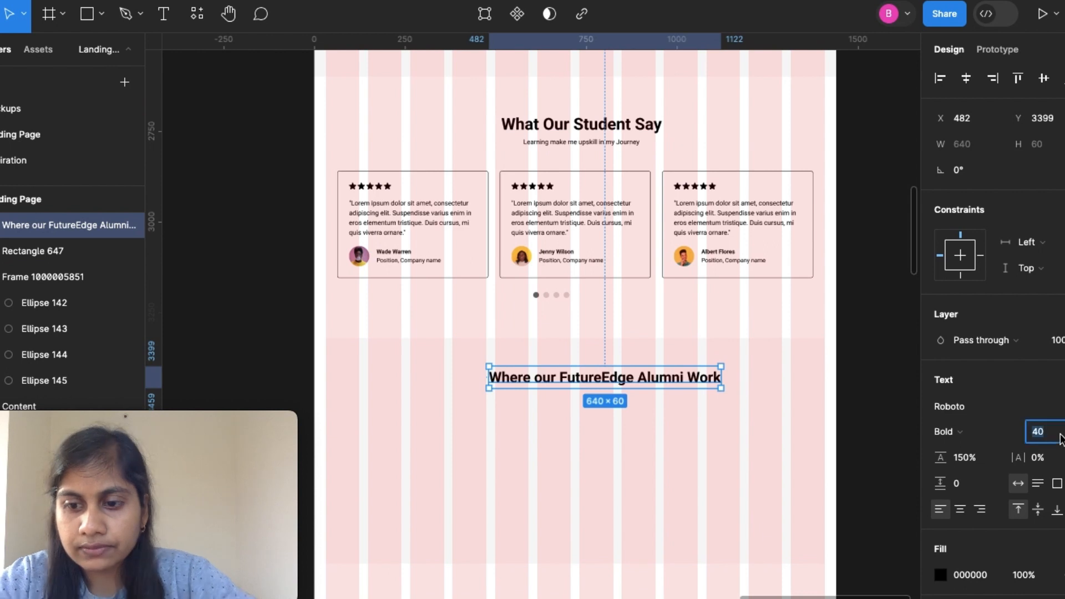
{"action": "key", "text": "BackSpace"}
{"action": "type", "text": "50"}
{"action": "key", "text": "Return"}
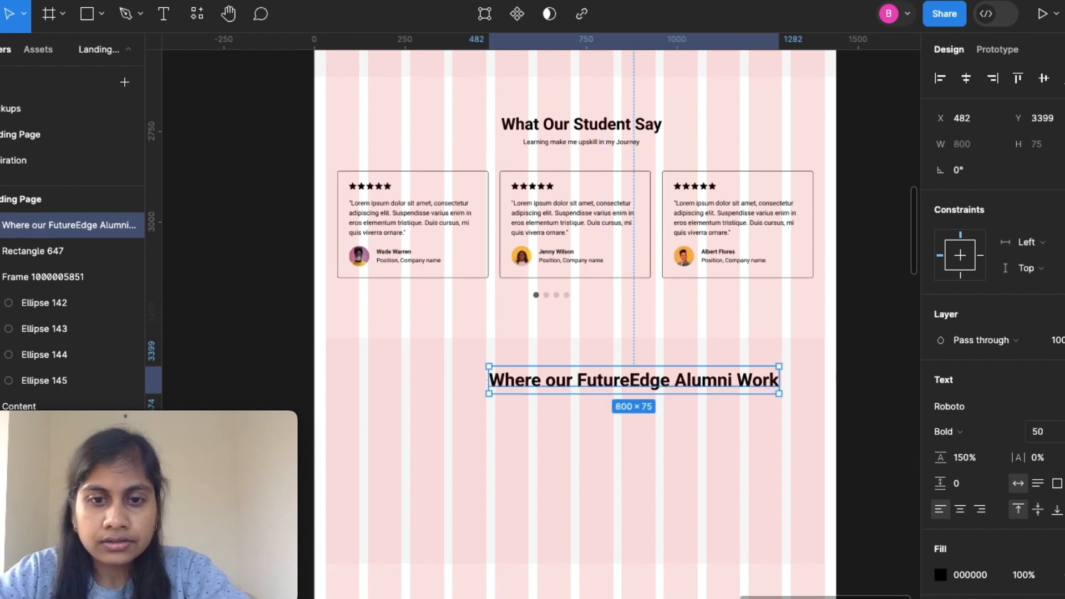
{"action": "left_click_drag", "start_coordinate": [627, 379], "coordinate": [593, 382]}
{"action": "left_click", "coordinate": [967, 82]}
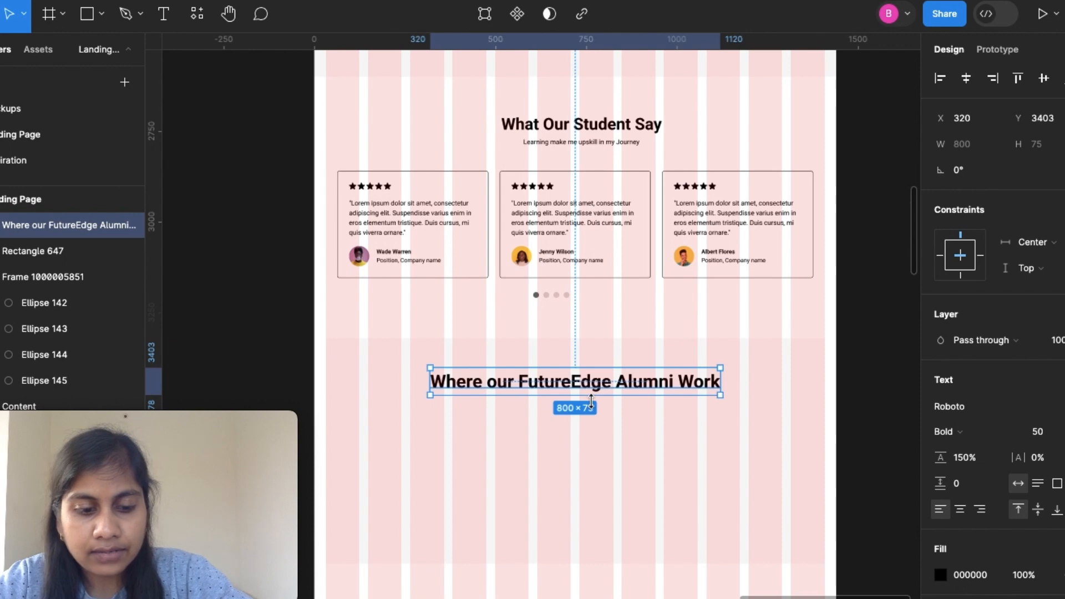
Duplicate the alumni heading and move the copy 60 px straight down to Y 3463.
{"action": "key", "text": "ctrl+d"}
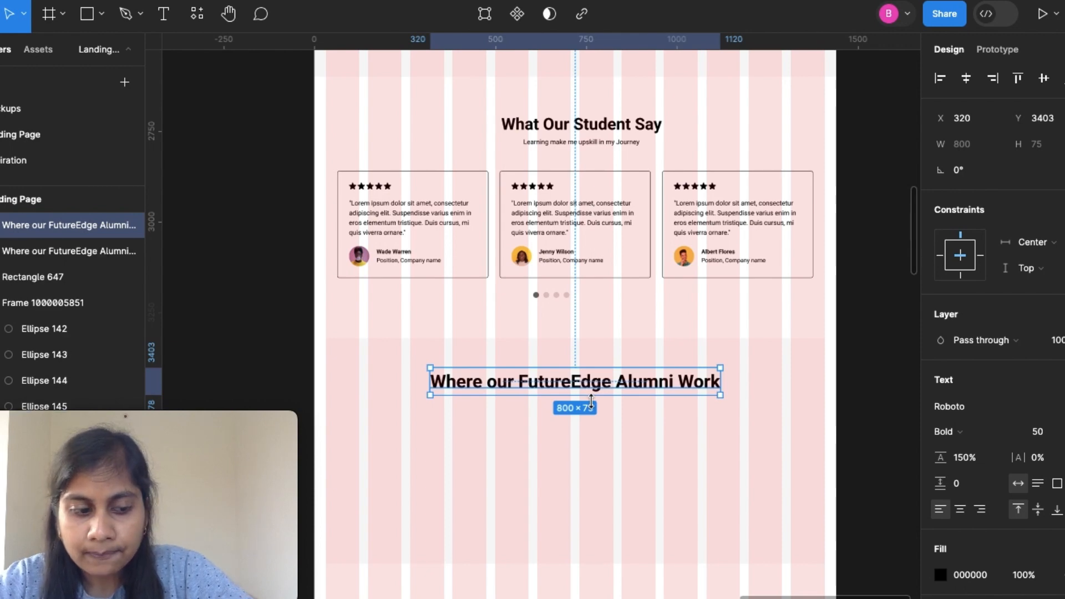
{"action": "key", "text": "shift+Down"}
{"action": "key", "text": "shift+Down"}
{"action": "key", "text": "shift+Down"}
{"action": "key", "text": "shift+Down"}
{"action": "key", "text": "shift+Down"}
{"action": "key", "text": "shift+Down"}
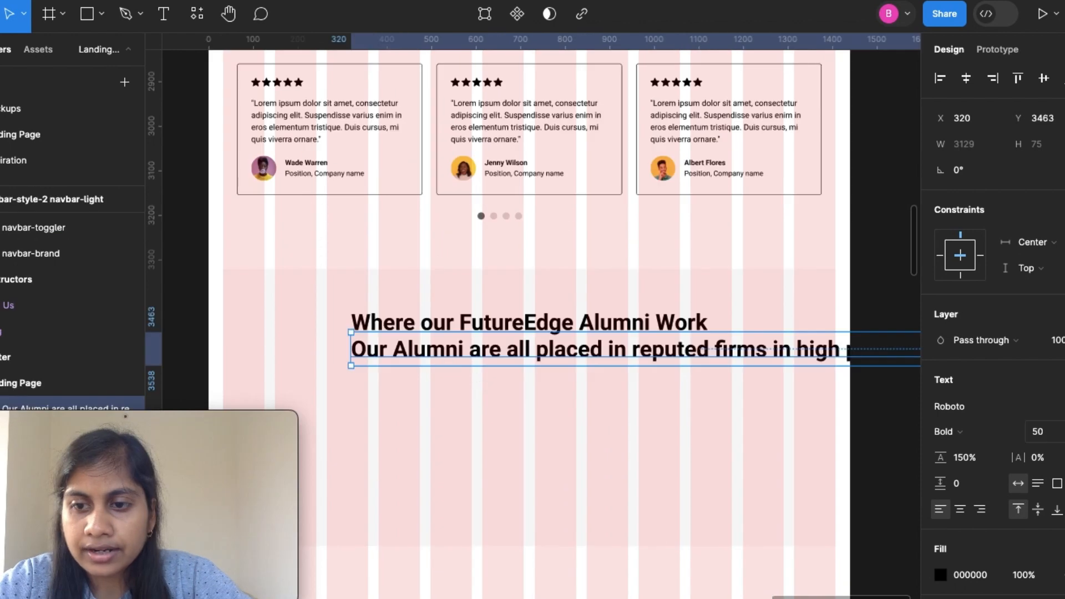
Set the font size of the "Our Alumni are all placed in reputed firms" line under the heading to 18.
{"action": "left_click", "coordinate": [1057, 432]}
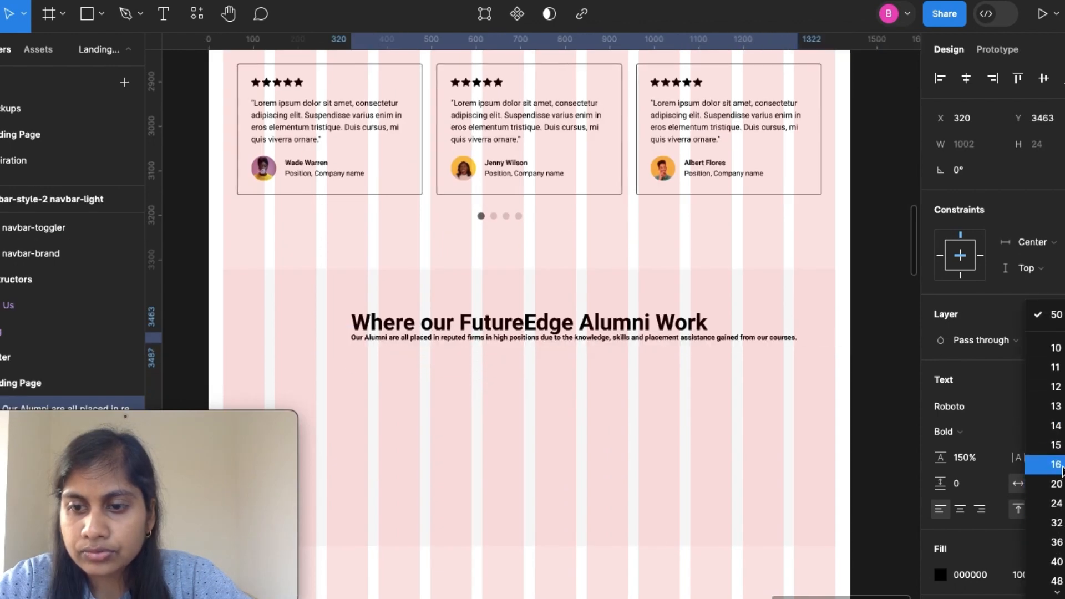
{"action": "left_click", "coordinate": [1055, 464]}
{"action": "left_click", "coordinate": [1048, 439]}
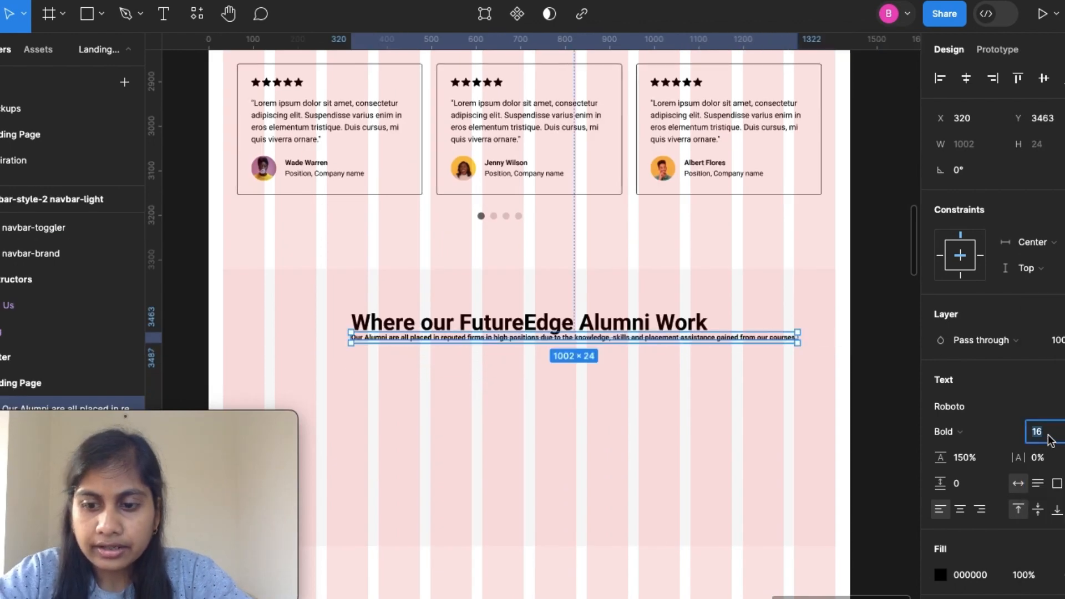
{"action": "key", "text": "BackSpace"}
{"action": "type", "text": "18"}
{"action": "key", "text": "Return"}
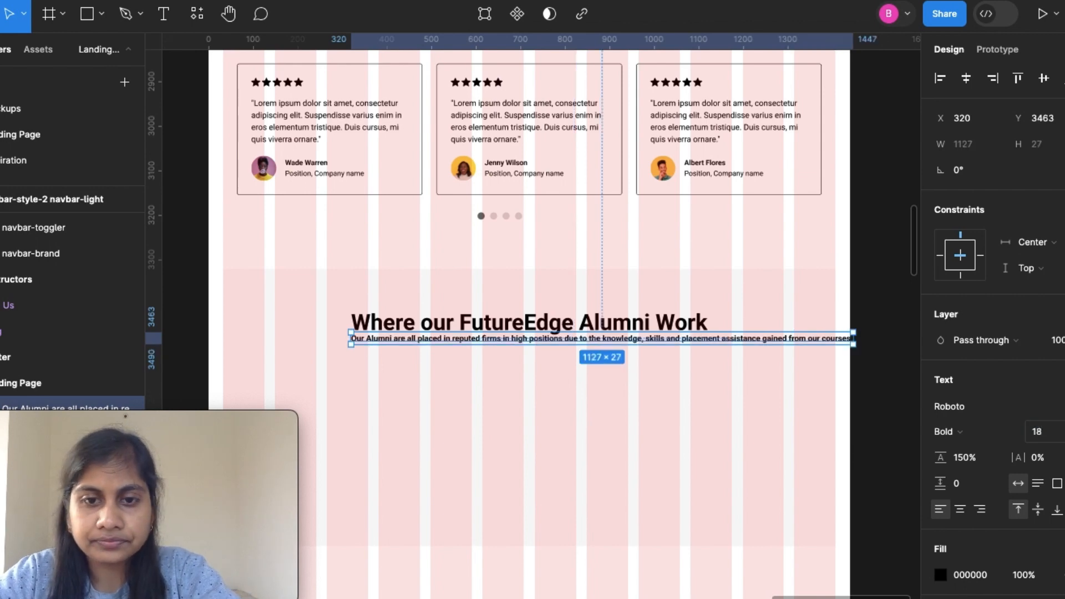
Set the font weight of the description line under the alumni heading to Regular.
{"action": "left_click", "coordinate": [1012, 435]}
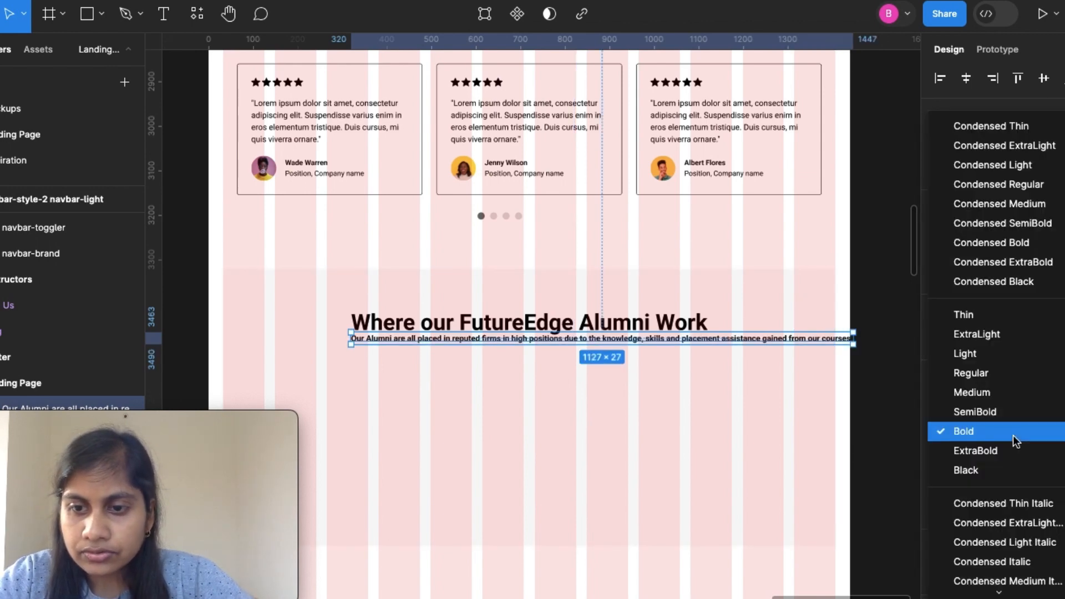
{"action": "left_click", "coordinate": [999, 395]}
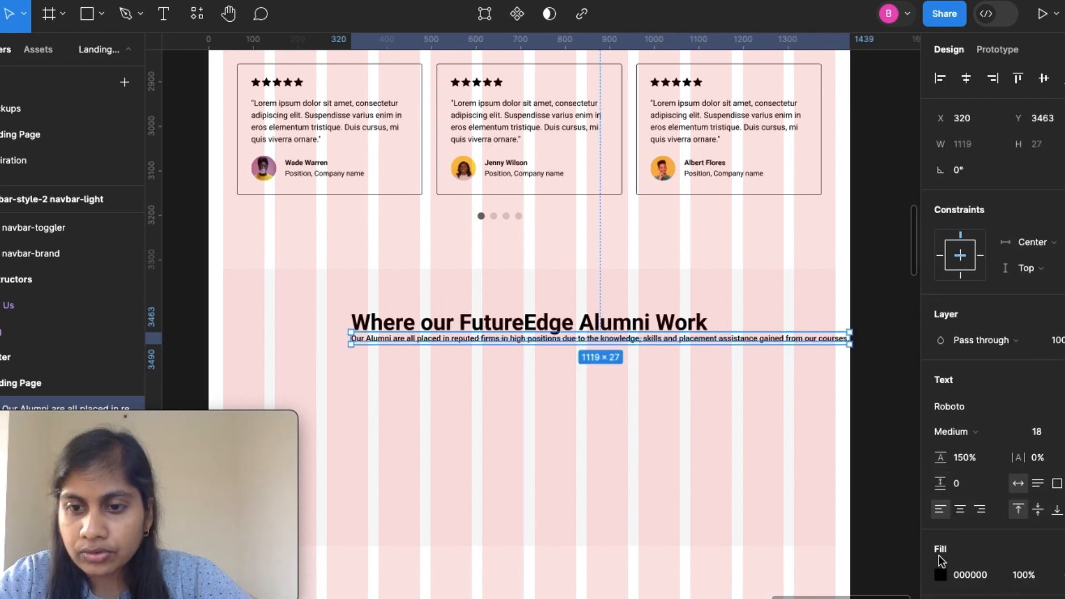
{"action": "left_click", "coordinate": [1009, 432]}
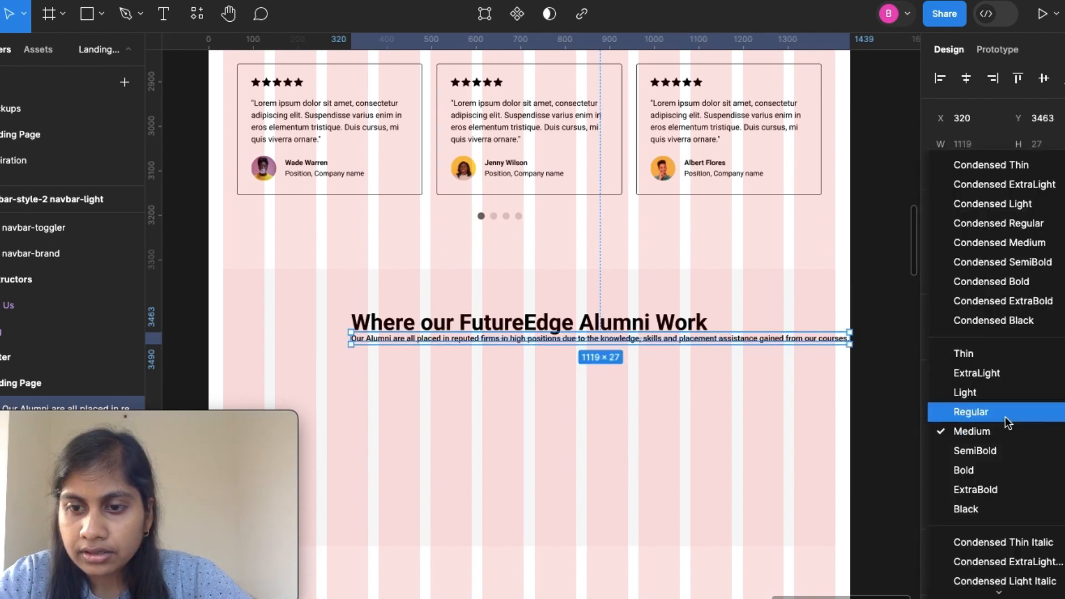
{"action": "left_click", "coordinate": [1005, 416]}
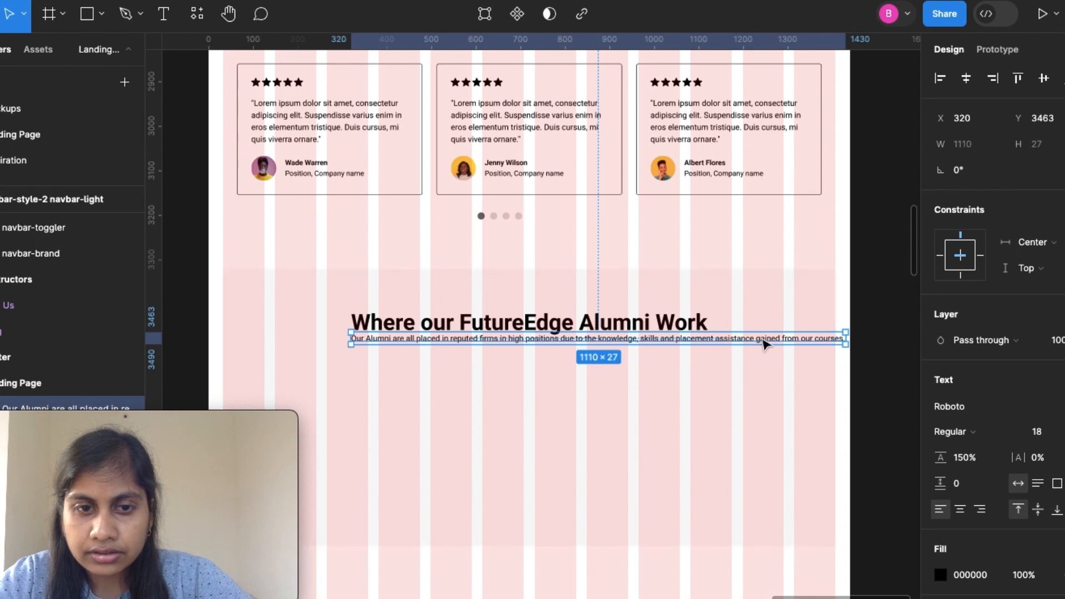
Stack the alumni heading and its description line in an auto layout and place it at about X 183, Y 3401.
{"action": "left_click_drag", "start_coordinate": [764, 344], "coordinate": [714, 349]}
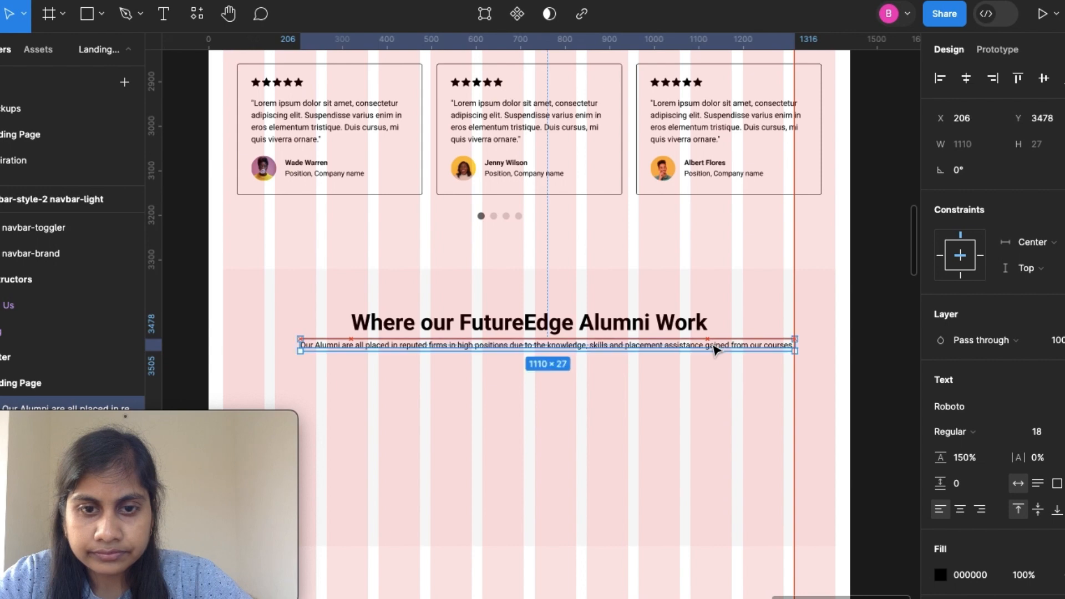
{"action": "left_click", "coordinate": [686, 329], "text": "shift"}
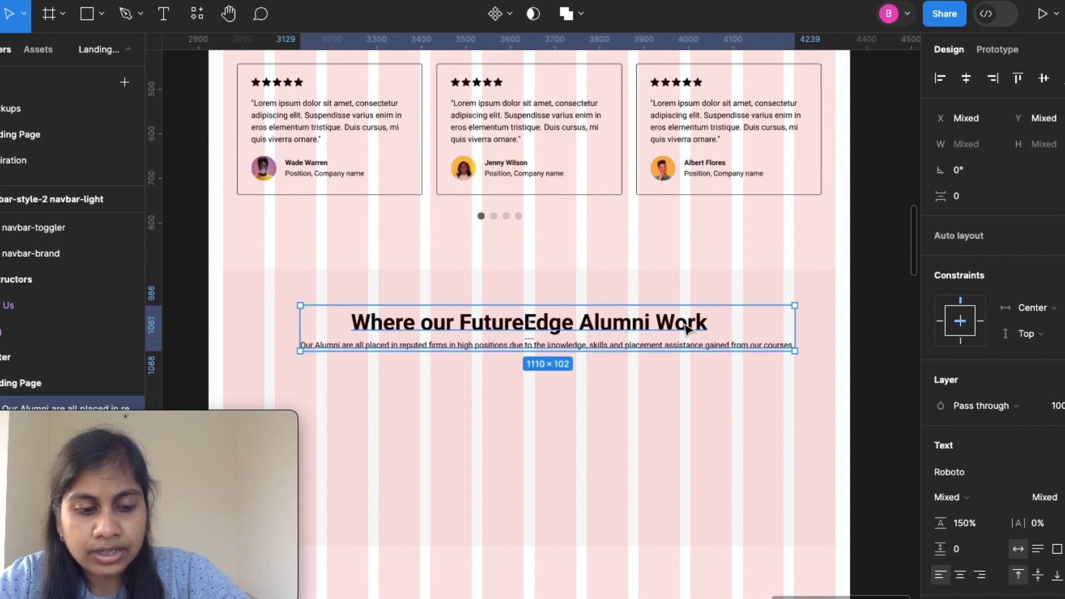
{"action": "key", "text": "shift+a"}
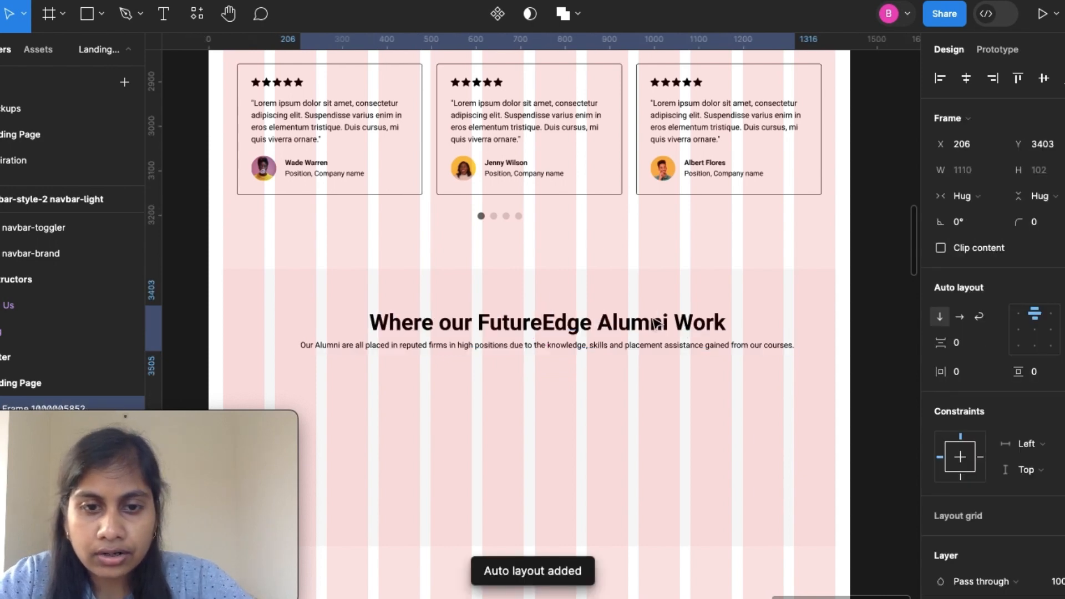
{"action": "left_click_drag", "start_coordinate": [604, 328], "coordinate": [593, 327]}
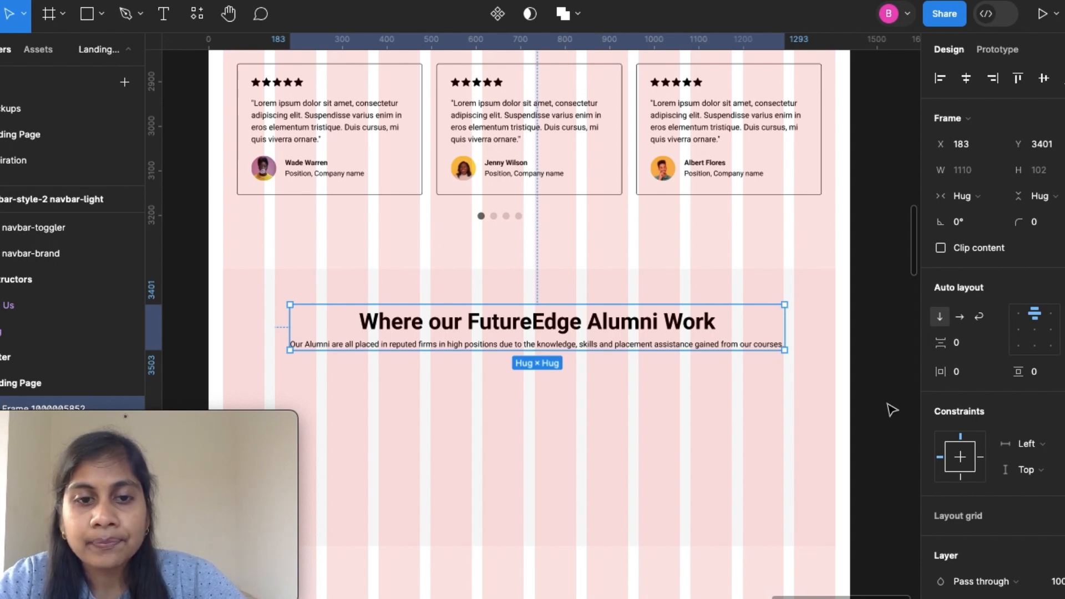
Paste the copied alumni description and company logo row, and move them down below the alumni heading in the grey section.
{"action": "scroll", "coordinate": [560, 452], "scroll_direction": "down", "scroll_amount": 3}
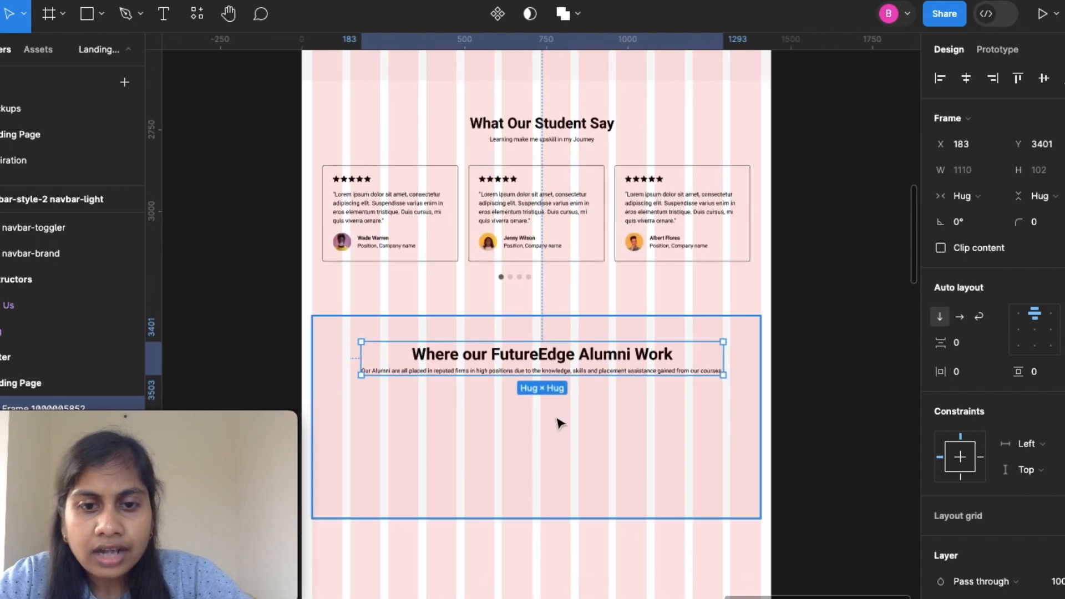
{"action": "left_click", "coordinate": [559, 438]}
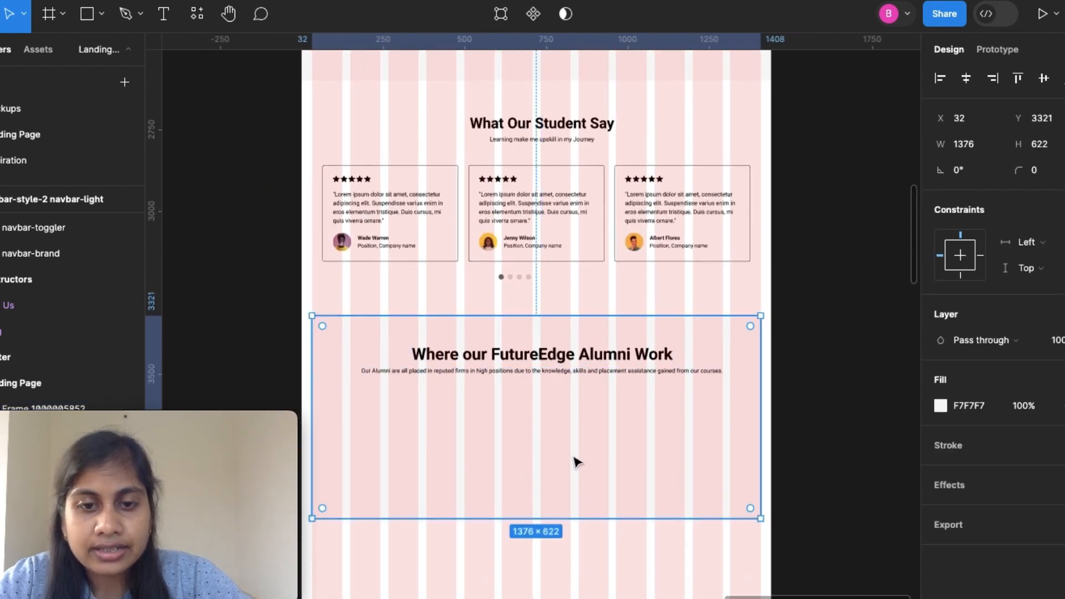
{"action": "key", "text": "ctrl+v"}
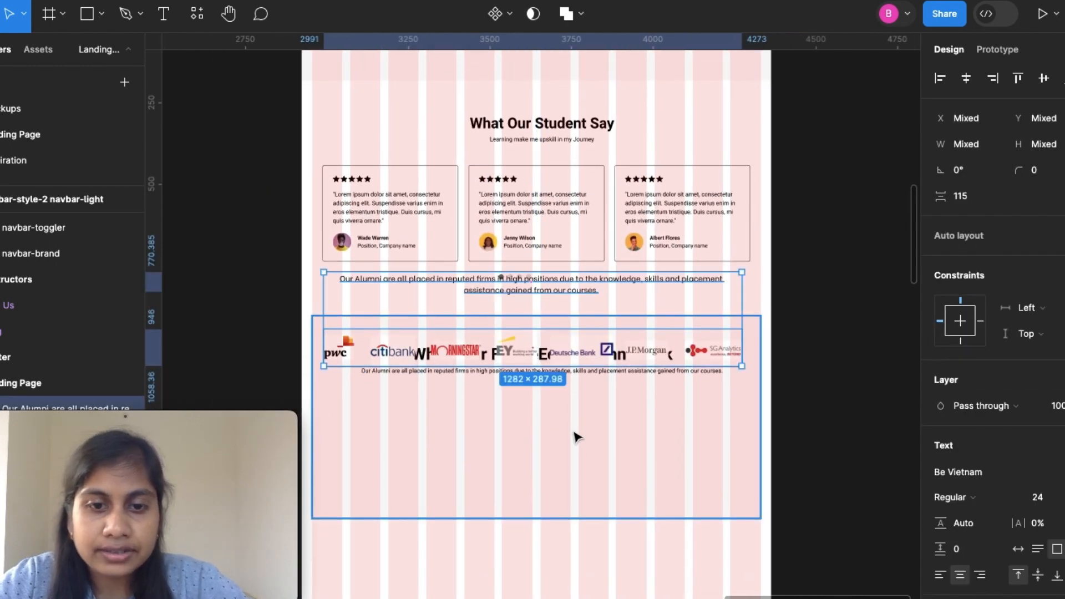
{"action": "left_click_drag", "start_coordinate": [578, 355], "coordinate": [581, 448]}
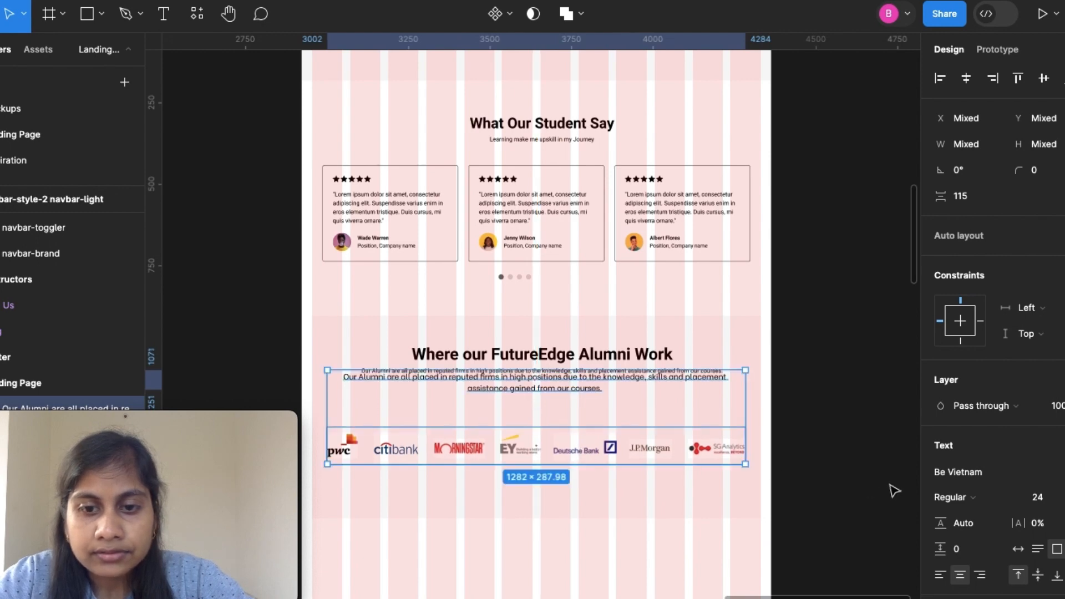
{"action": "left_click", "coordinate": [815, 468]}
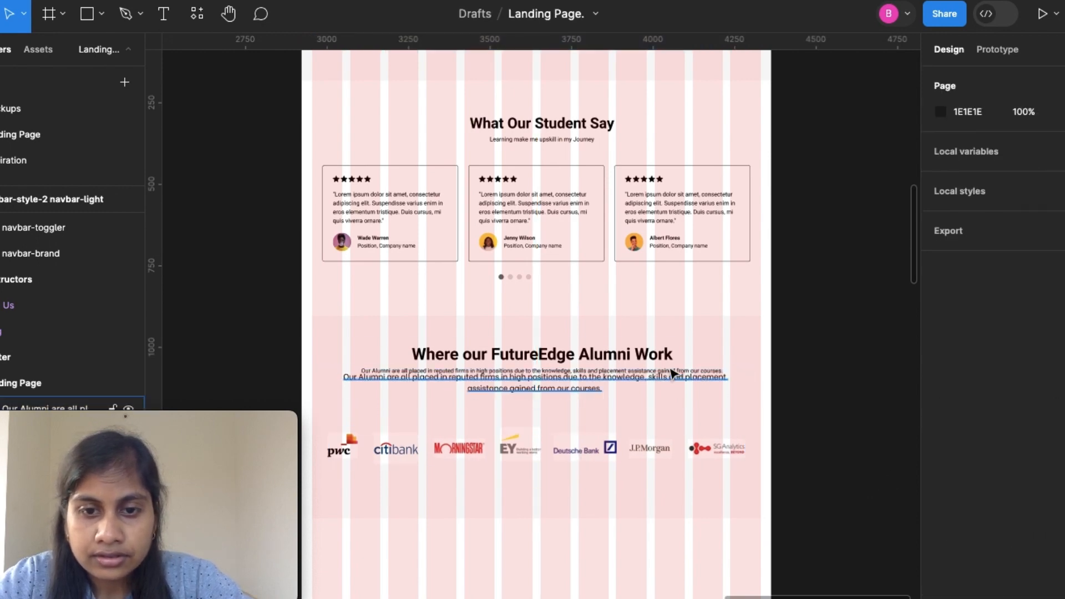
Delete the smaller size 18 description line under the alumni heading, keeping the pasted Be Vietnam text.
{"action": "left_click", "coordinate": [673, 381]}
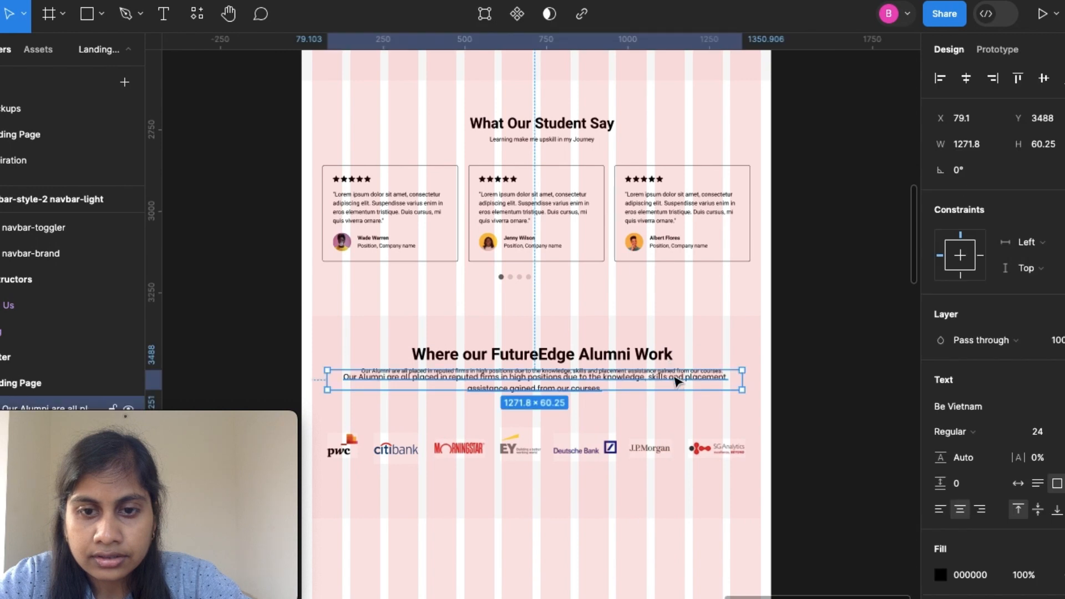
{"action": "double_click", "coordinate": [598, 378]}
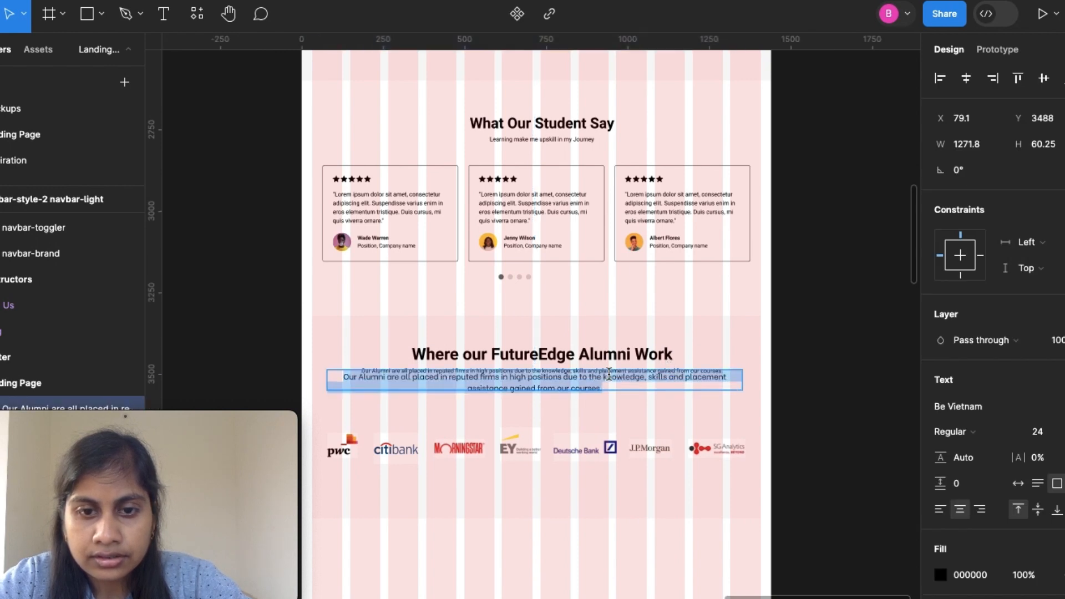
{"action": "scroll", "coordinate": [609, 375], "scroll_direction": "up", "scroll_amount": 1}
{"action": "left_click", "coordinate": [820, 378]}
{"action": "left_click", "coordinate": [821, 378]}
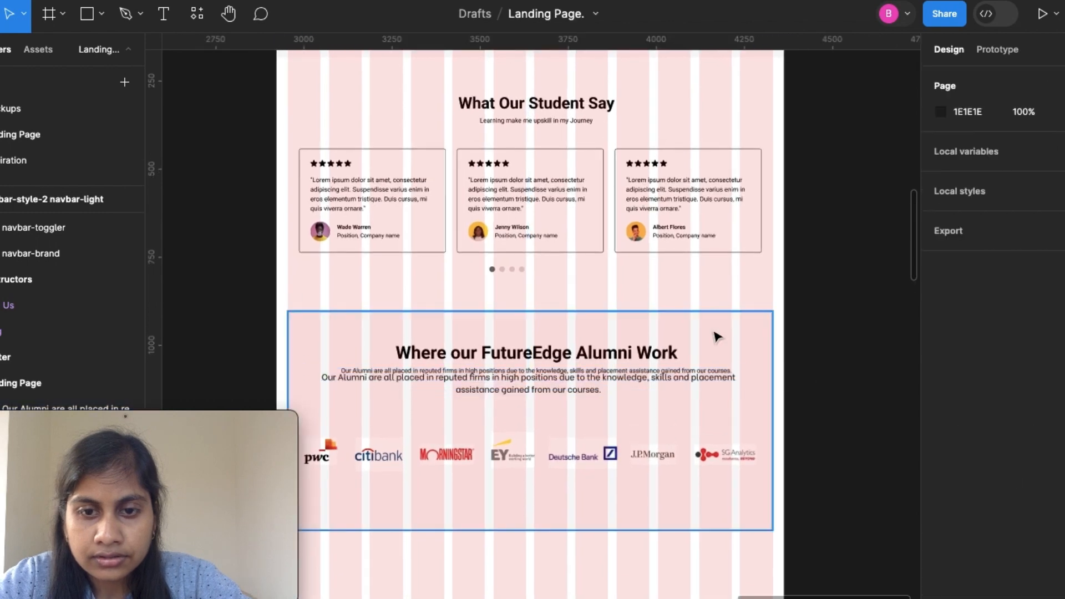
{"action": "left_click", "coordinate": [718, 374]}
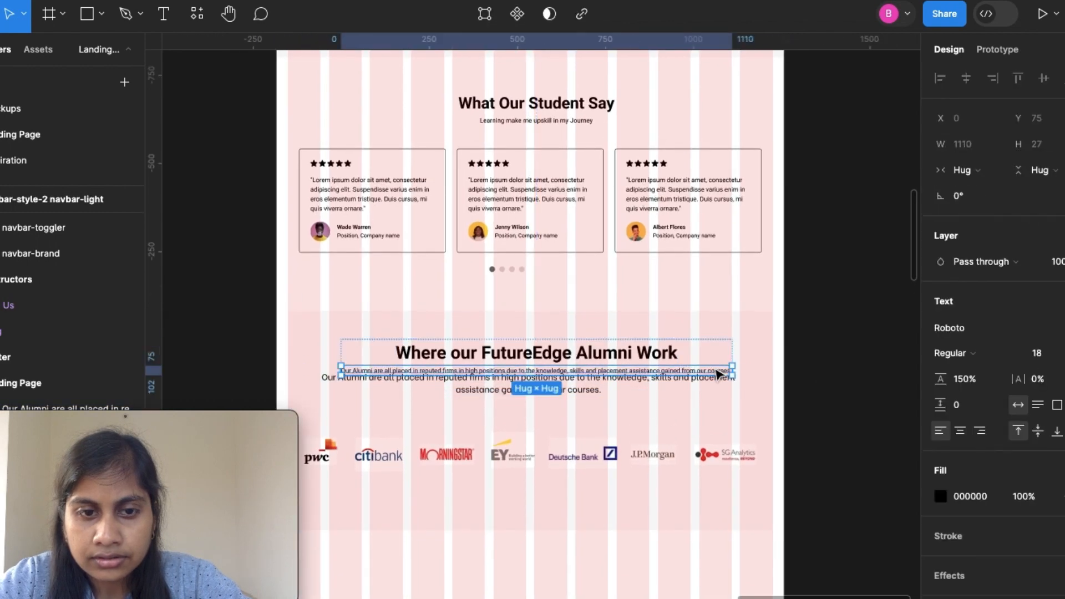
{"action": "key", "text": "Delete"}
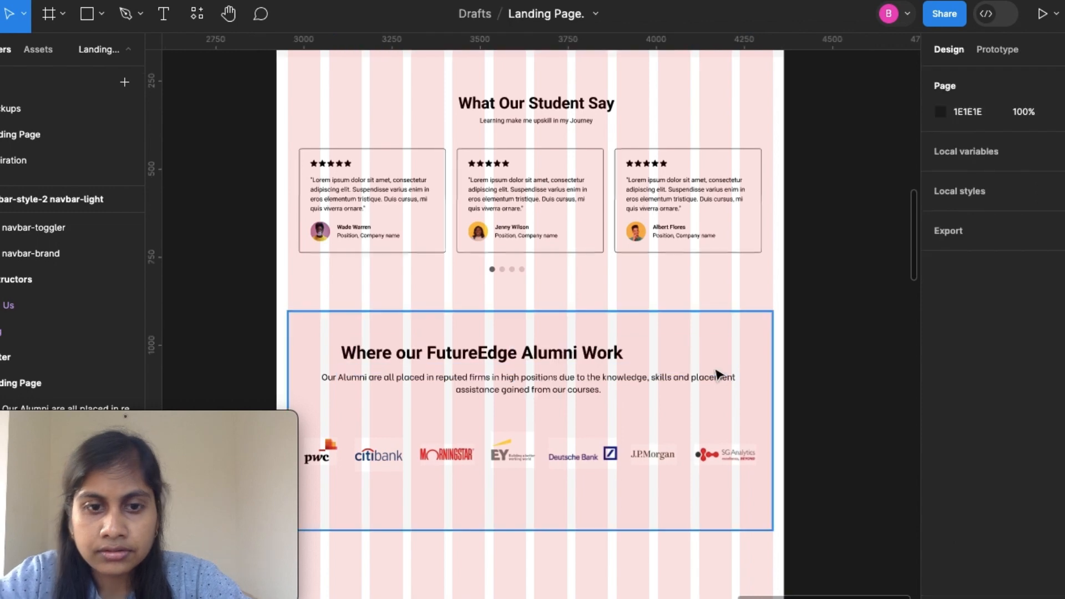
Add an auto layout around the alumni heading and pasted description, and centre it horizontally on the page with middle-centre content alignment.
{"action": "left_click", "coordinate": [577, 360]}
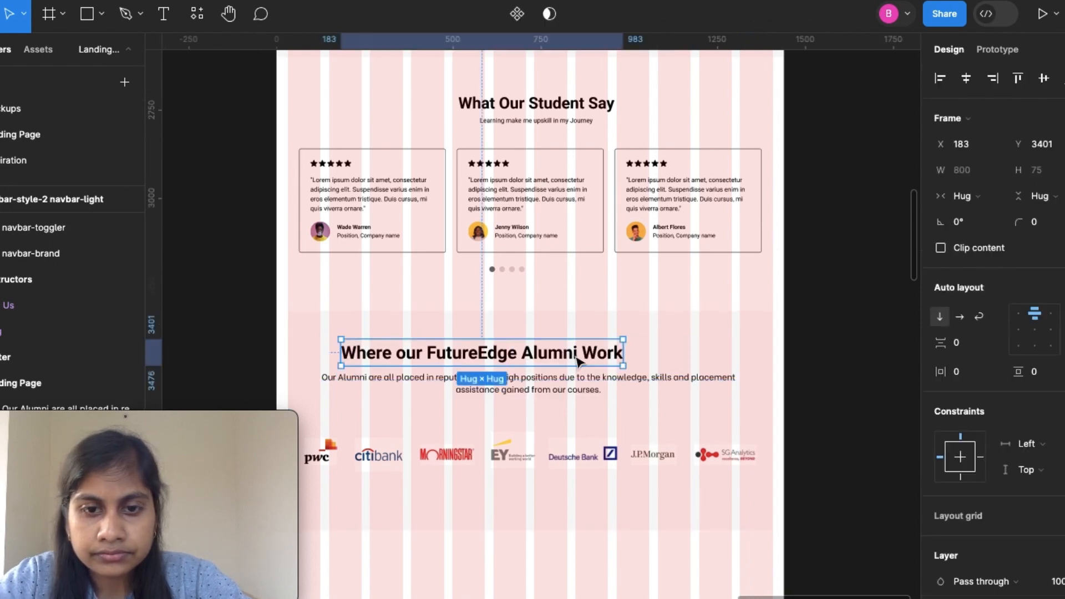
{"action": "left_click", "coordinate": [1035, 328]}
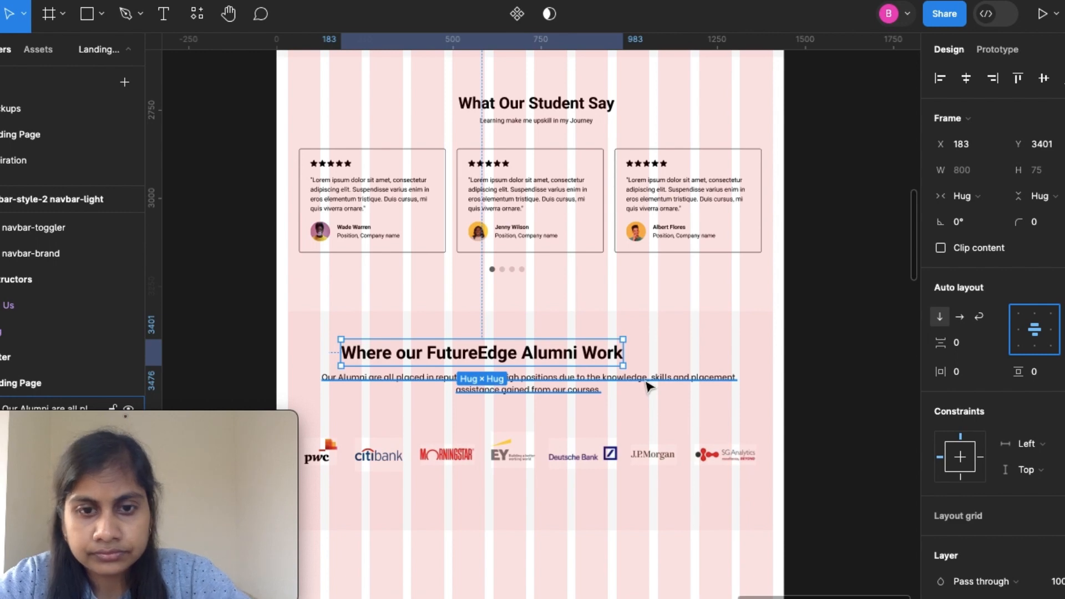
{"action": "left_click", "coordinate": [648, 382], "text": "shift"}
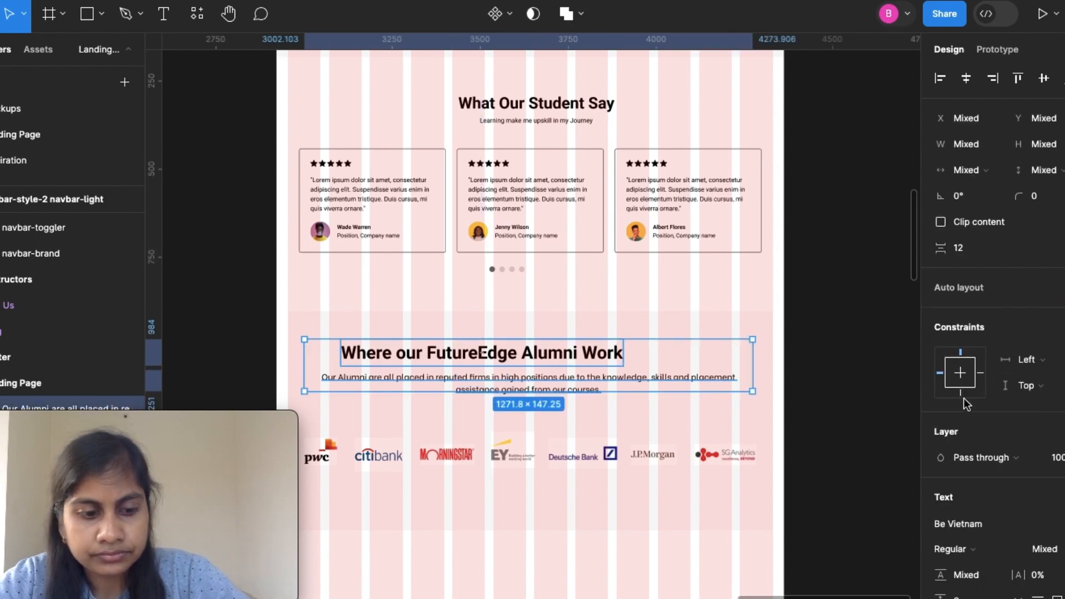
{"action": "key", "text": "shift+a"}
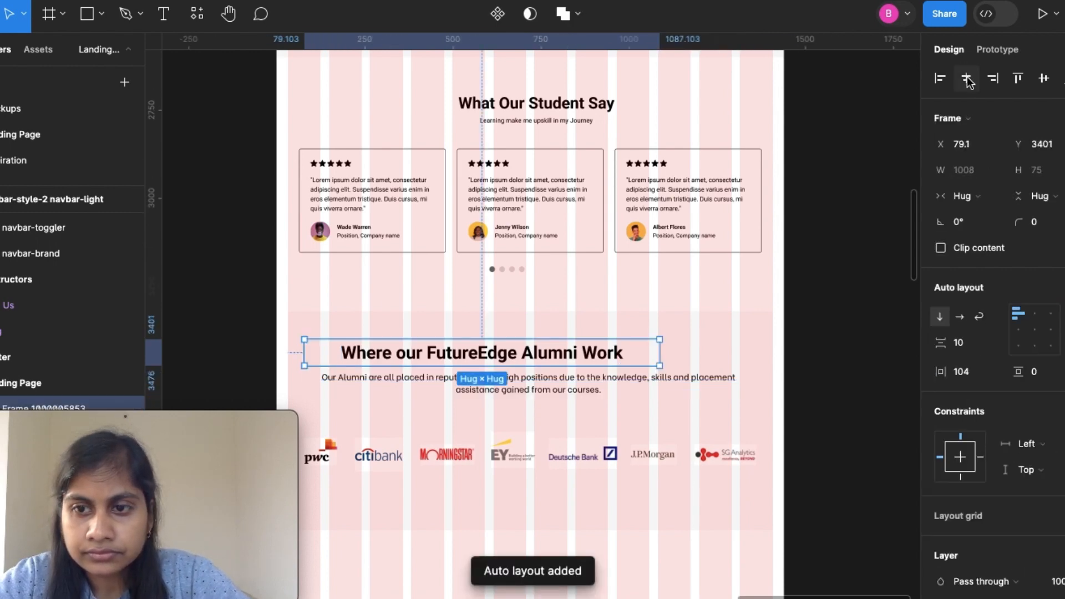
{"action": "left_click", "coordinate": [966, 78]}
{"action": "left_click", "coordinate": [1034, 329]}
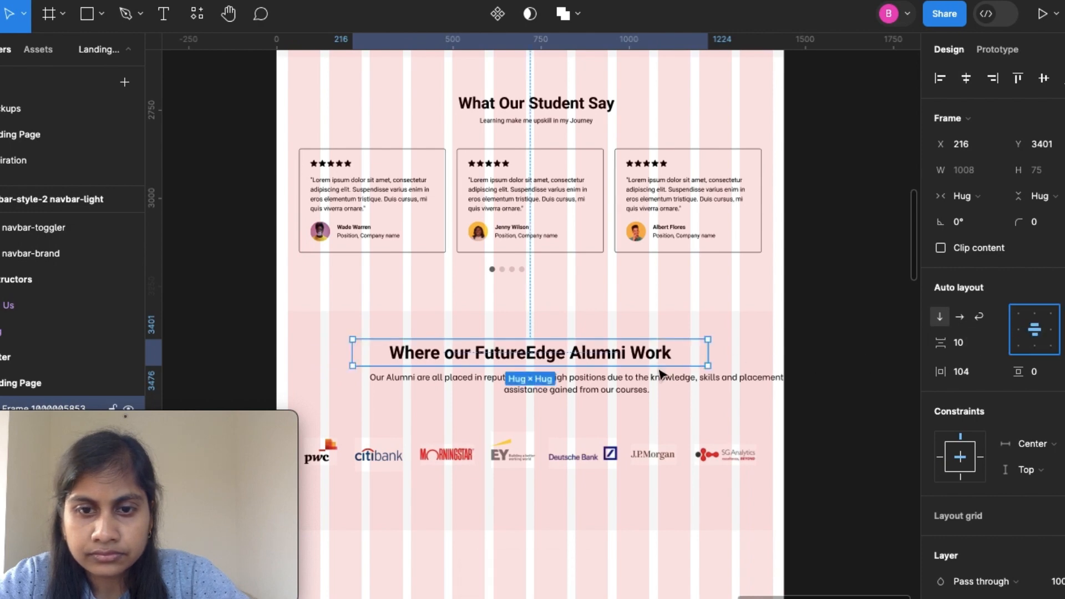
Centre the two-line alumni description horizontally under the "Where our FutureEdge Alumni Work" heading.
{"action": "left_click", "coordinate": [677, 386]}
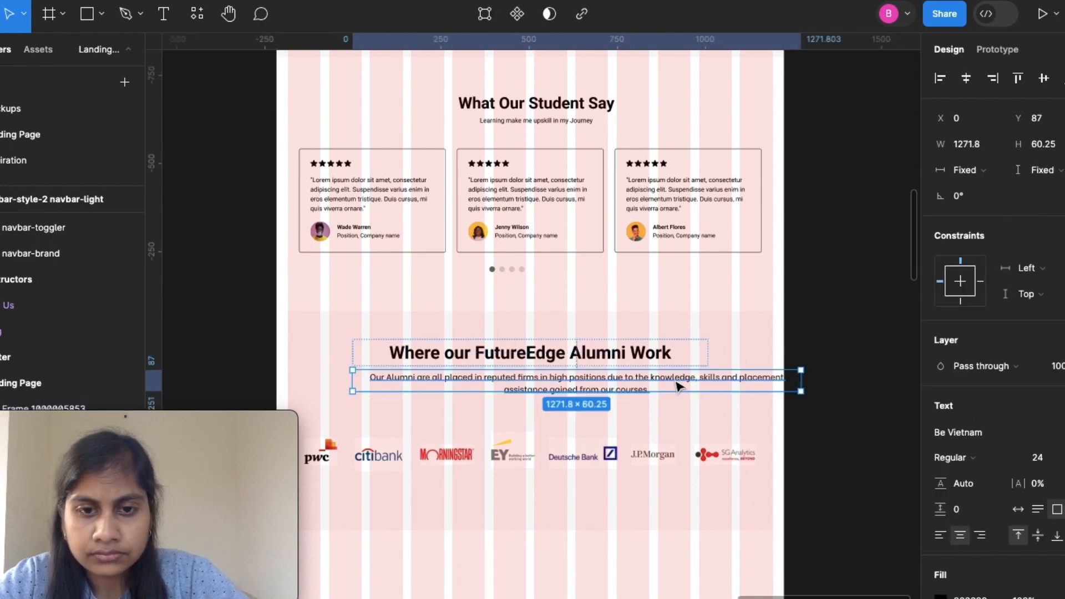
{"action": "left_click", "coordinate": [967, 78]}
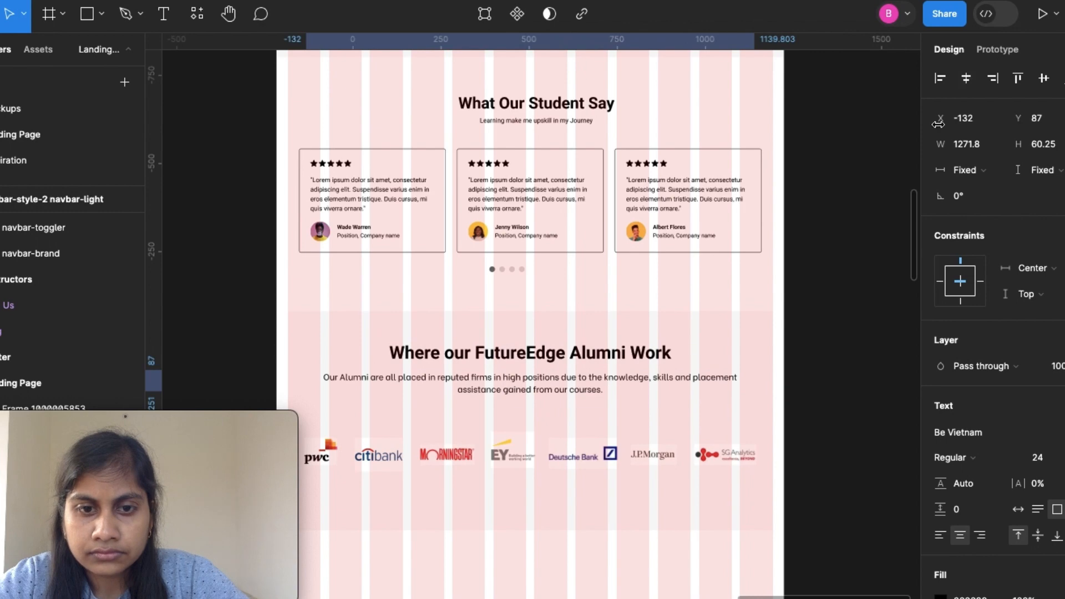
{"action": "left_click", "coordinate": [596, 354], "text": "shift"}
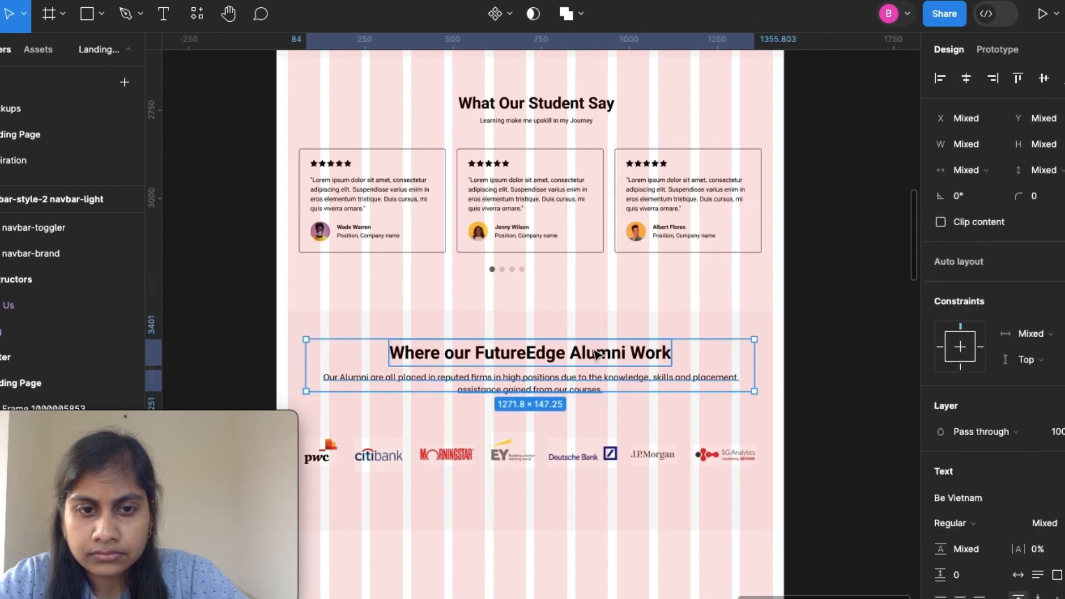
{"action": "left_click", "coordinate": [837, 392]}
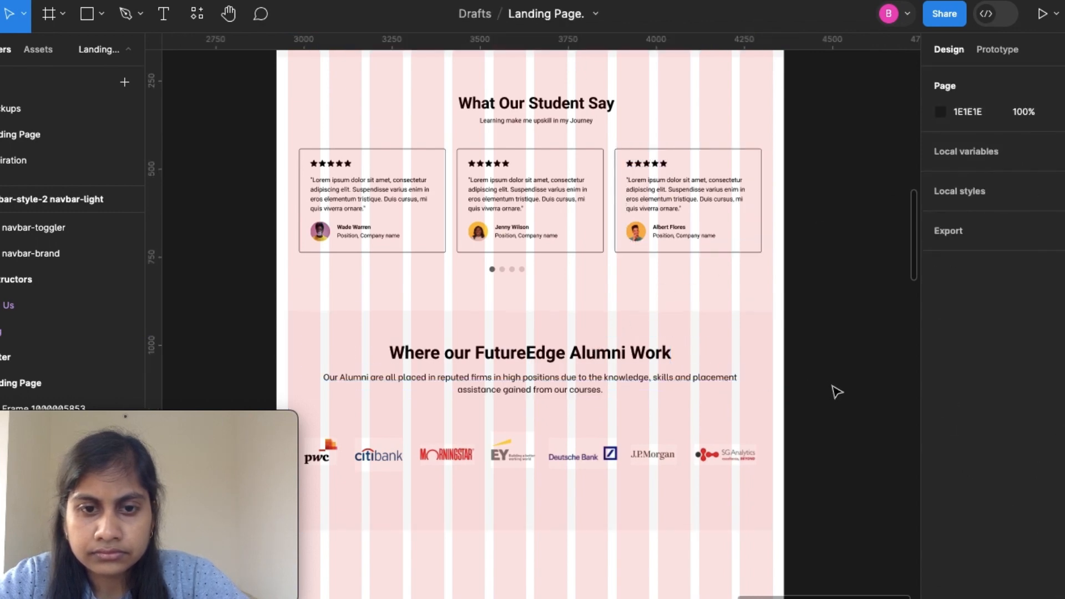
{"action": "left_click", "coordinate": [575, 389]}
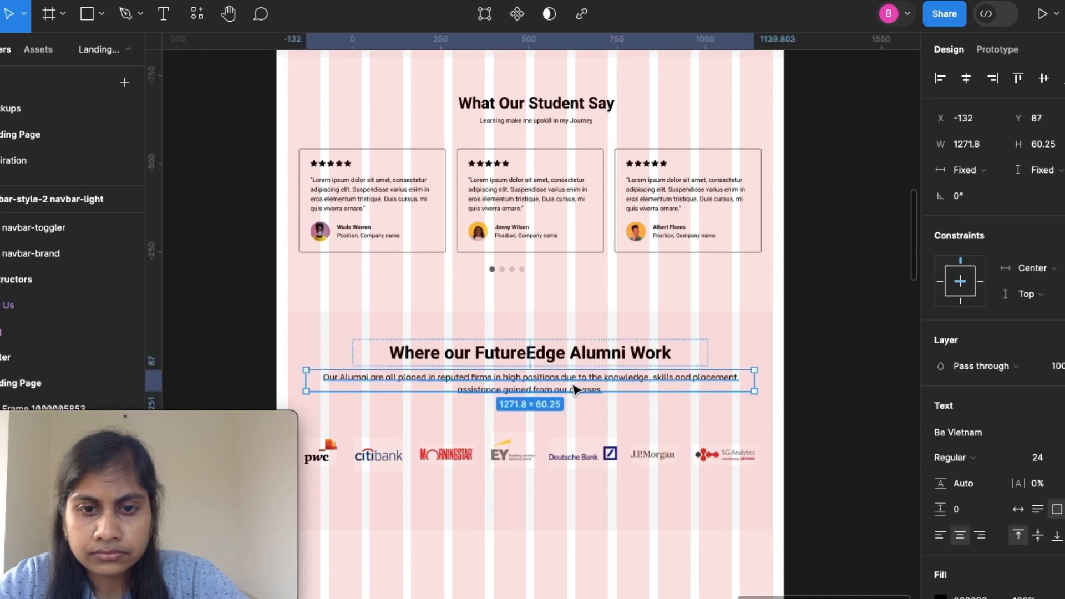
{"action": "left_click", "coordinate": [837, 497]}
{"action": "scroll", "coordinate": [837, 497], "scroll_direction": "down", "scroll_amount": 2}
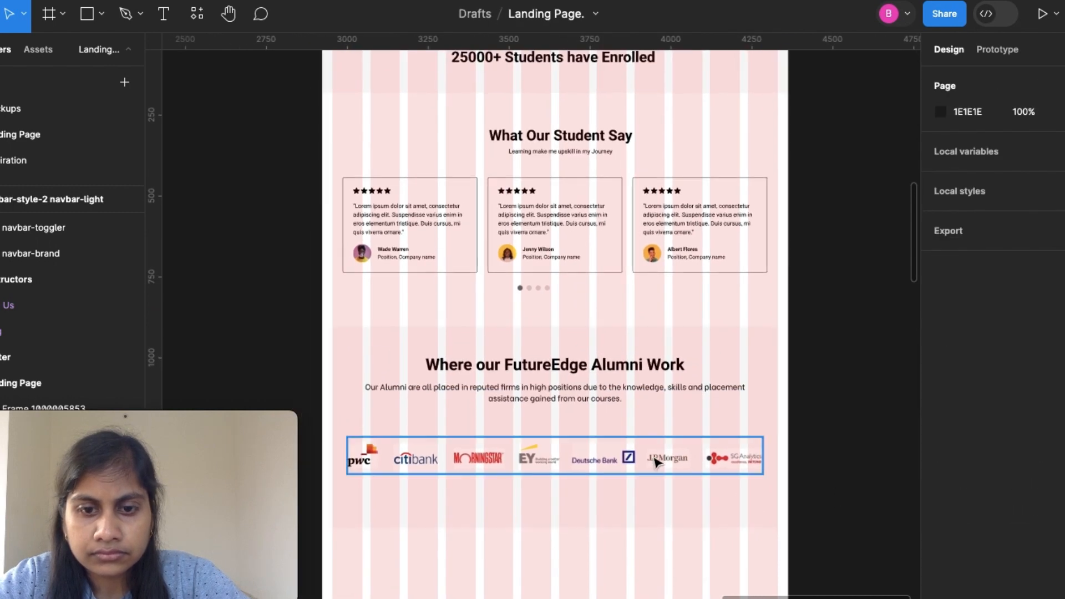
Move the company logo row up 50 px, closer to the alumni description.
{"action": "left_click", "coordinate": [655, 460]}
{"action": "left_click_drag", "start_coordinate": [655, 459], "coordinate": [654, 462]}
{"action": "key", "text": "shift+Up"}
{"action": "key", "text": "shift+Up"}
{"action": "key", "text": "shift+Up"}
{"action": "key", "text": "shift+Up"}
{"action": "key", "text": "shift+Up"}
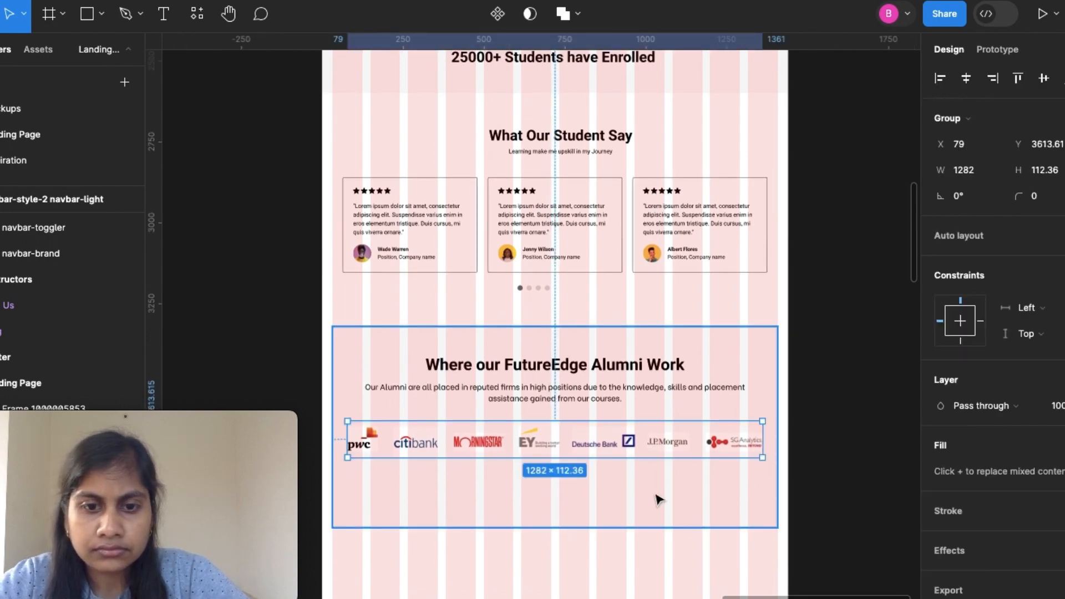
{"action": "left_click", "coordinate": [621, 515]}
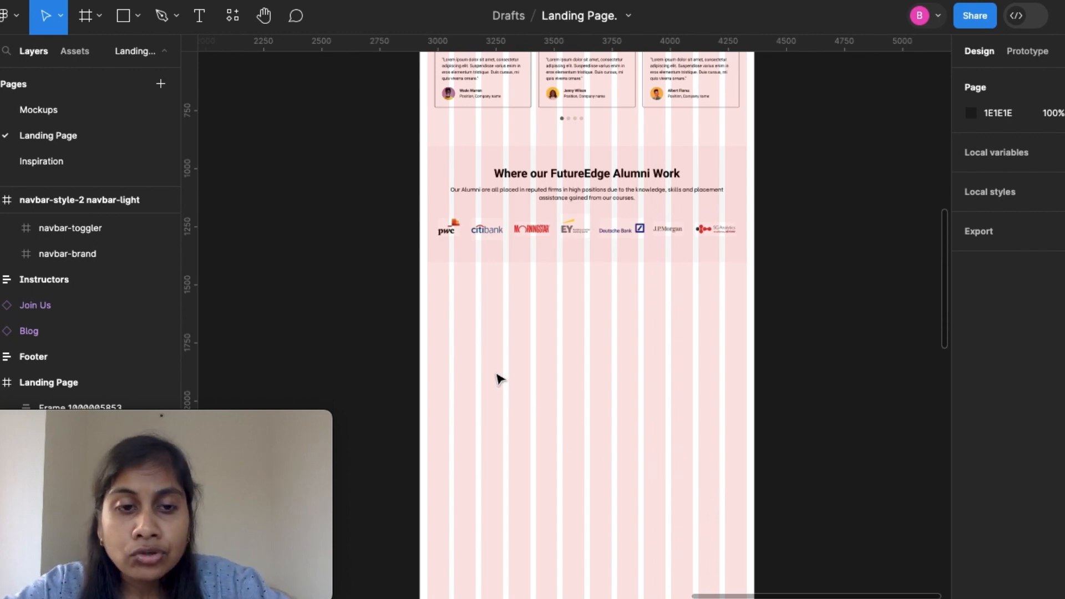
Draw a full-width rectangle of about 1440 × 637 below the alumni section, starting at about Y 3930.
{"action": "scroll", "coordinate": [497, 376], "scroll_direction": "up", "scroll_amount": 3}
{"action": "scroll", "coordinate": [497, 377], "scroll_direction": "up", "scroll_amount": 10}
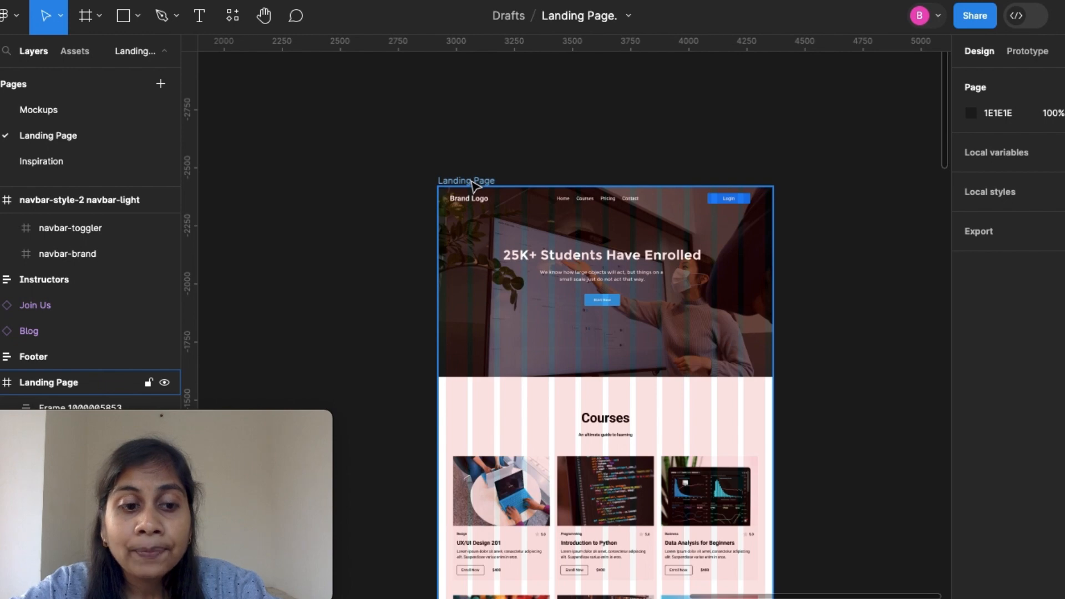
{"action": "left_click", "coordinate": [474, 180]}
{"action": "scroll", "coordinate": [526, 323], "scroll_direction": "down", "scroll_amount": 10}
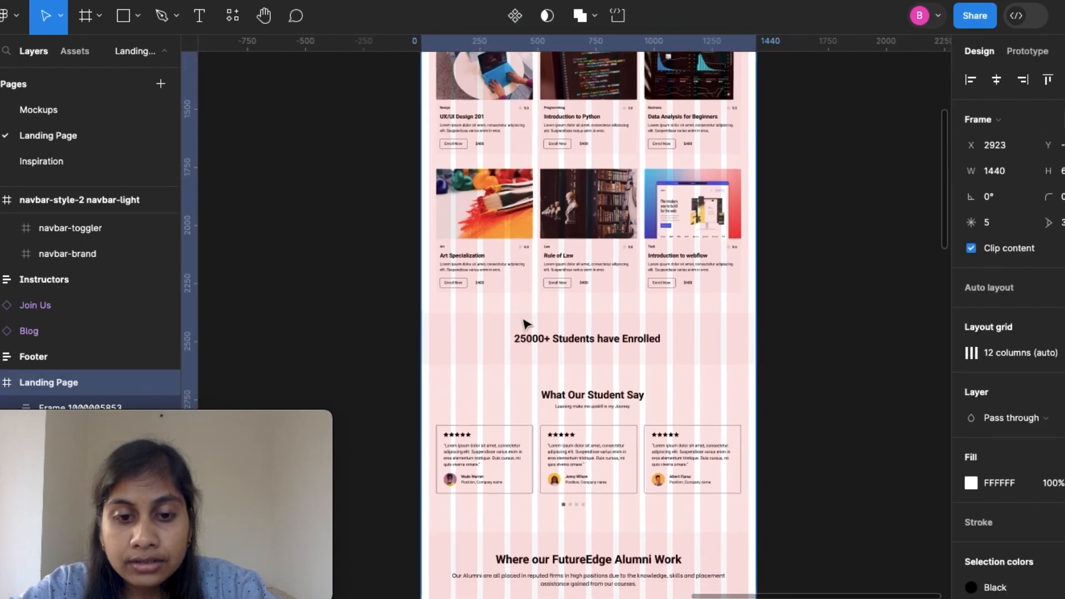
{"action": "scroll", "coordinate": [526, 323], "scroll_direction": "down", "scroll_amount": 4}
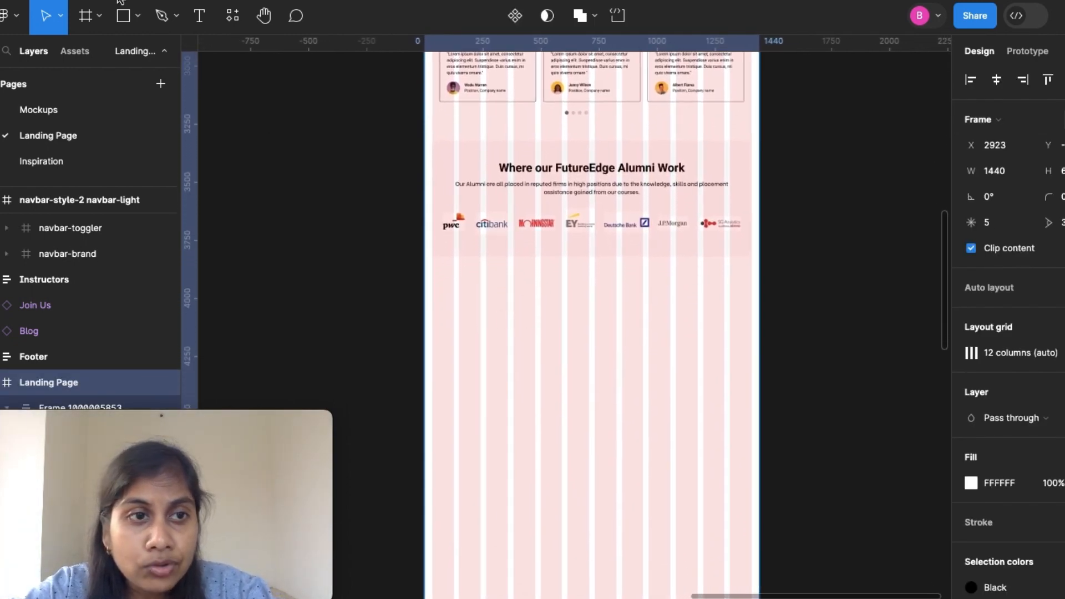
{"action": "left_click", "coordinate": [138, 16]}
{"action": "left_click", "coordinate": [133, 54]}
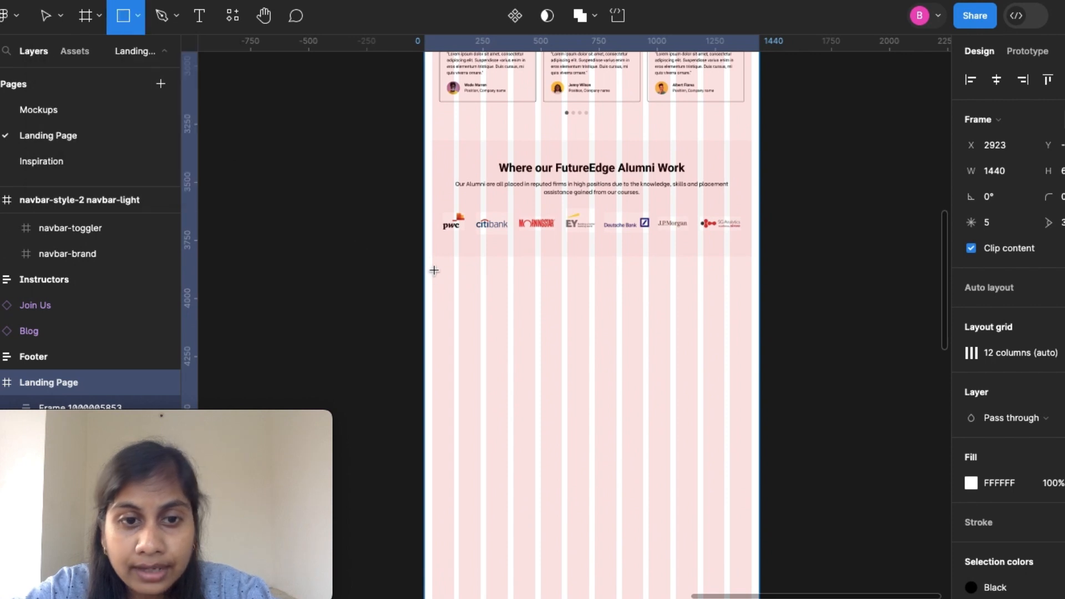
{"action": "mouse_move", "coordinate": [424, 282]}
{"action": "left_mouse_down"}
{"action": "mouse_move", "coordinate": [744, 392]}
{"action": "mouse_move", "coordinate": [760, 430]}
{"action": "left_mouse_up"}
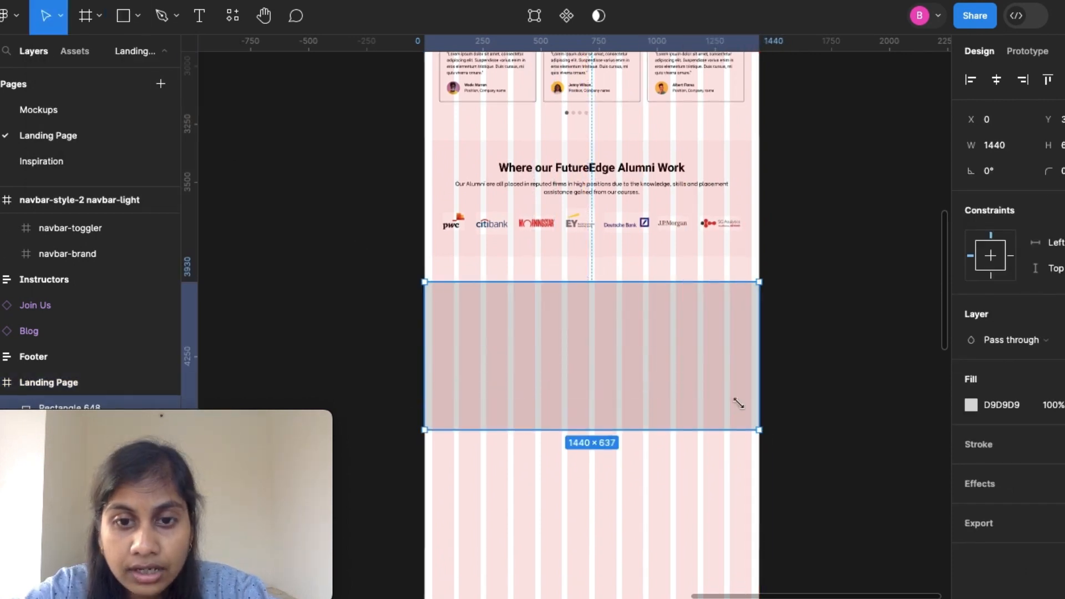
Paste the "Top Class Instructor" section and move it down over the new rectangle below the alumni section.
{"action": "key", "text": "ctrl+v"}
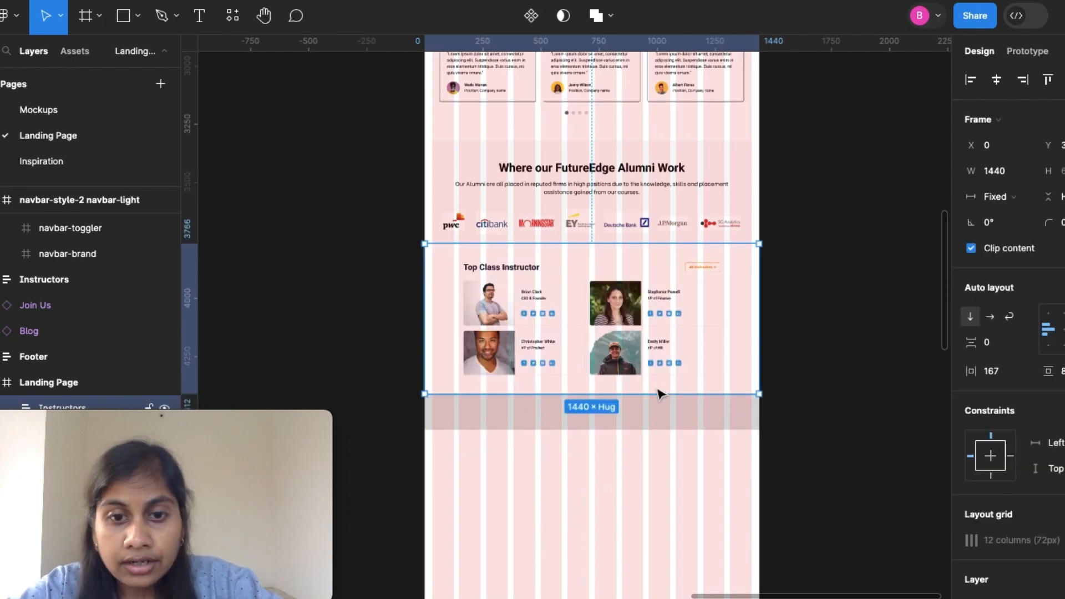
{"action": "left_click_drag", "start_coordinate": [642, 268], "coordinate": [644, 305]}
{"action": "left_click", "coordinate": [374, 345]}
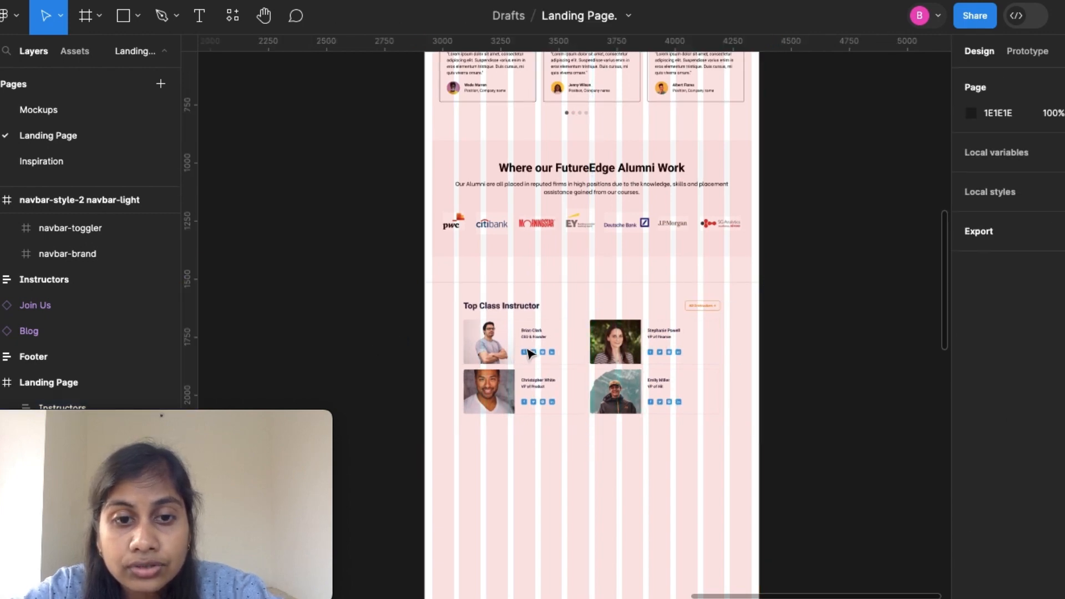
{"action": "scroll", "coordinate": [528, 352], "scroll_direction": "up", "scroll_amount": 5}
{"action": "scroll", "coordinate": [528, 352], "scroll_direction": "up", "scroll_amount": 2}
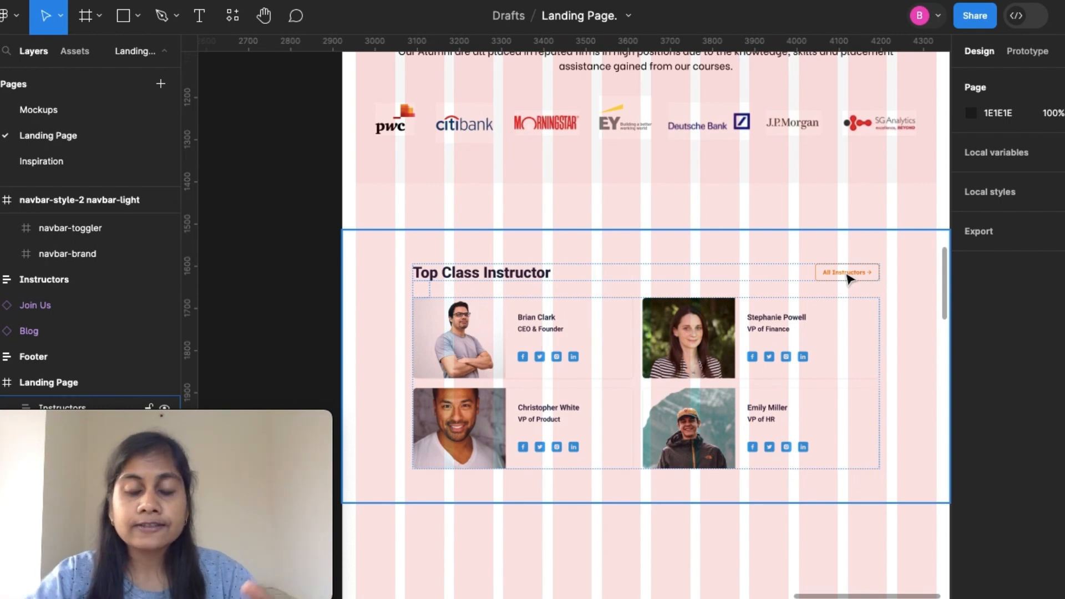
Review the layout of the student testimonials, the alumni logos and the "Top Class Instructor" section on the landing page.
{"action": "scroll", "coordinate": [519, 342], "scroll_direction": "up", "scroll_amount": 5}
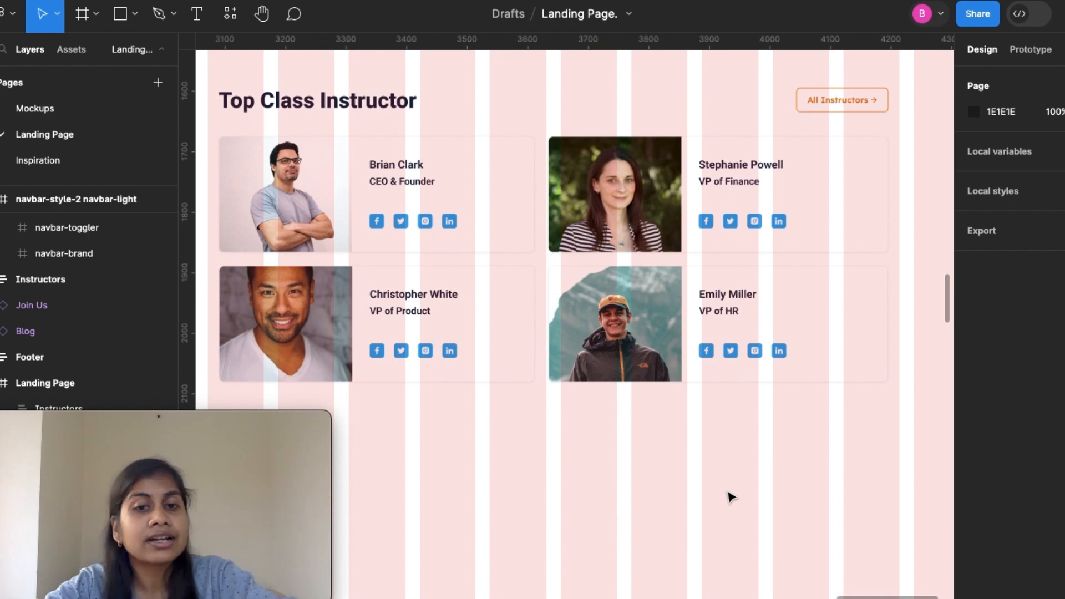
{"action": "scroll", "coordinate": [731, 497], "scroll_direction": "down", "scroll_amount": 5}
{"action": "scroll", "coordinate": [731, 497], "scroll_direction": "up", "scroll_amount": 10}
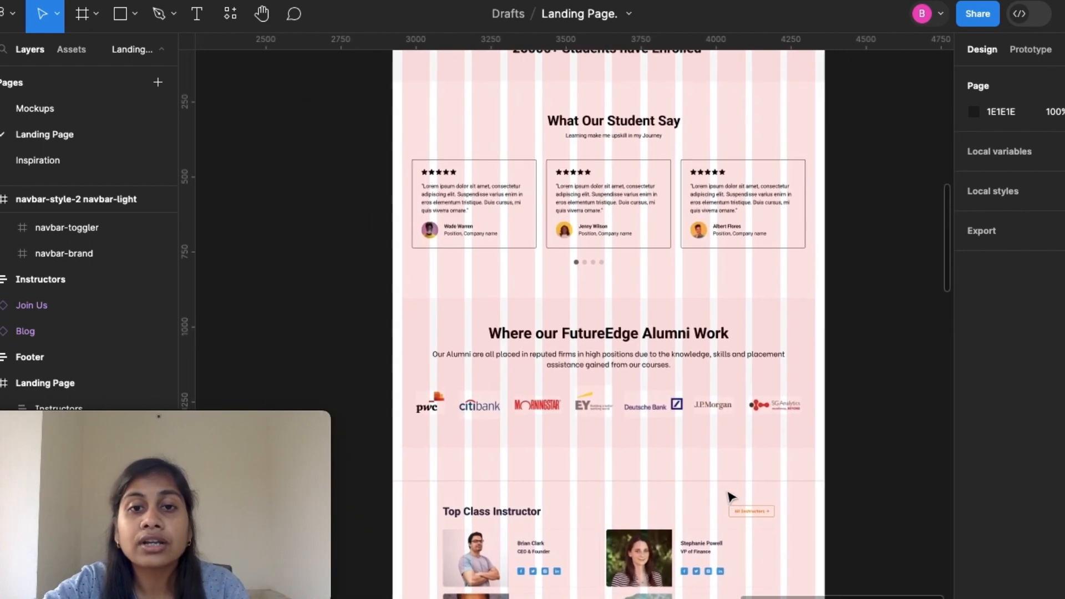
{"action": "scroll", "coordinate": [721, 476], "scroll_direction": "up", "scroll_amount": 2}
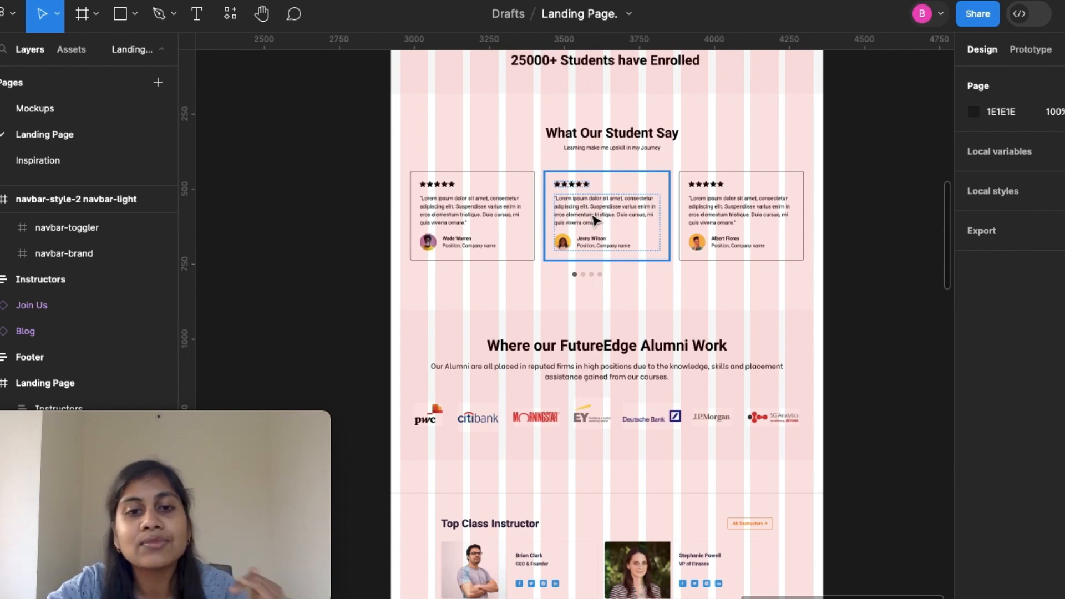
{"action": "scroll", "coordinate": [554, 428], "scroll_direction": "down", "scroll_amount": 3}
{"action": "scroll", "coordinate": [552, 426], "scroll_direction": "up", "scroll_amount": 1}
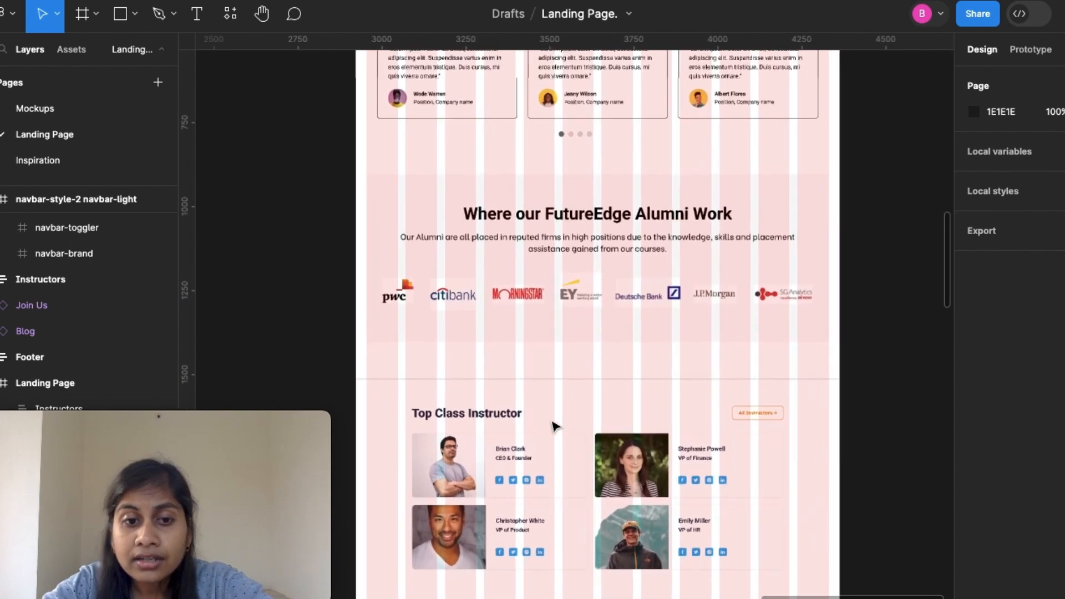
{"action": "scroll", "coordinate": [553, 426], "scroll_direction": "up", "scroll_amount": 2}
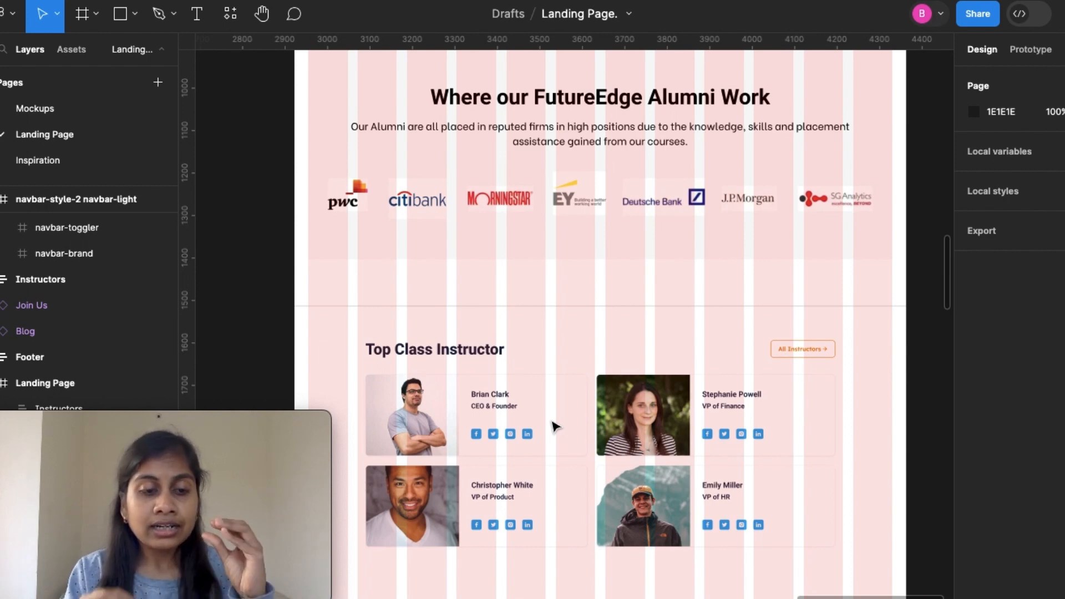
{"action": "scroll", "coordinate": [553, 426], "scroll_direction": "down", "scroll_amount": 5}
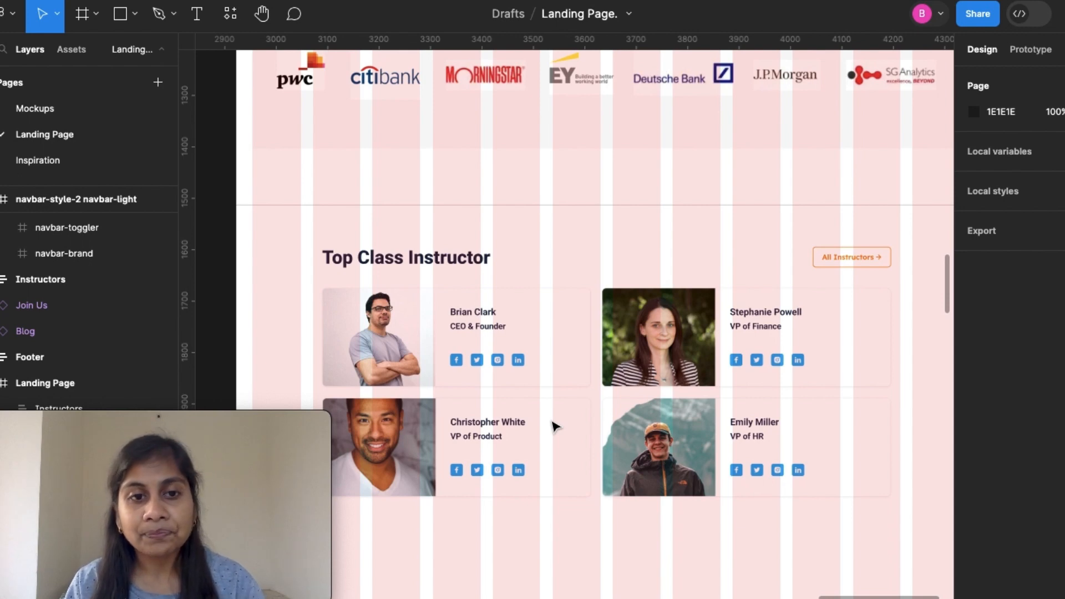
{"action": "scroll", "coordinate": [553, 426], "scroll_direction": "down", "scroll_amount": 5}
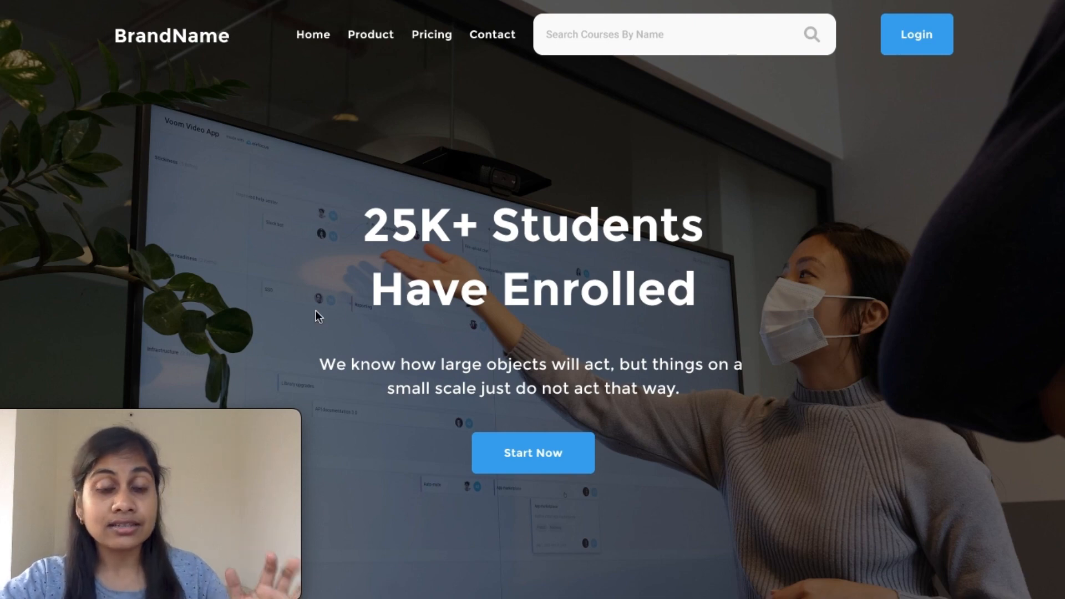
Look through the full-screen preview of the landing page from the hero banner down to the Courses section.
{"action": "scroll", "coordinate": [741, 425], "scroll_direction": "down", "scroll_amount": 3}
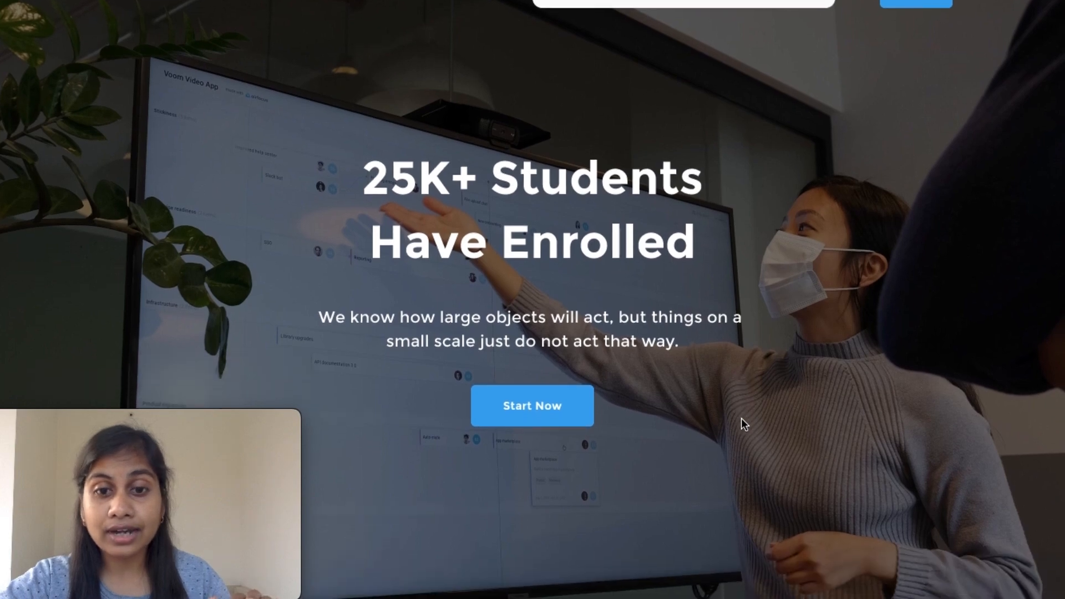
{"action": "scroll", "coordinate": [741, 418], "scroll_direction": "down", "scroll_amount": 5}
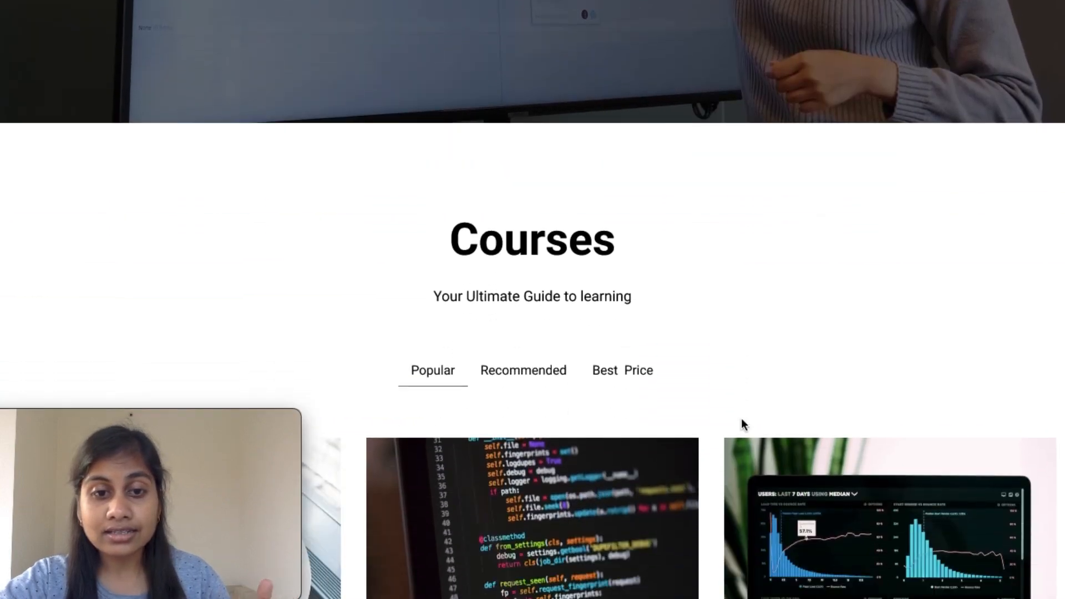
{"action": "scroll", "coordinate": [741, 420], "scroll_direction": "down", "scroll_amount": 2}
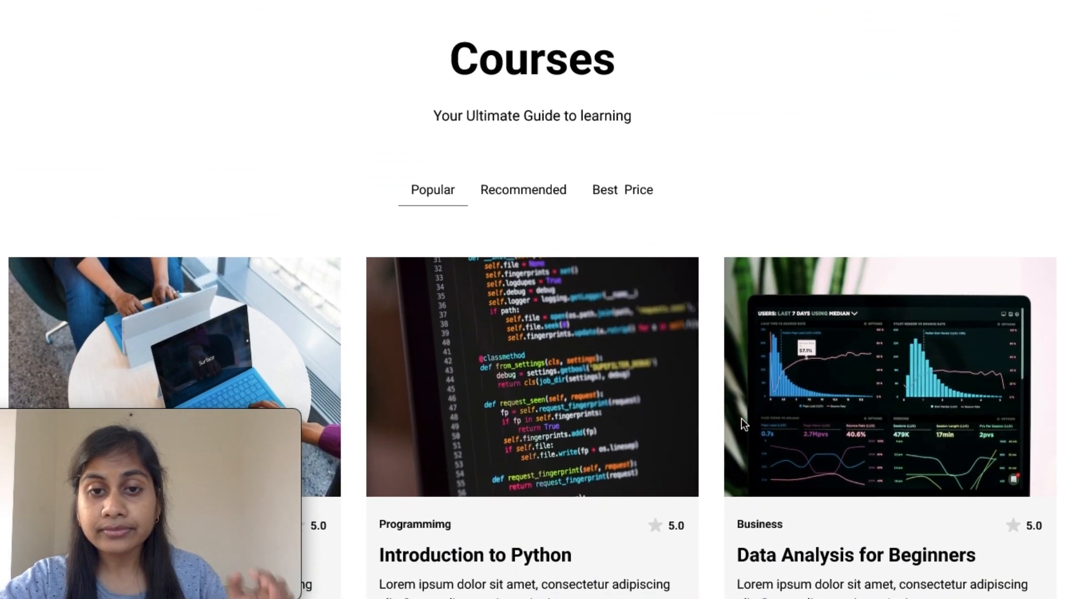